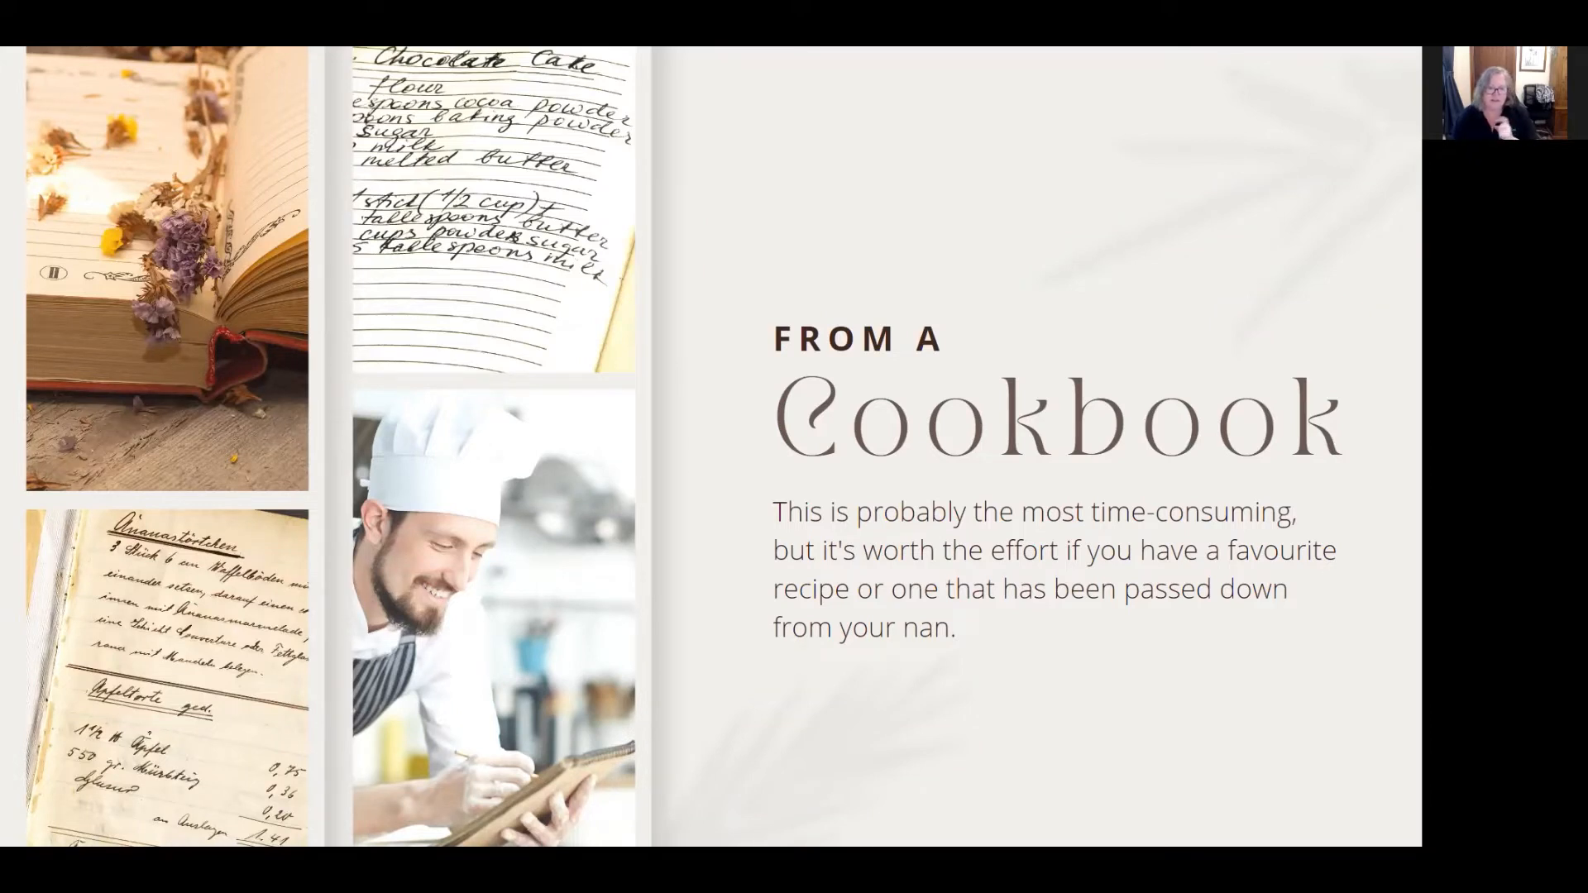
pyautogui.press('Right')
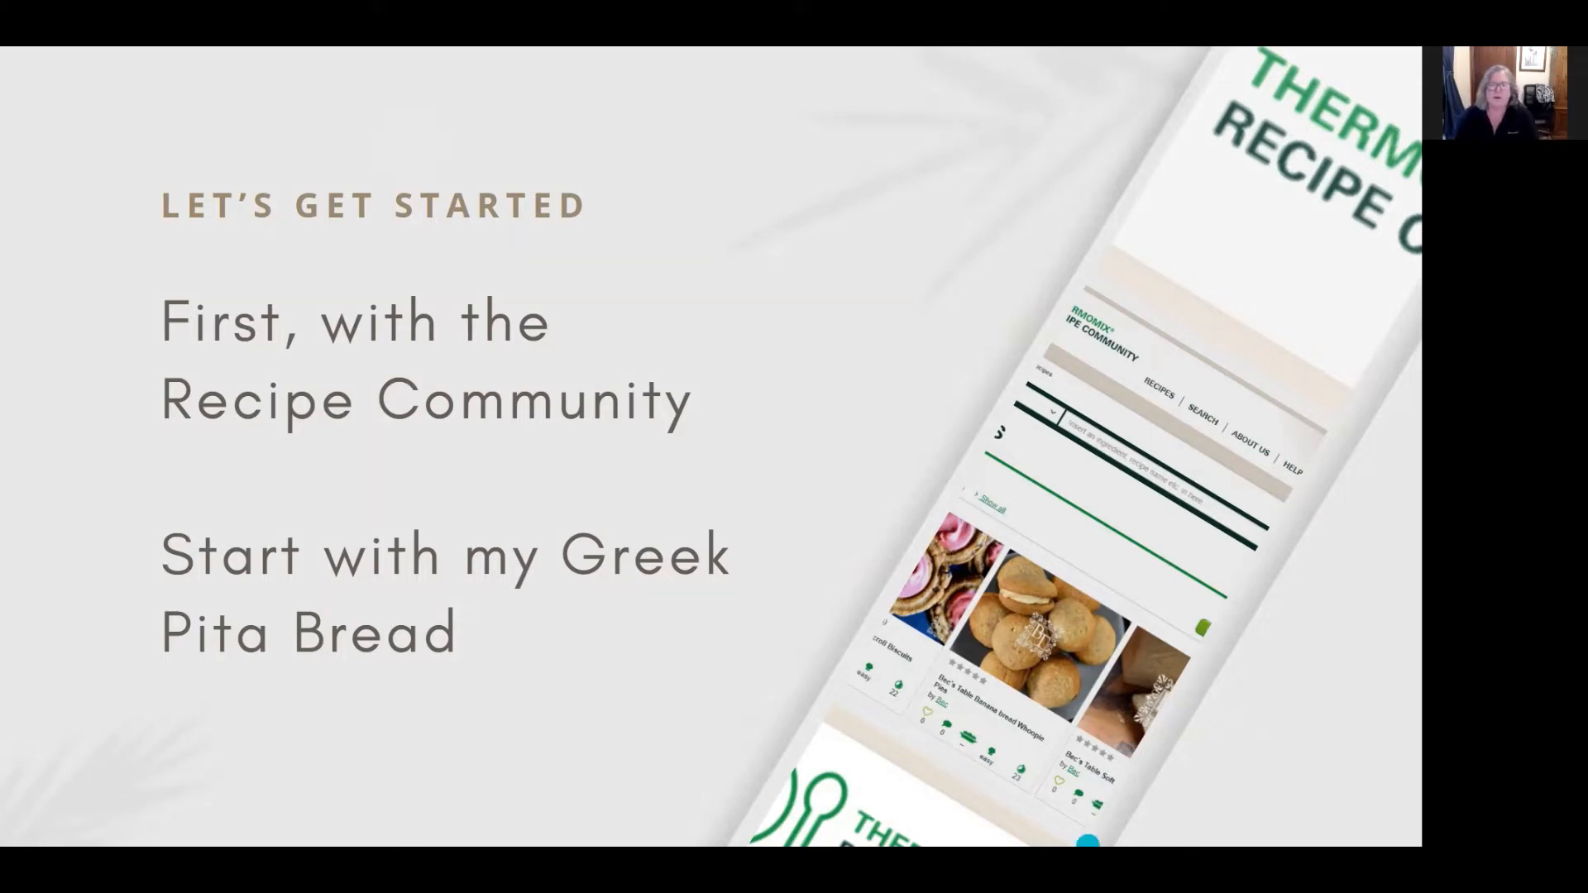
# Switch to the Thermomix Recipe Community site, search for "Greek Pita" and open the Bec's Table Greek Pita Bread recipe
pyautogui.moveTo(1063, 830)
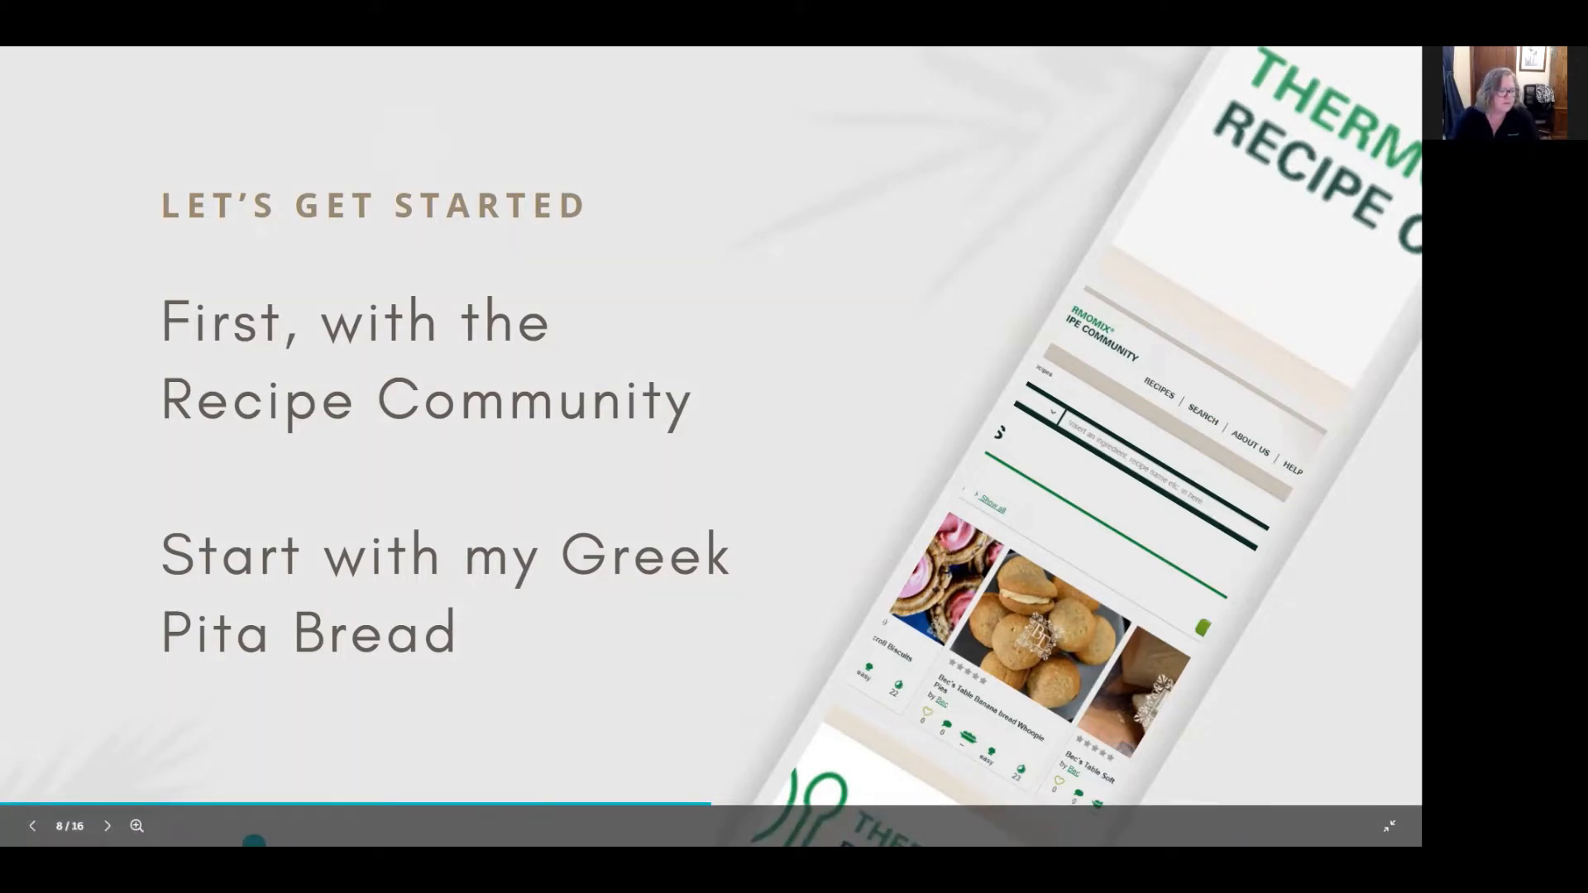
pyautogui.click(578, 649)
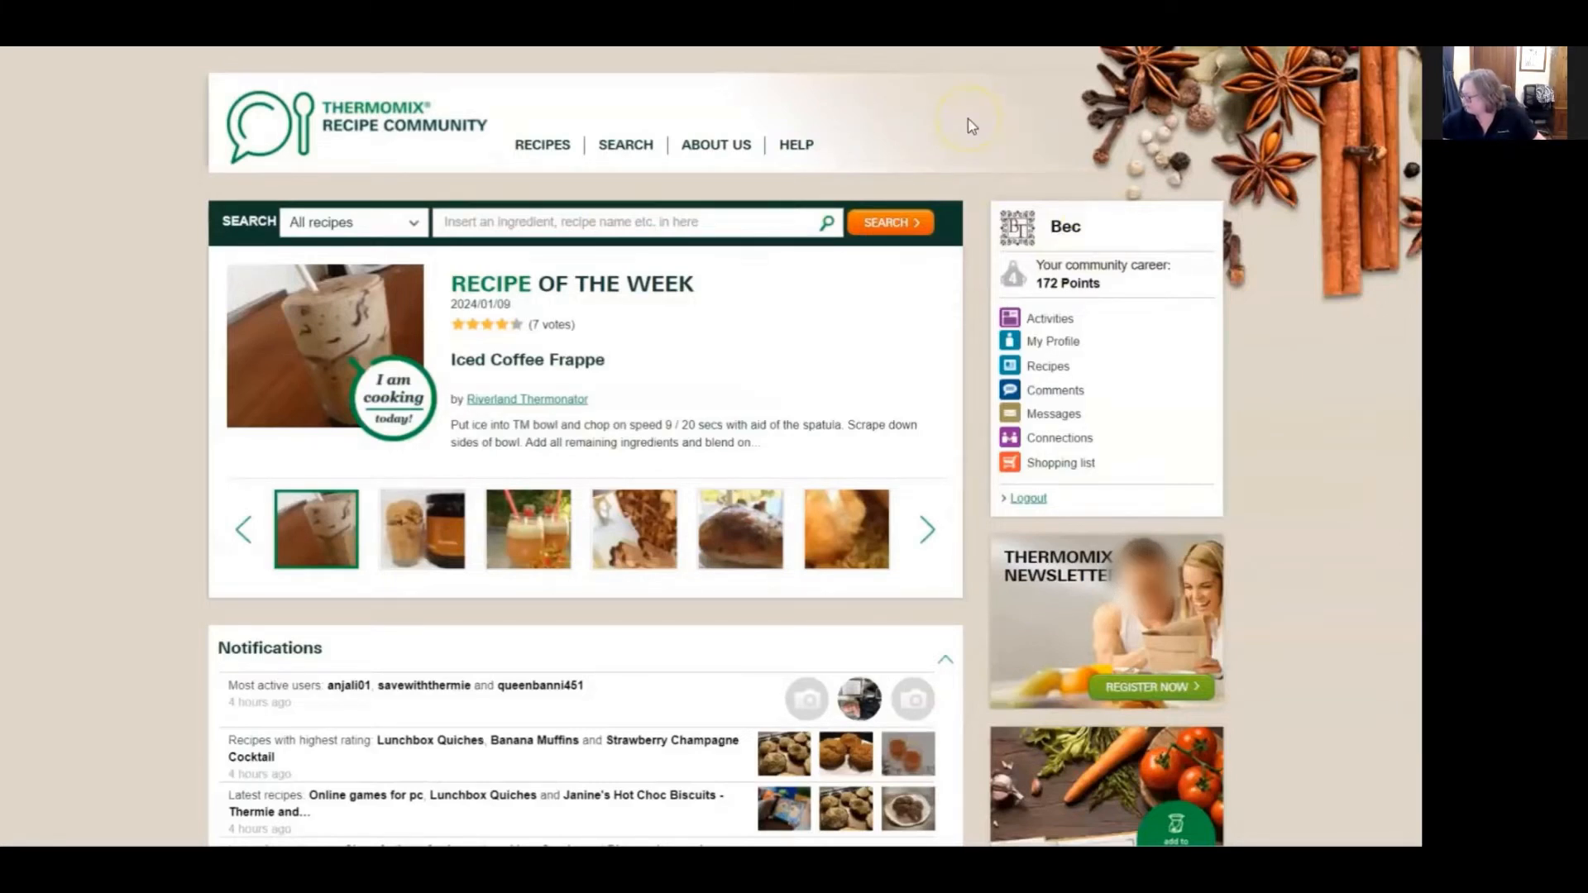
pyautogui.click(452, 223)
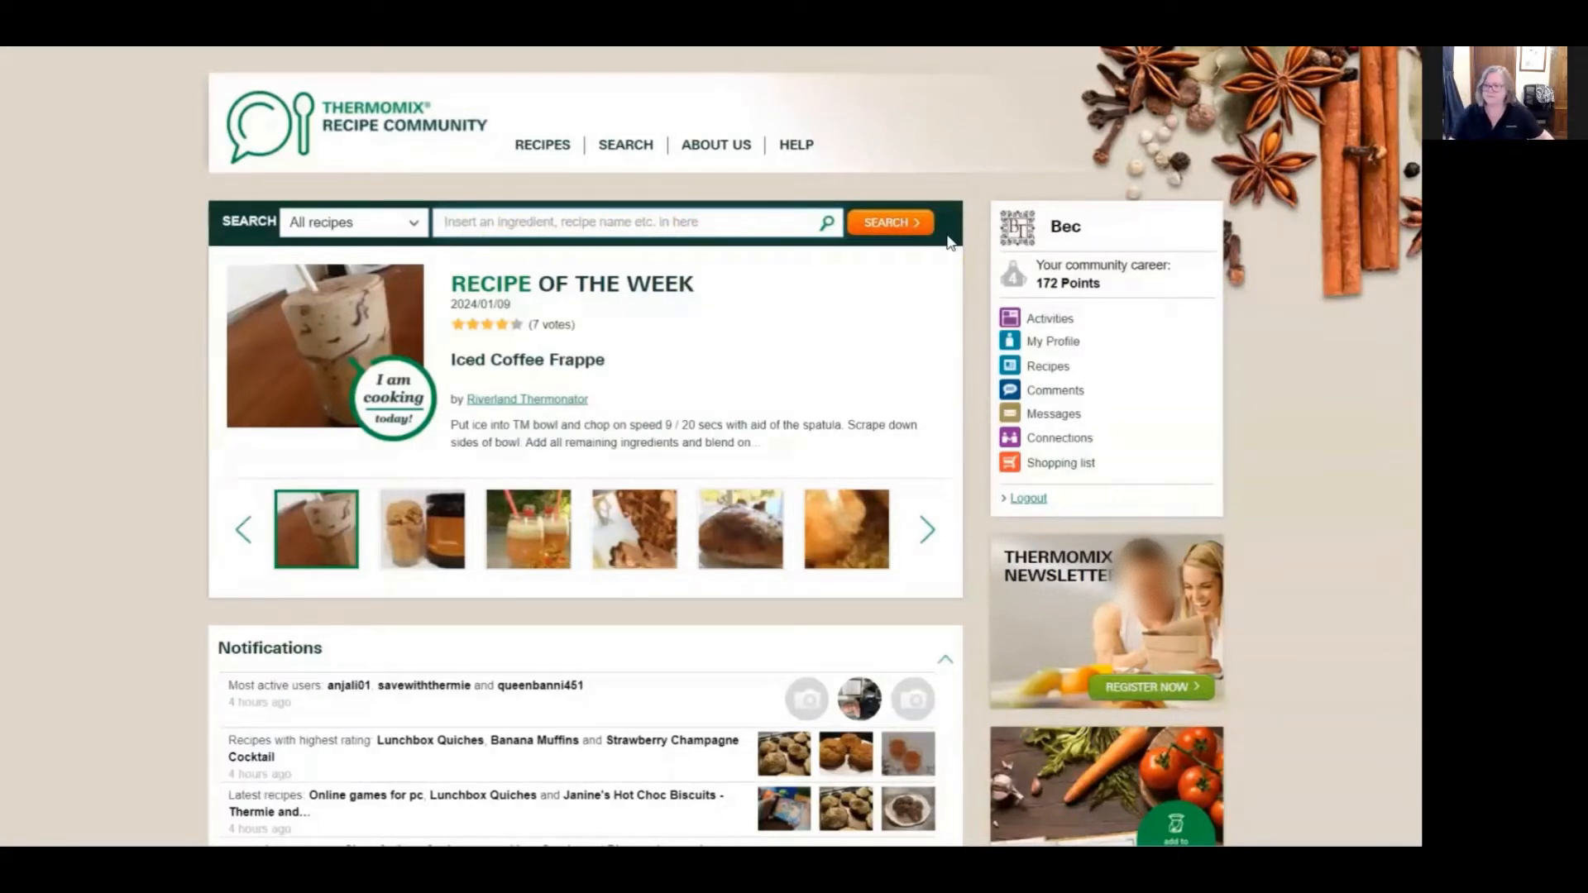
pyautogui.write('Gre')
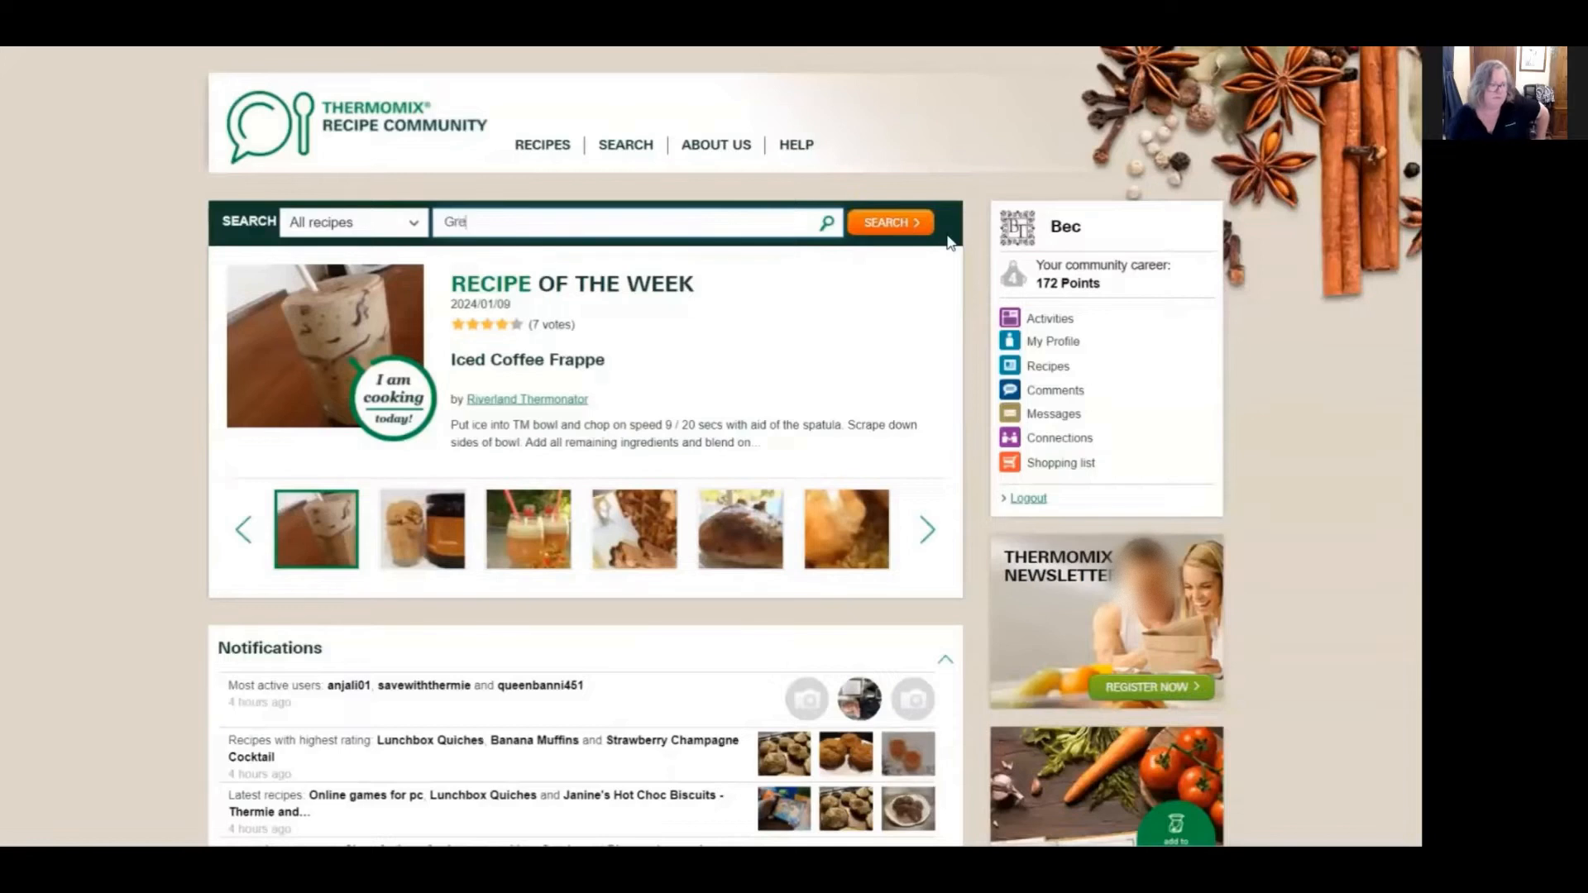
pyautogui.write('ek Pita')
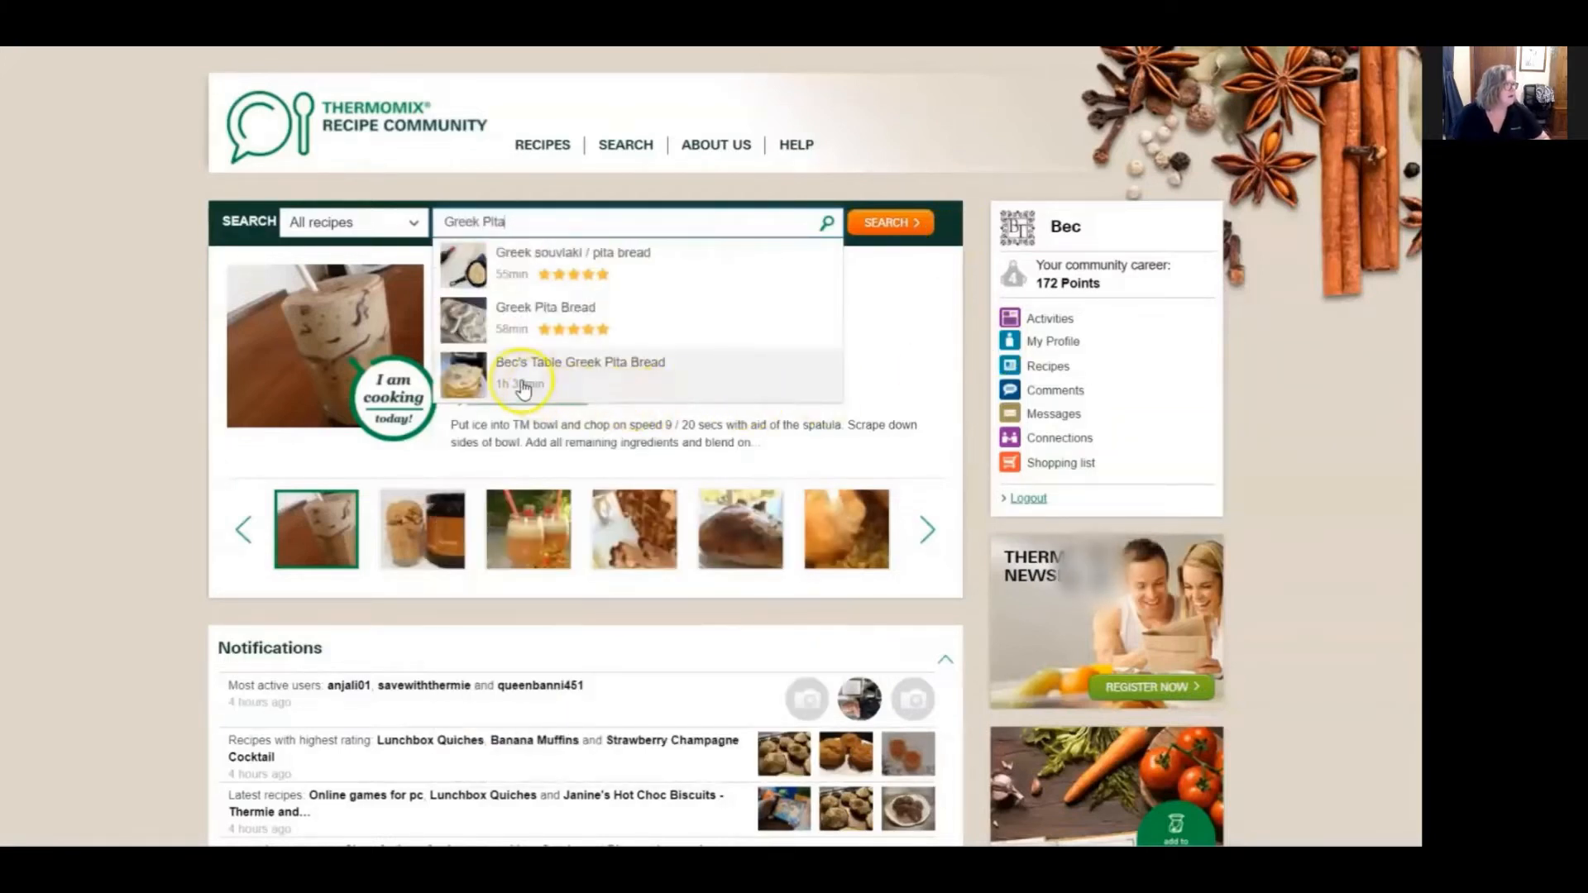
pyautogui.click(518, 389)
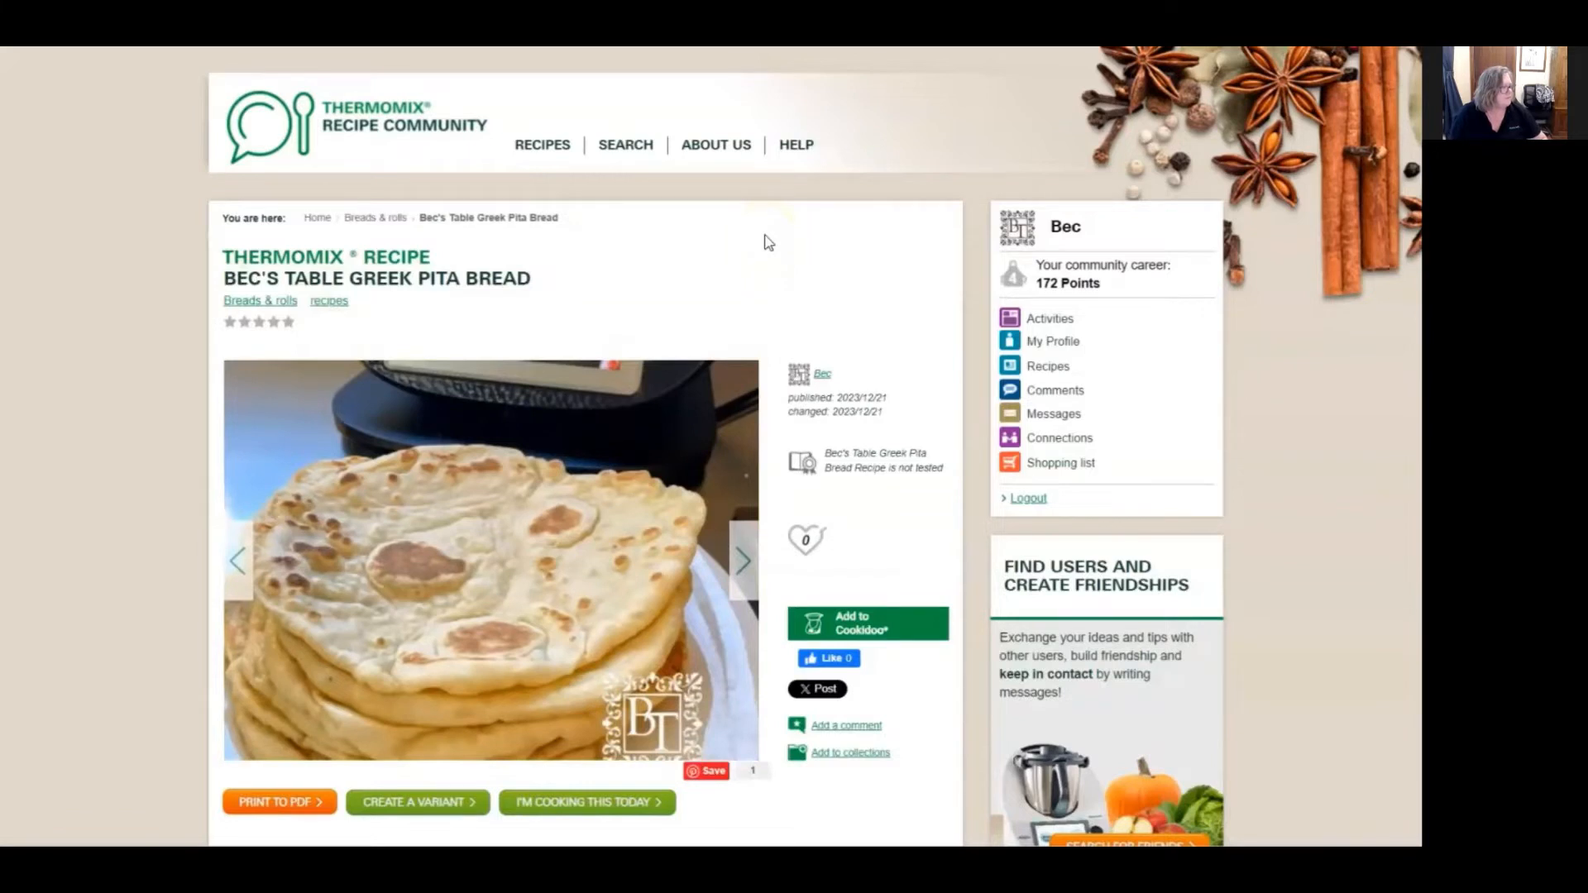
# Examine the recipe's photo, ingredients and preparation instructions on its Recipe Community page
pyautogui.click(1319, 456)
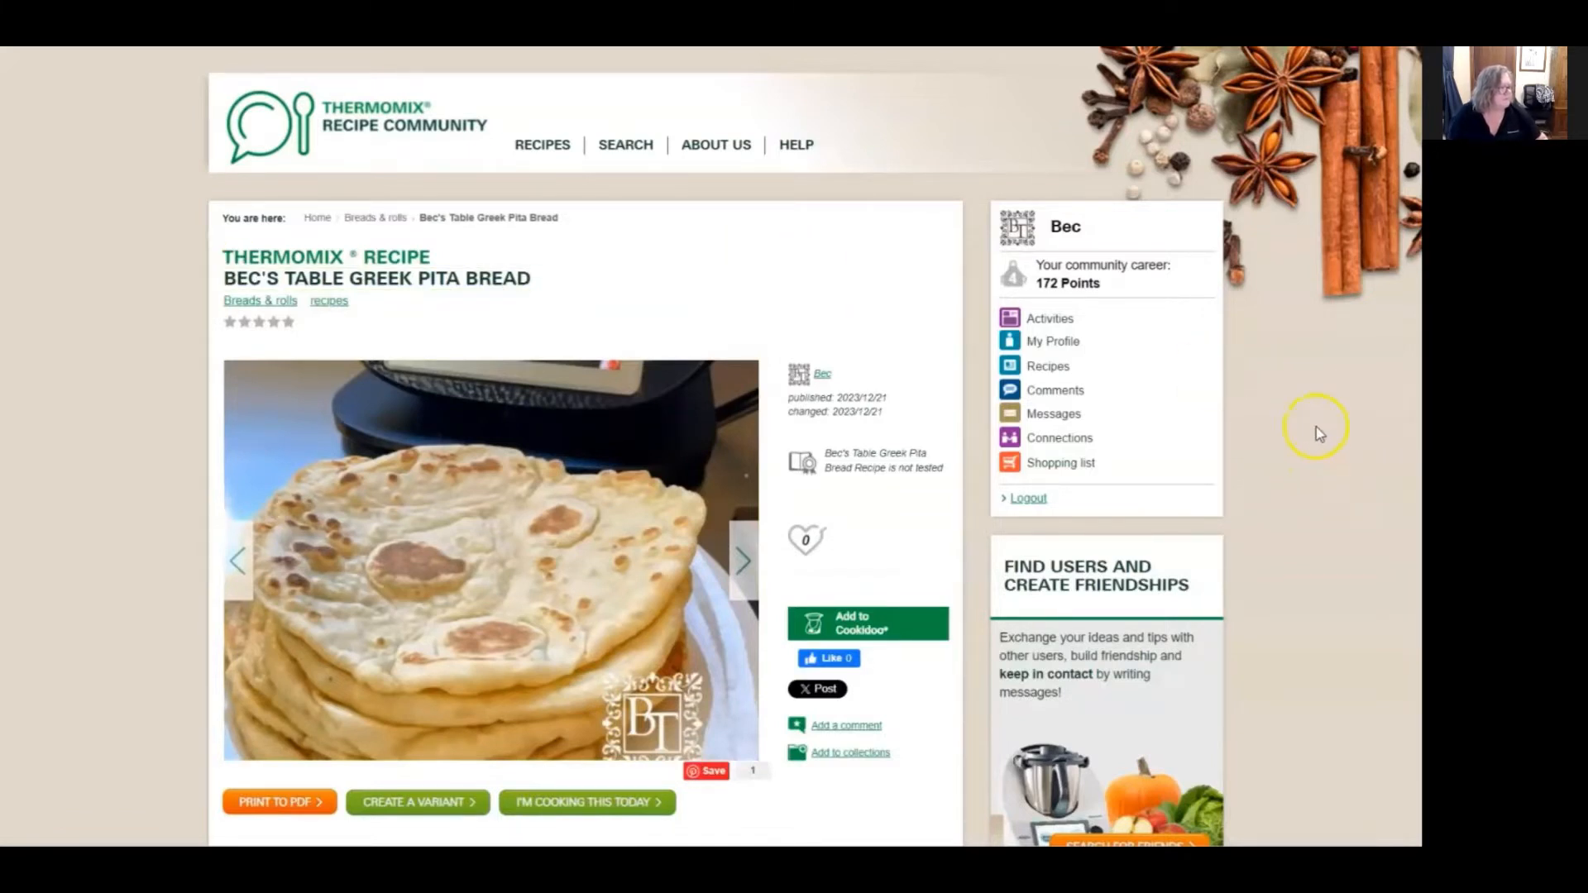
pyautogui.scroll(-2, 463, 480)
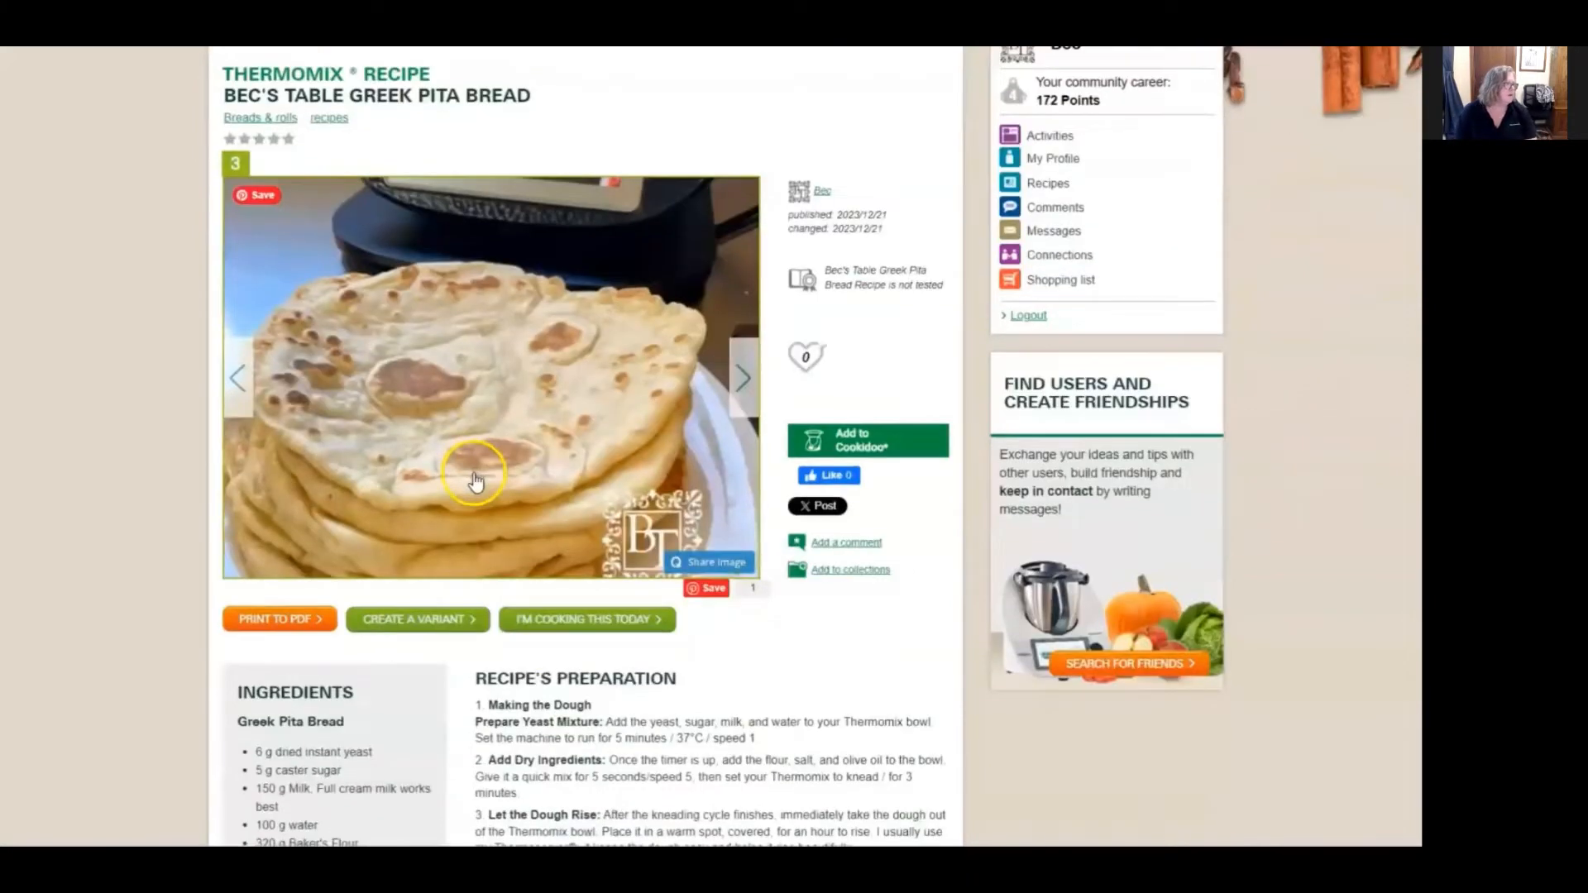
pyautogui.scroll(-2, 454, 472)
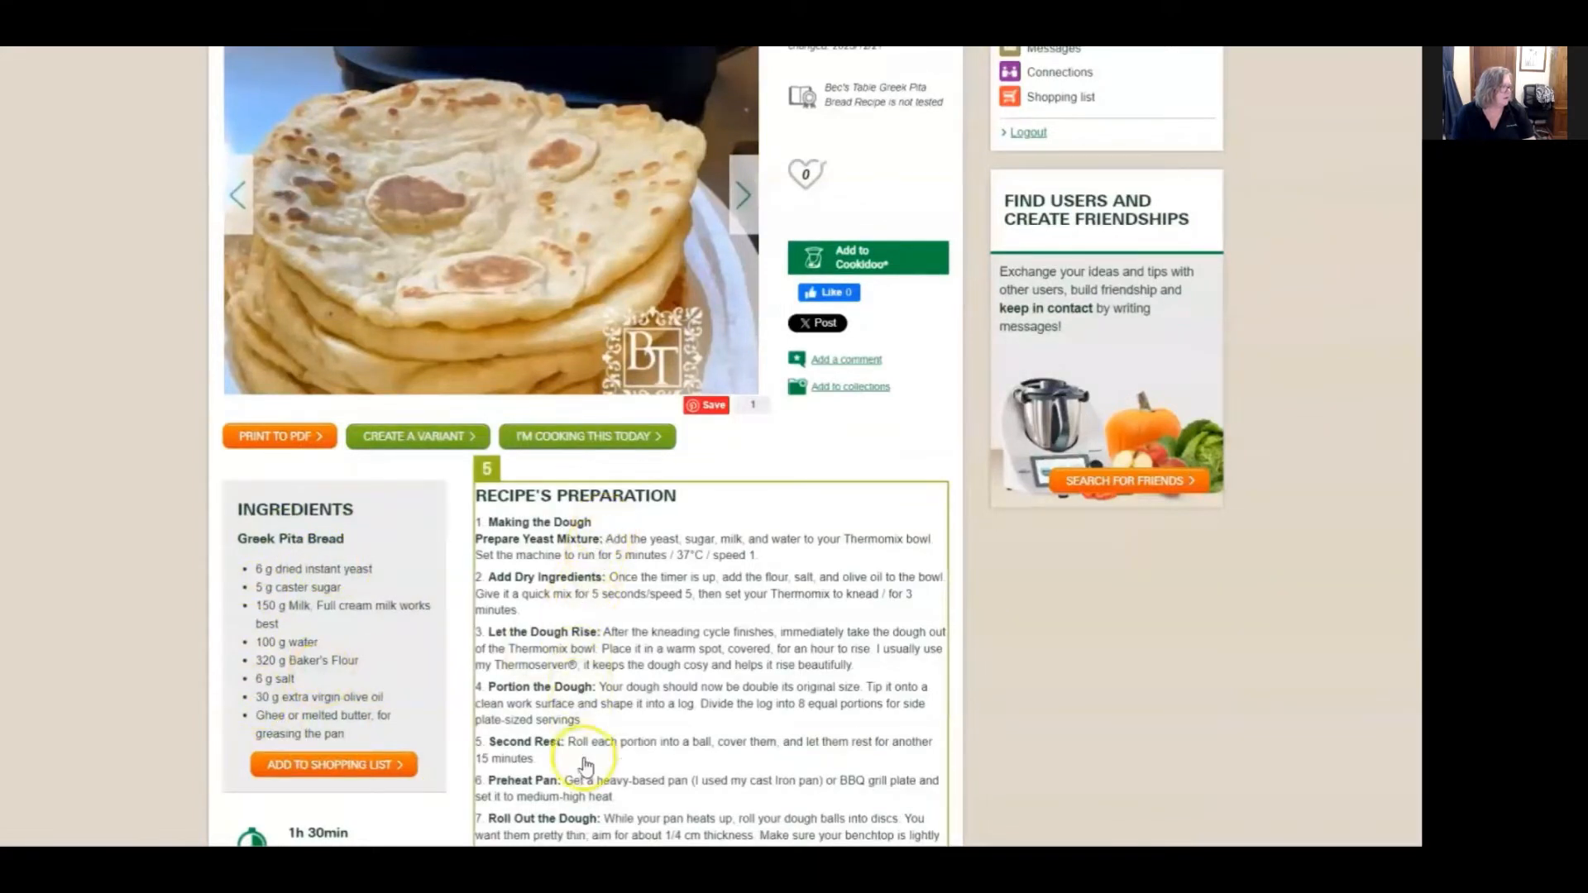
pyautogui.scroll(-1, 635, 701)
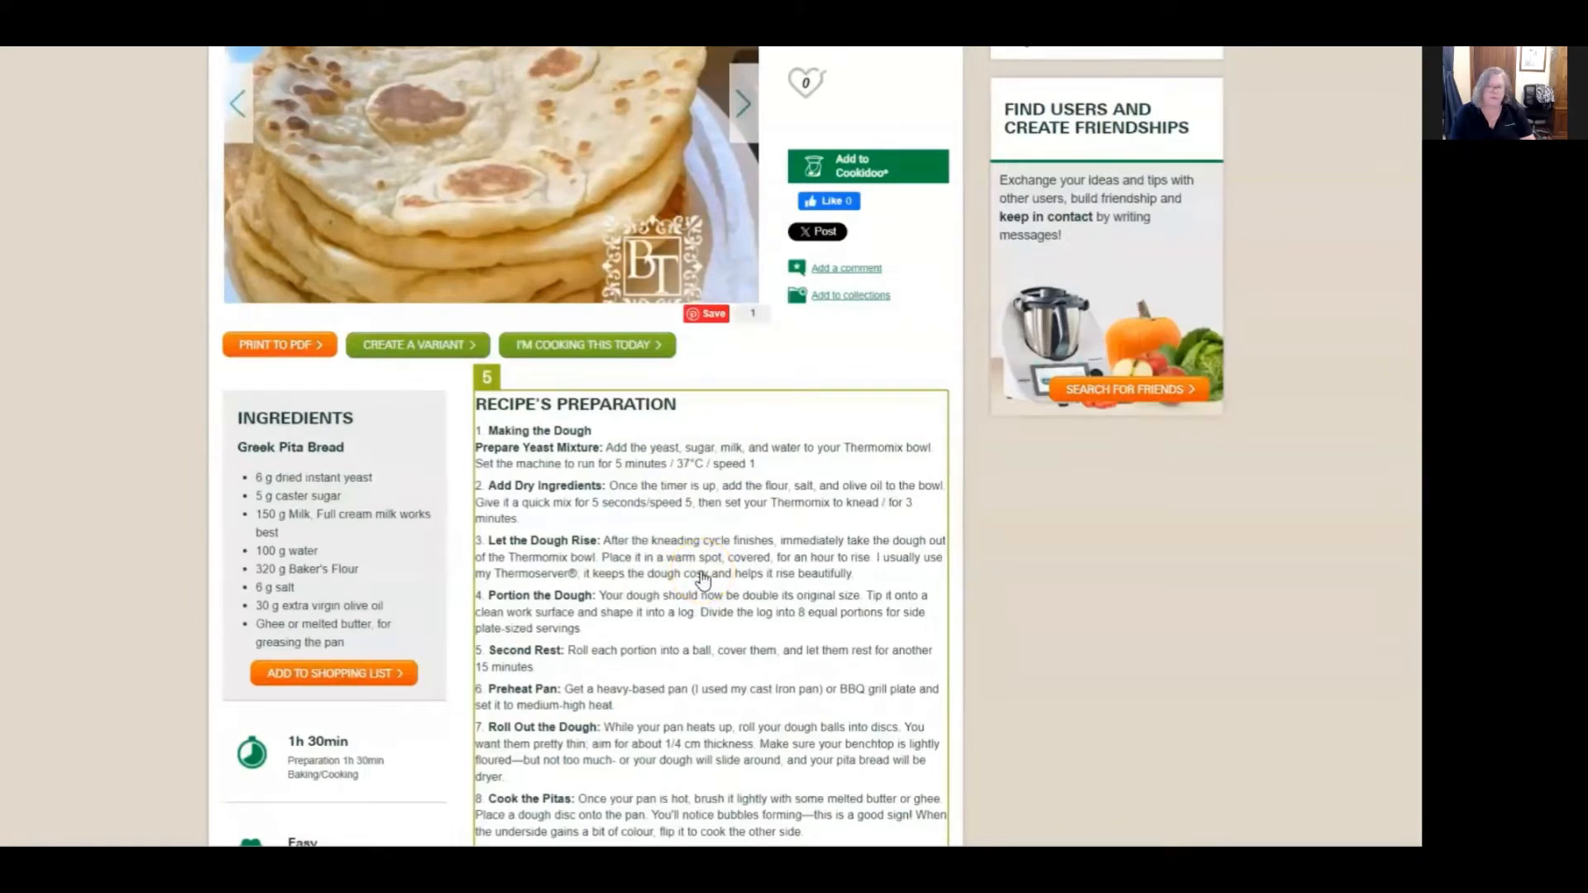
pyautogui.scroll(-1, 702, 579)
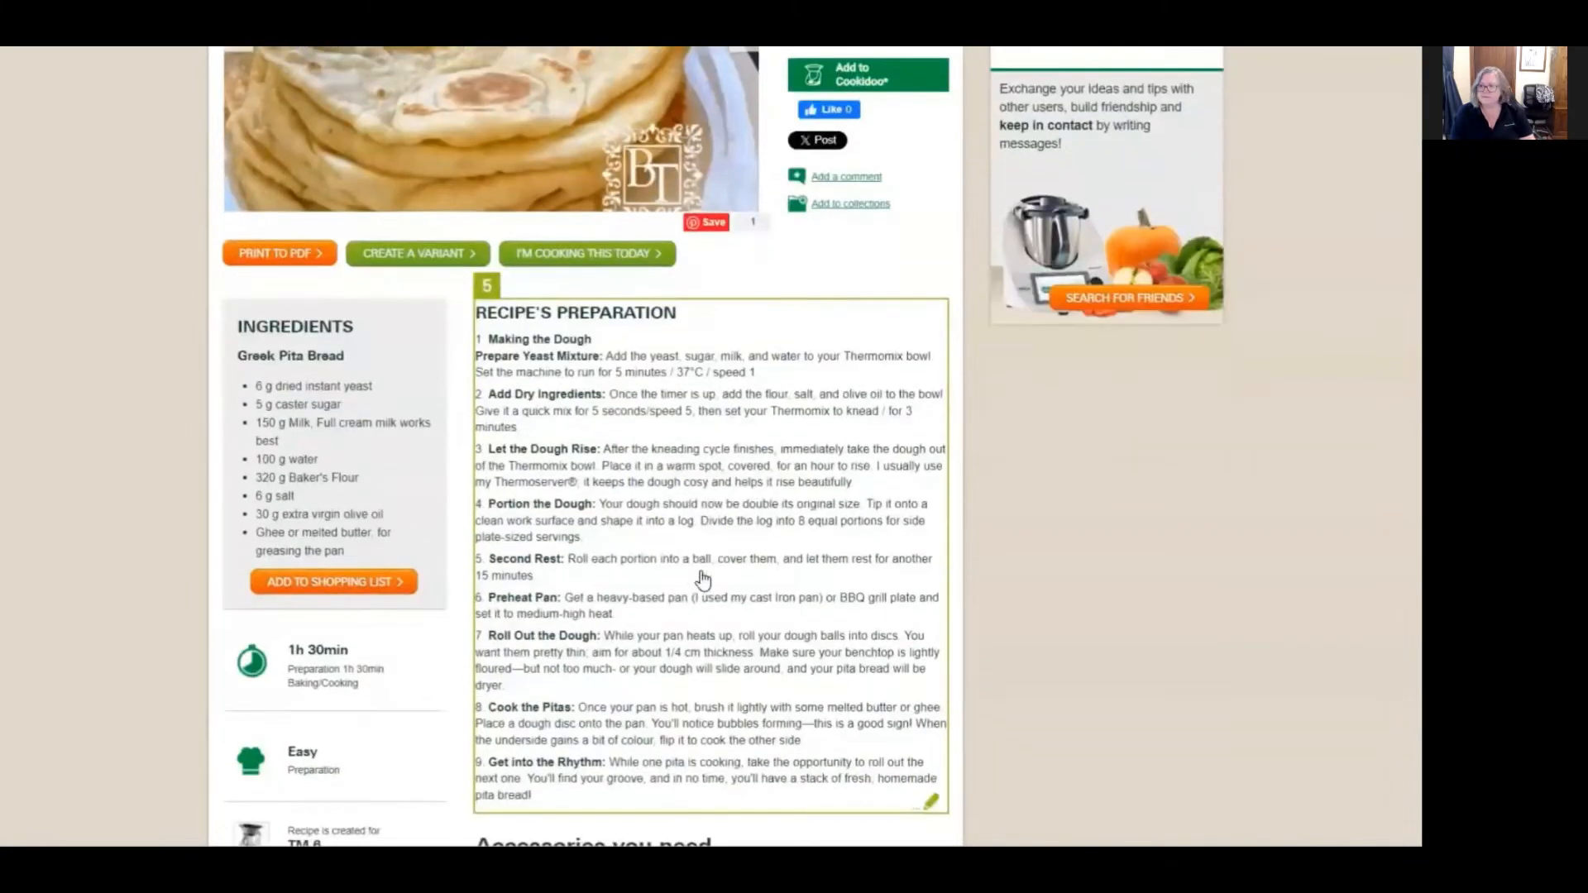
pyautogui.scroll(-2, 702, 579)
pyautogui.scroll(3, 702, 578)
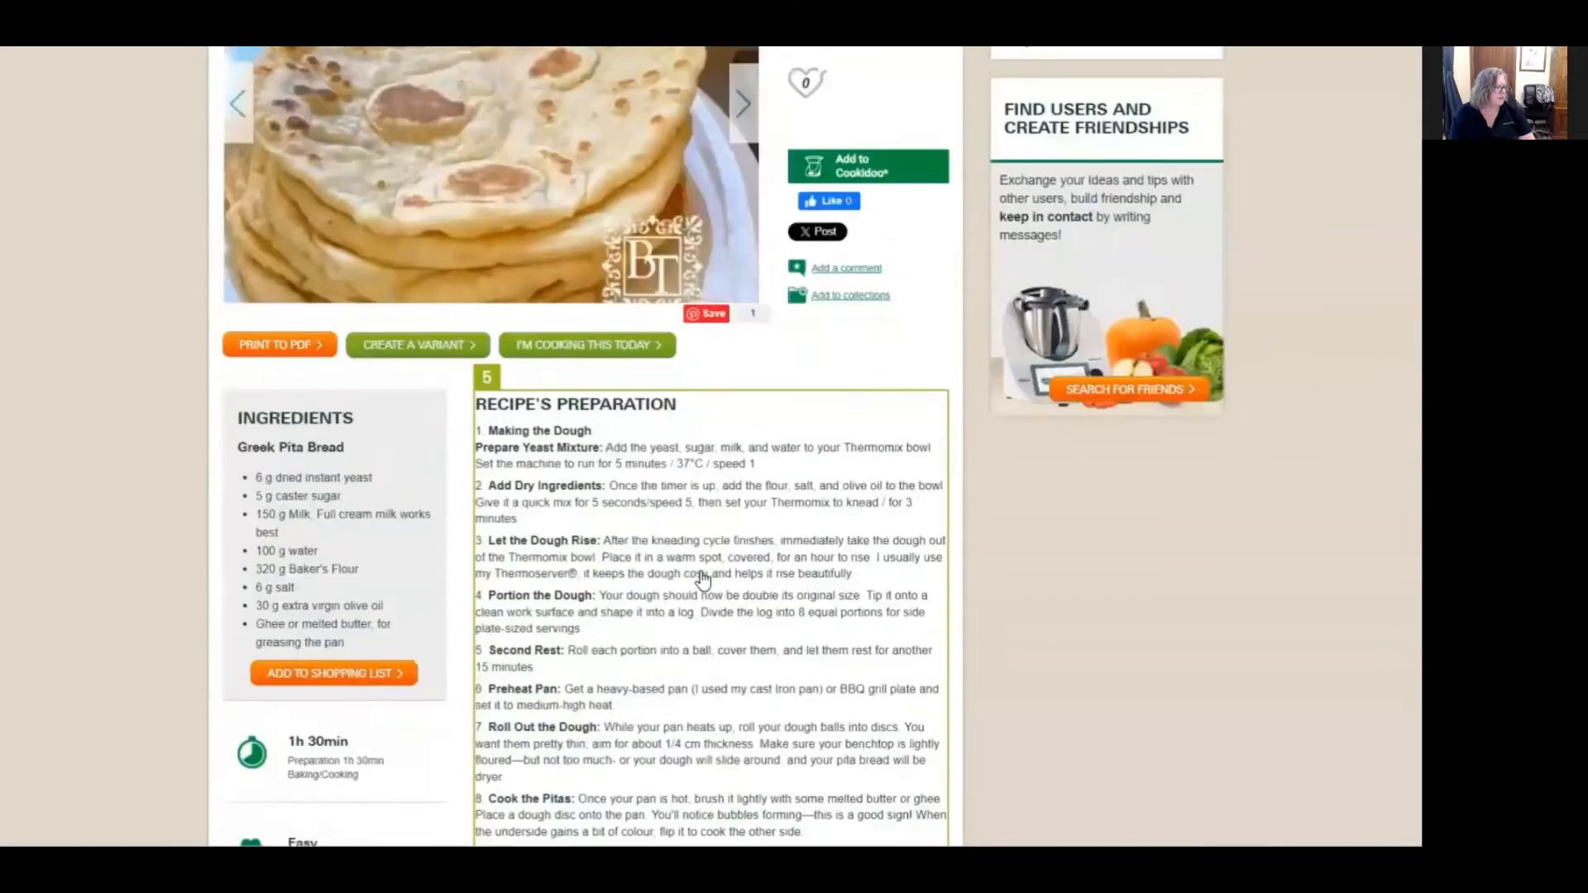
# Add the Greek Pita Bread recipe to the Created recipes collection in Cookidoo
pyautogui.scroll(3, 648, 337)
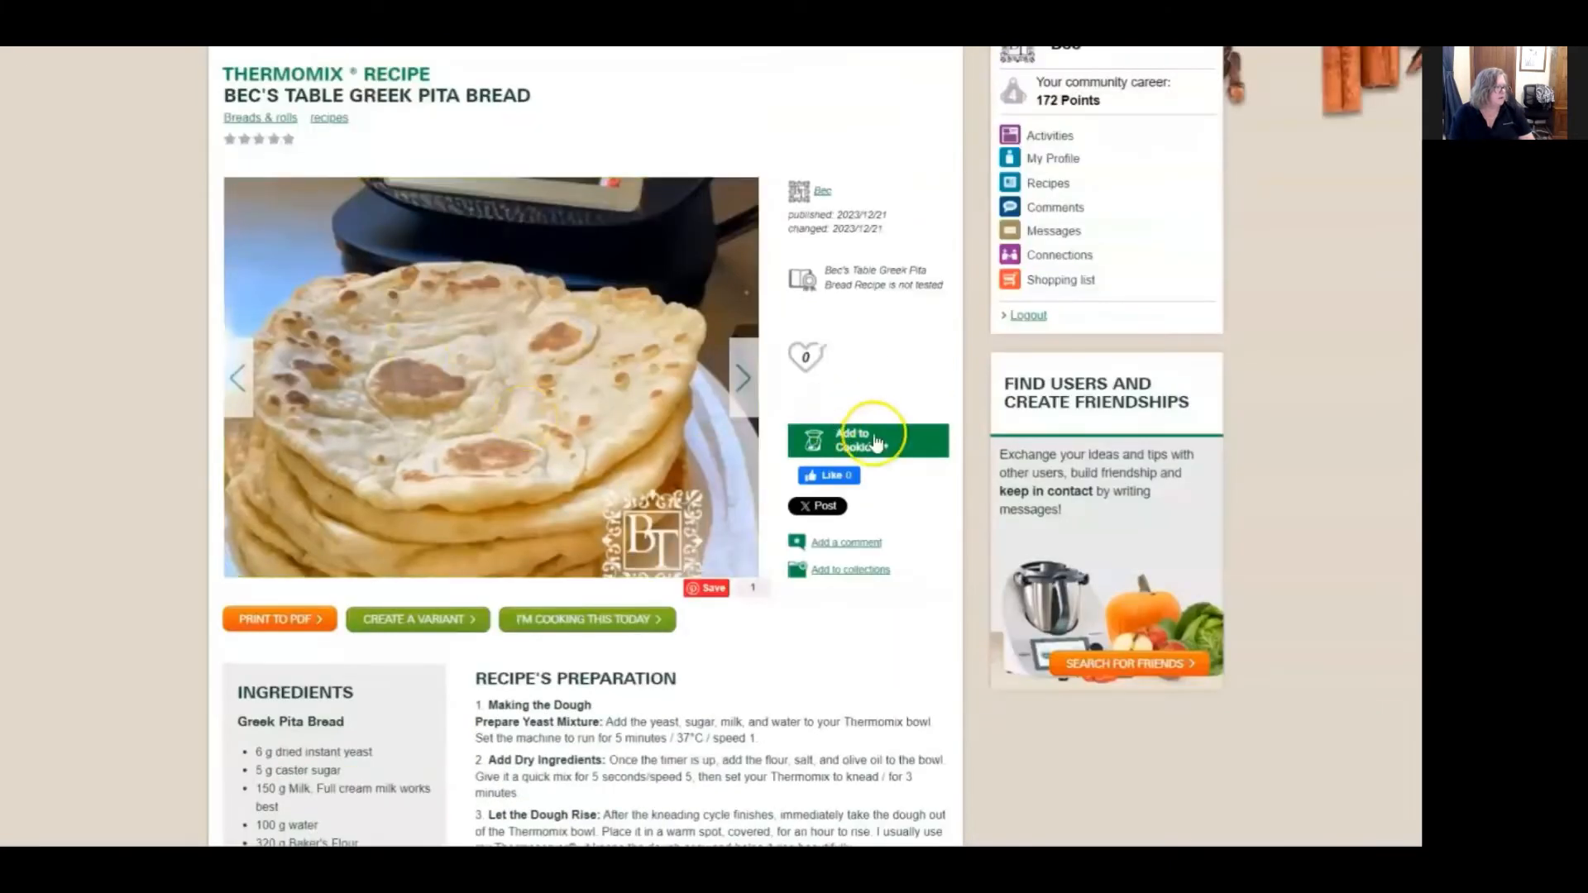
pyautogui.click(891, 448)
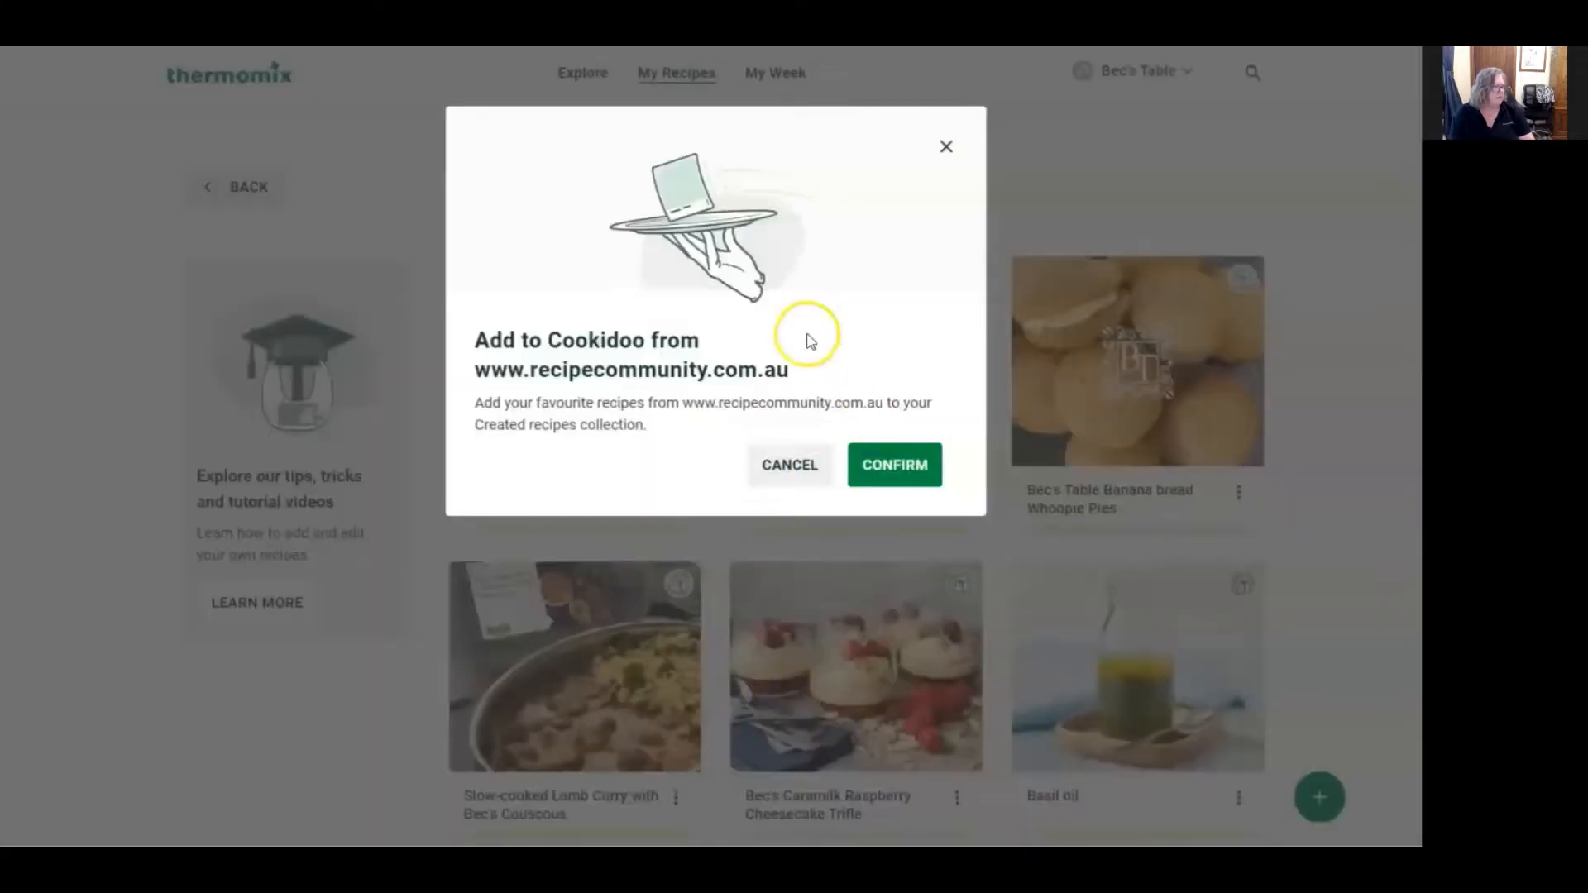
pyautogui.click(895, 464)
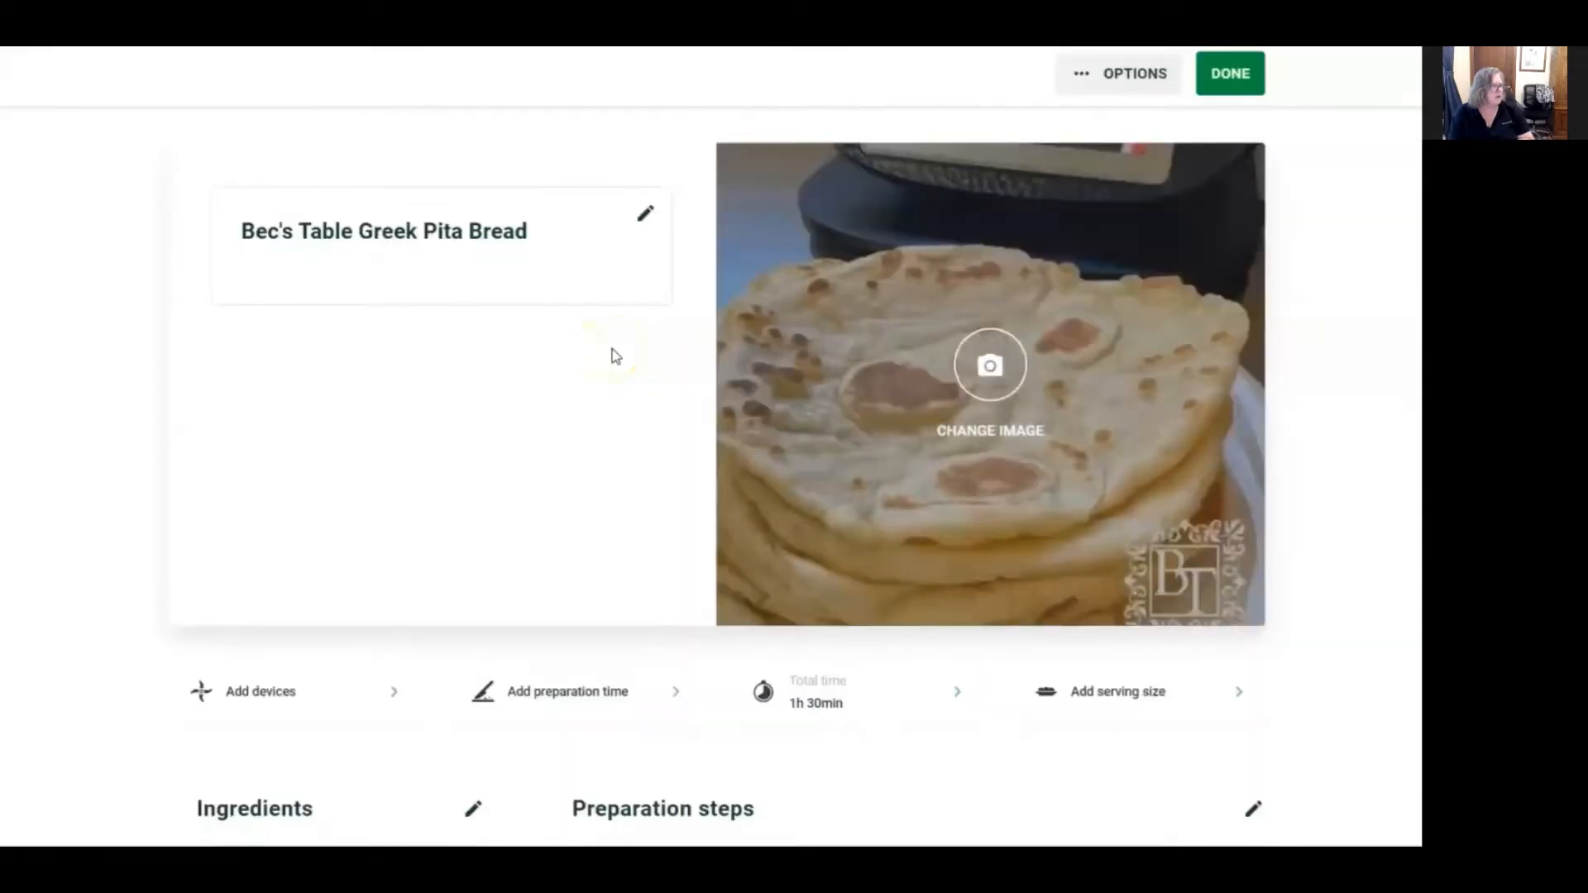
# Review the imported recipe's ingredients and its full, expanded list of preparation steps
pyautogui.scroll(-5, 615, 356)
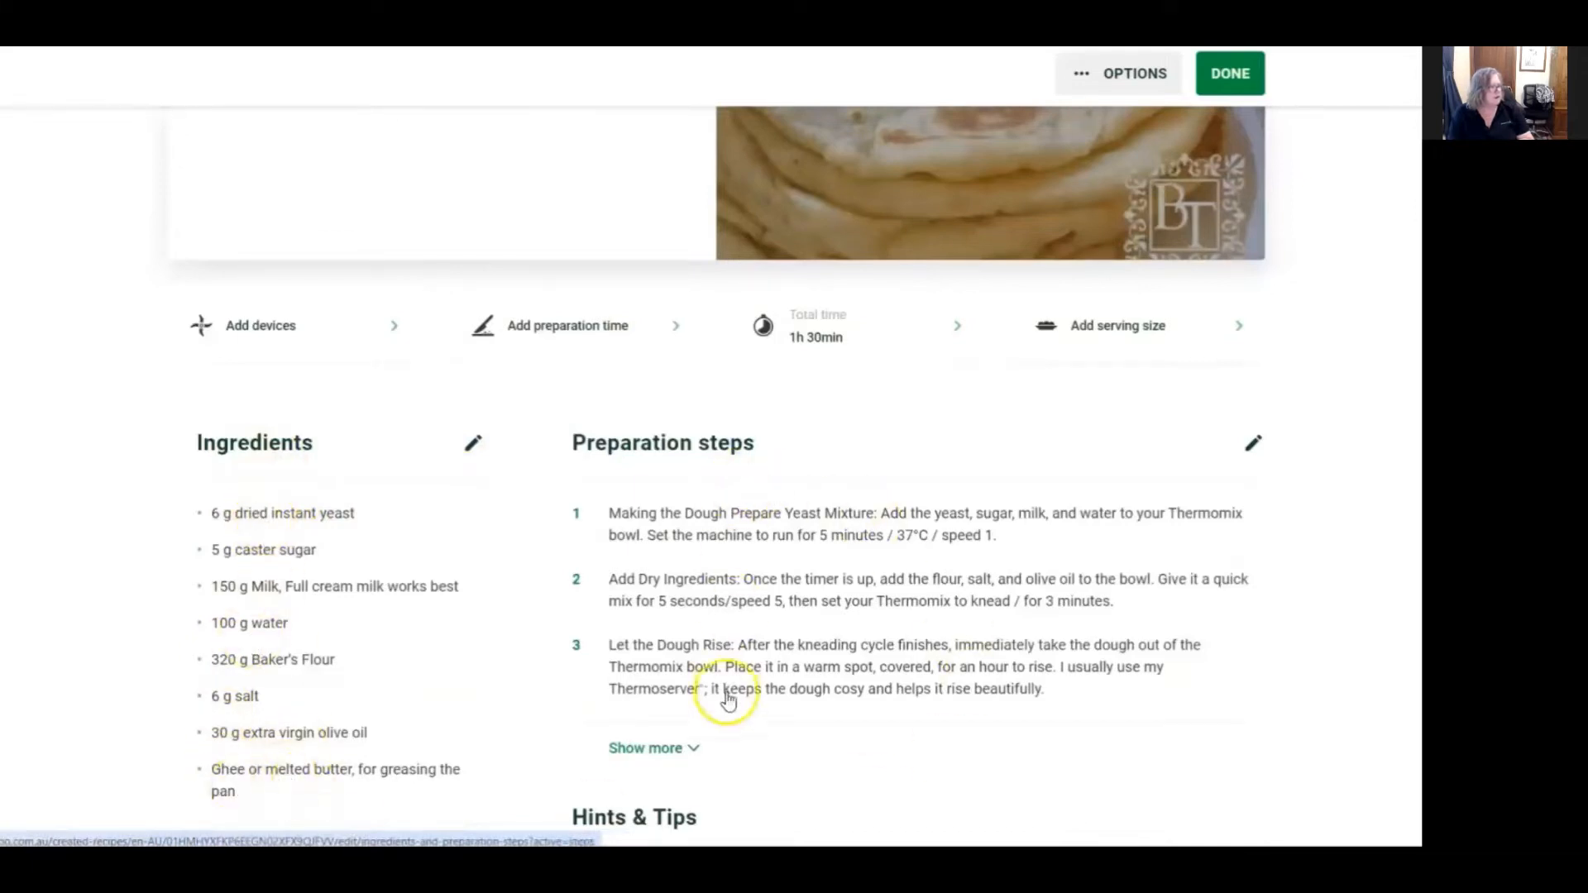
pyautogui.scroll(-2, 968, 720)
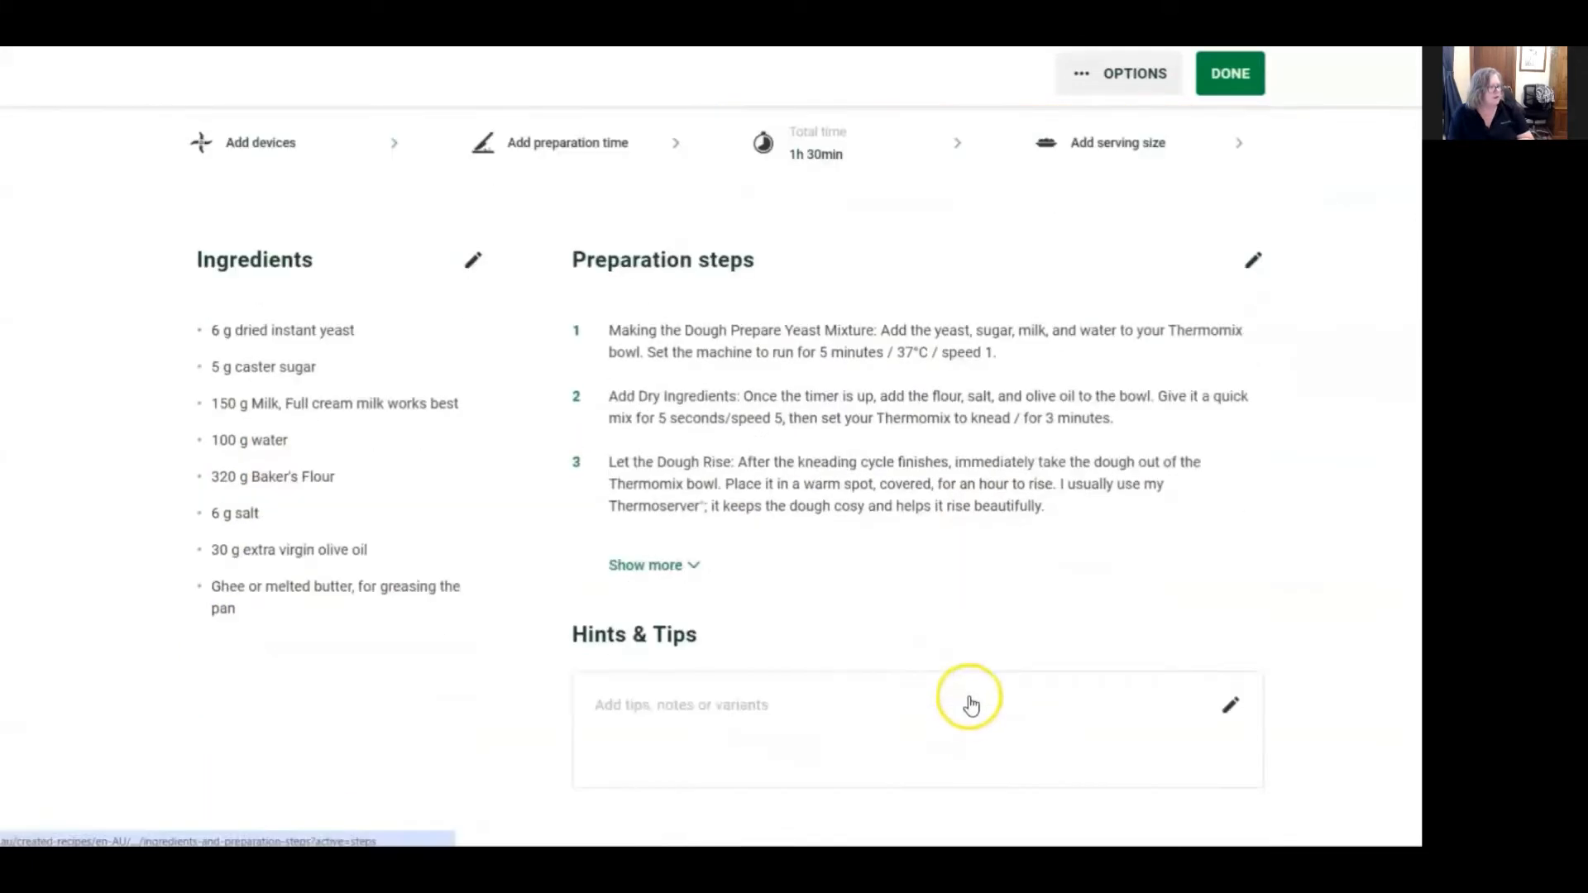
pyautogui.click(668, 567)
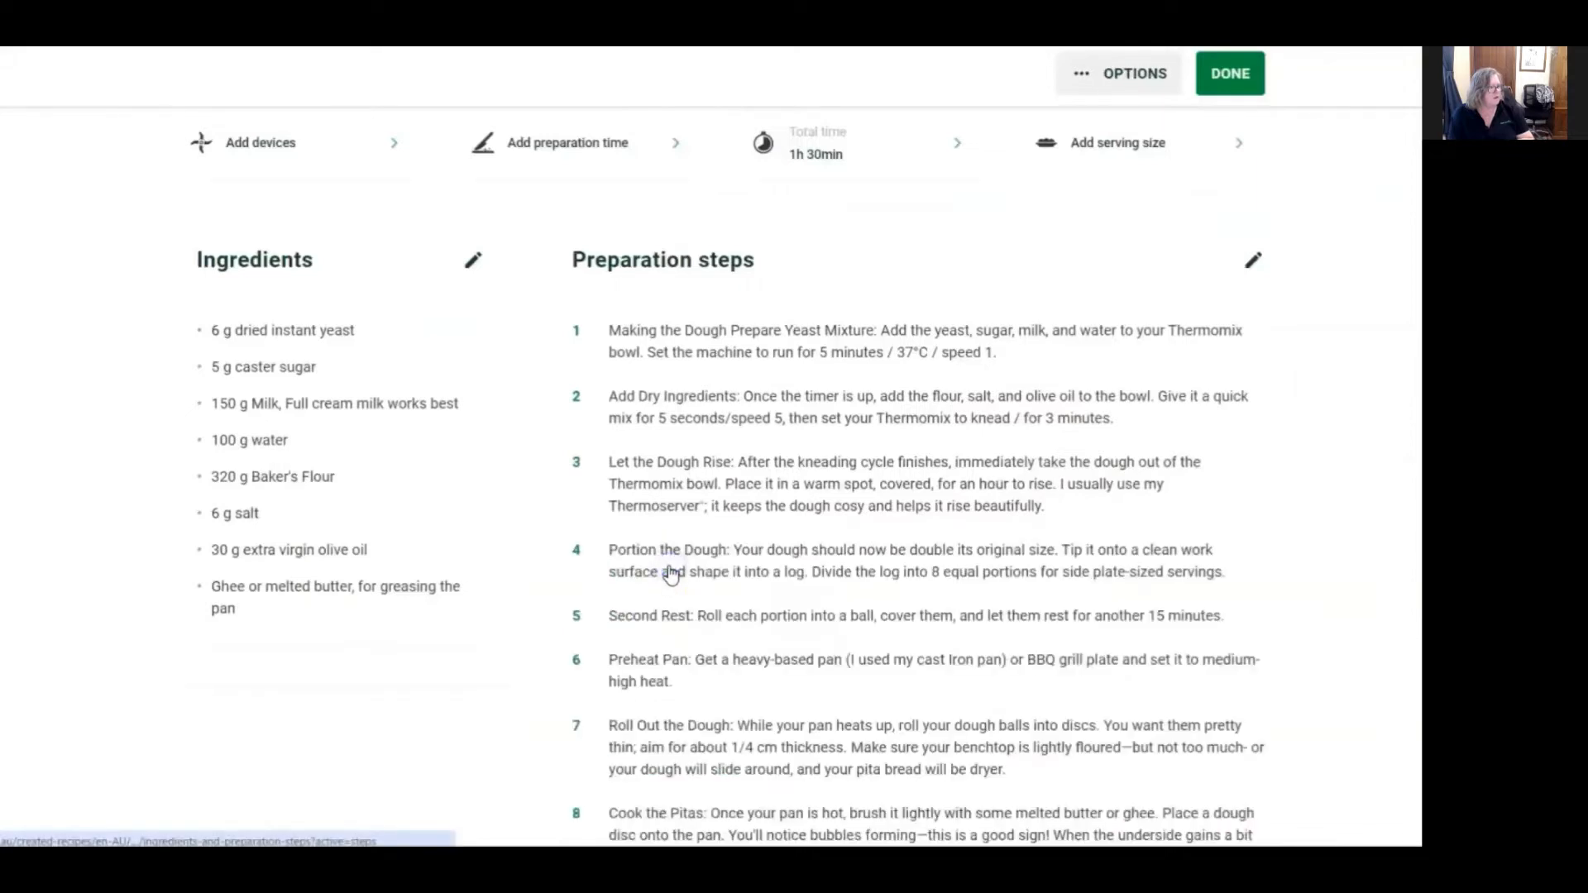
pyautogui.scroll(-2, 669, 572)
pyautogui.click(831, 585)
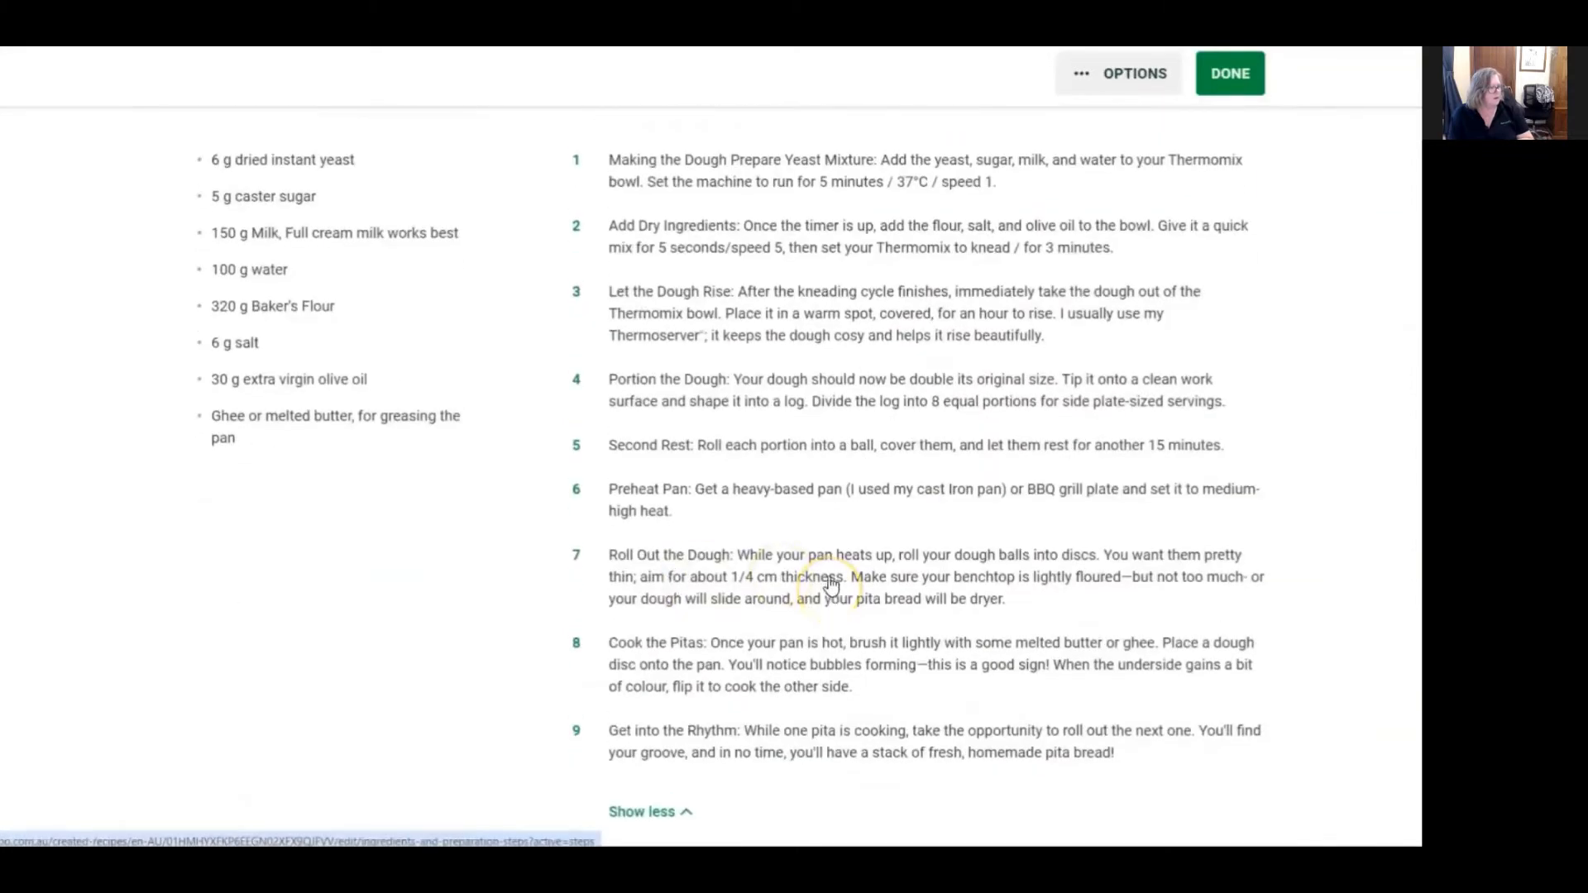
pyautogui.scroll(2, 909, 496)
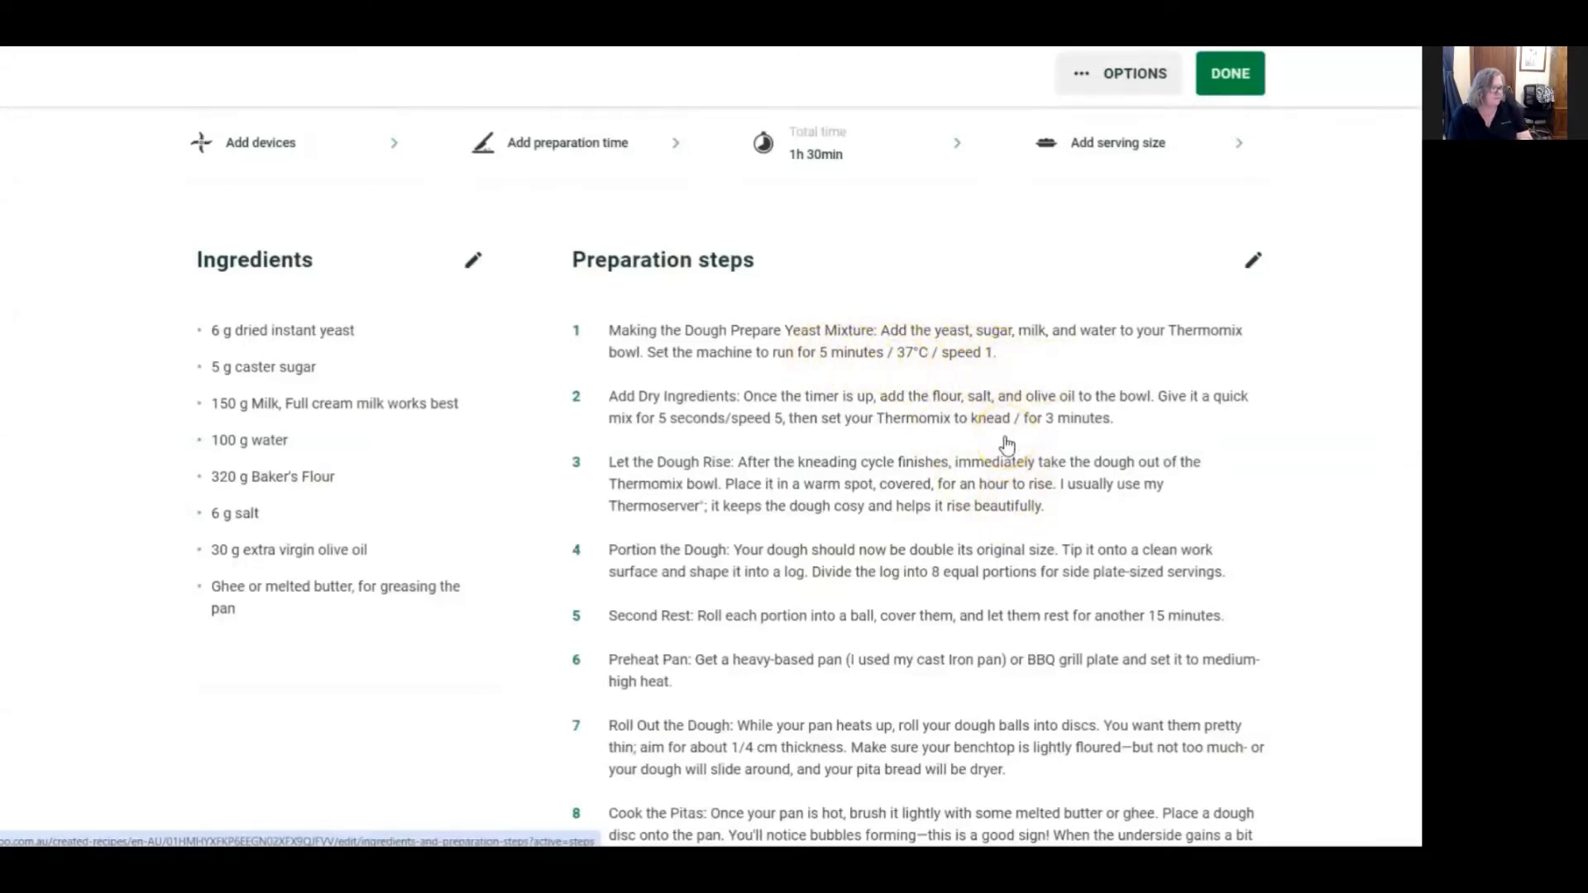
pyautogui.scroll(3, 992, 450)
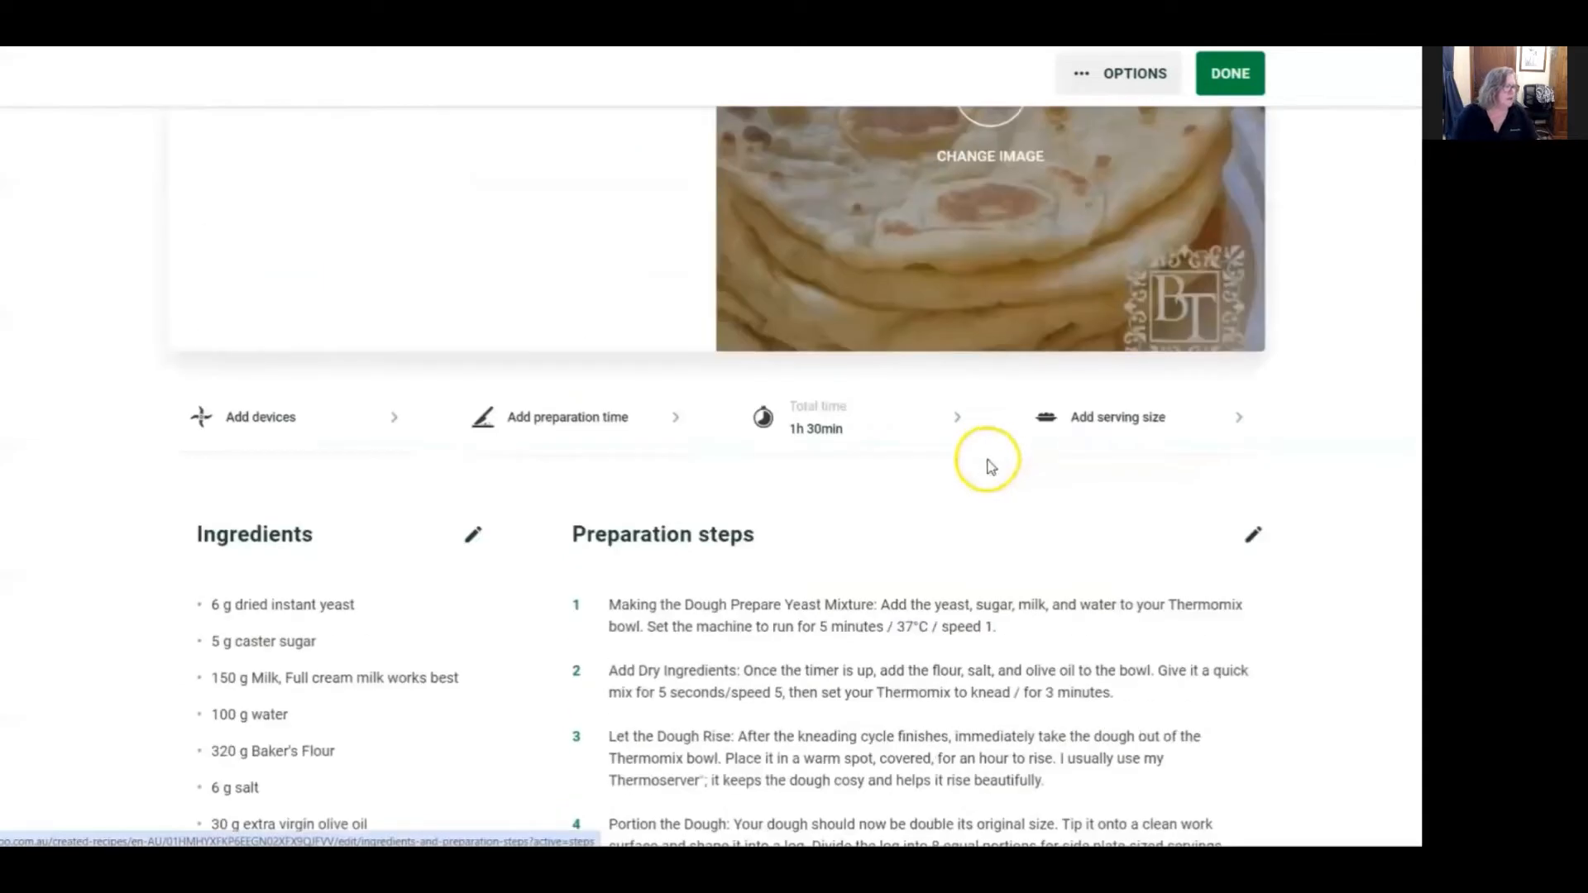
# Finish editing the imported pita bread recipe and switch back to the presentation slides
pyautogui.scroll(3, 962, 546)
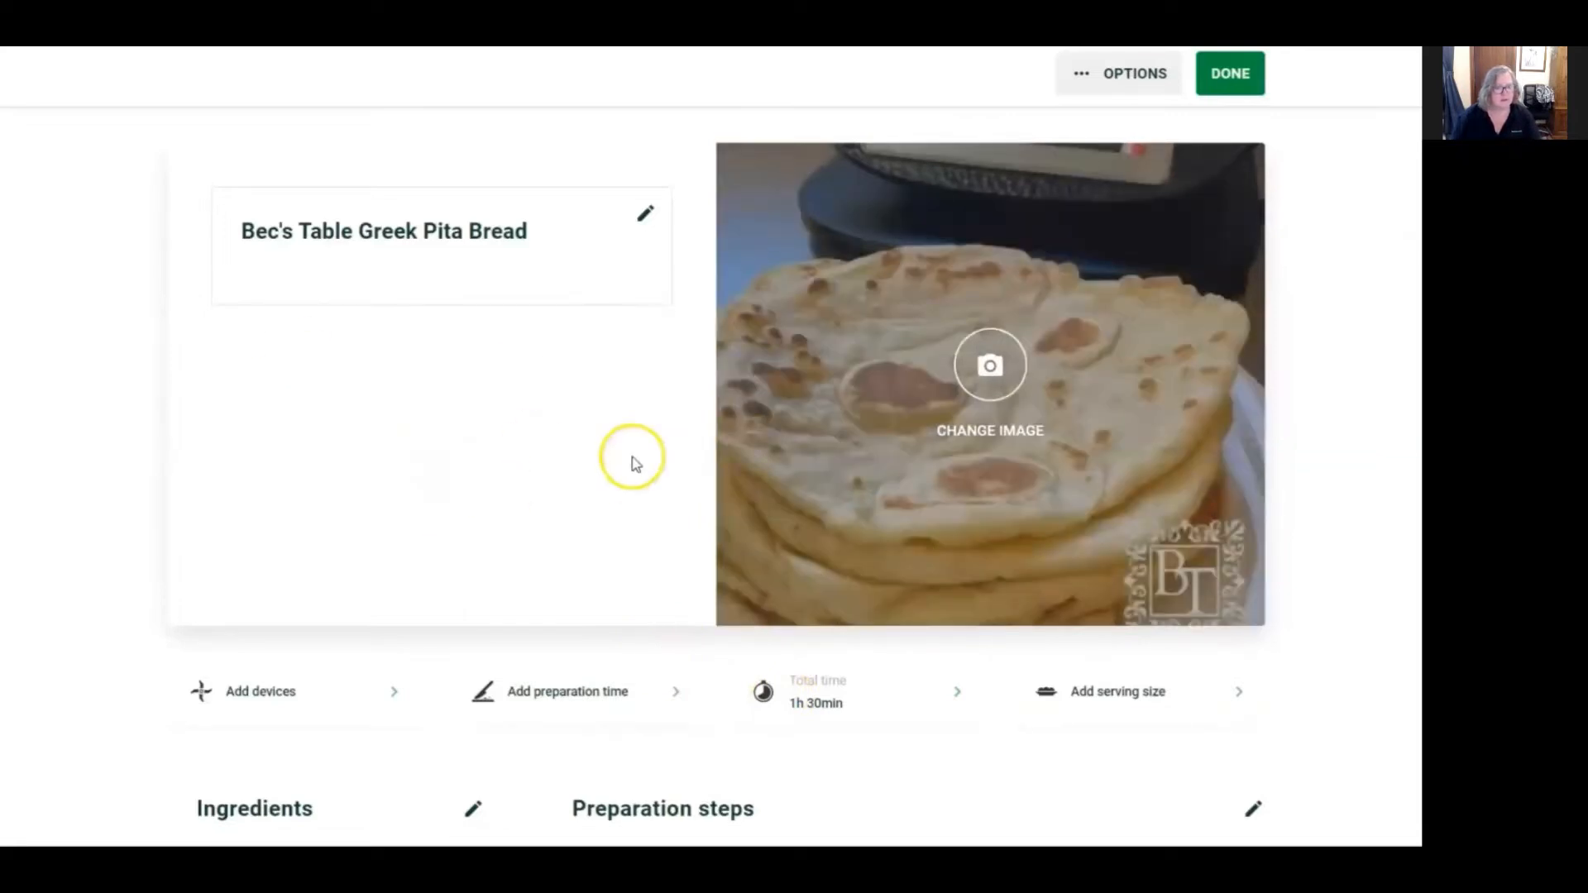
pyautogui.click(1231, 79)
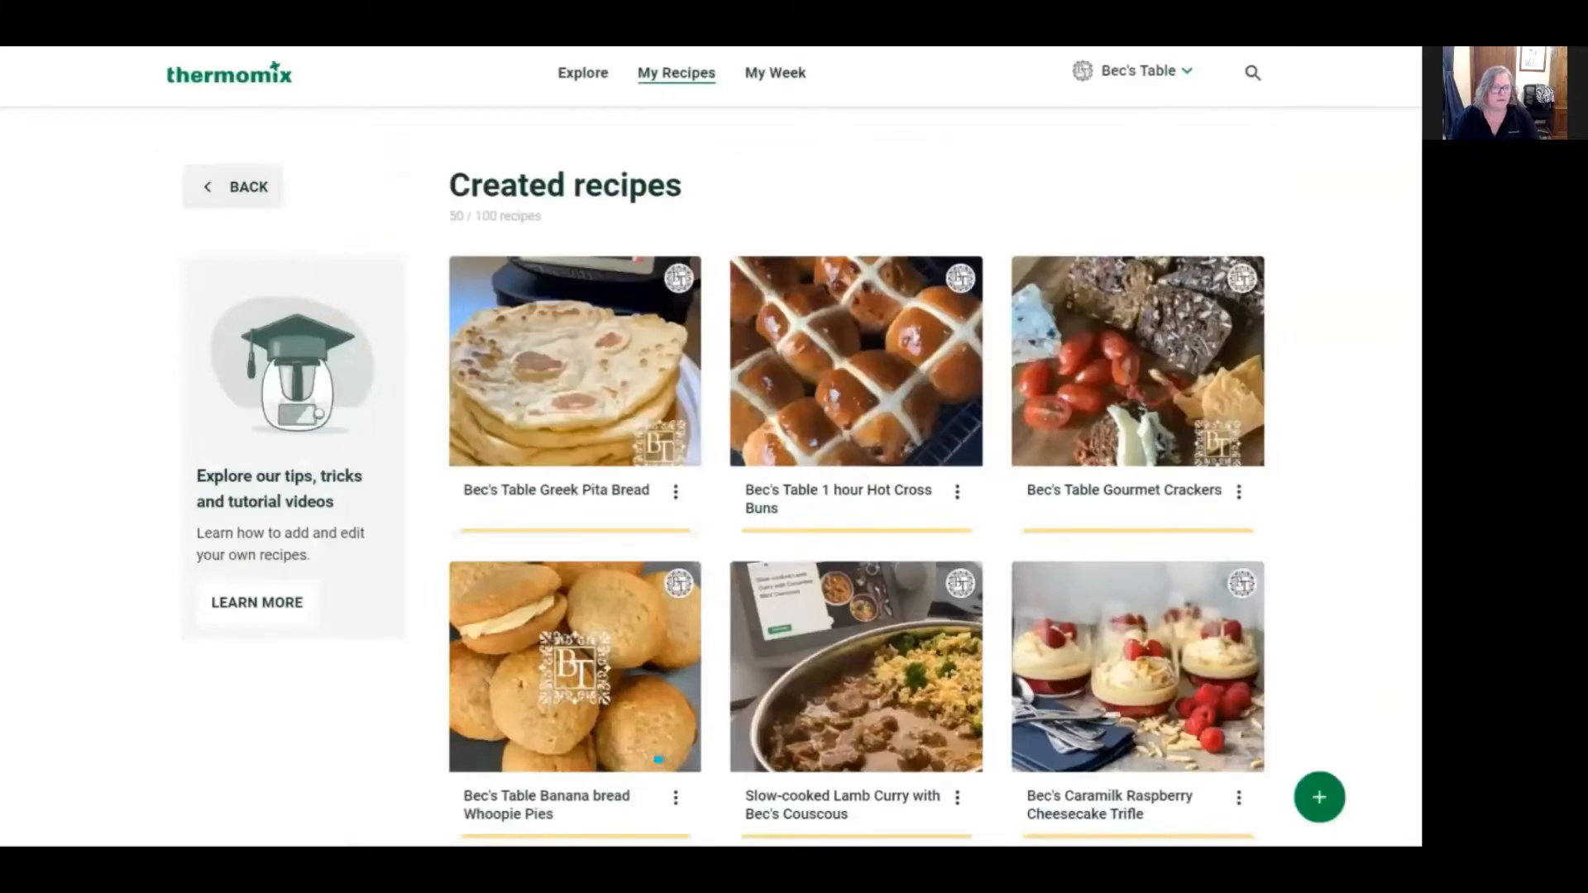
pyautogui.hotkey('alt', 'Tab')
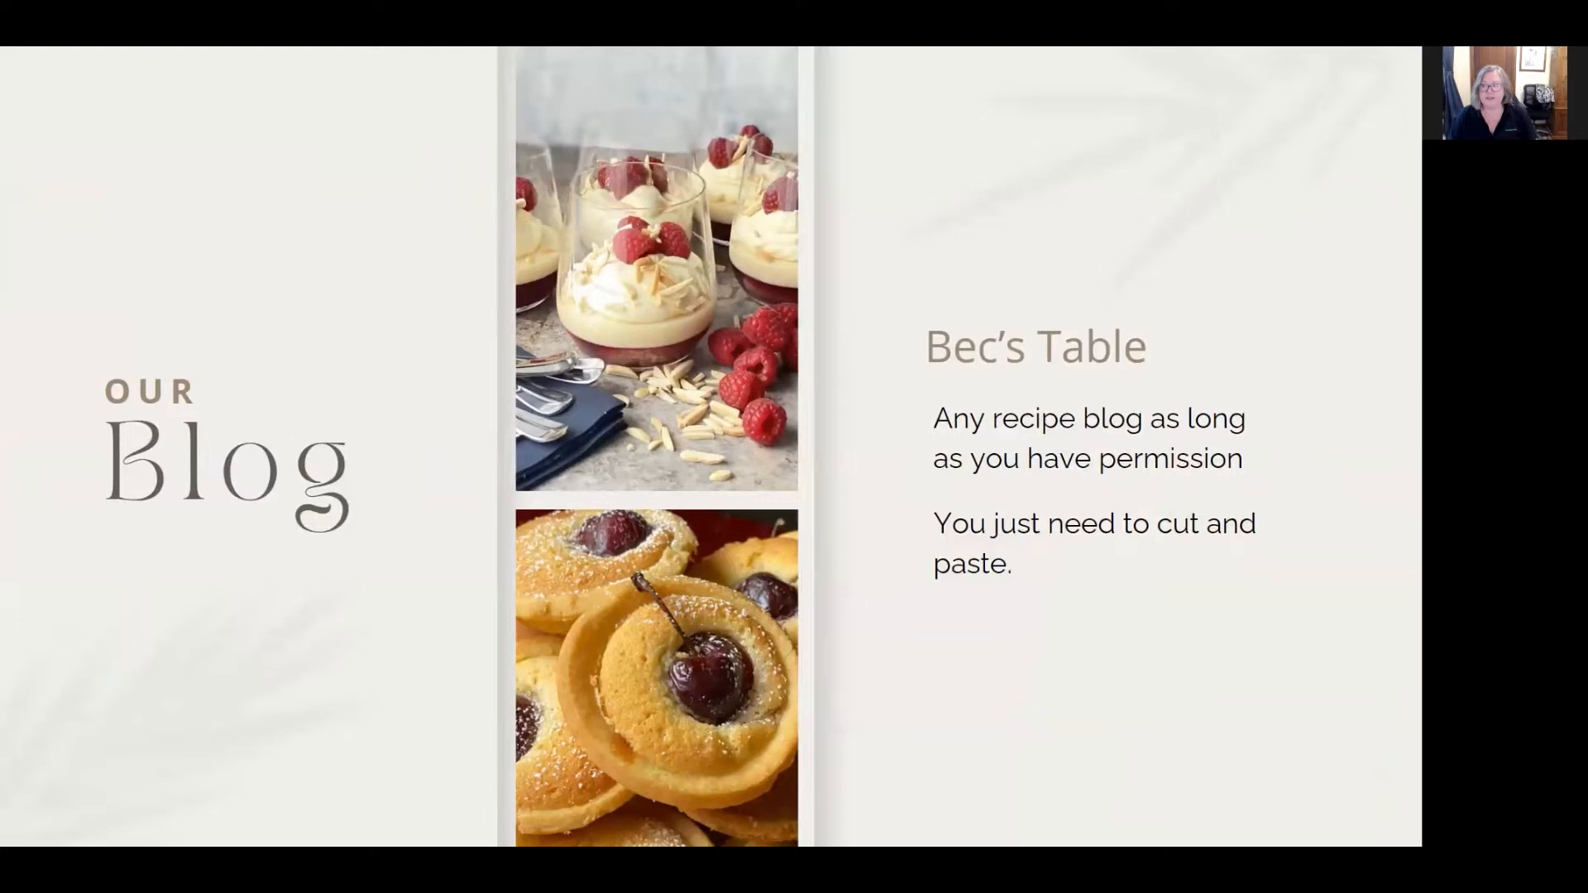
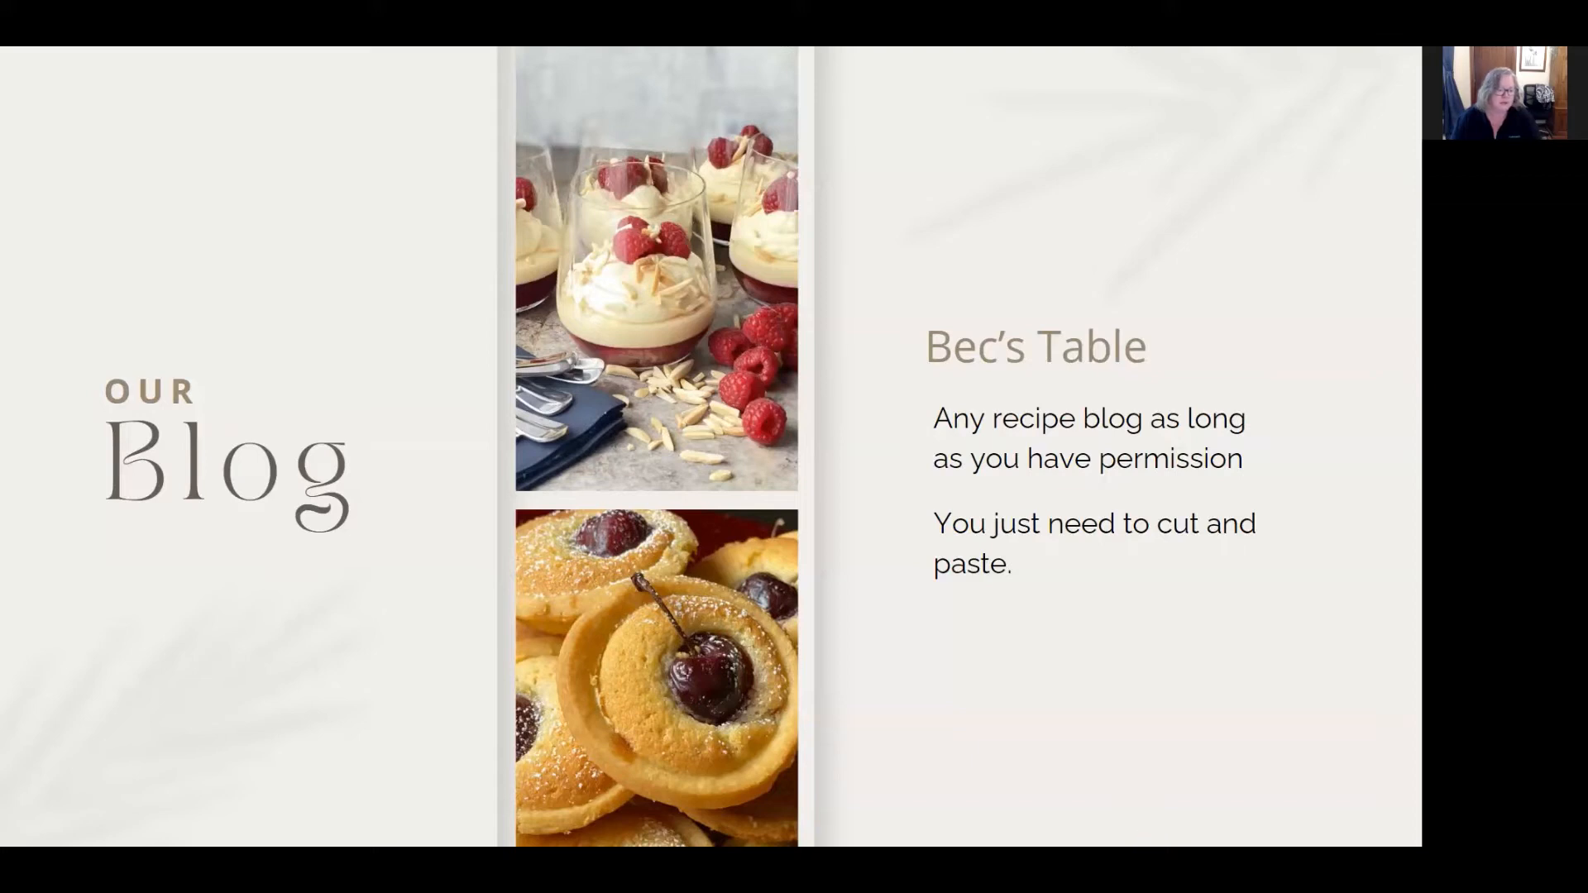
# Switch to the Bec's Table blog and look over its home page
pyautogui.press('Right')
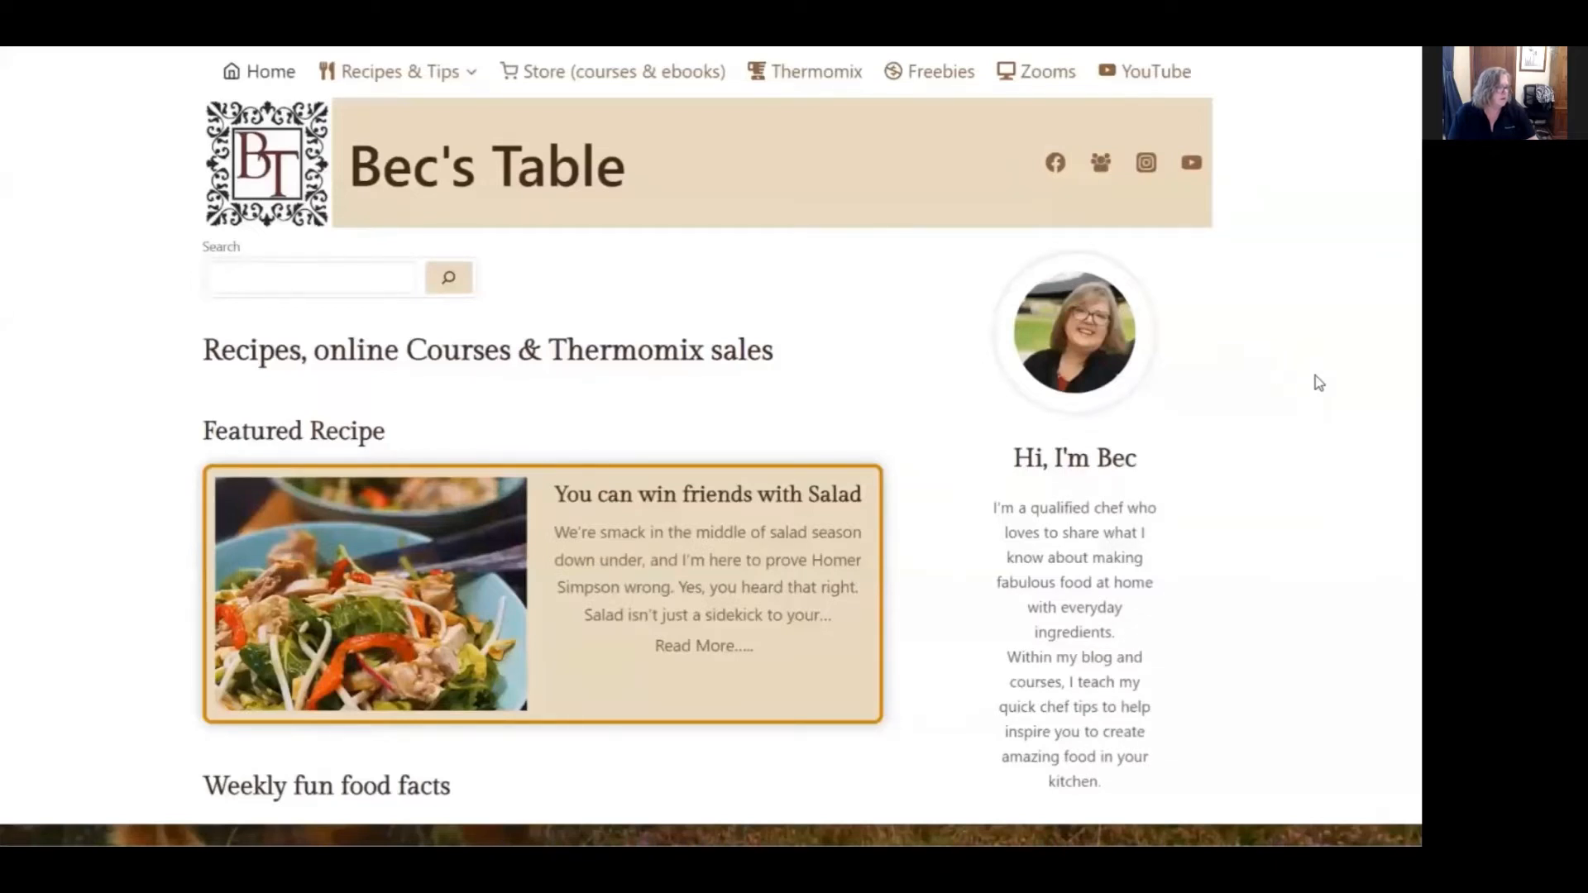
pyautogui.scroll(-4, 1314, 375)
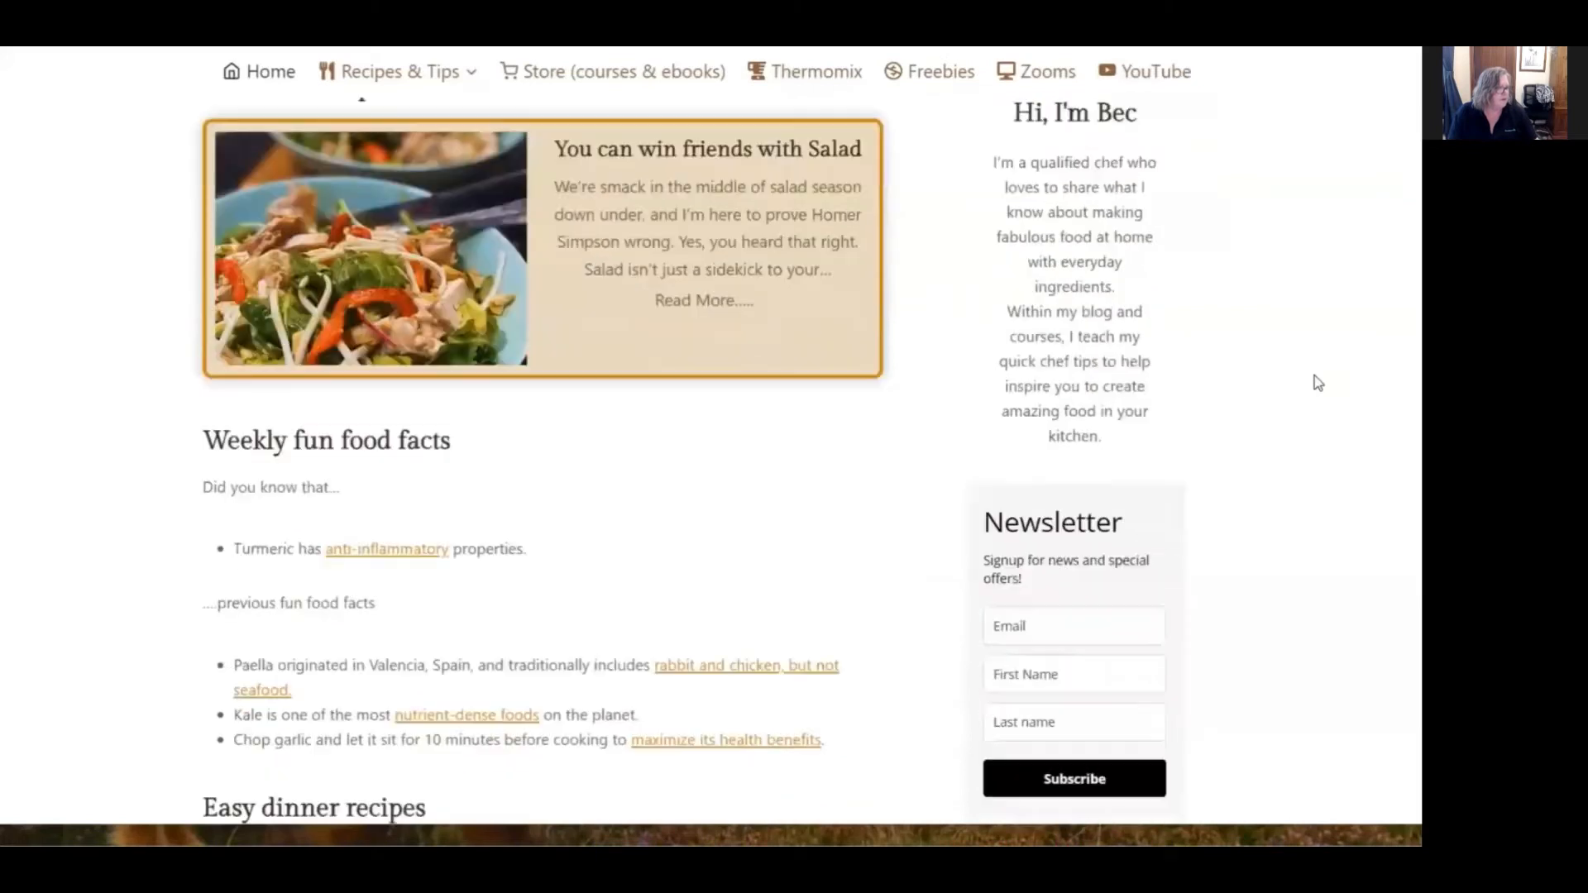
pyautogui.scroll(4, 1313, 376)
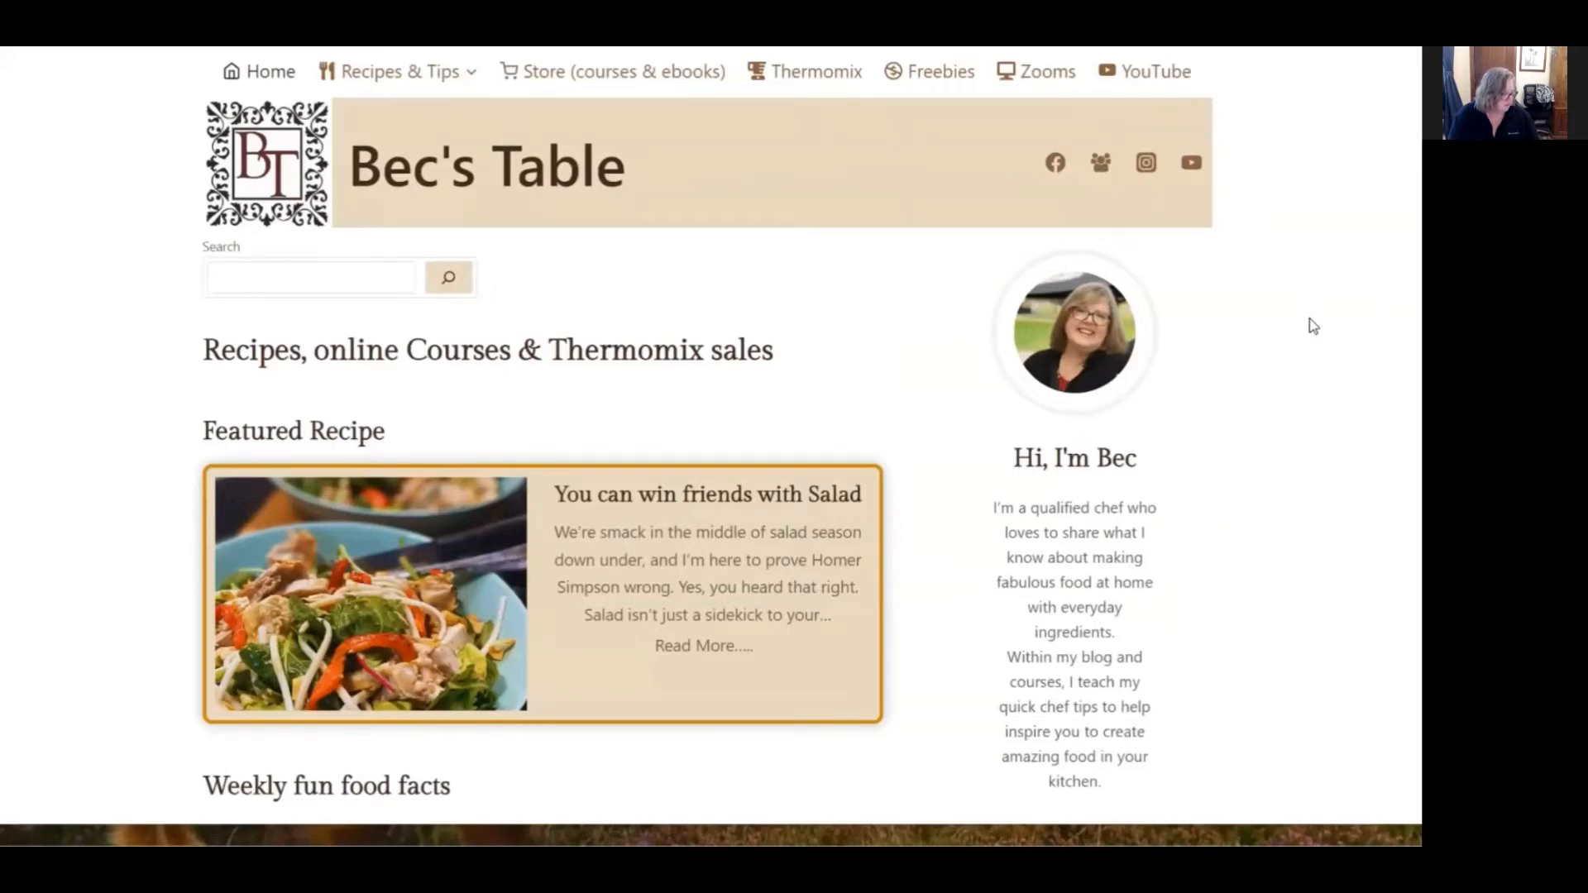
# Open the All TM Recipes category from the blog's recipe categories
pyautogui.scroll(-2, 1312, 325)
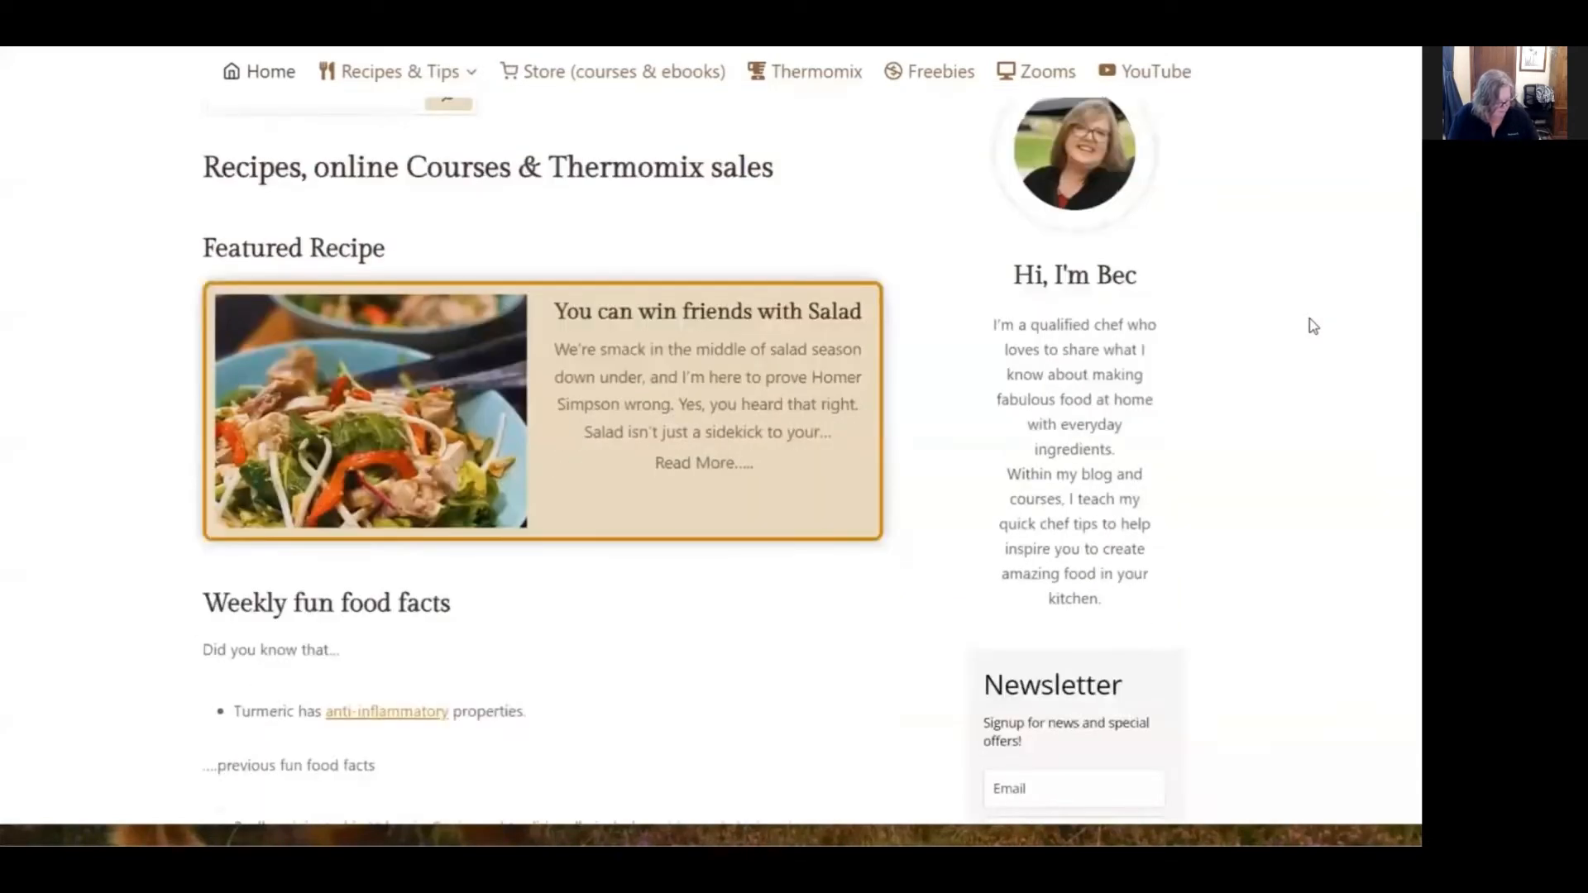
pyautogui.scroll(-2, 898, 204)
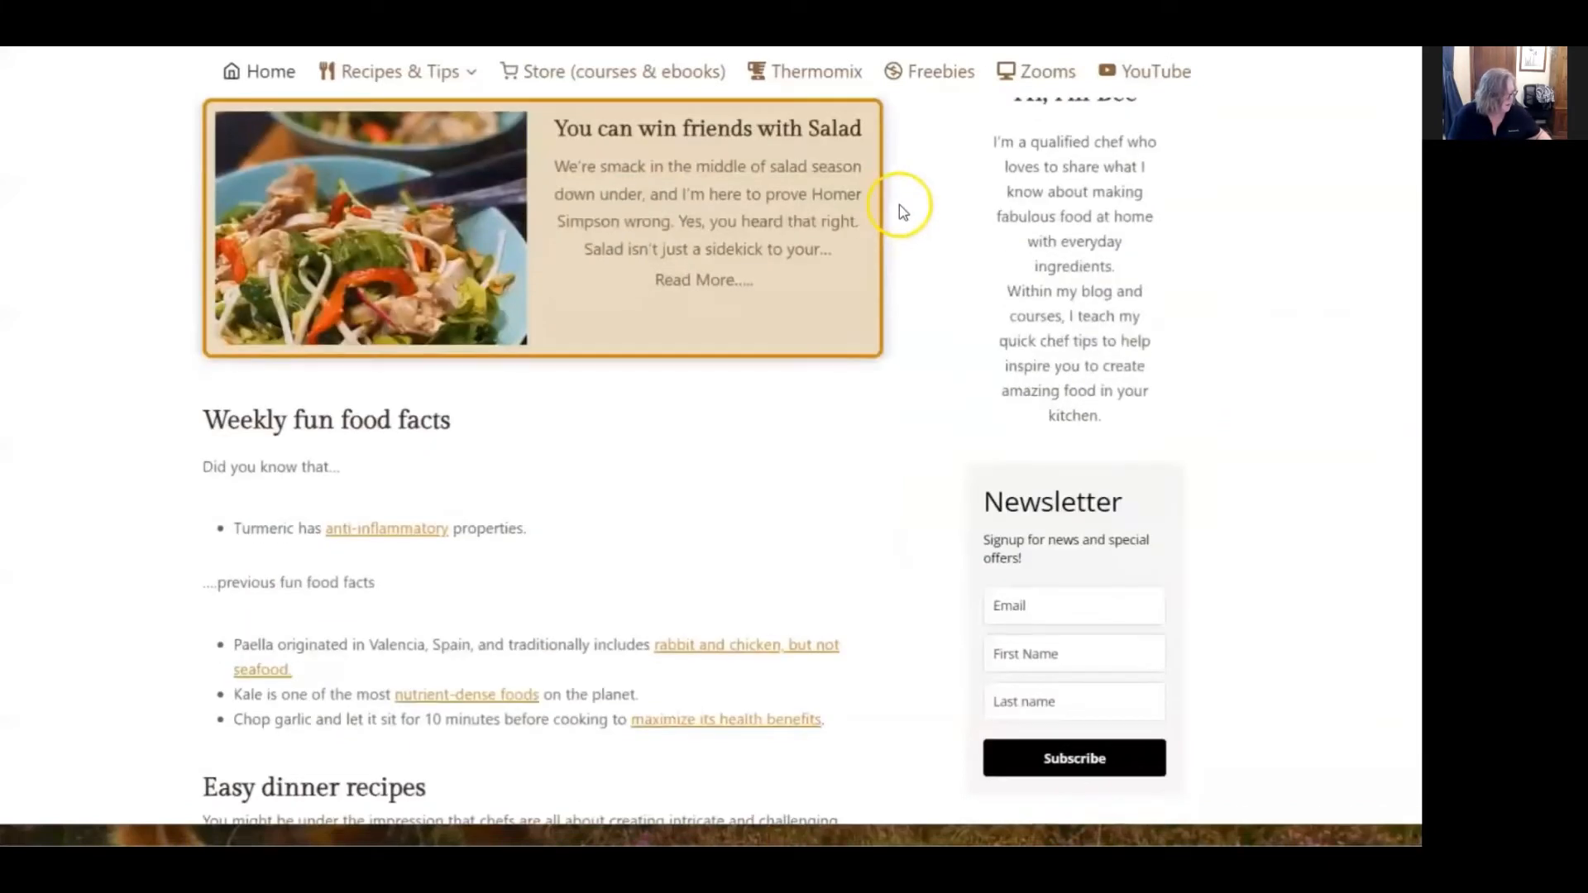
pyautogui.scroll(-3, 918, 347)
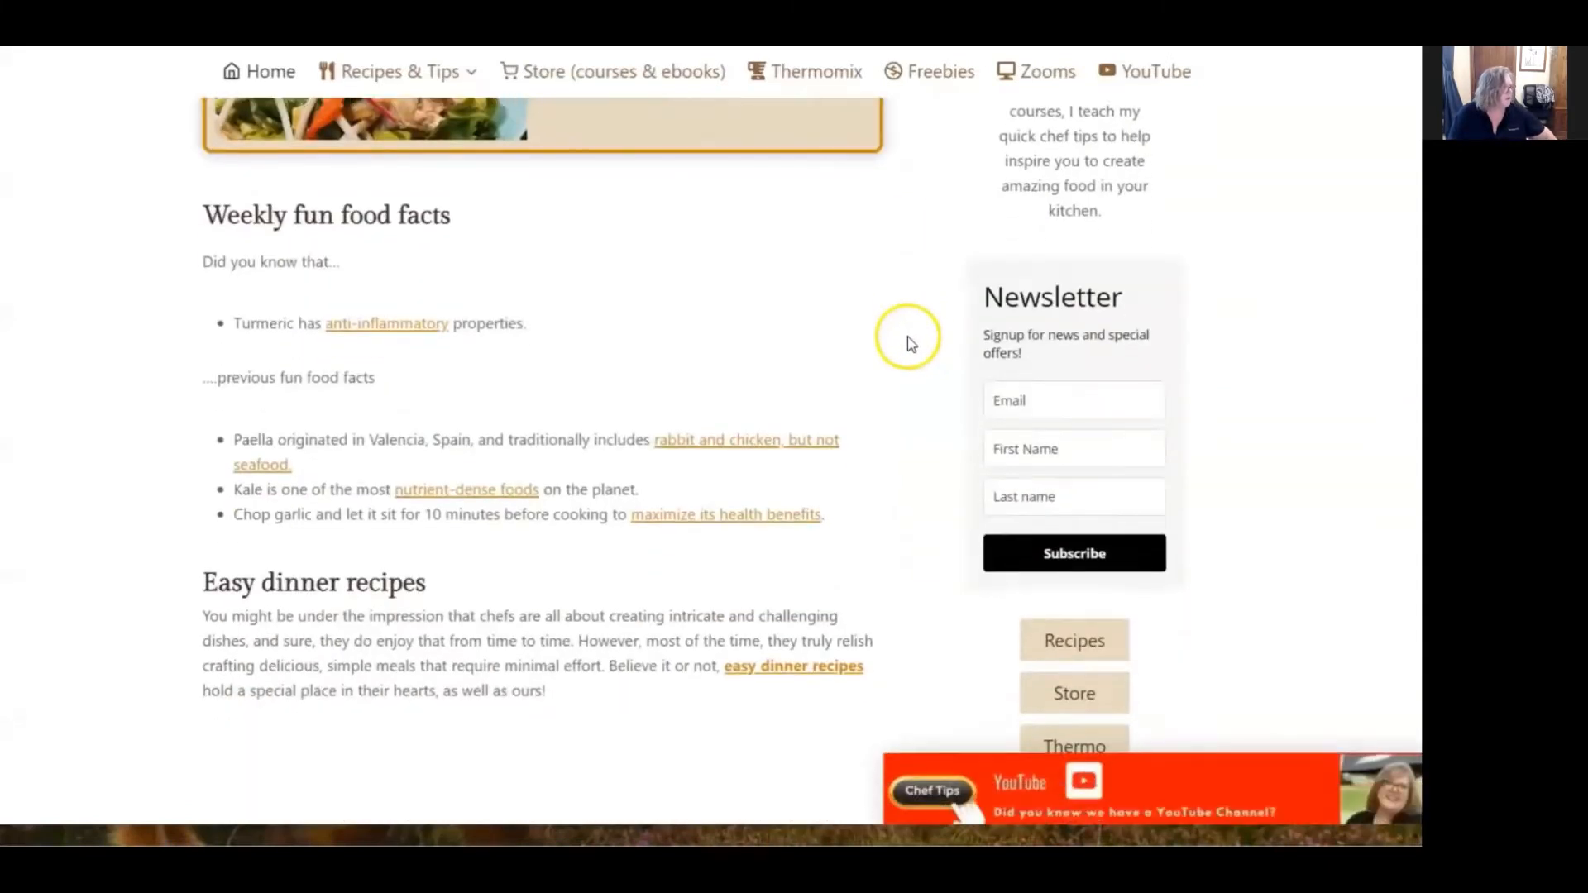
pyautogui.scroll(-2, 885, 293)
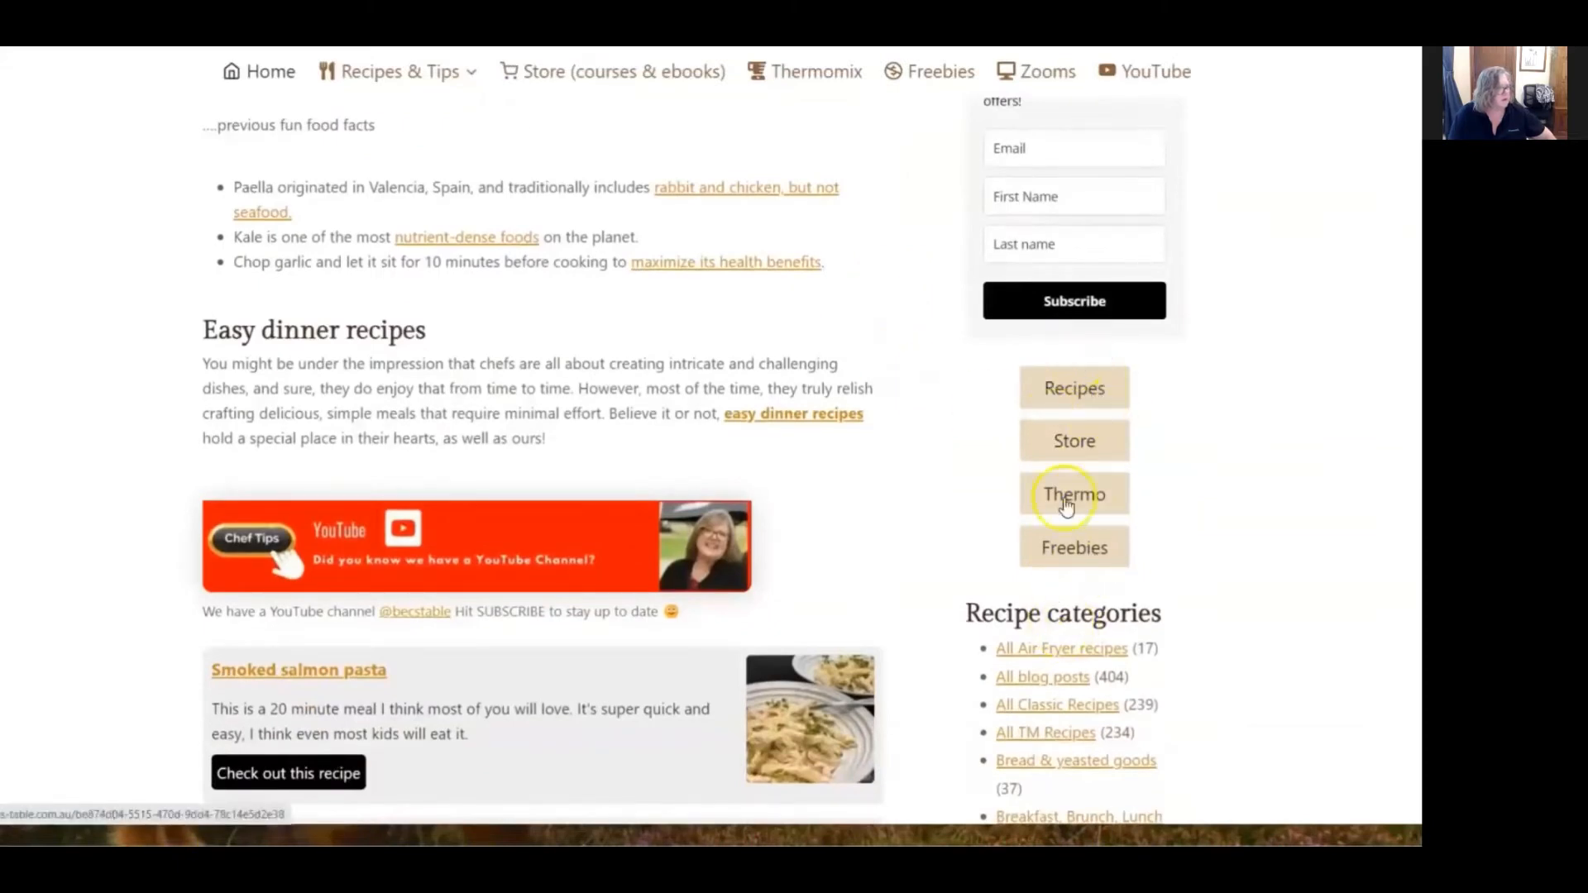
pyautogui.scroll(-1, 1302, 422)
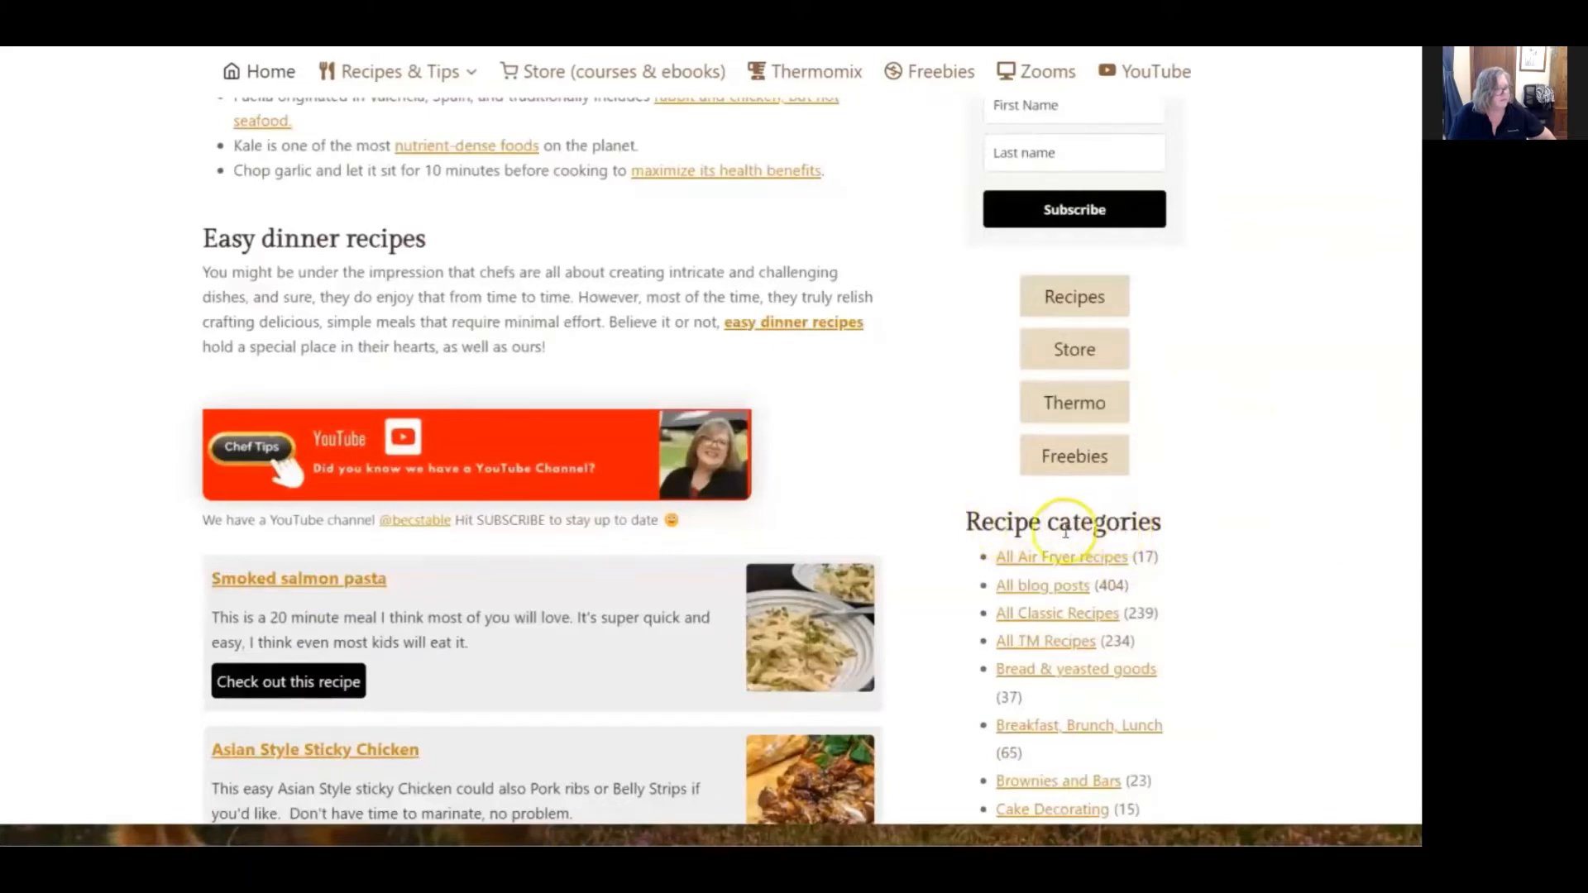
pyautogui.click(1049, 645)
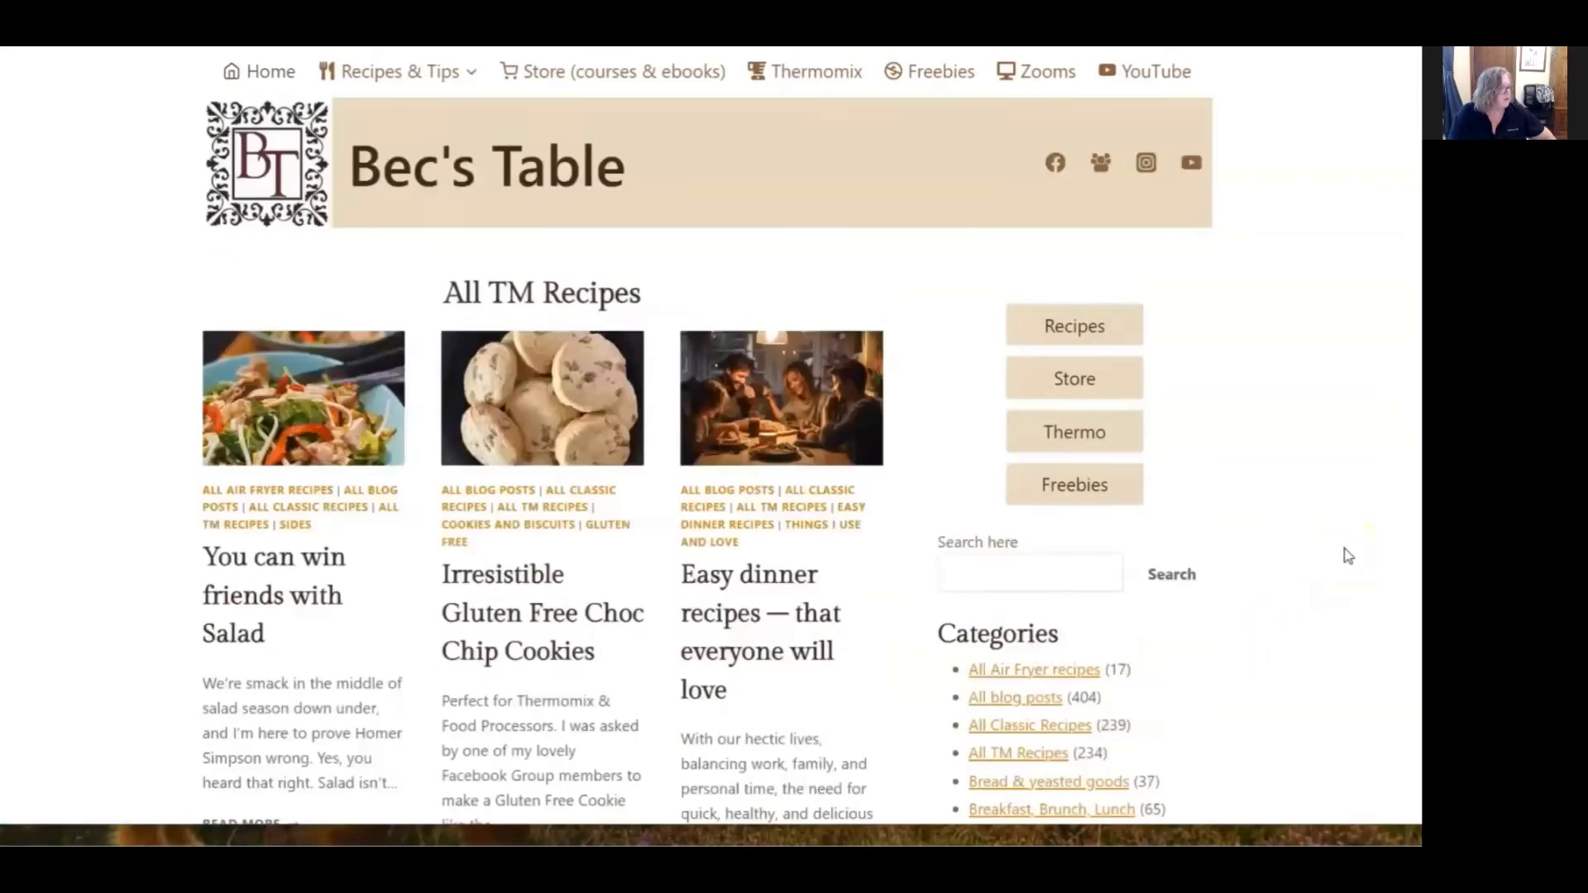
# Find the Russian tea biscuits post among the All TM Recipes and open it
pyautogui.scroll(-5, 1348, 556)
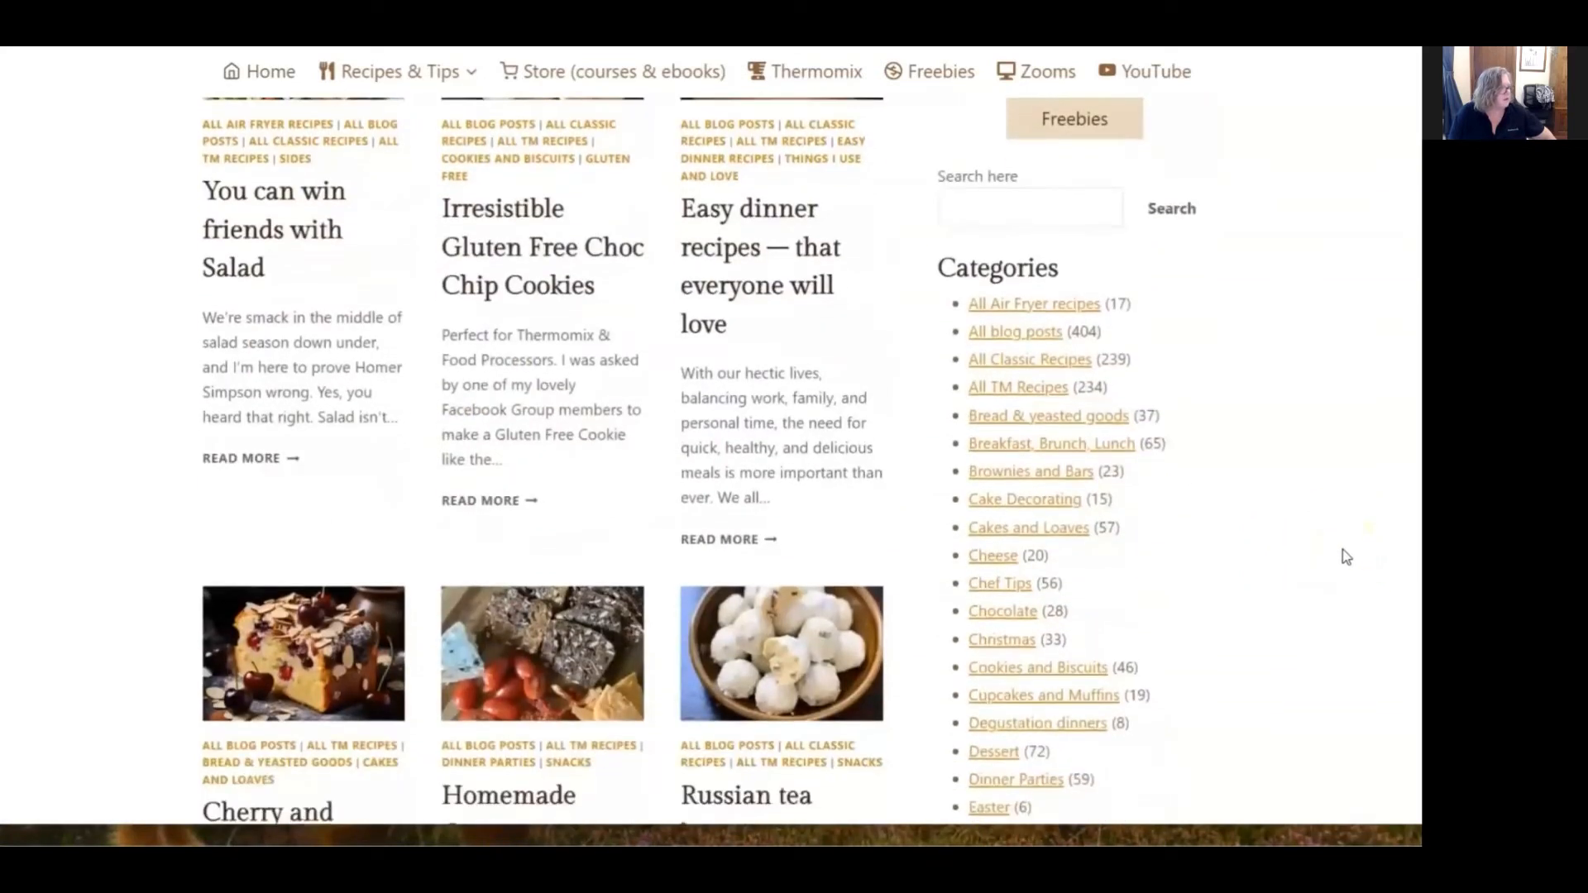
pyautogui.scroll(-3, 1342, 552)
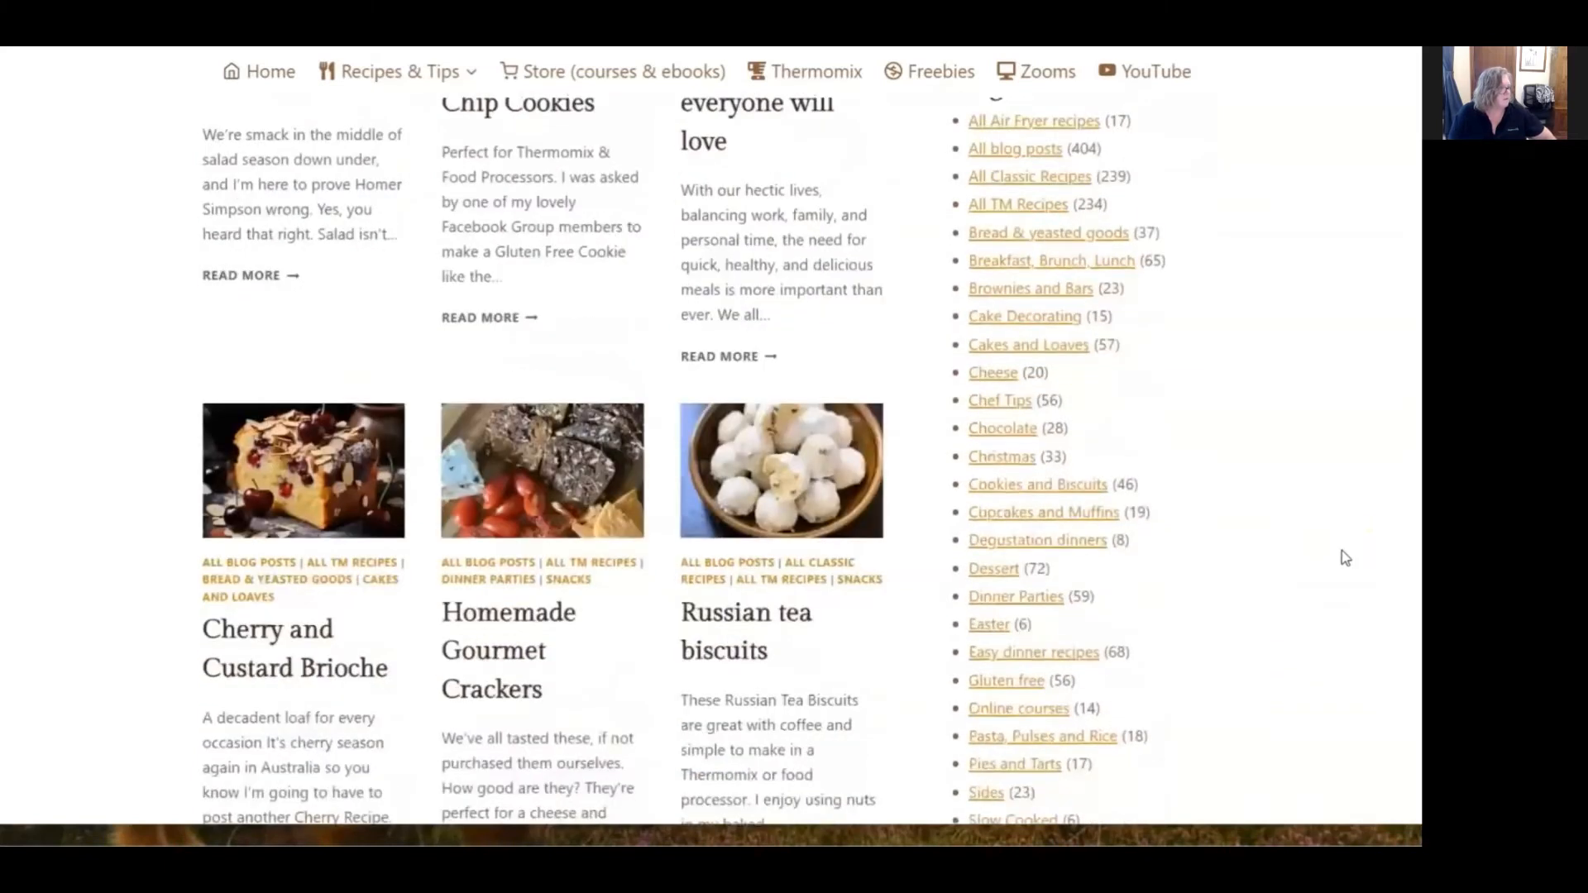
pyautogui.scroll(-1, 1342, 552)
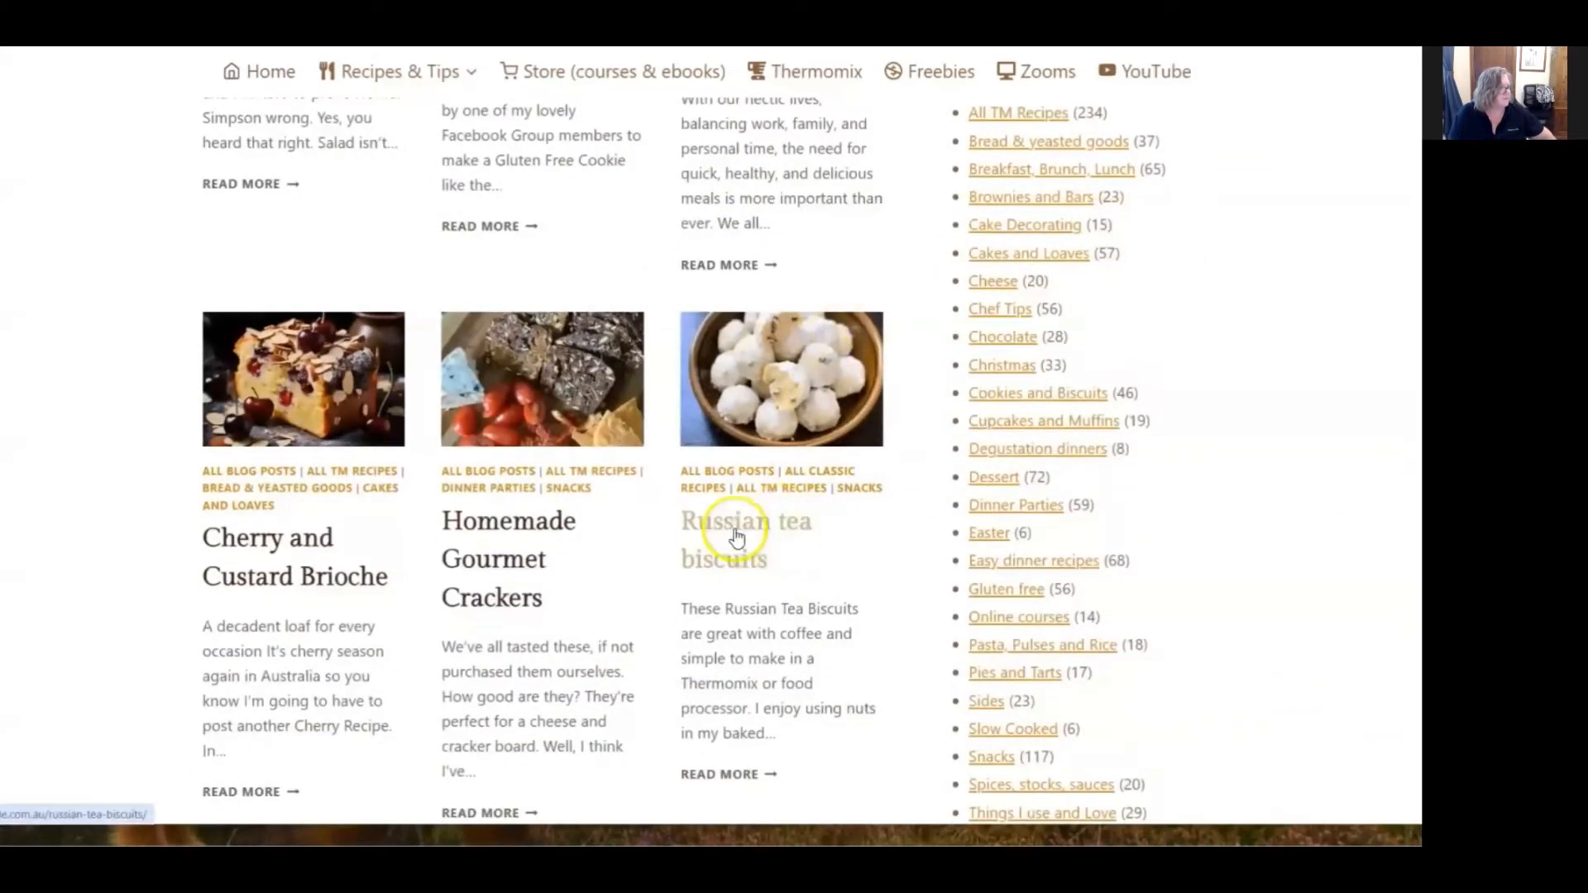
pyautogui.click(742, 566)
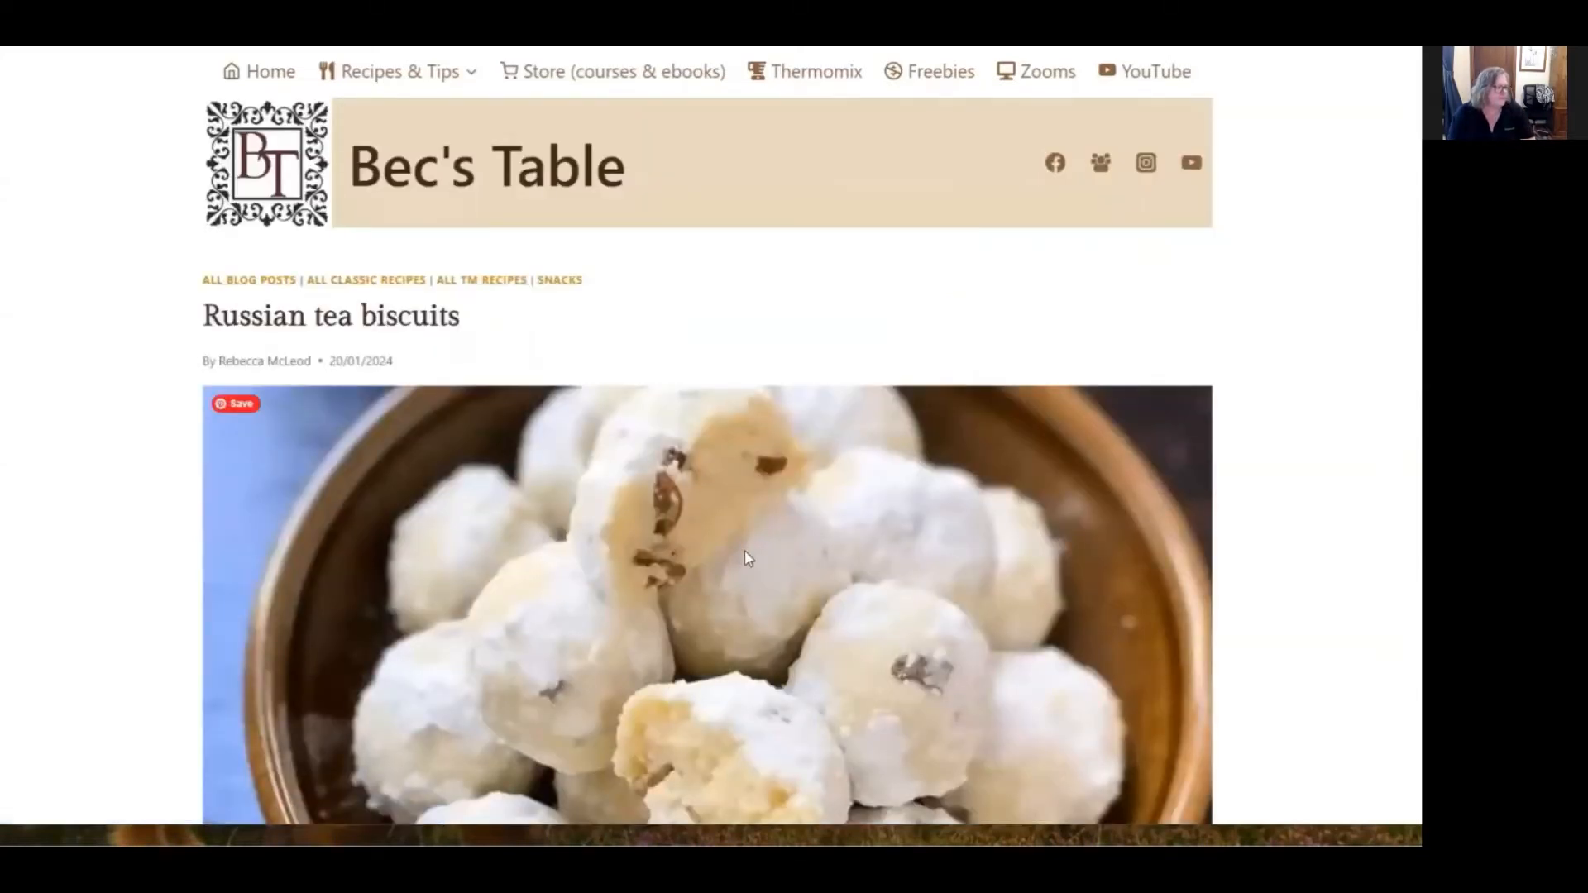
# Jump to the recipe card in the Russian tea biscuits post and look over its title and details
pyautogui.scroll(-2, 880, 493)
pyautogui.scroll(-1, 1032, 454)
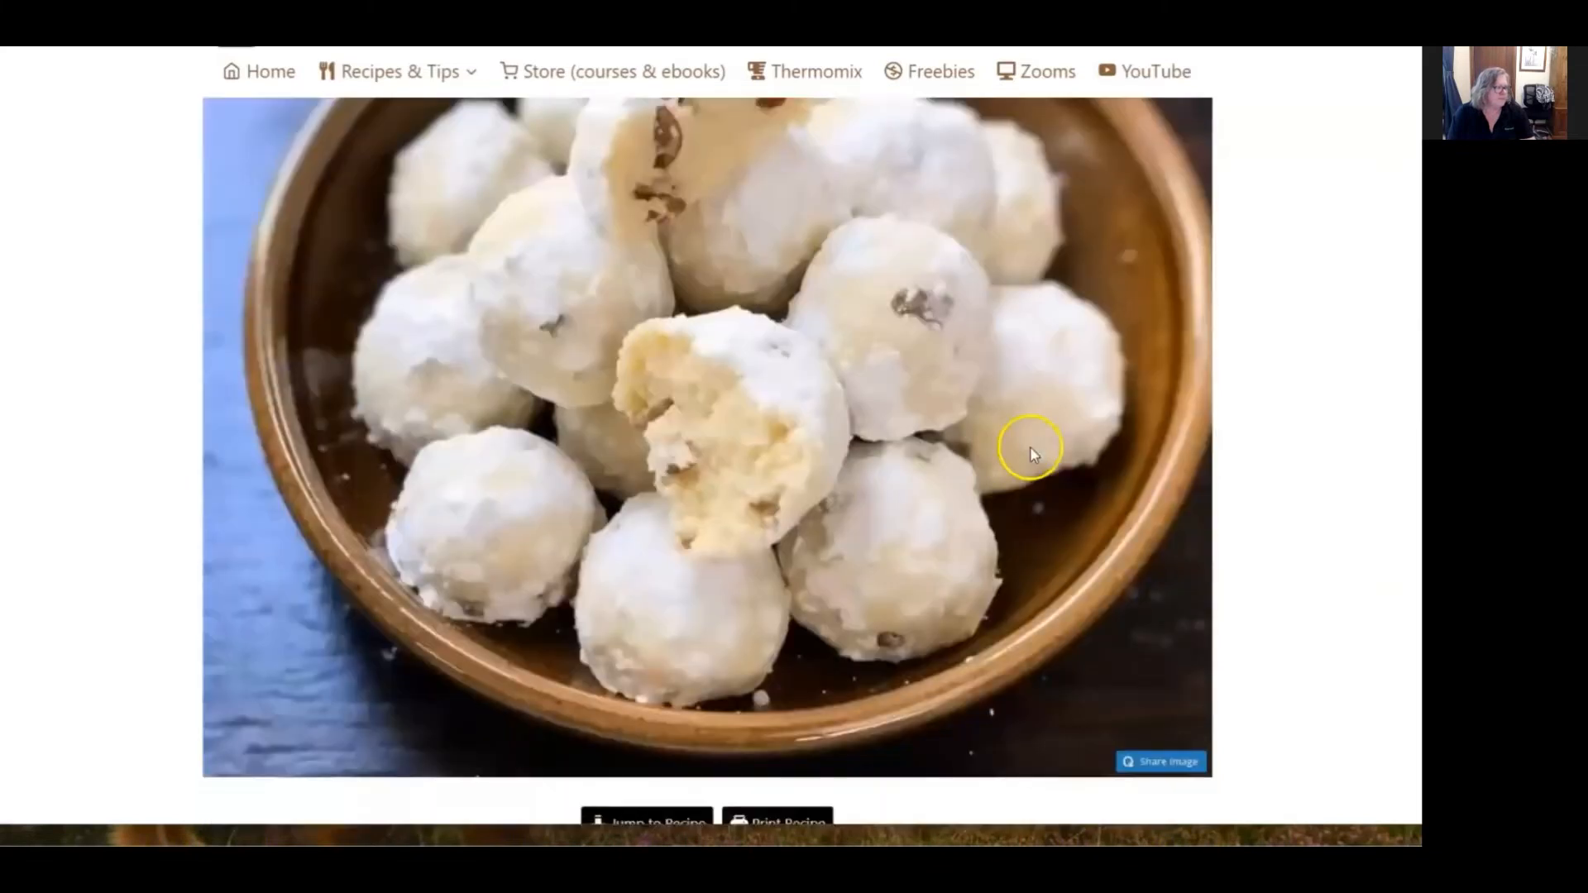
pyautogui.scroll(-3, 1029, 447)
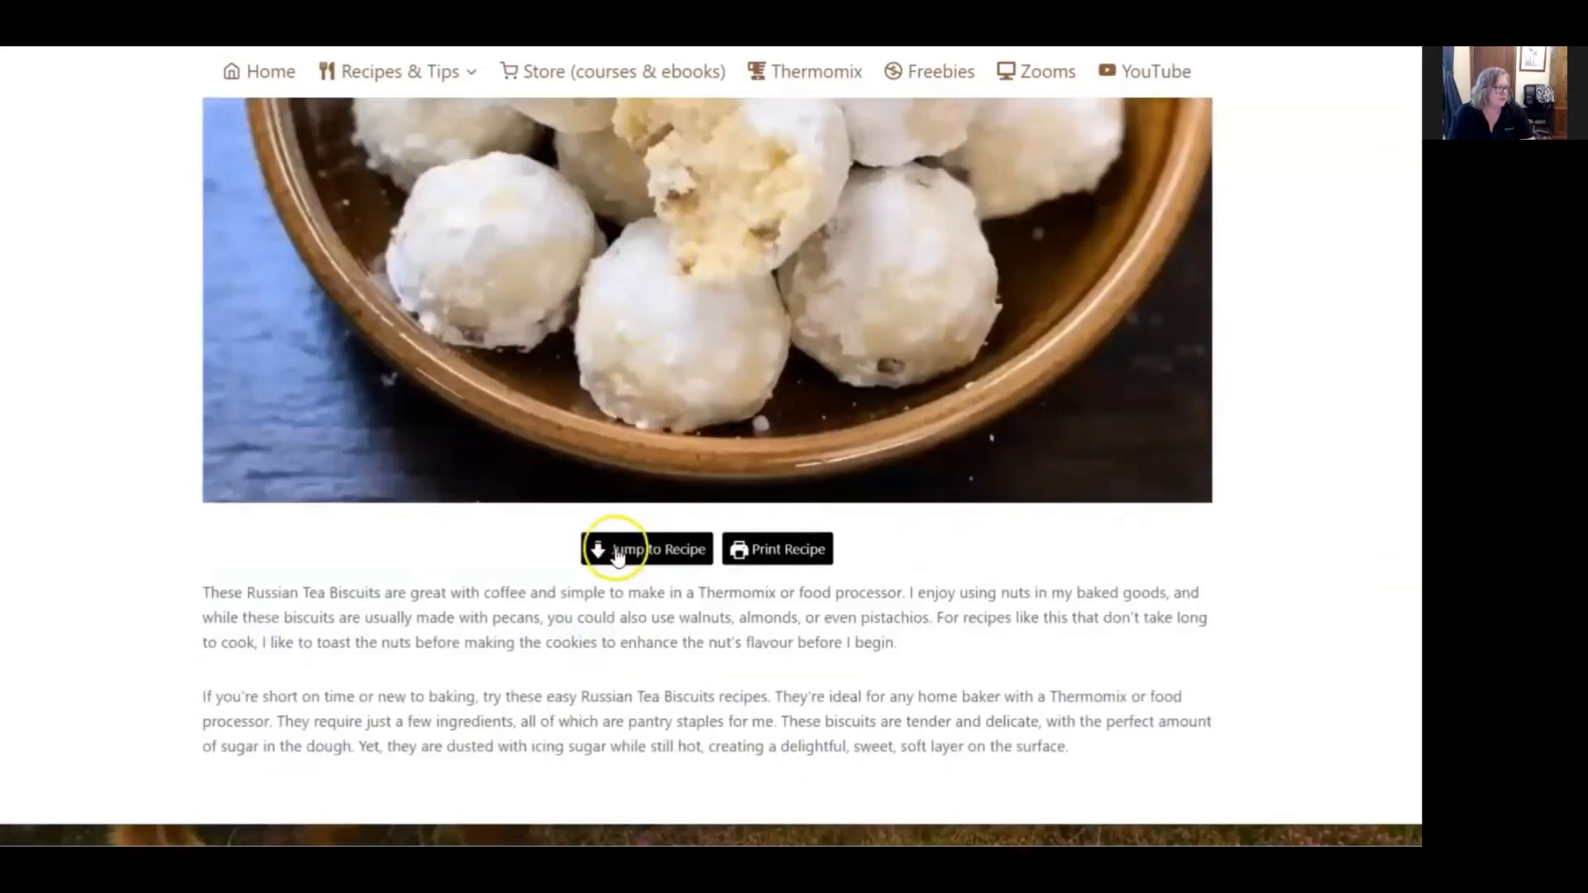
pyautogui.click(619, 554)
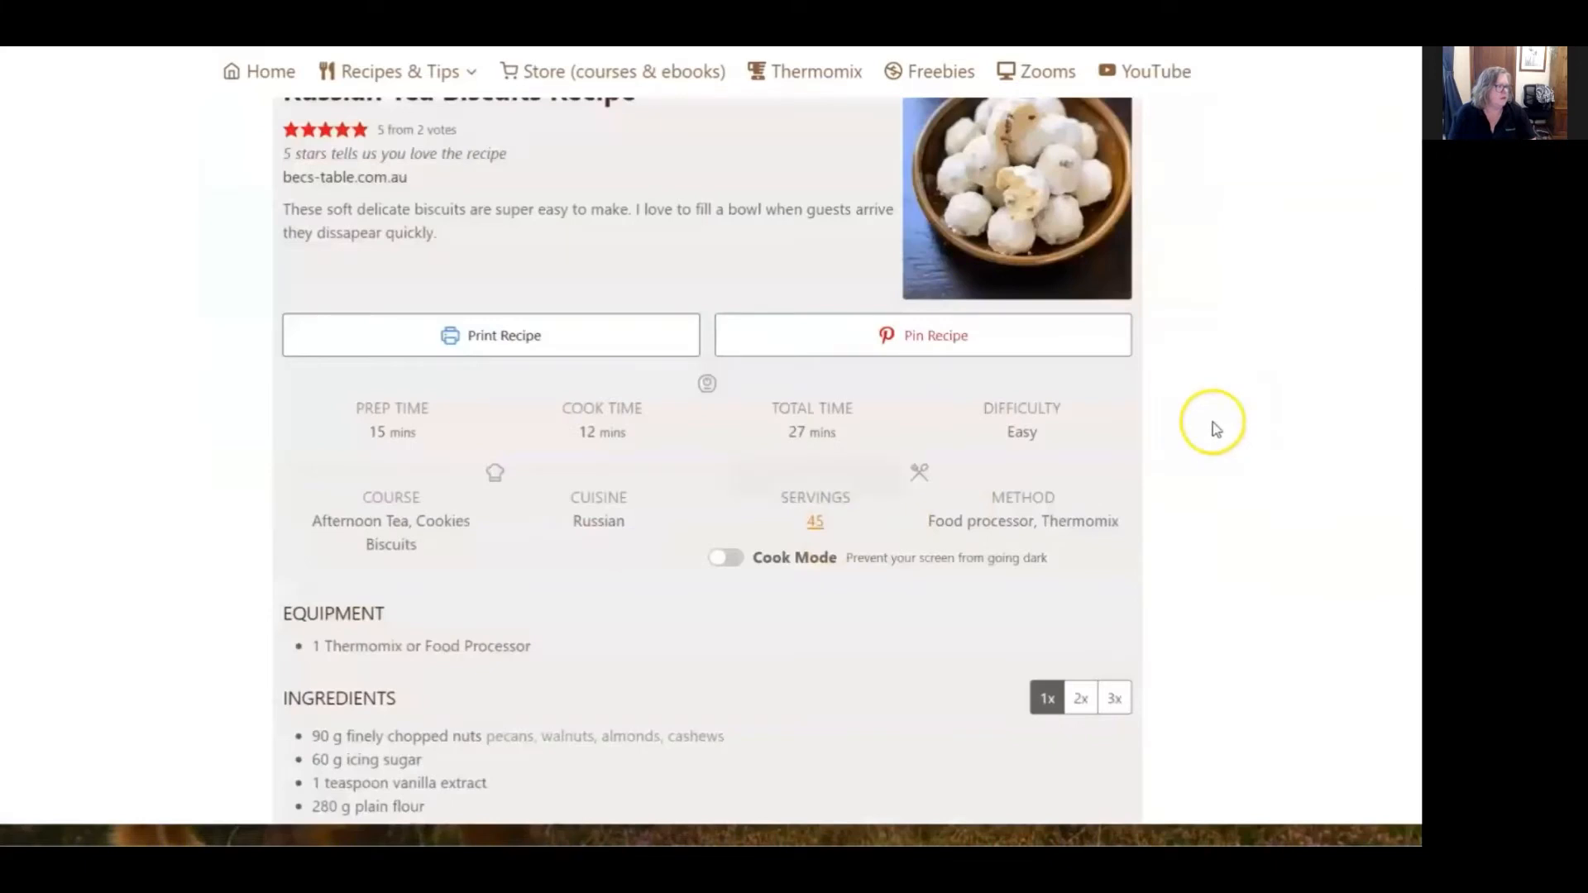
pyautogui.scroll(2, 734, 632)
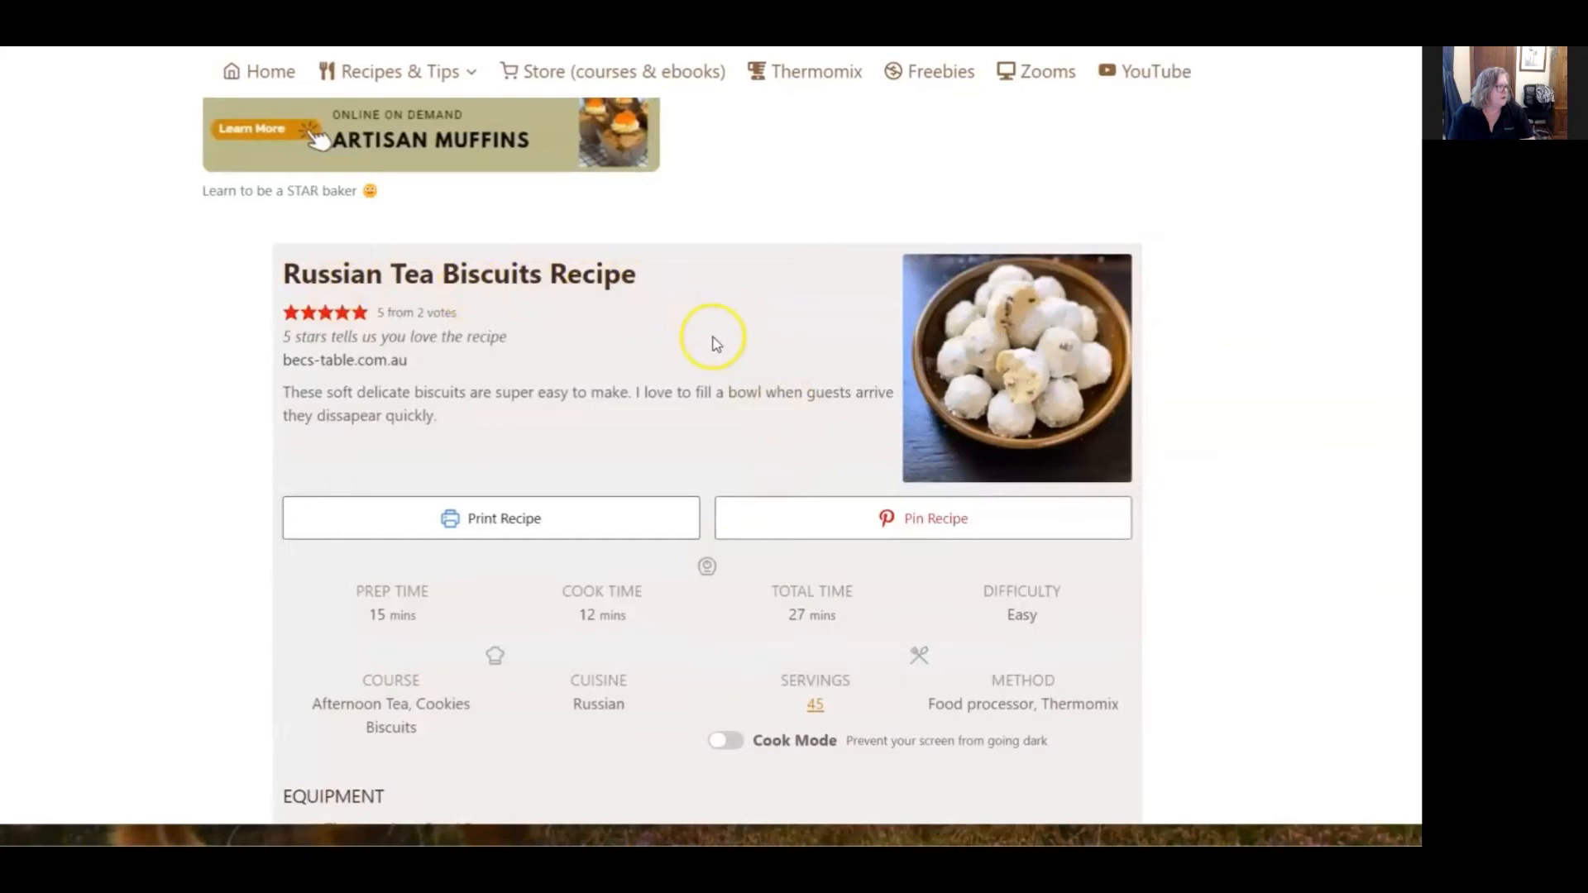
# Switch to Cookidoo and open the Created recipes collection from the saved collections
pyautogui.hotkey('ctrl', 'Tab')
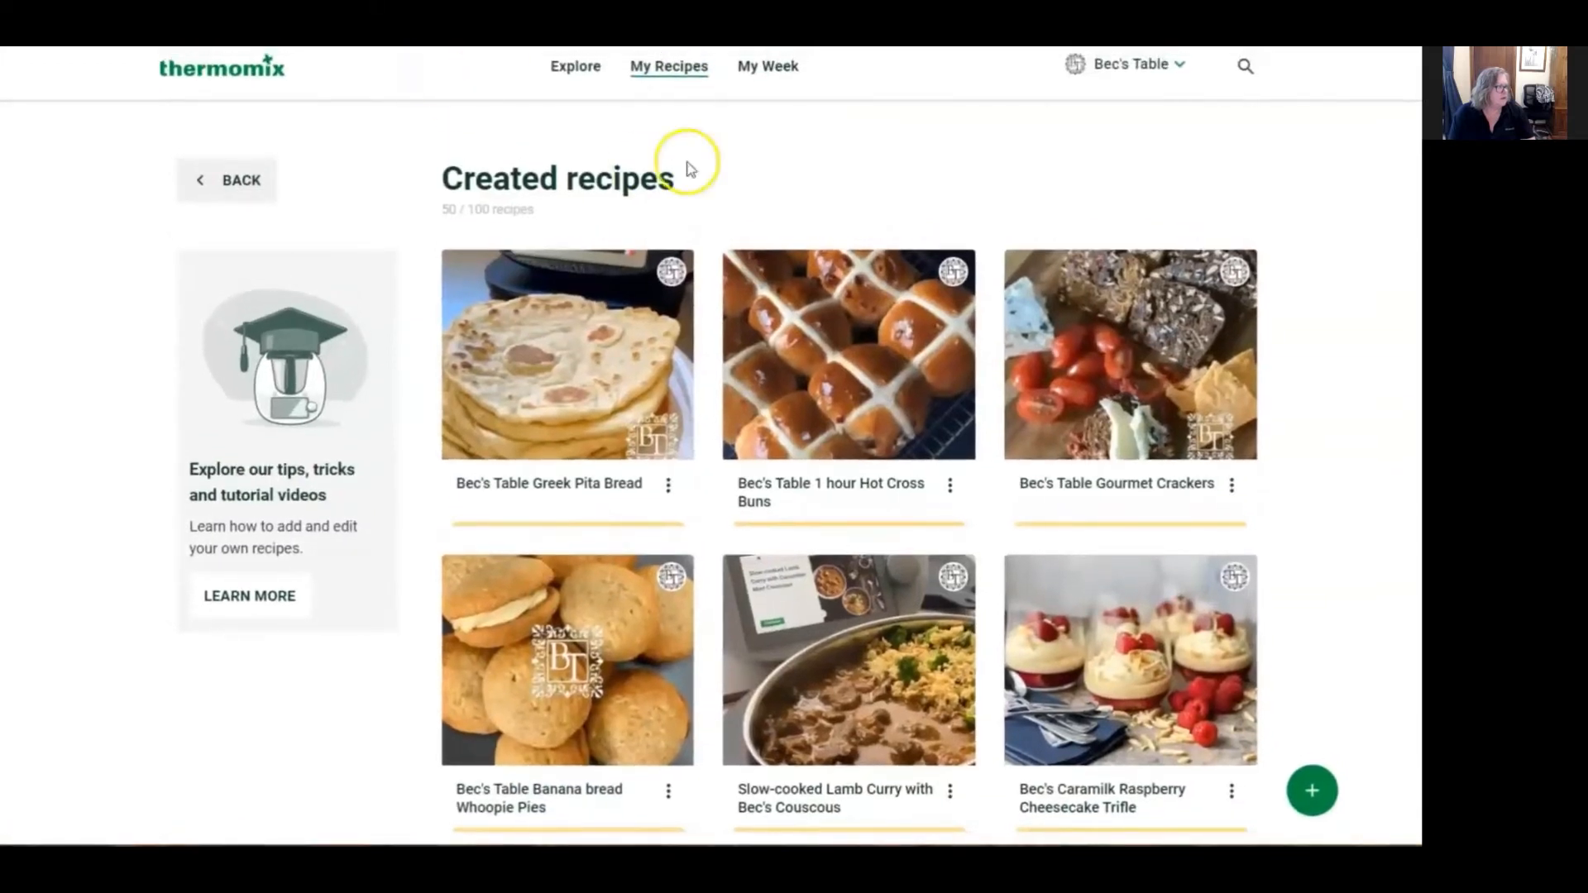
pyautogui.click(664, 71)
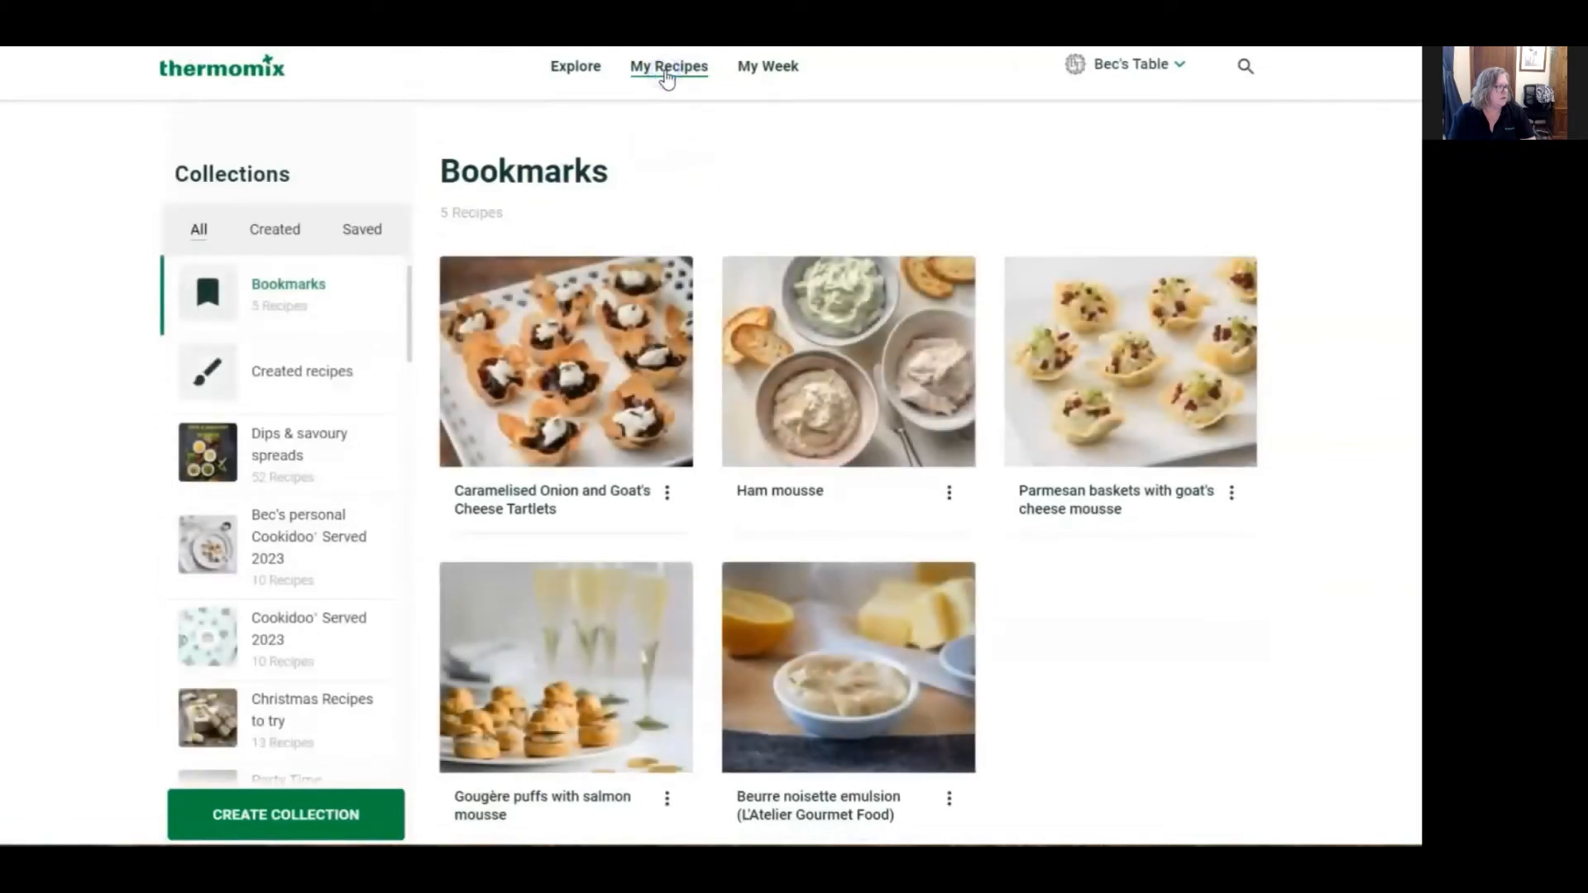
pyautogui.click(277, 372)
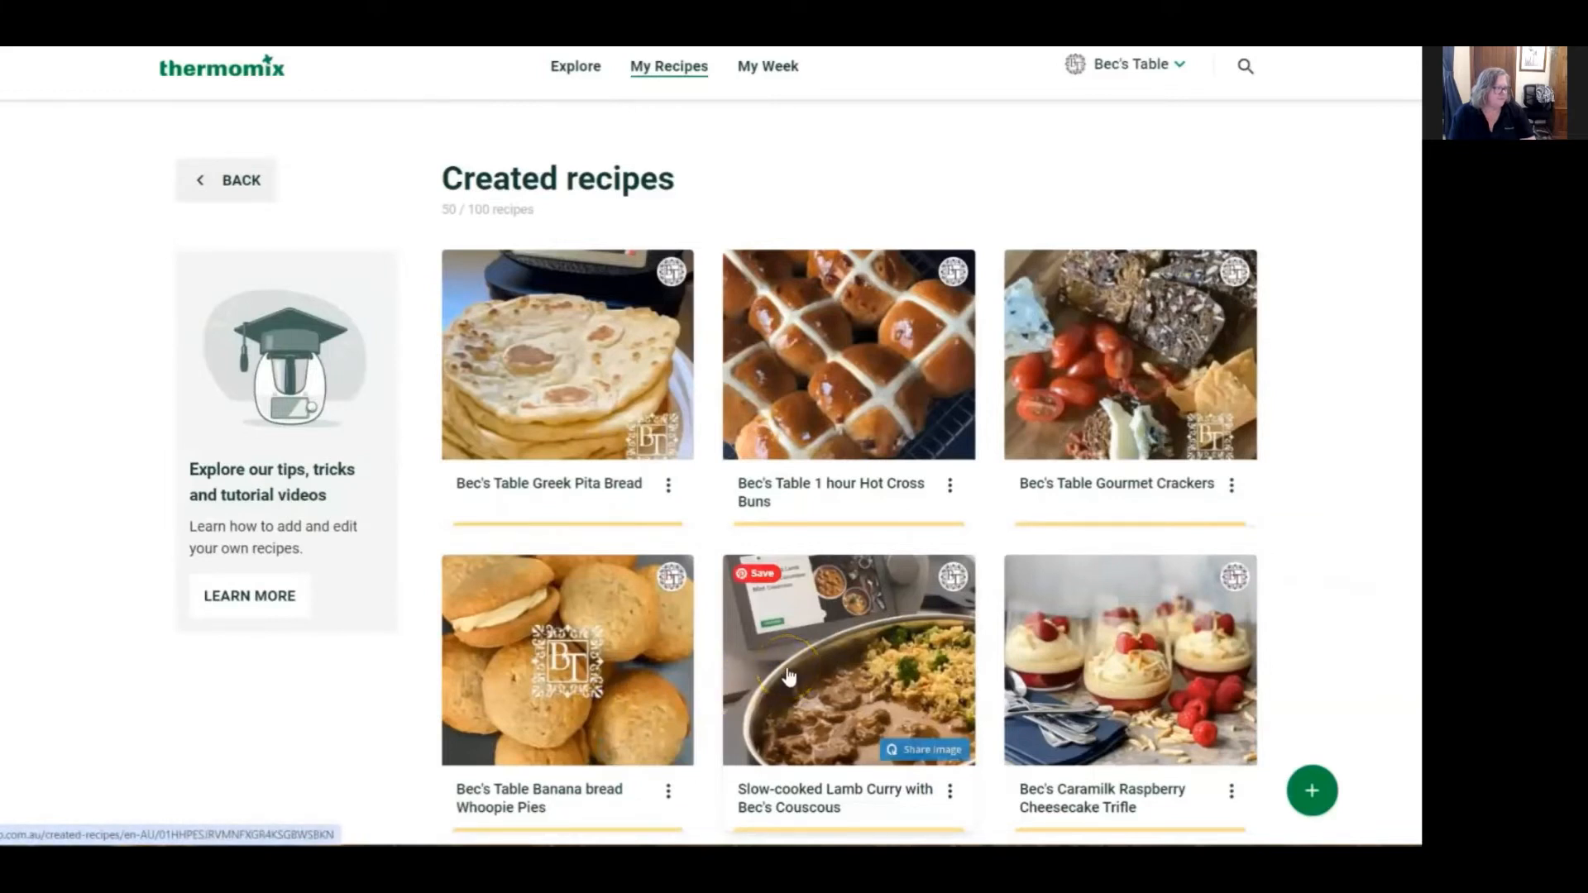
# Create a new recipe of your own titled "Bec's Table Russian Tea Biscuits"
pyautogui.click(1312, 794)
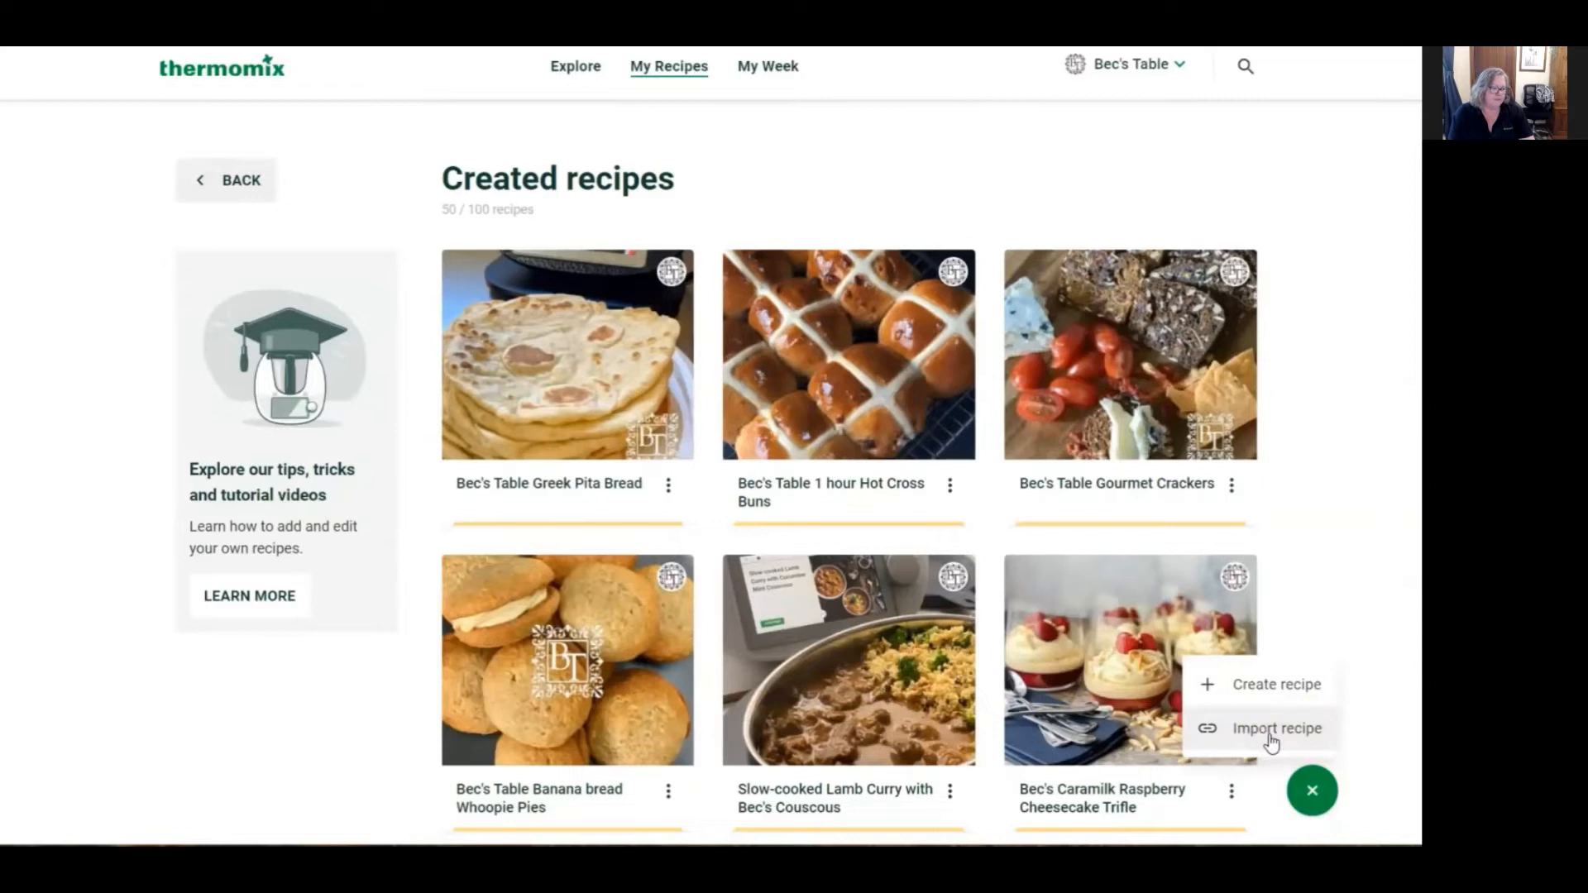
pyautogui.click(1251, 688)
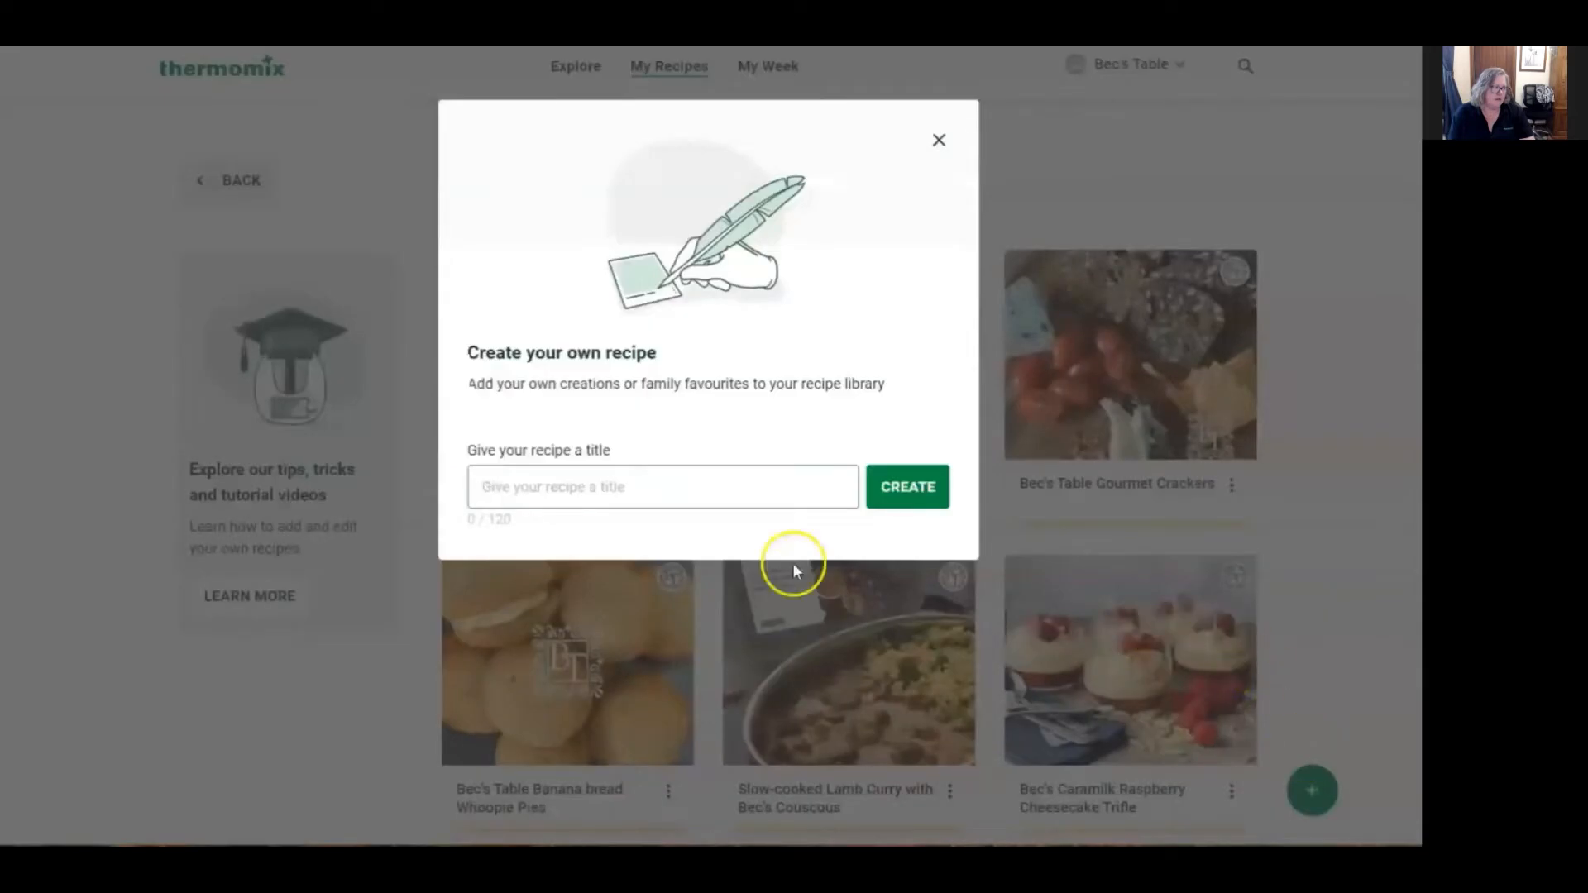
pyautogui.click(576, 489)
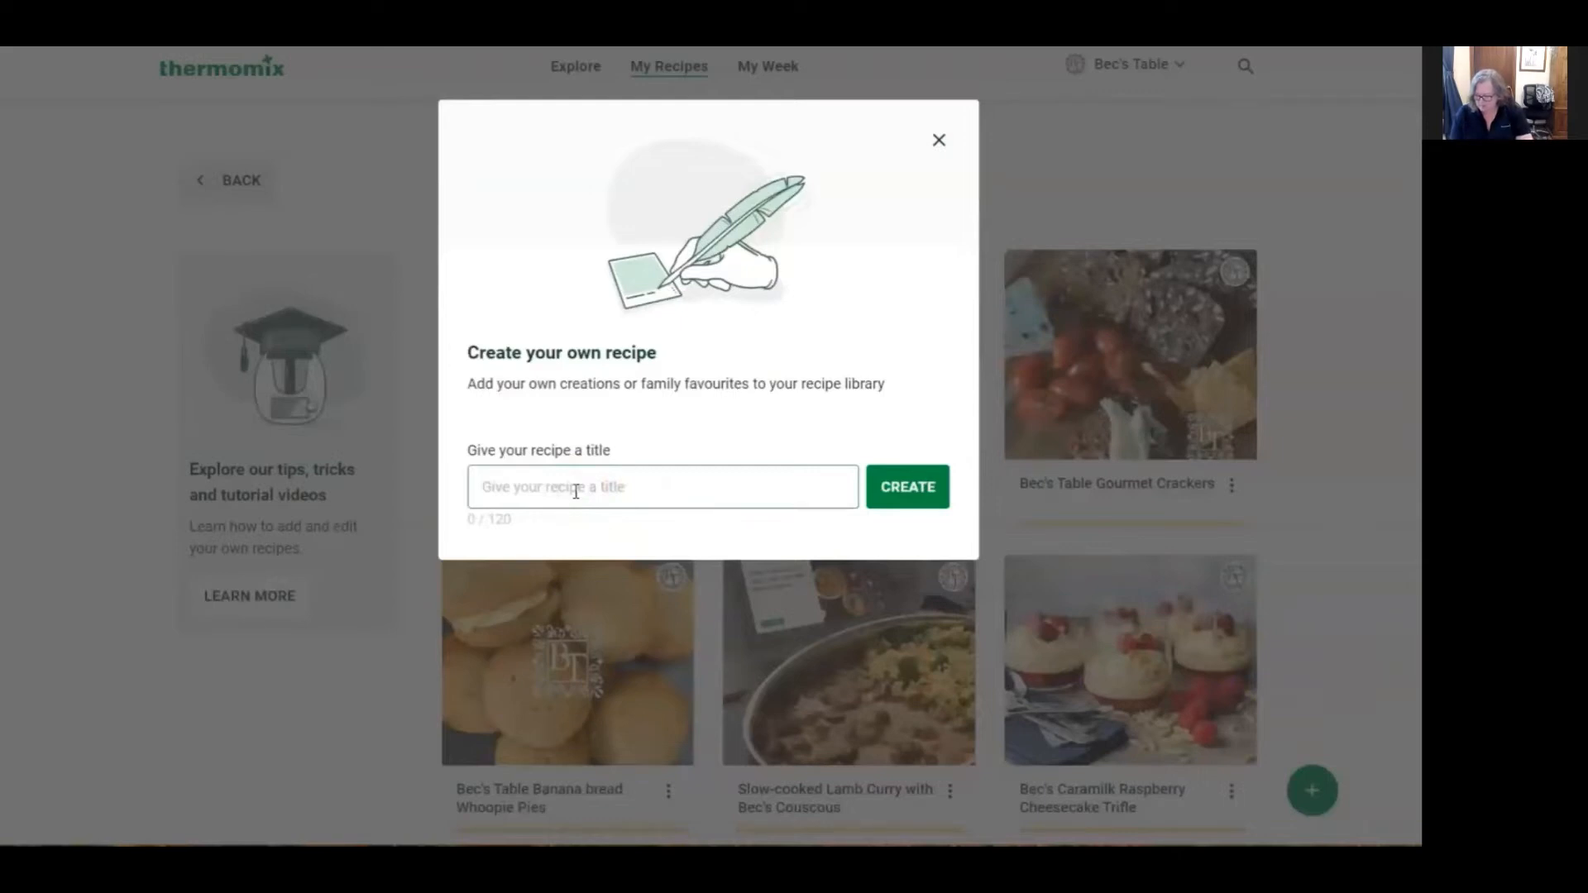
pyautogui.write("Bec's Table Russio")
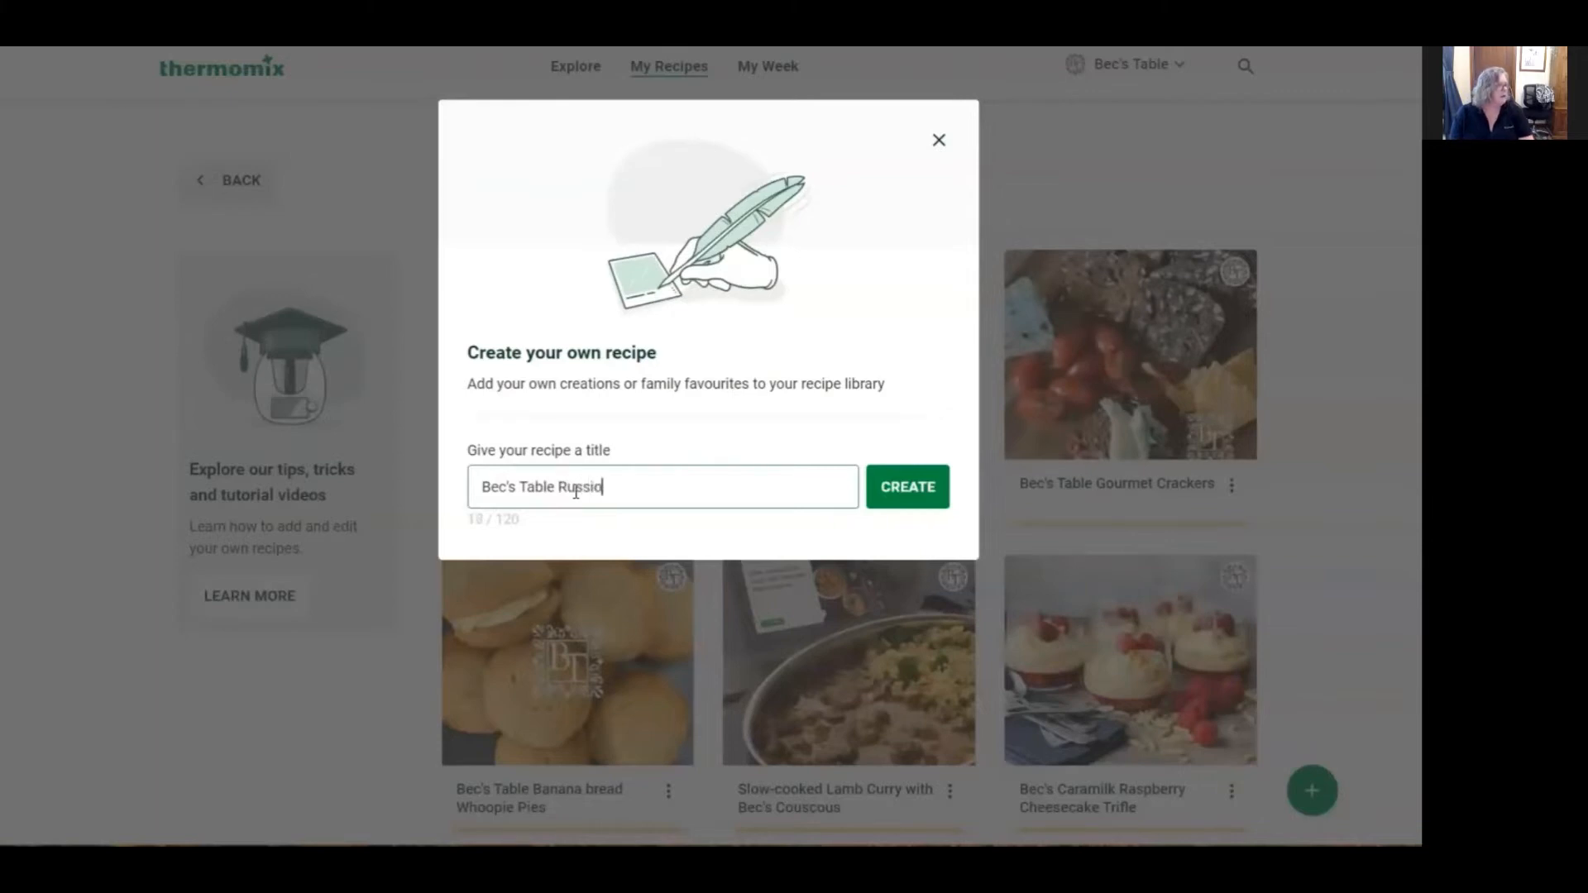
pyautogui.write('a Biscuits')
pyautogui.click(939, 499)
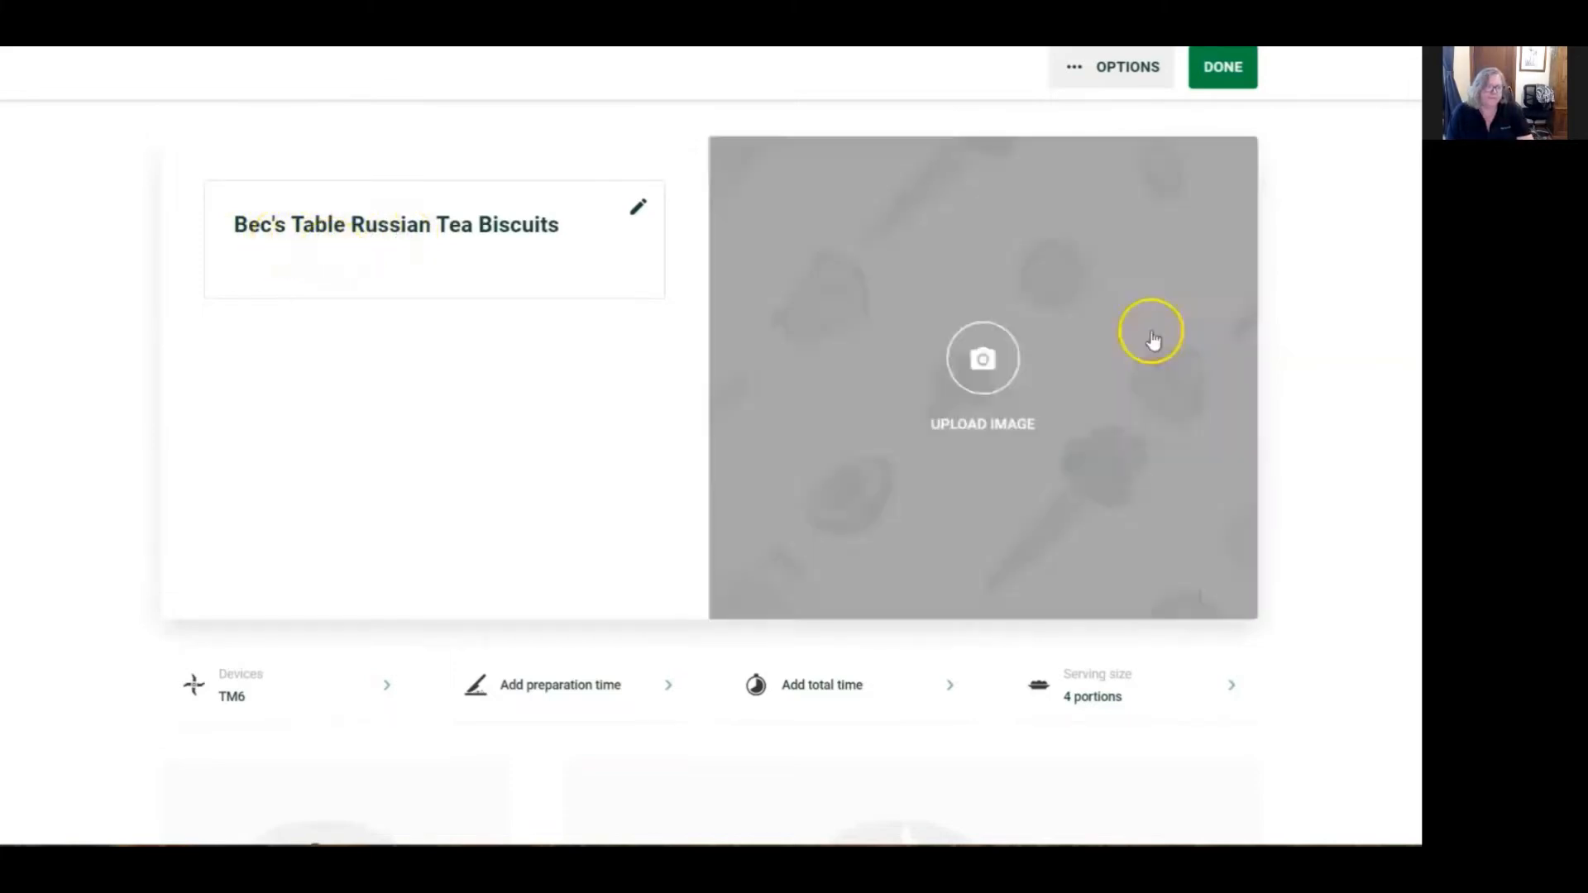
# Look over the new recipe's empty sections and start adding its ingredients
pyautogui.scroll(-1, 1378, 322)
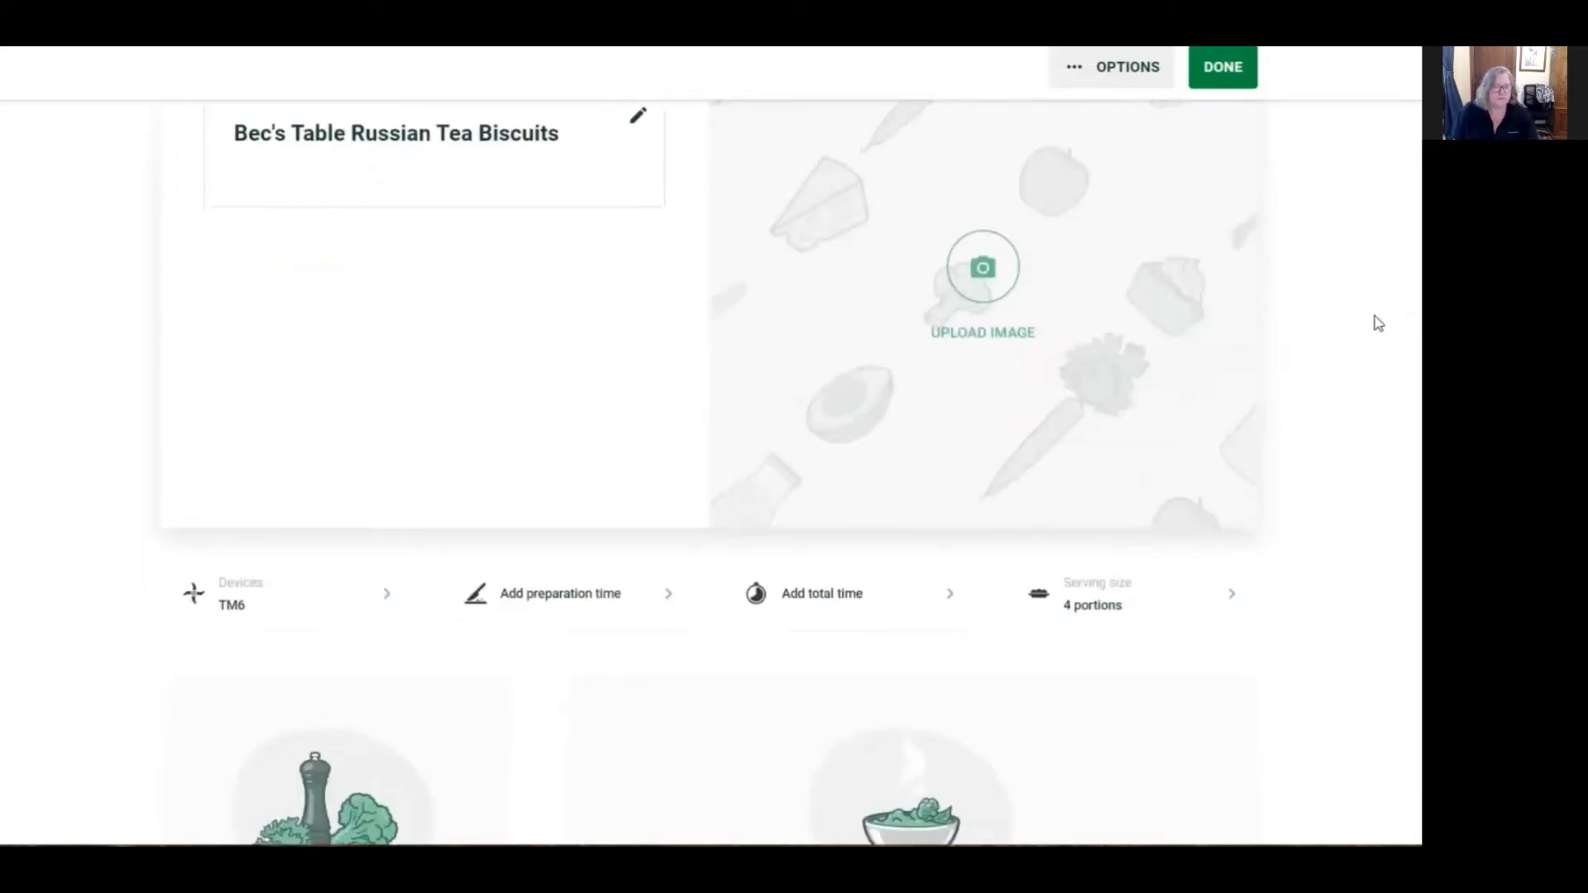
pyautogui.scroll(-2, 1377, 322)
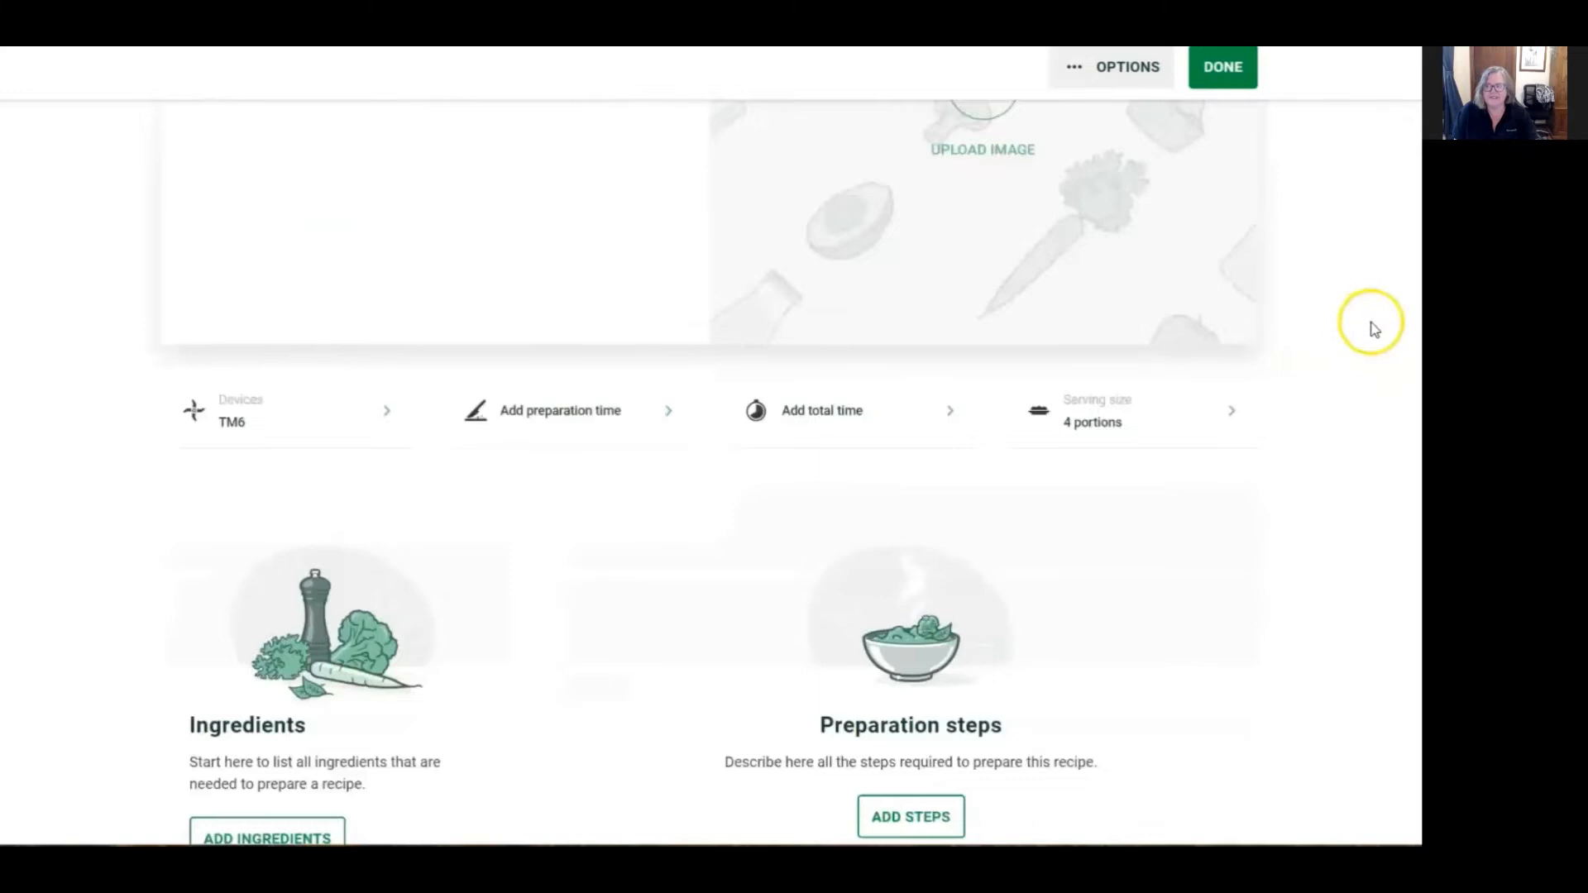
pyautogui.scroll(-3, 1370, 326)
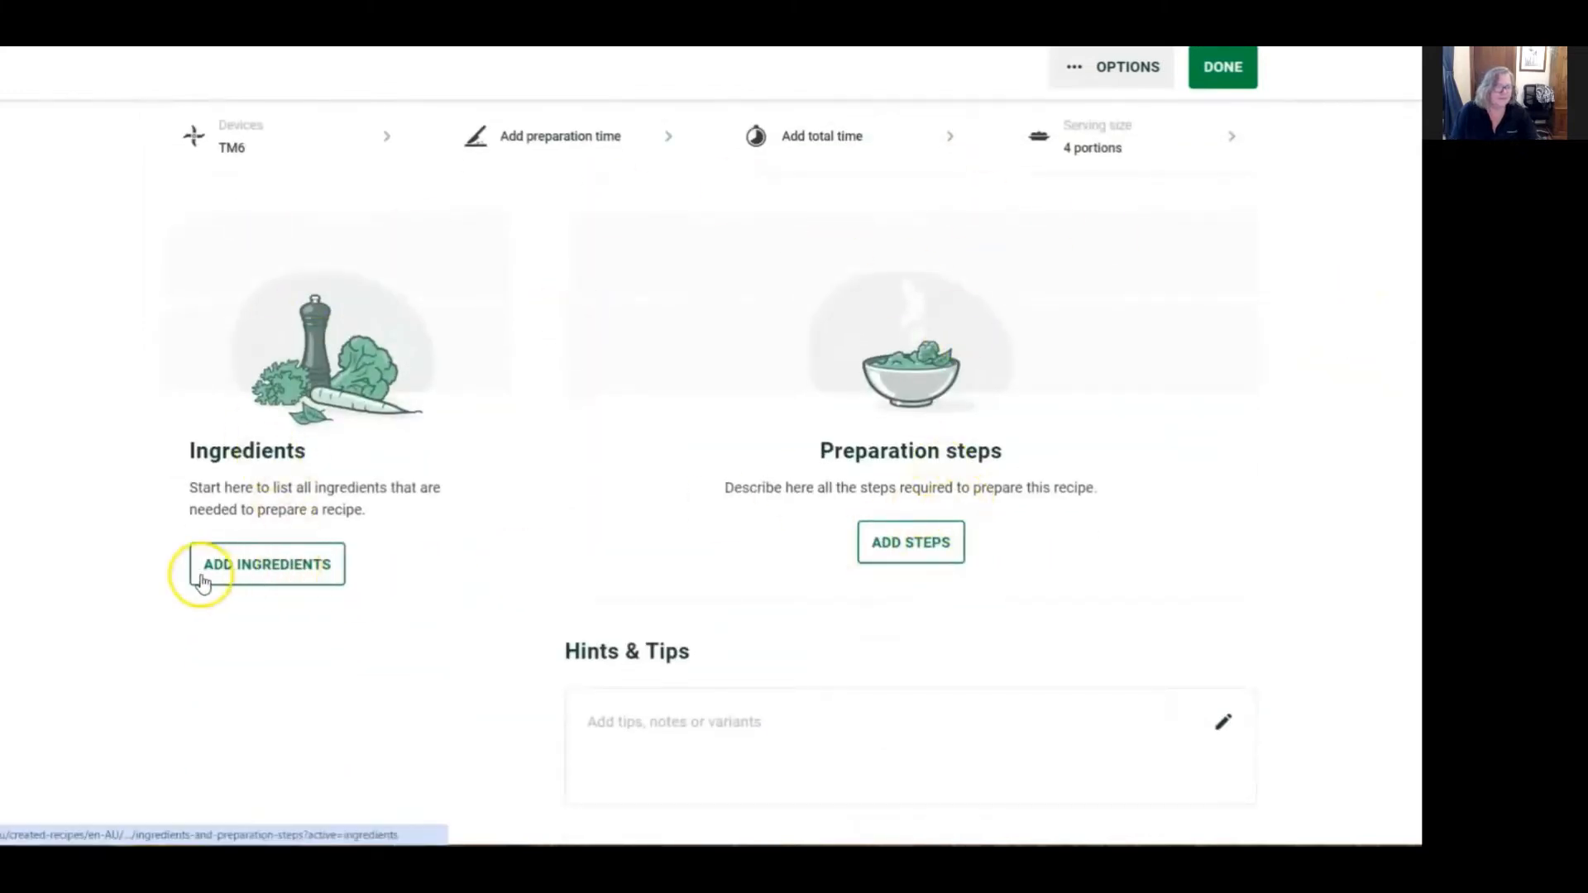
pyautogui.click(264, 571)
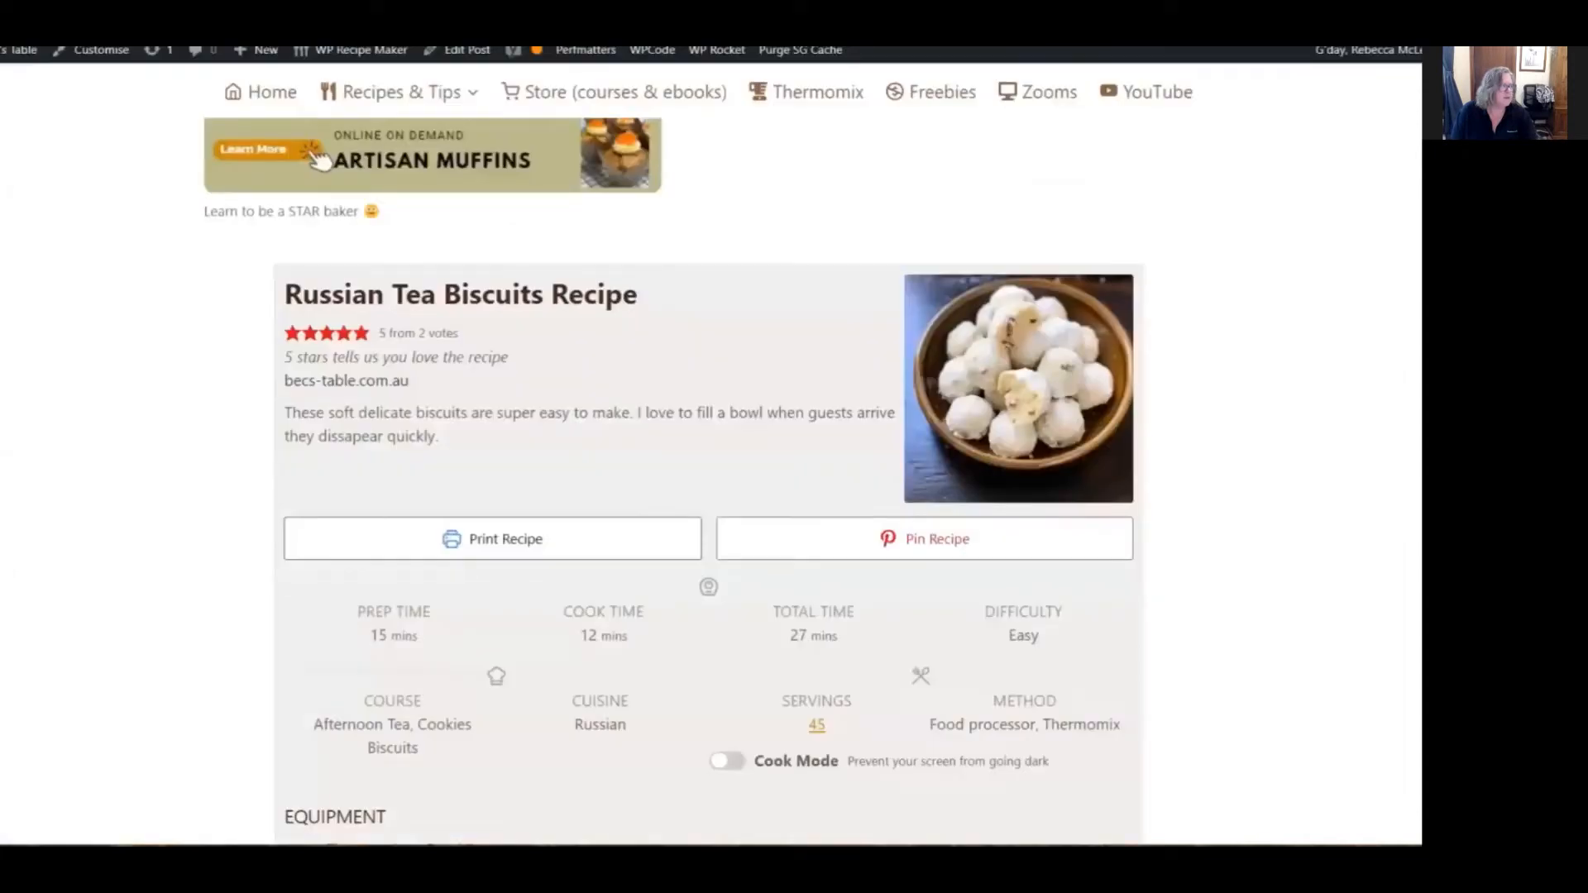
# Copy the full ingredient list from the Russian Tea Biscuits blog recipe and paste it into the new recipe's first ingredient entry
pyautogui.scroll(-4, 711, 304)
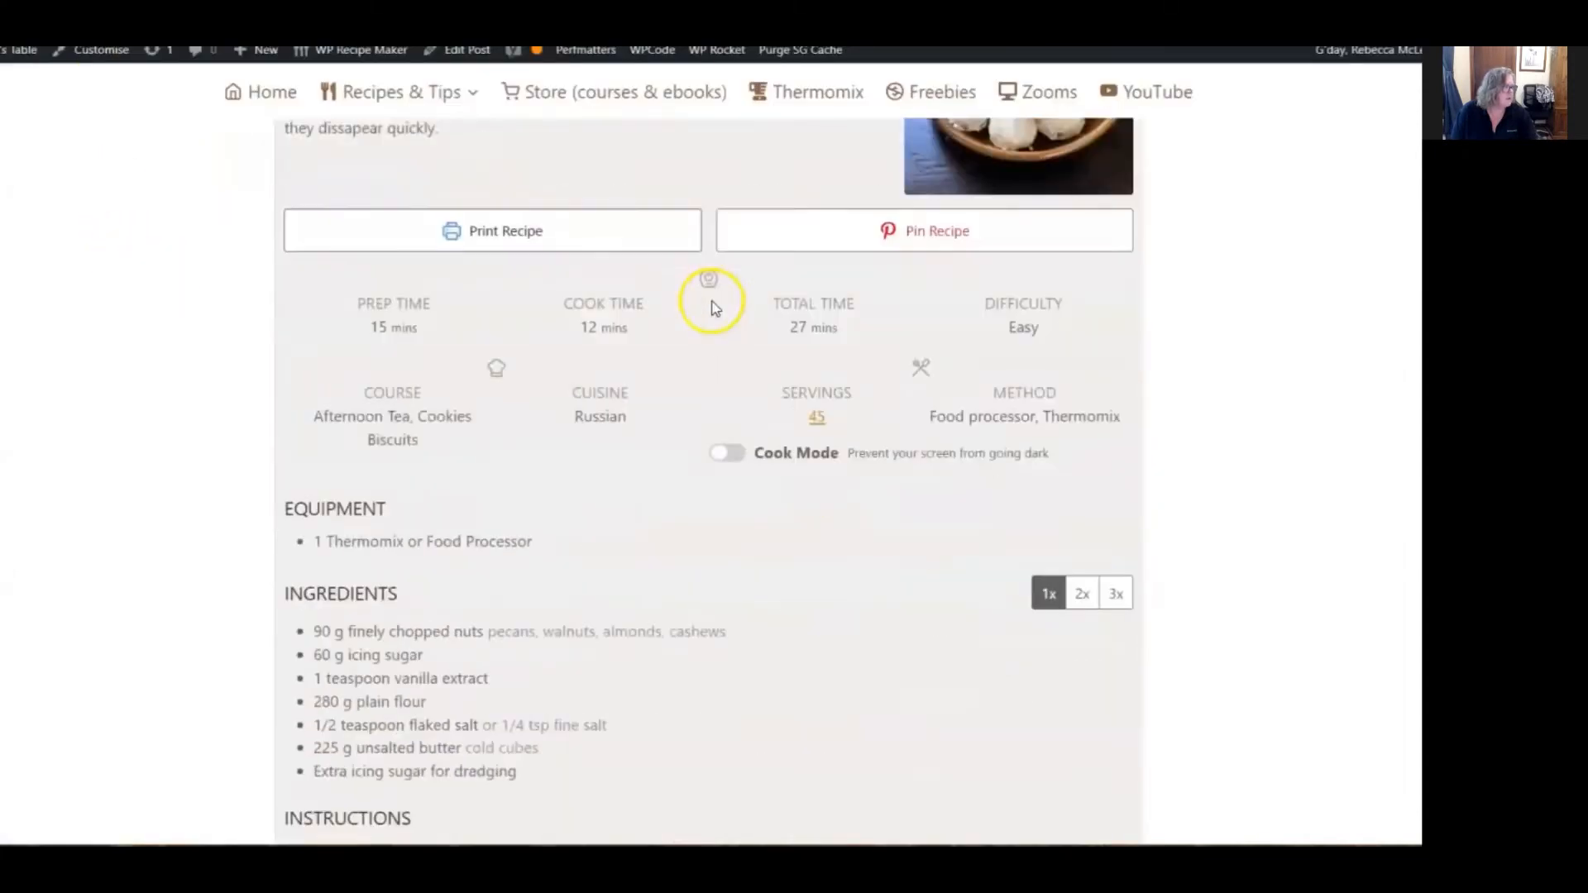
pyautogui.scroll(-1, 714, 307)
pyautogui.moveTo(522, 719); pyautogui.dragTo(311, 585)
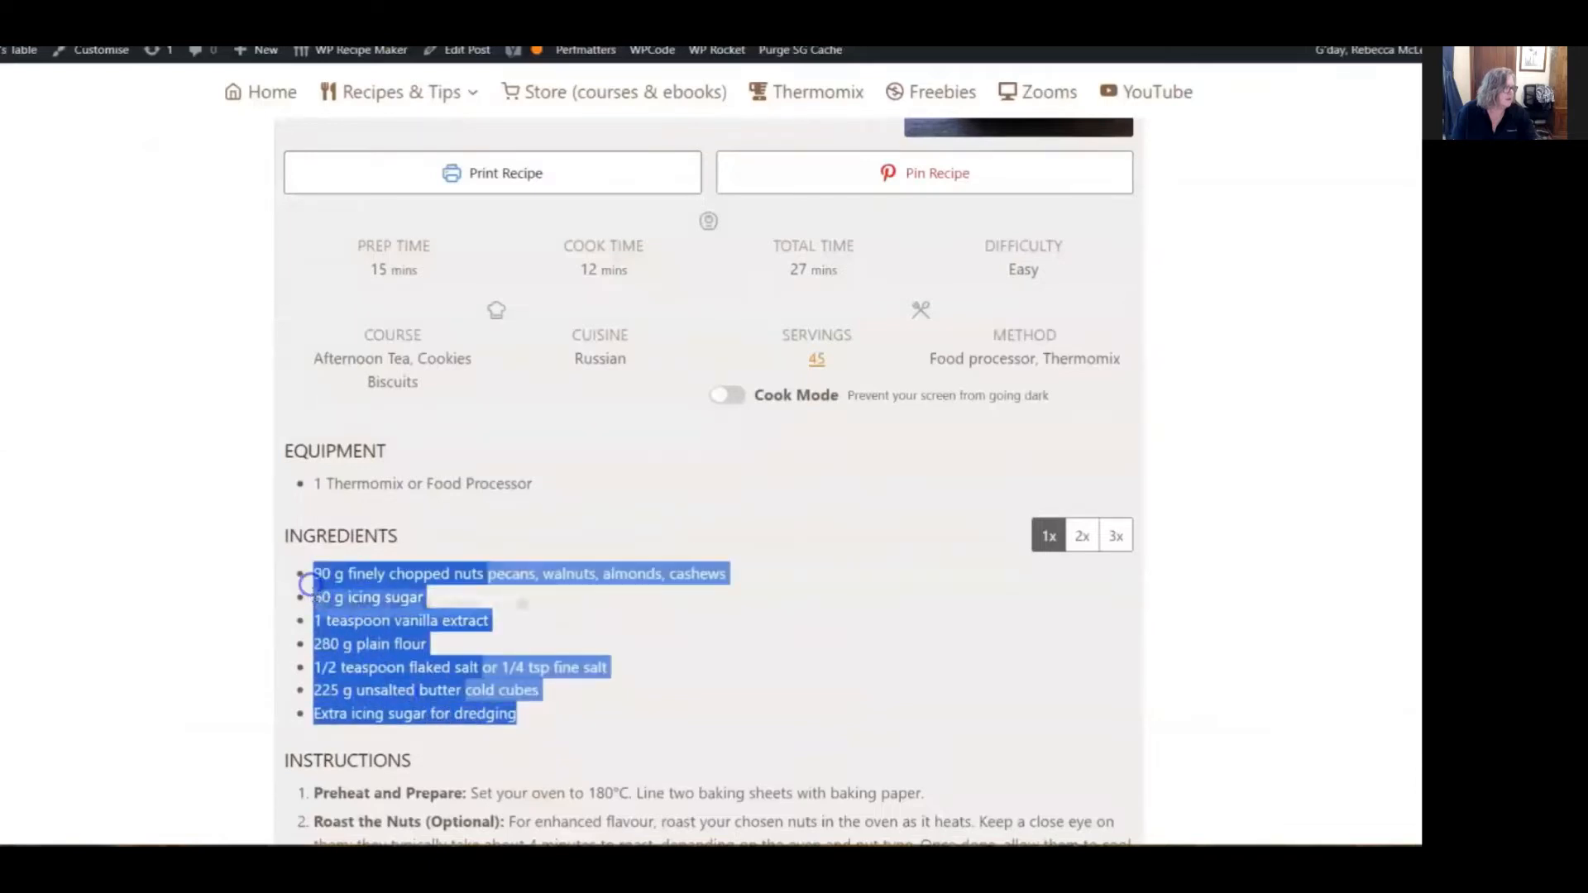
pyautogui.rightClick(457, 572)
pyautogui.click(496, 590)
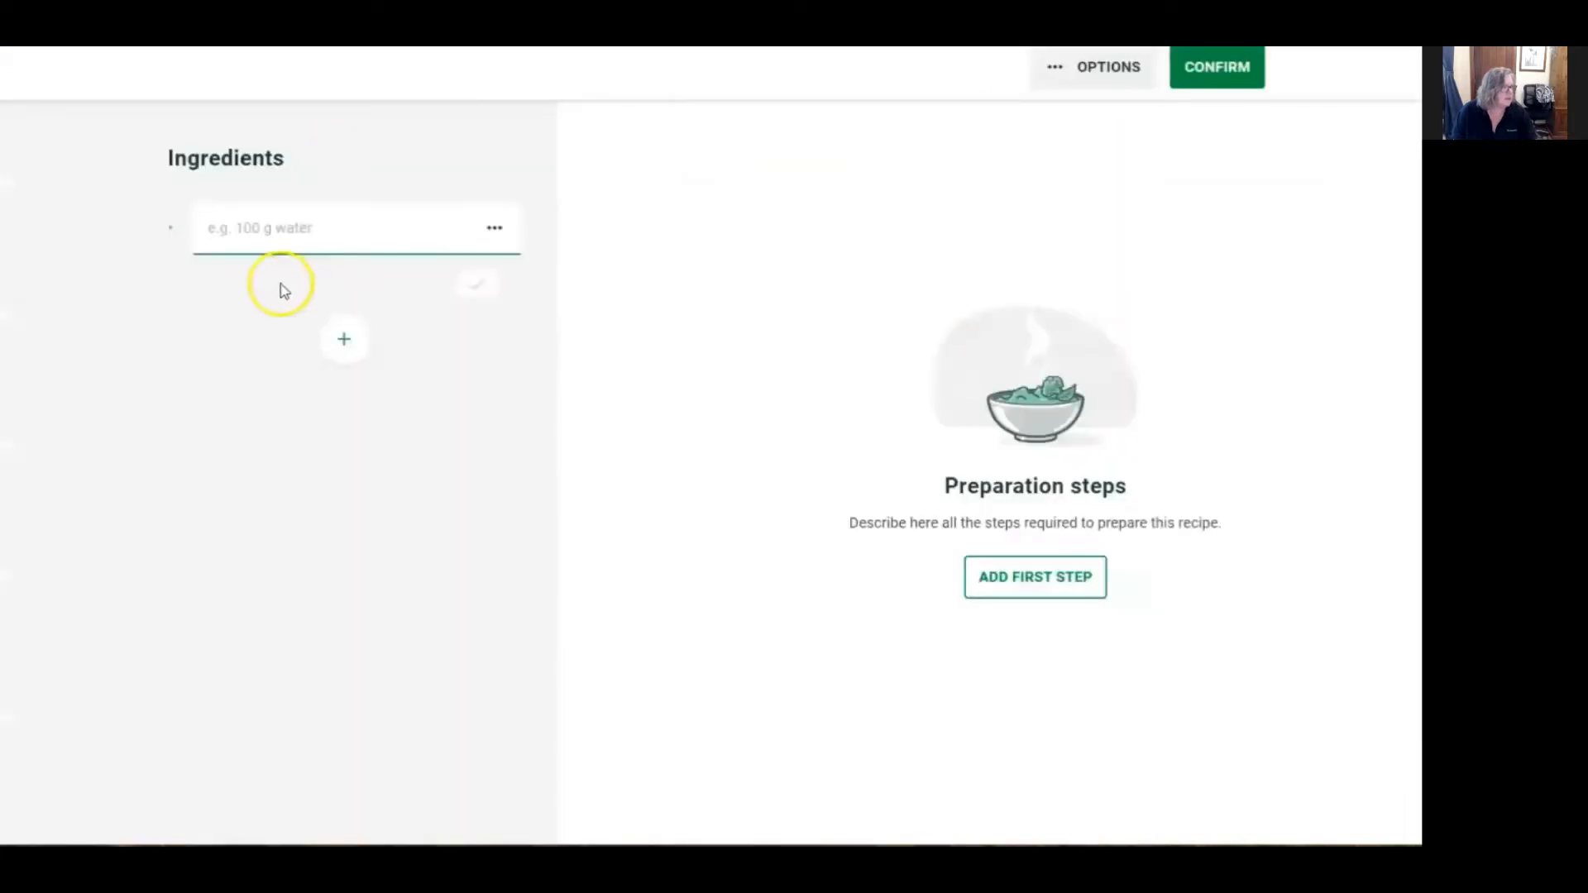
pyautogui.rightClick(267, 227)
pyautogui.click(325, 406)
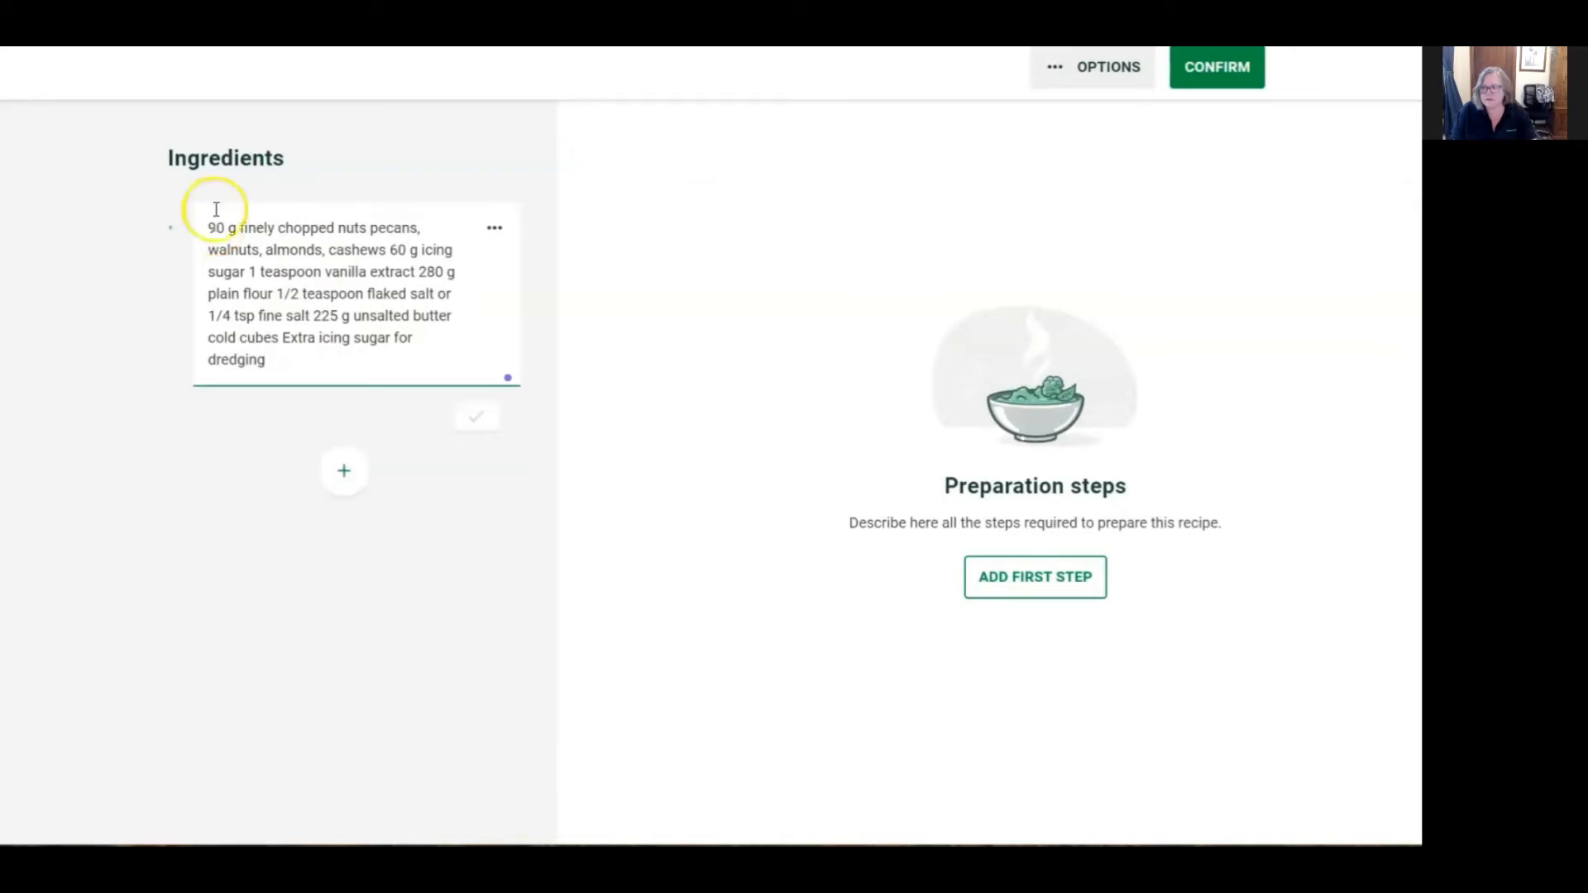
# Split the pasted text into separate ingredients before 60 g icing sugar, 280 g flour, 1/2 teaspoon salt, 225 g butter and extra icing sugar, and save
pyautogui.click(392, 247)
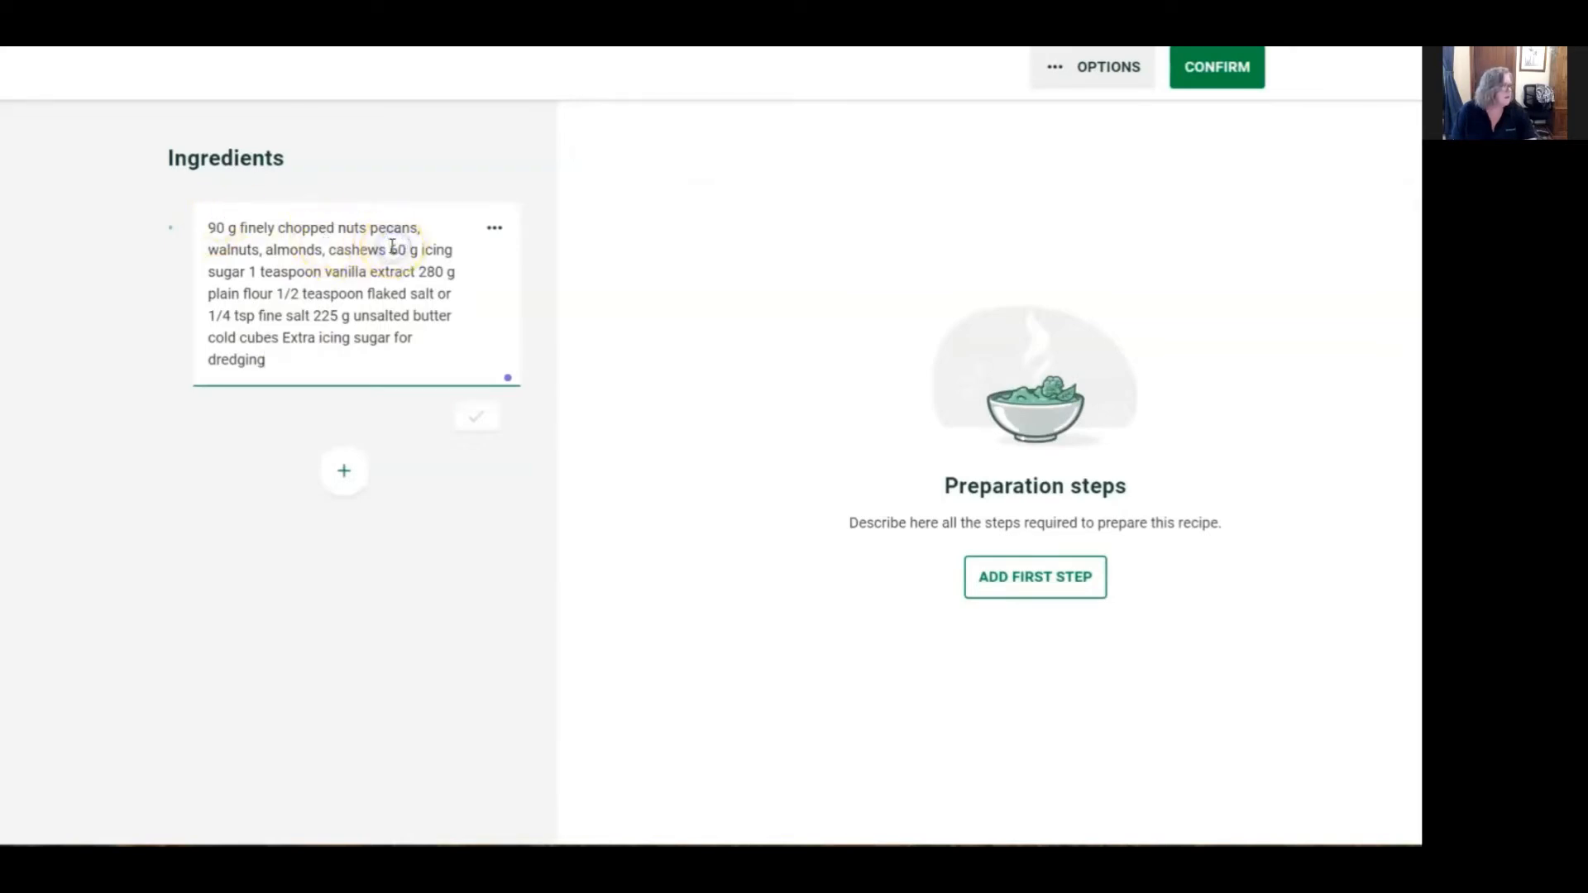
pyautogui.press('Return')
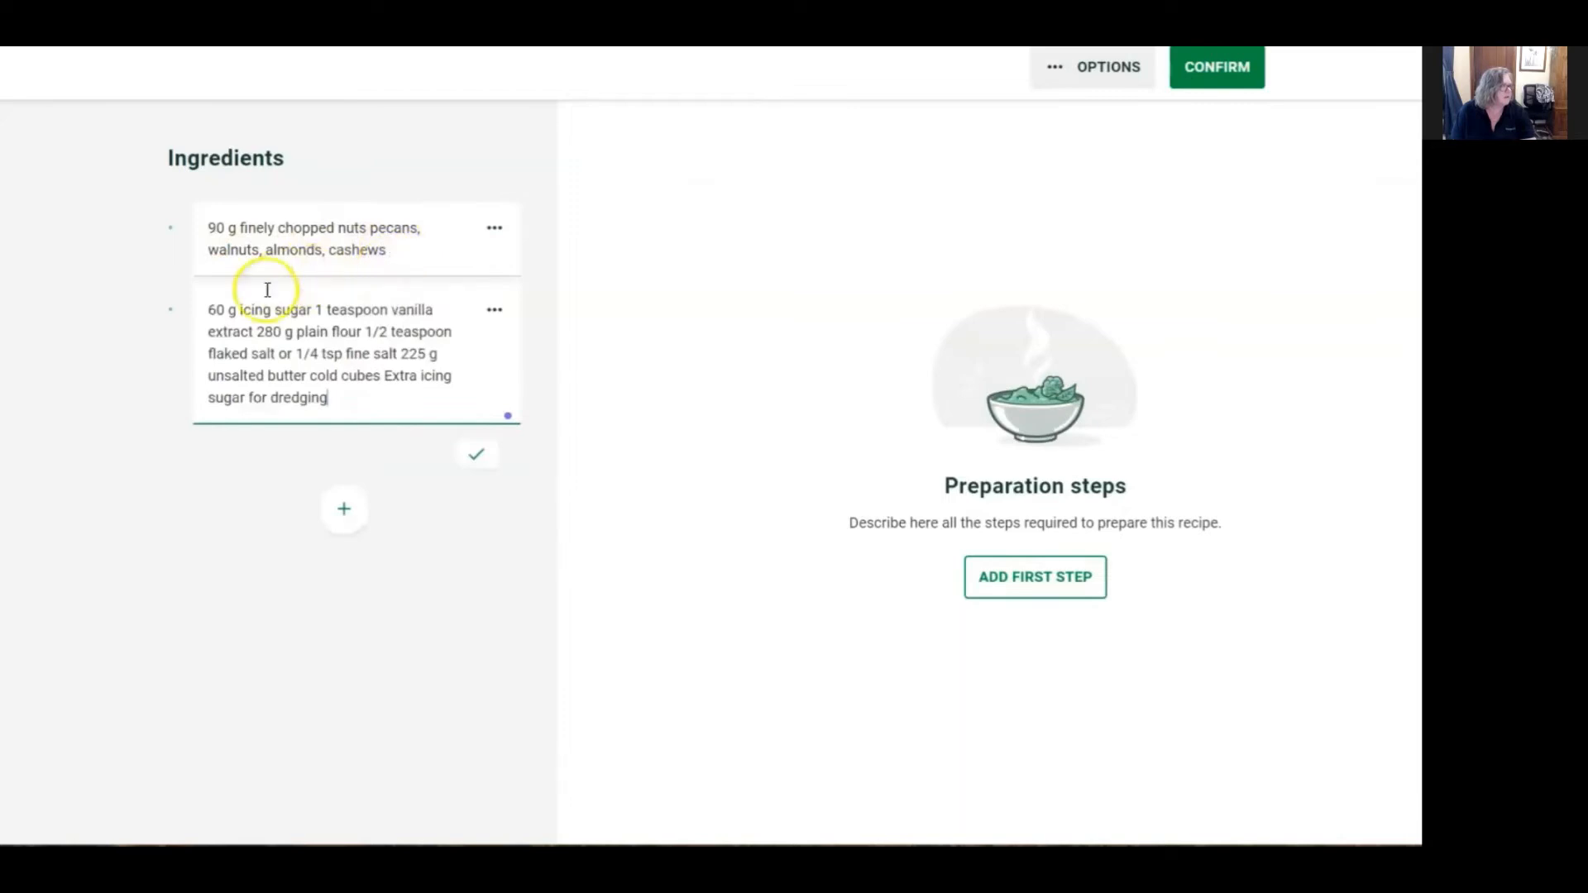
pyautogui.click(257, 332)
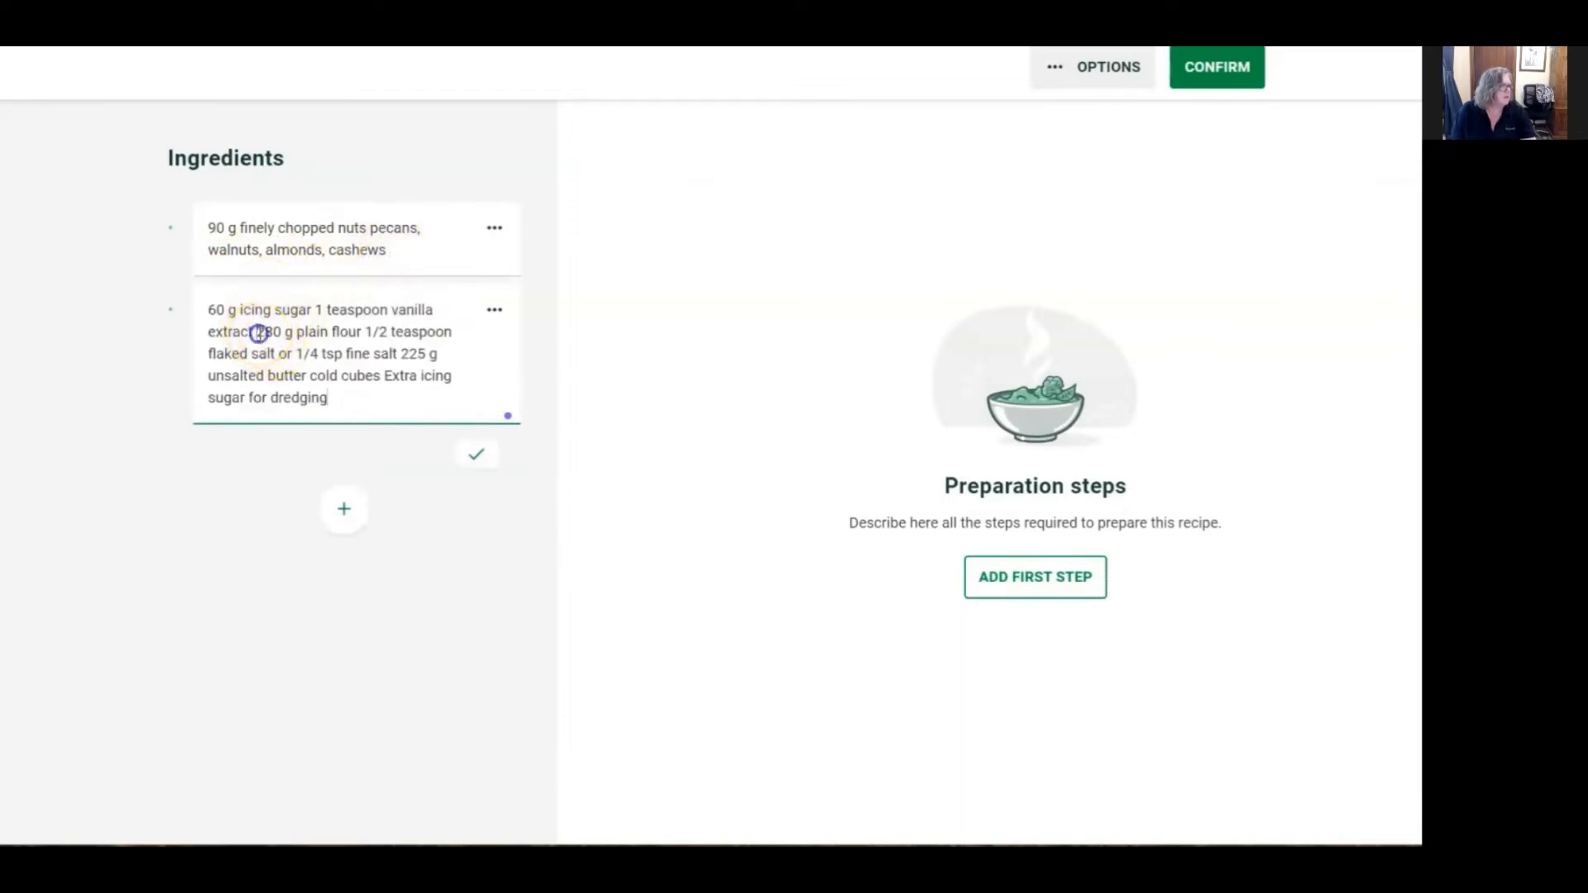
pyautogui.press('Return')
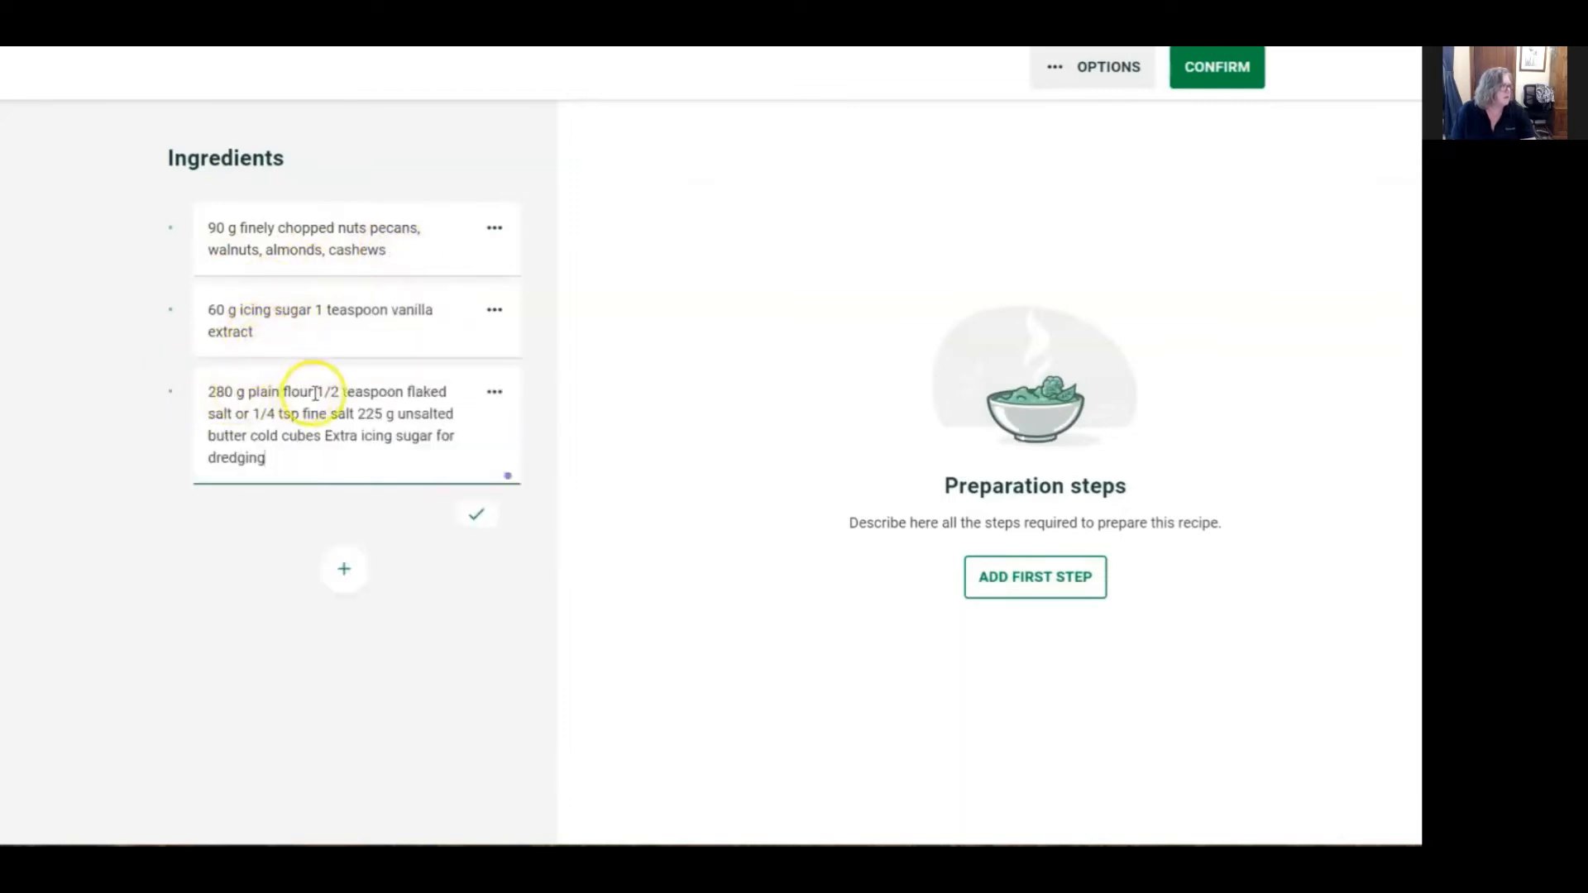
pyautogui.click(317, 392)
pyautogui.press('Return')
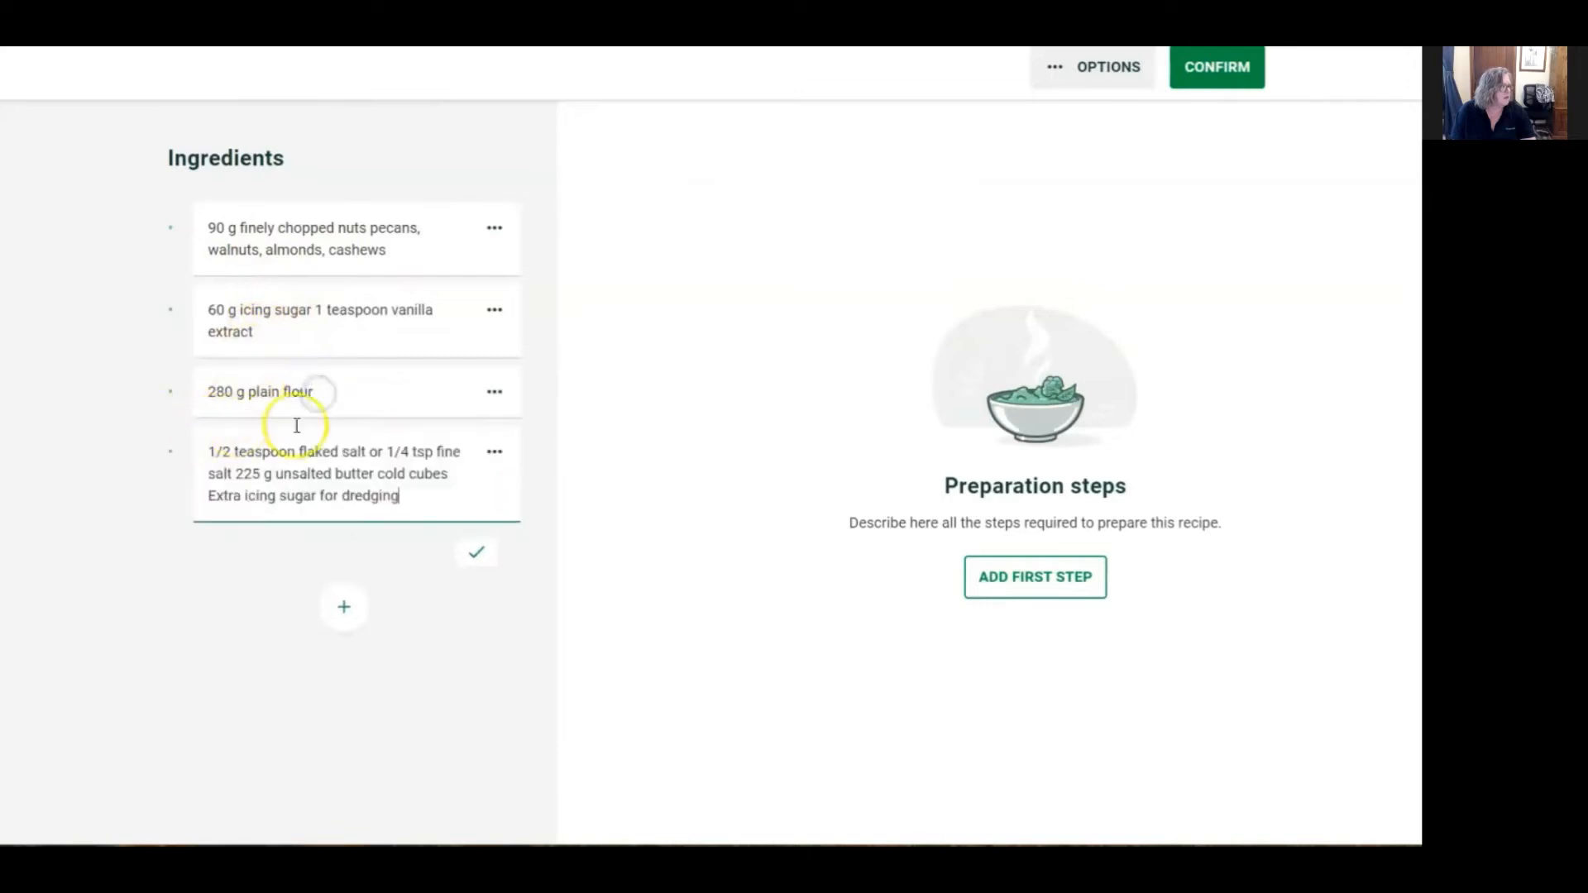
pyautogui.click(237, 473)
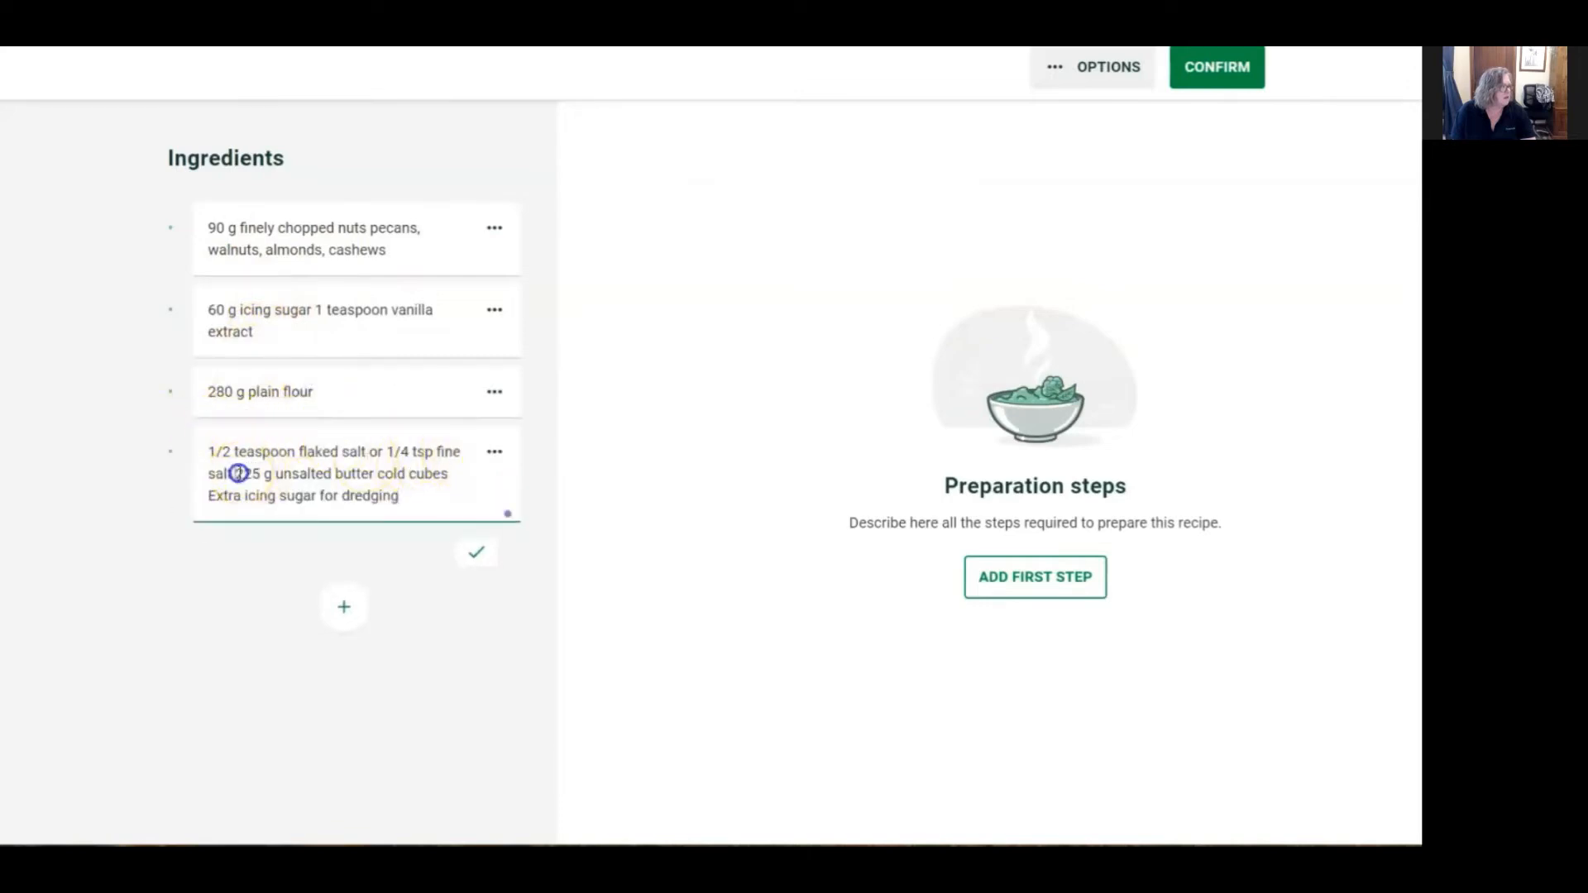
pyautogui.press('Return')
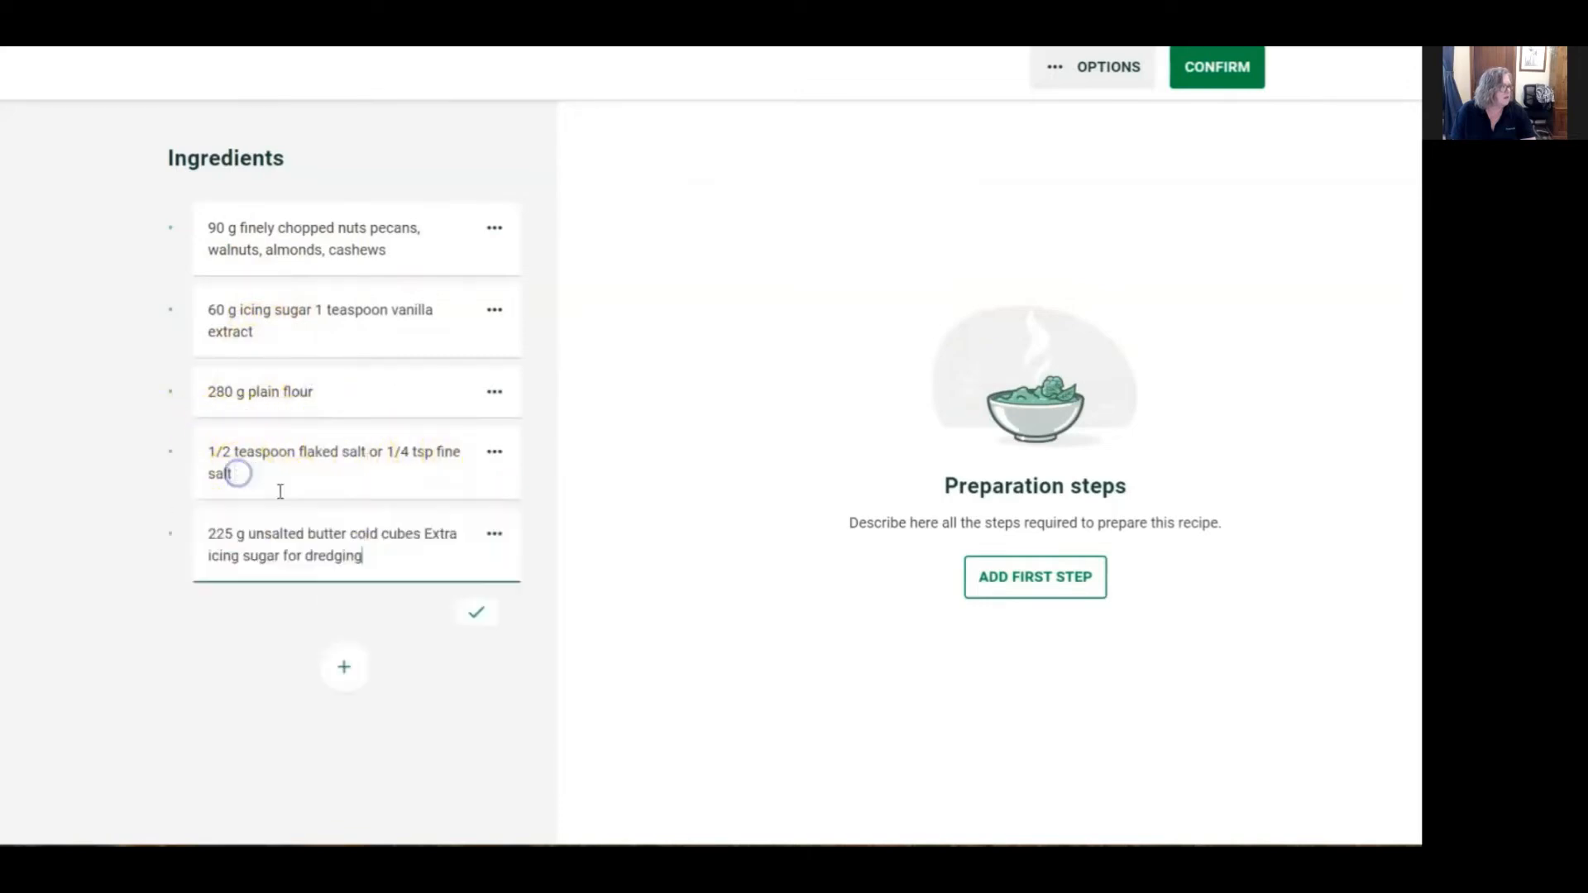
pyautogui.click(424, 533)
pyautogui.press('Return')
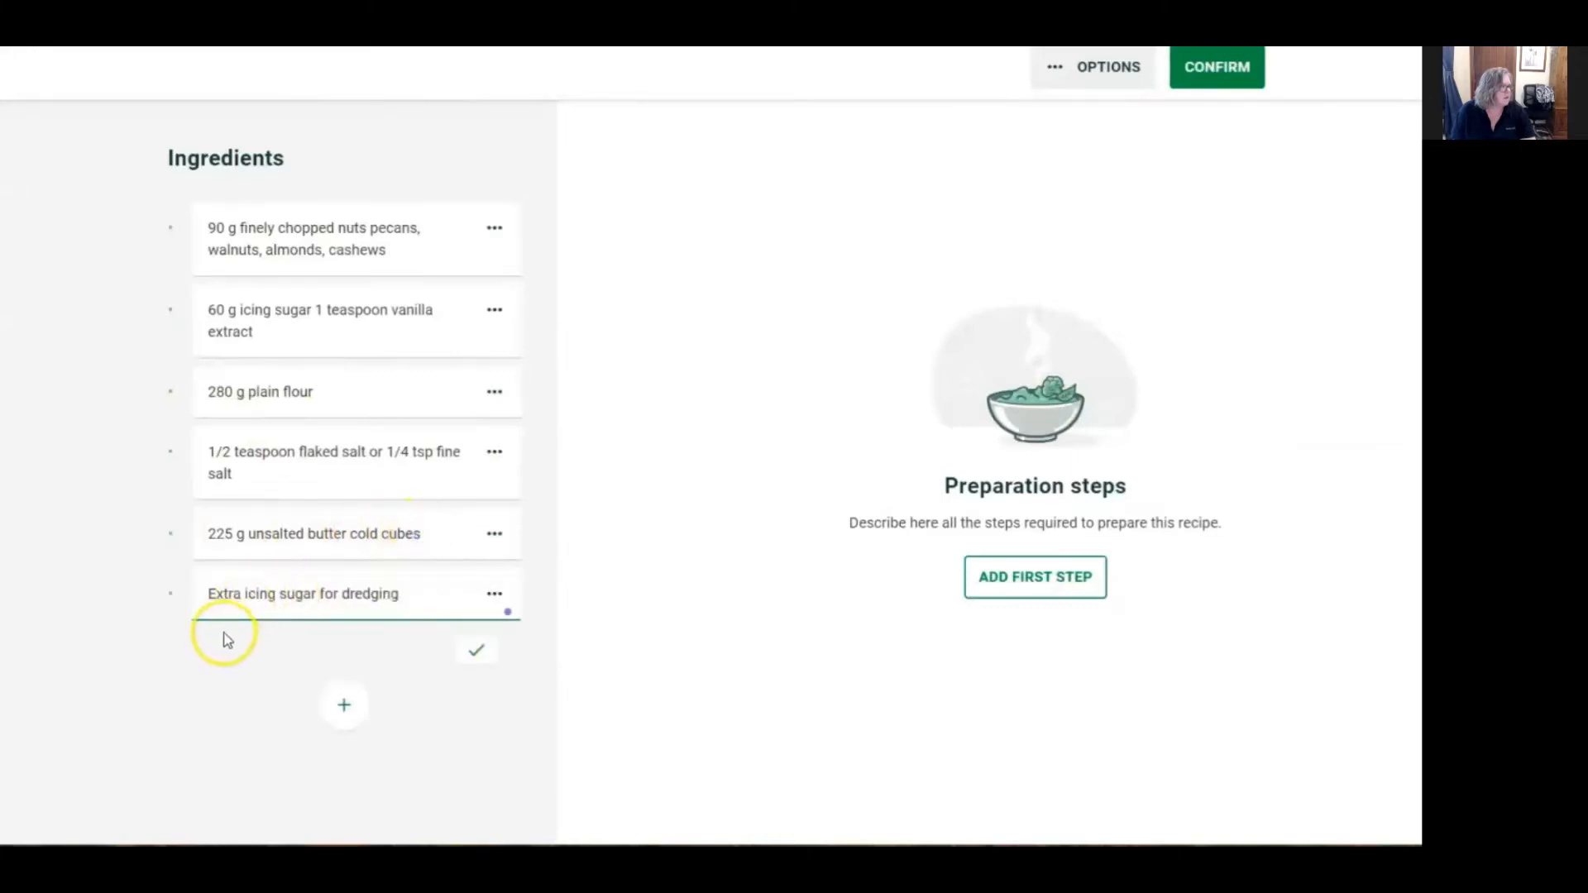
pyautogui.click(472, 659)
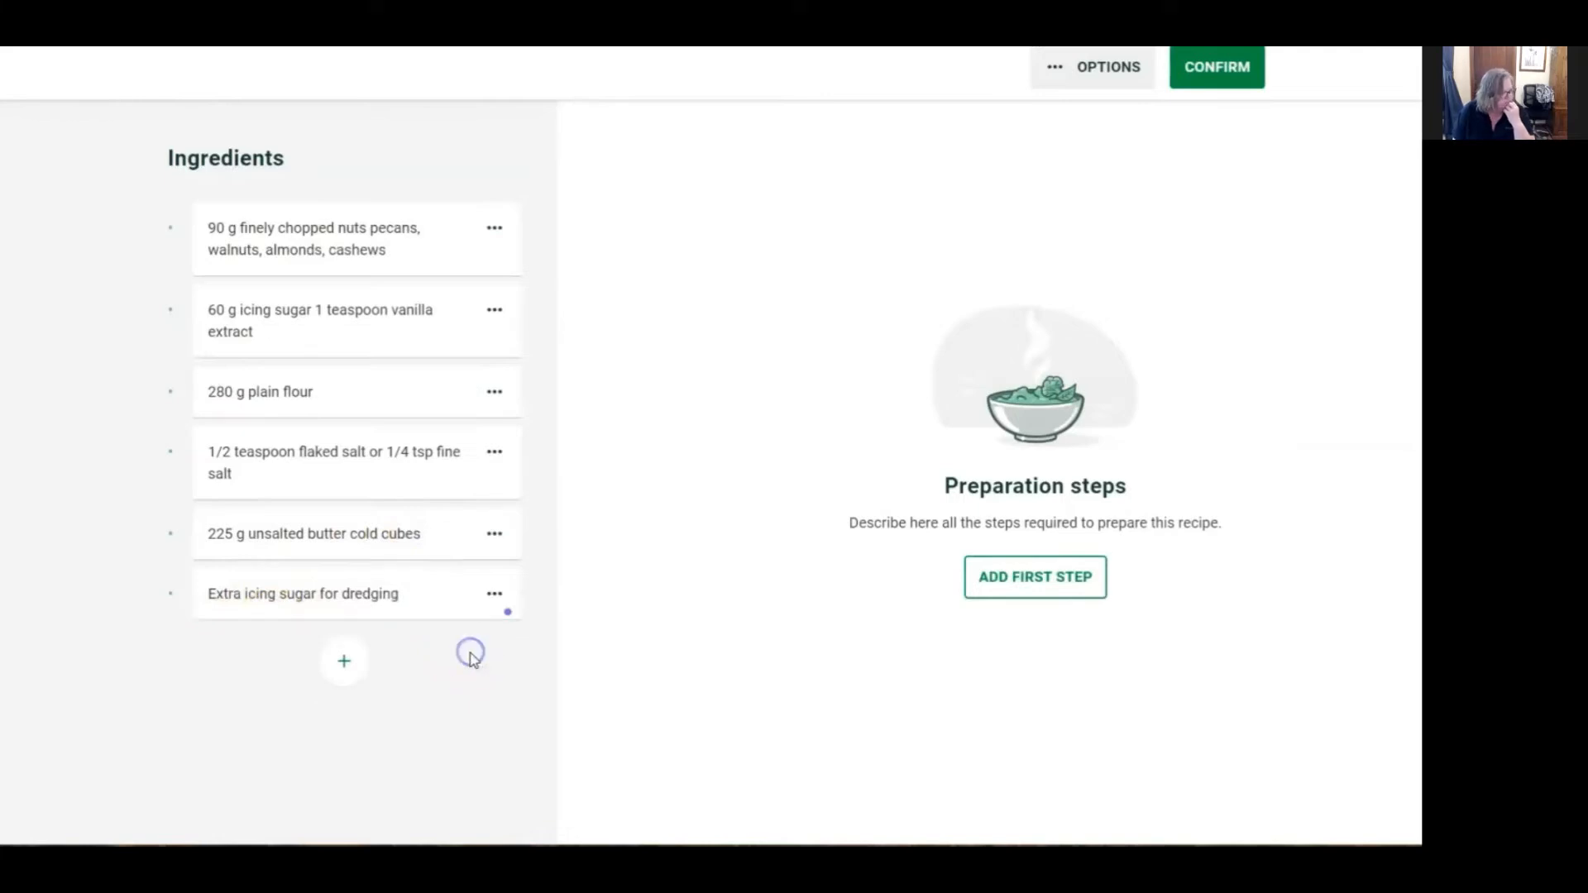
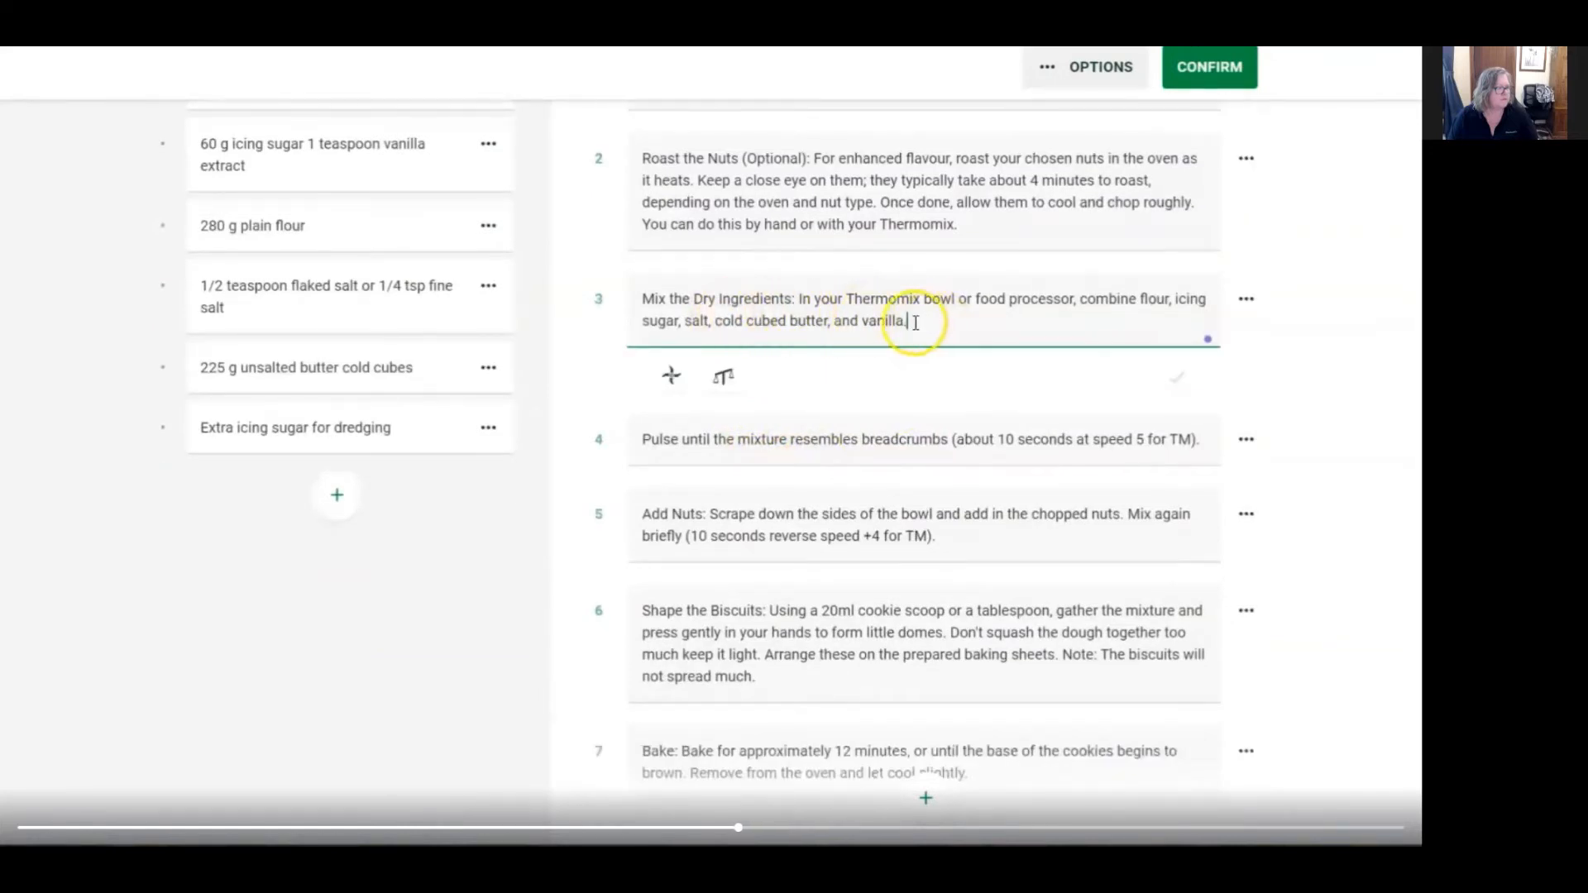
# Link the icing sugar with vanilla, plain flour, salt and butter ingredients at the end of preparation step 3
pyautogui.click(725, 382)
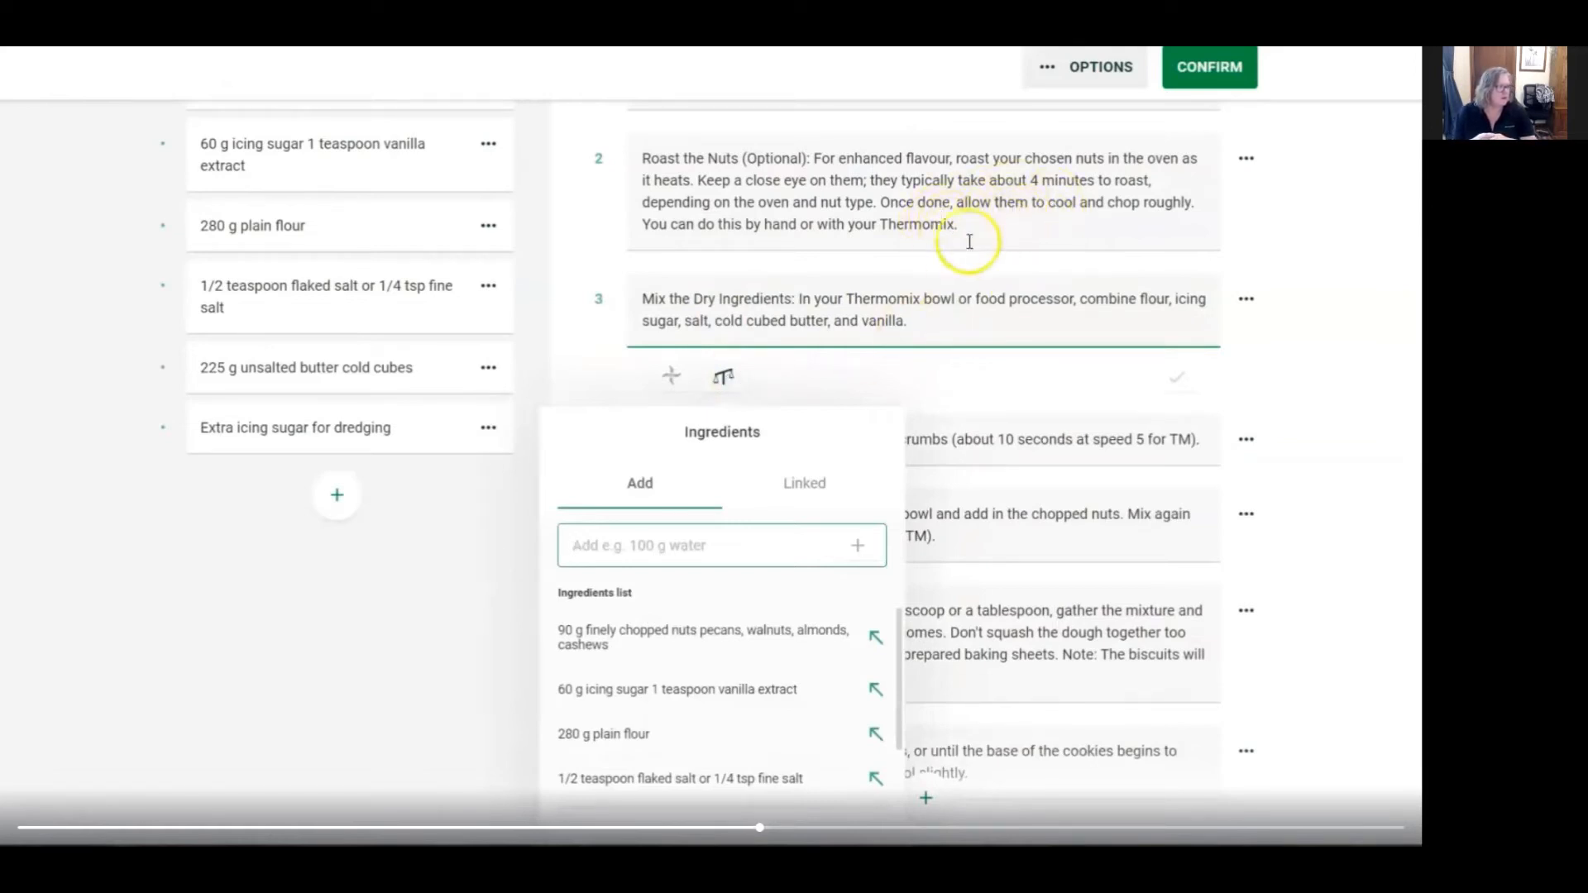
pyautogui.click(682, 697)
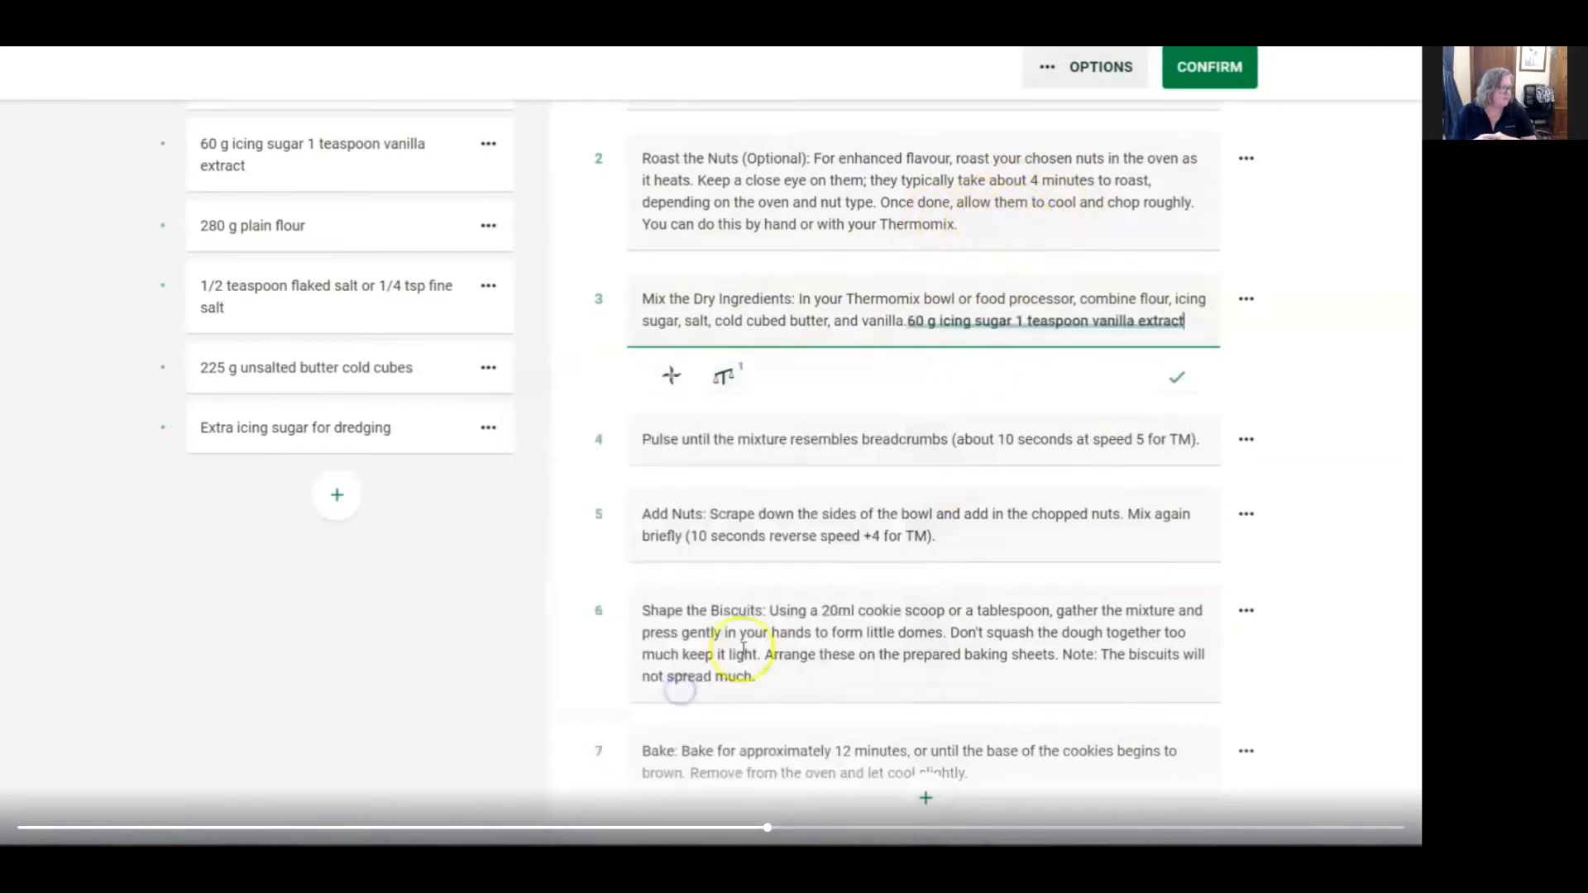
pyautogui.click(734, 378)
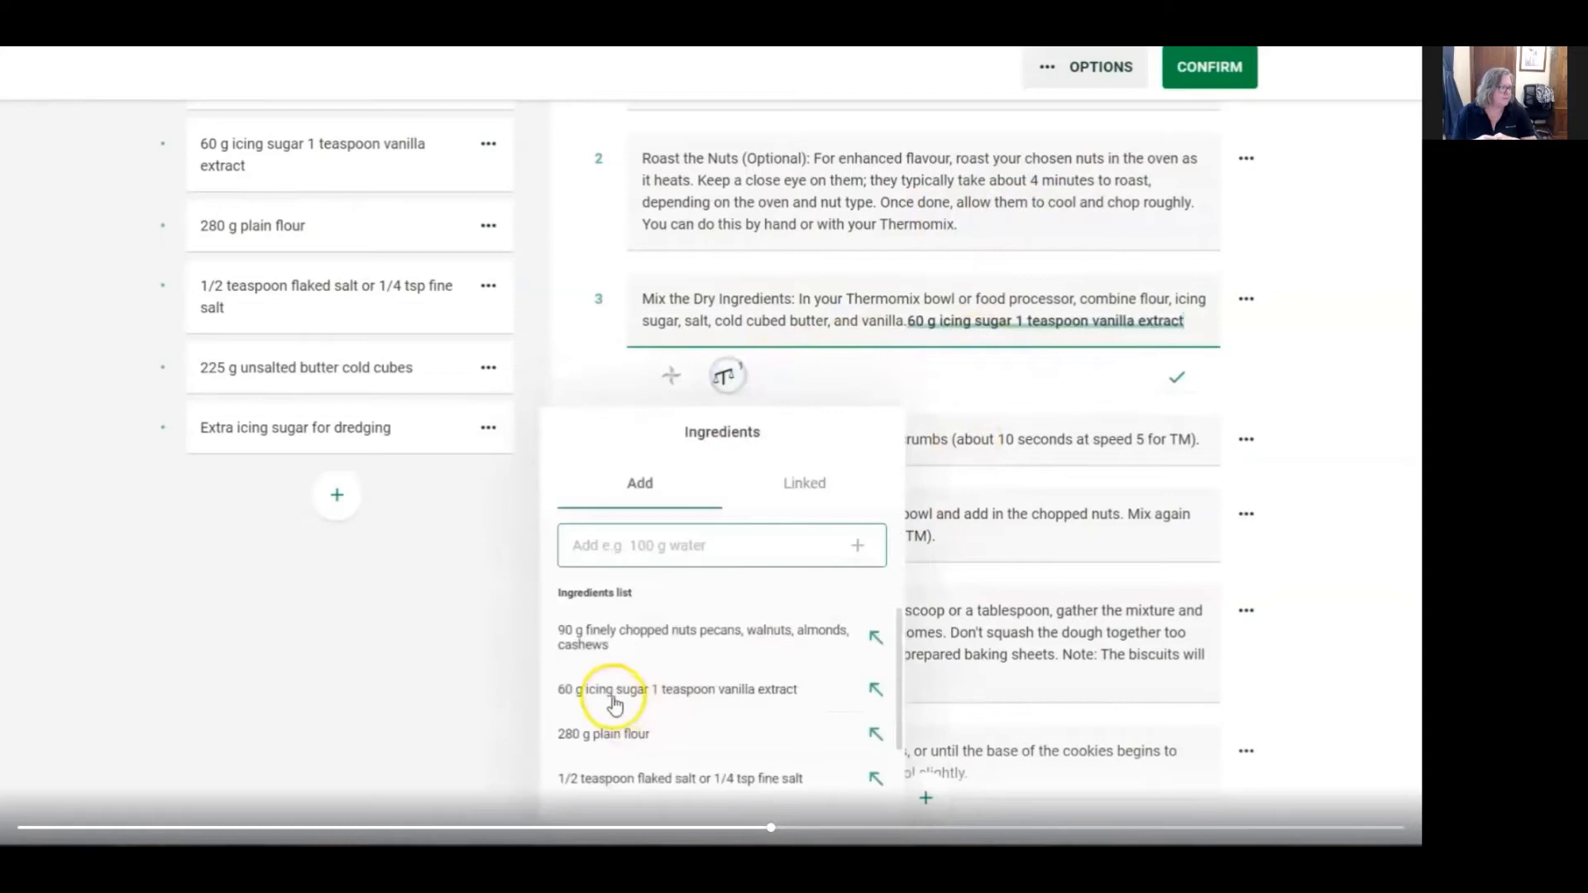
pyautogui.click(648, 738)
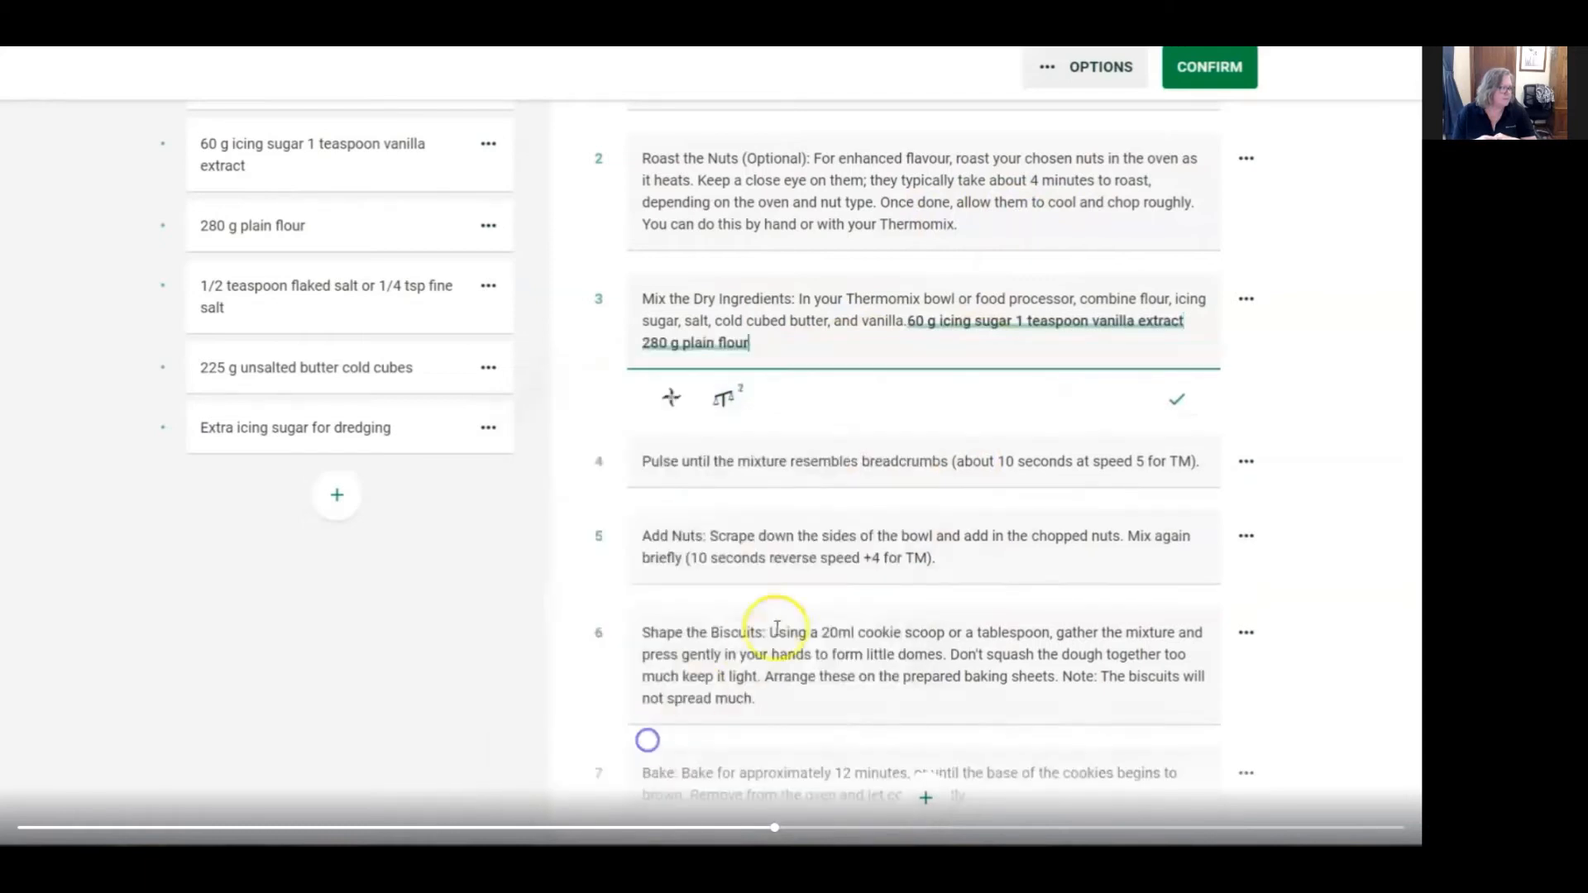
pyautogui.click(727, 400)
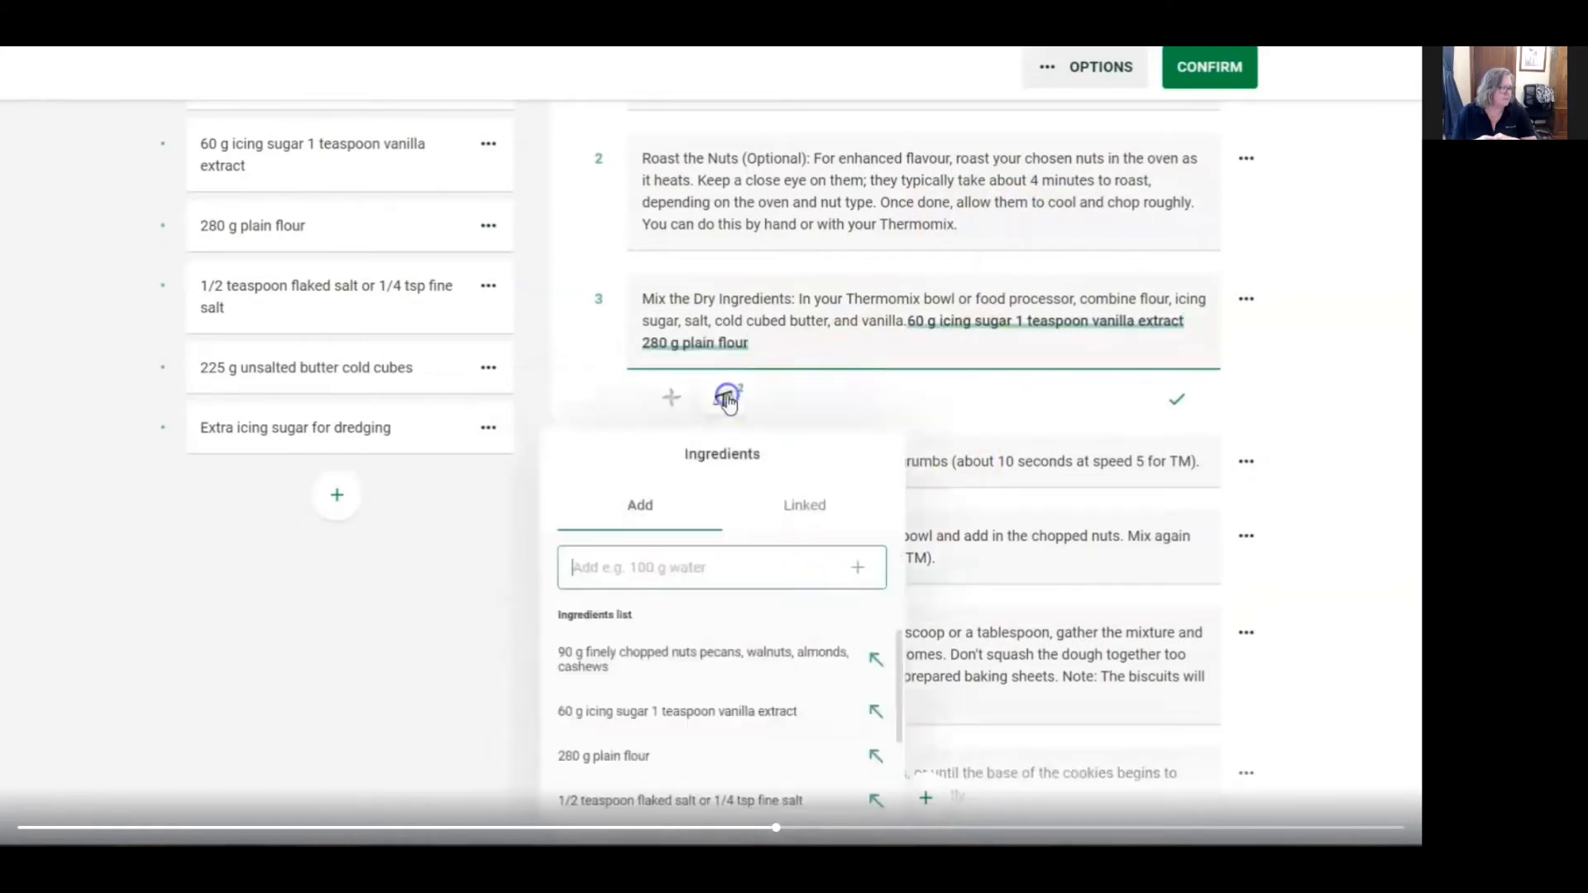
pyautogui.click(724, 802)
pyautogui.click(737, 407)
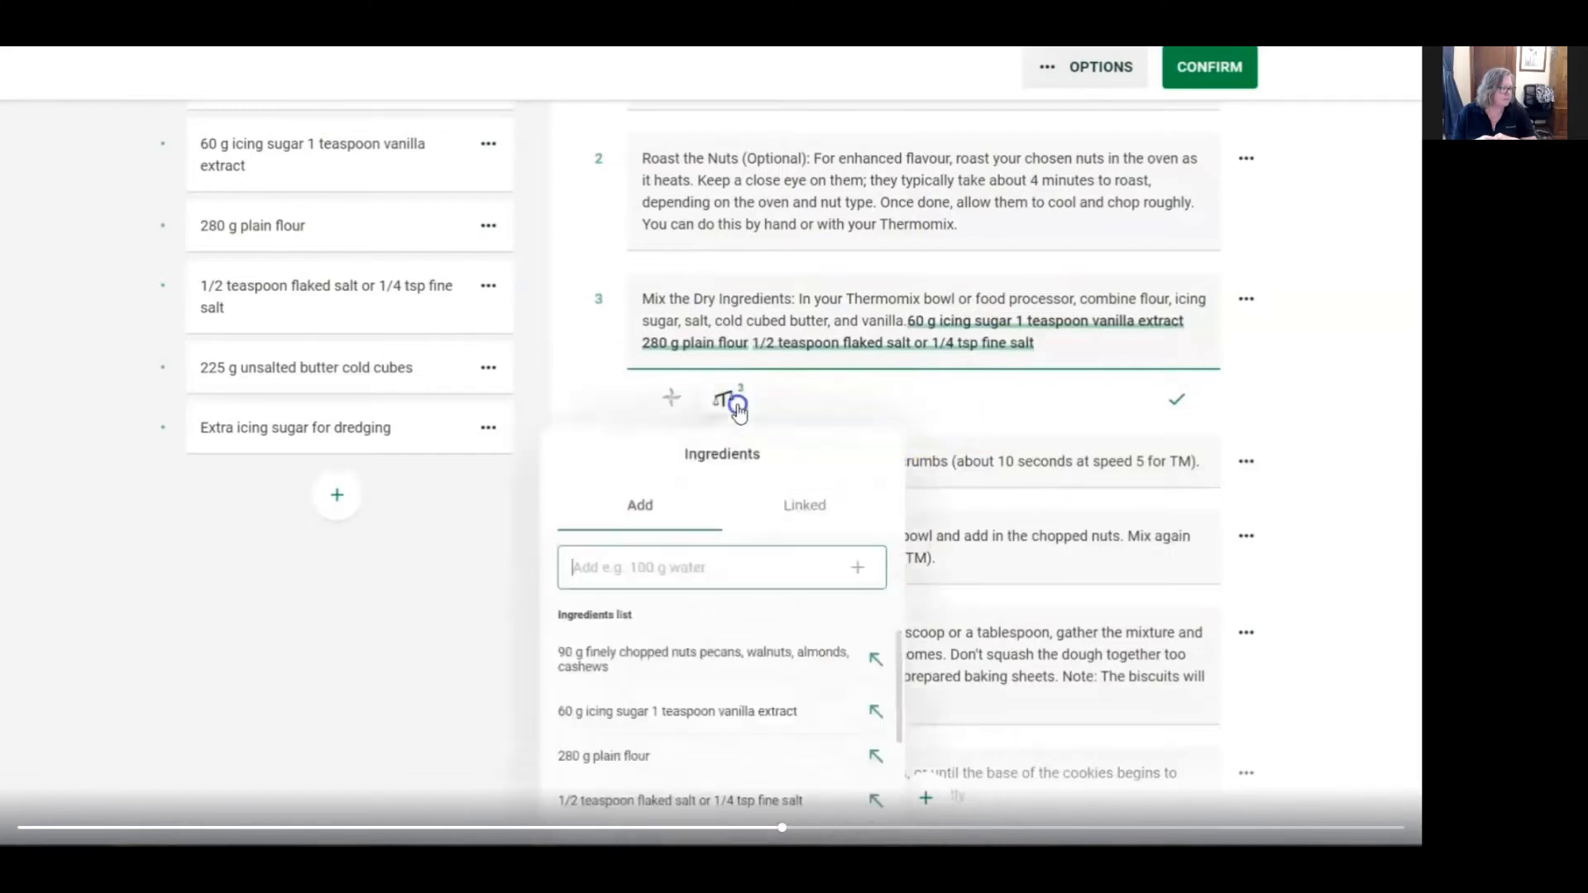
pyautogui.scroll(-2, 786, 644)
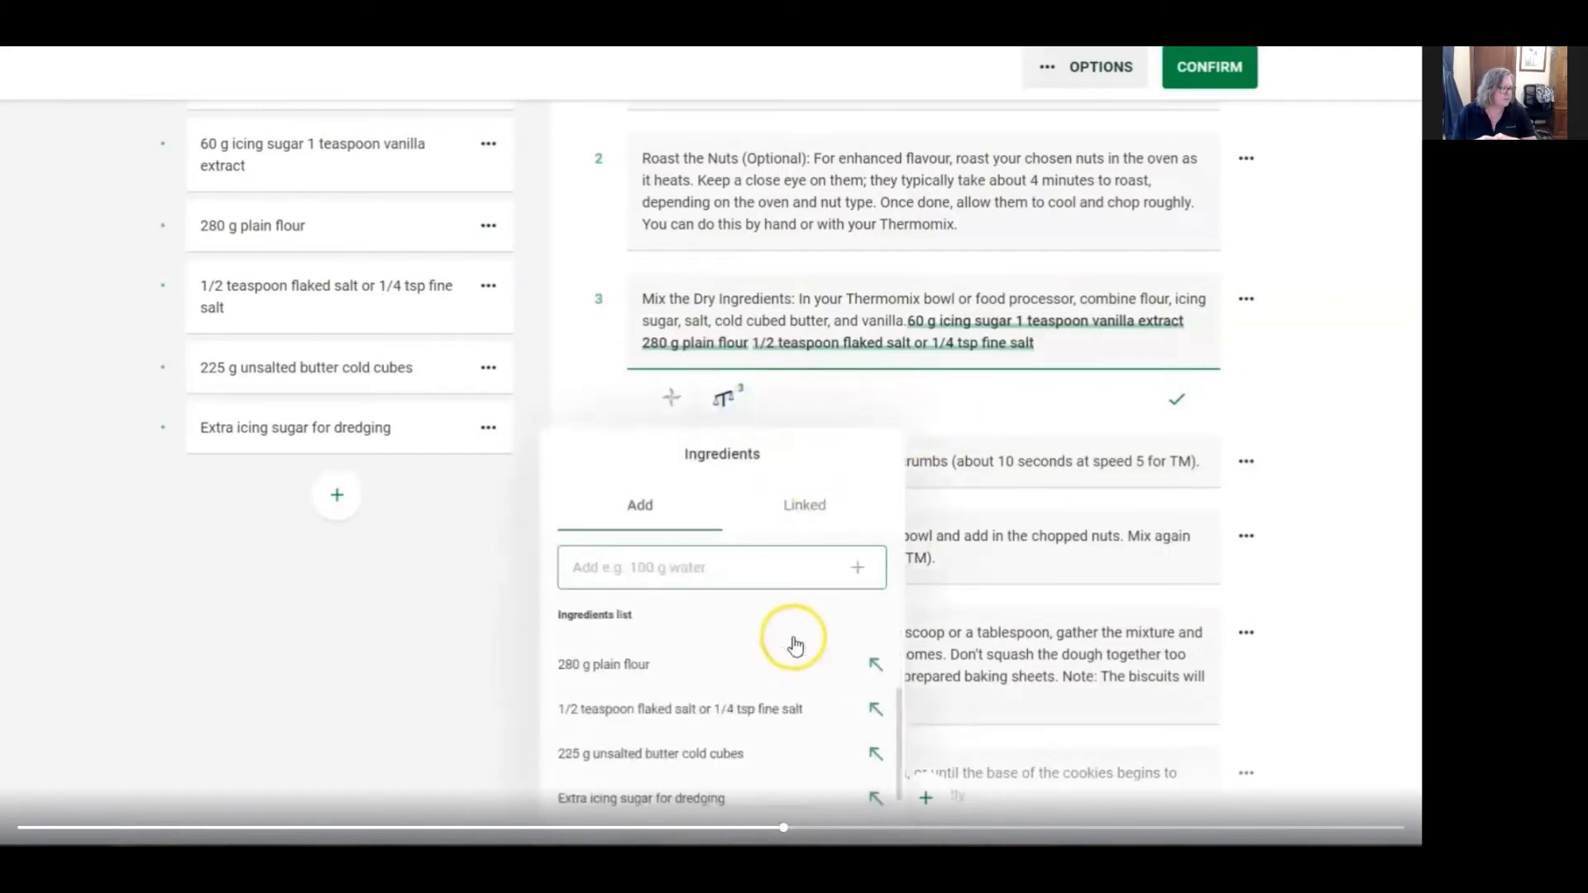
pyautogui.click(720, 760)
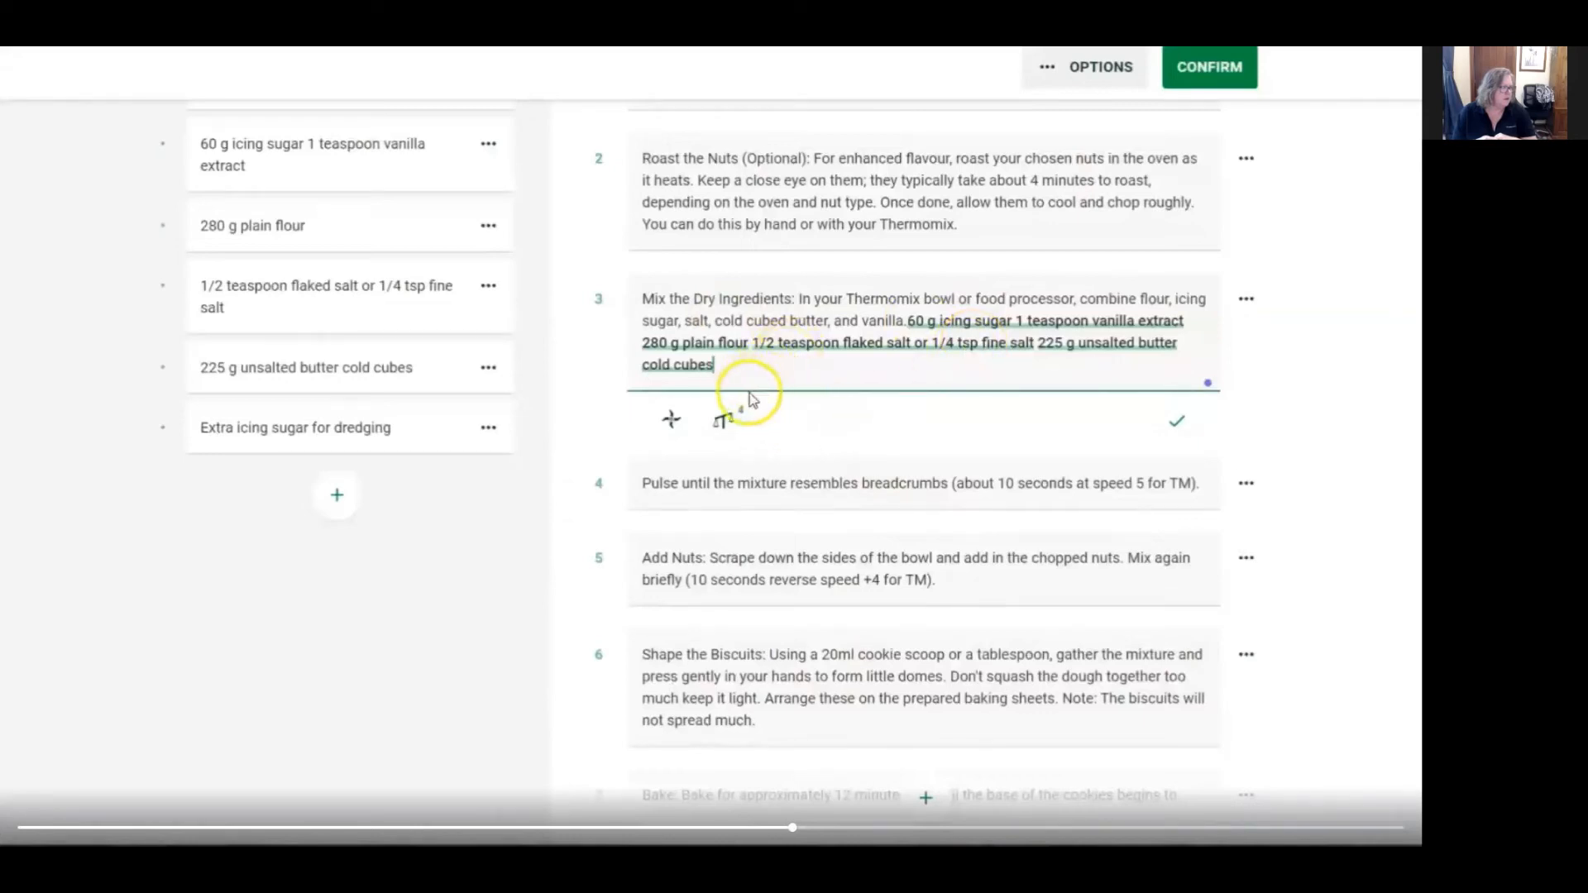
# Split the combined icing sugar and vanilla entry in the ingredients list into "60 g icing sugar" and "1 teaspoon vanilla extract"
pyautogui.click(724, 420)
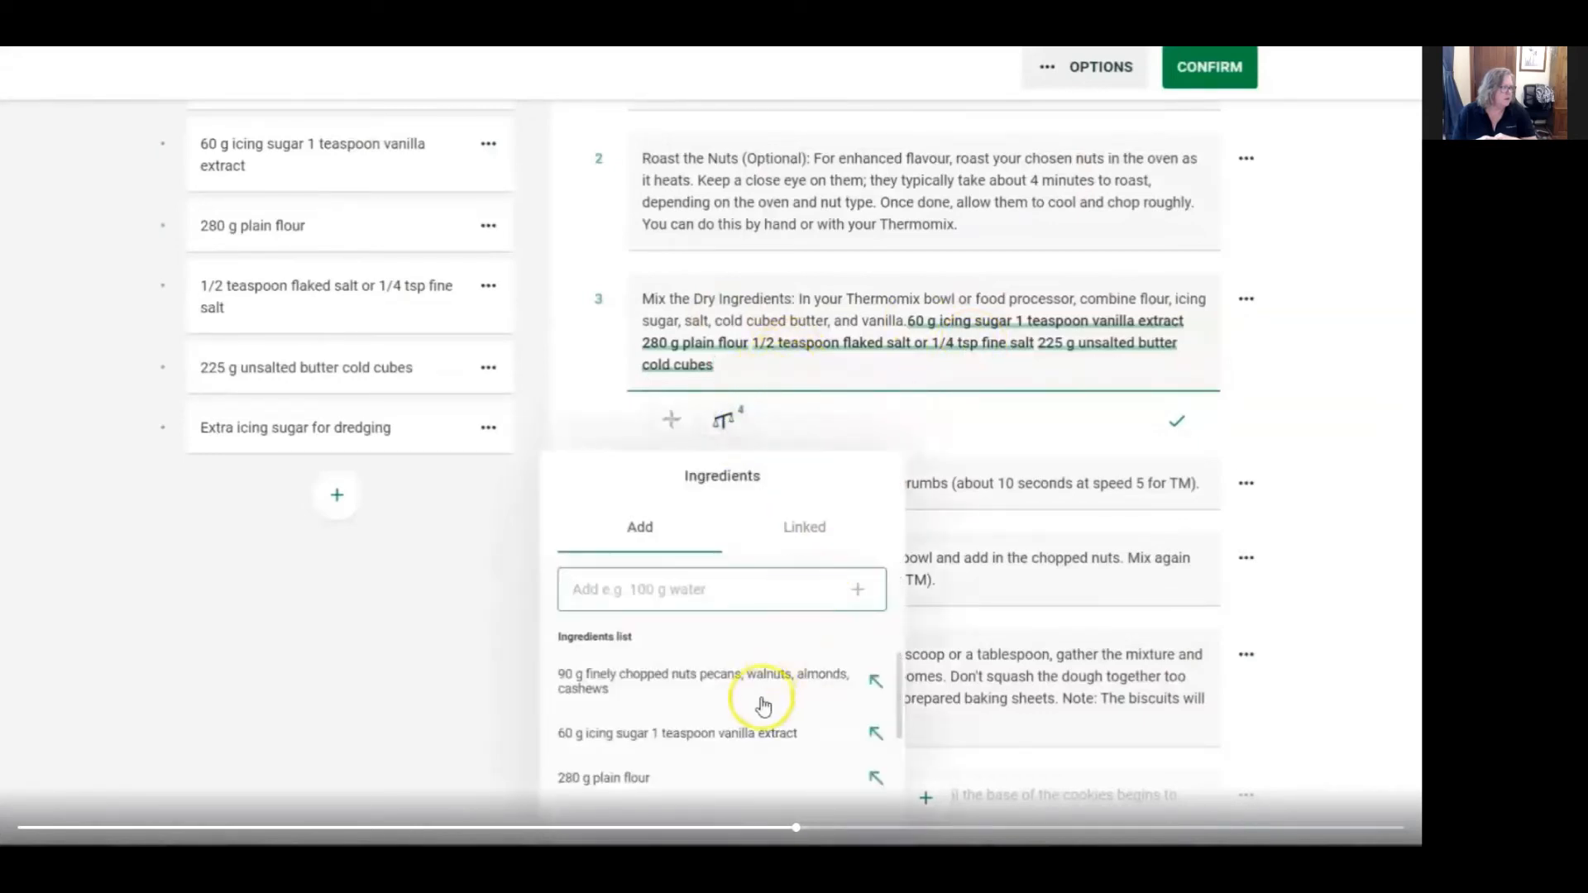
pyautogui.scroll(-1, 705, 692)
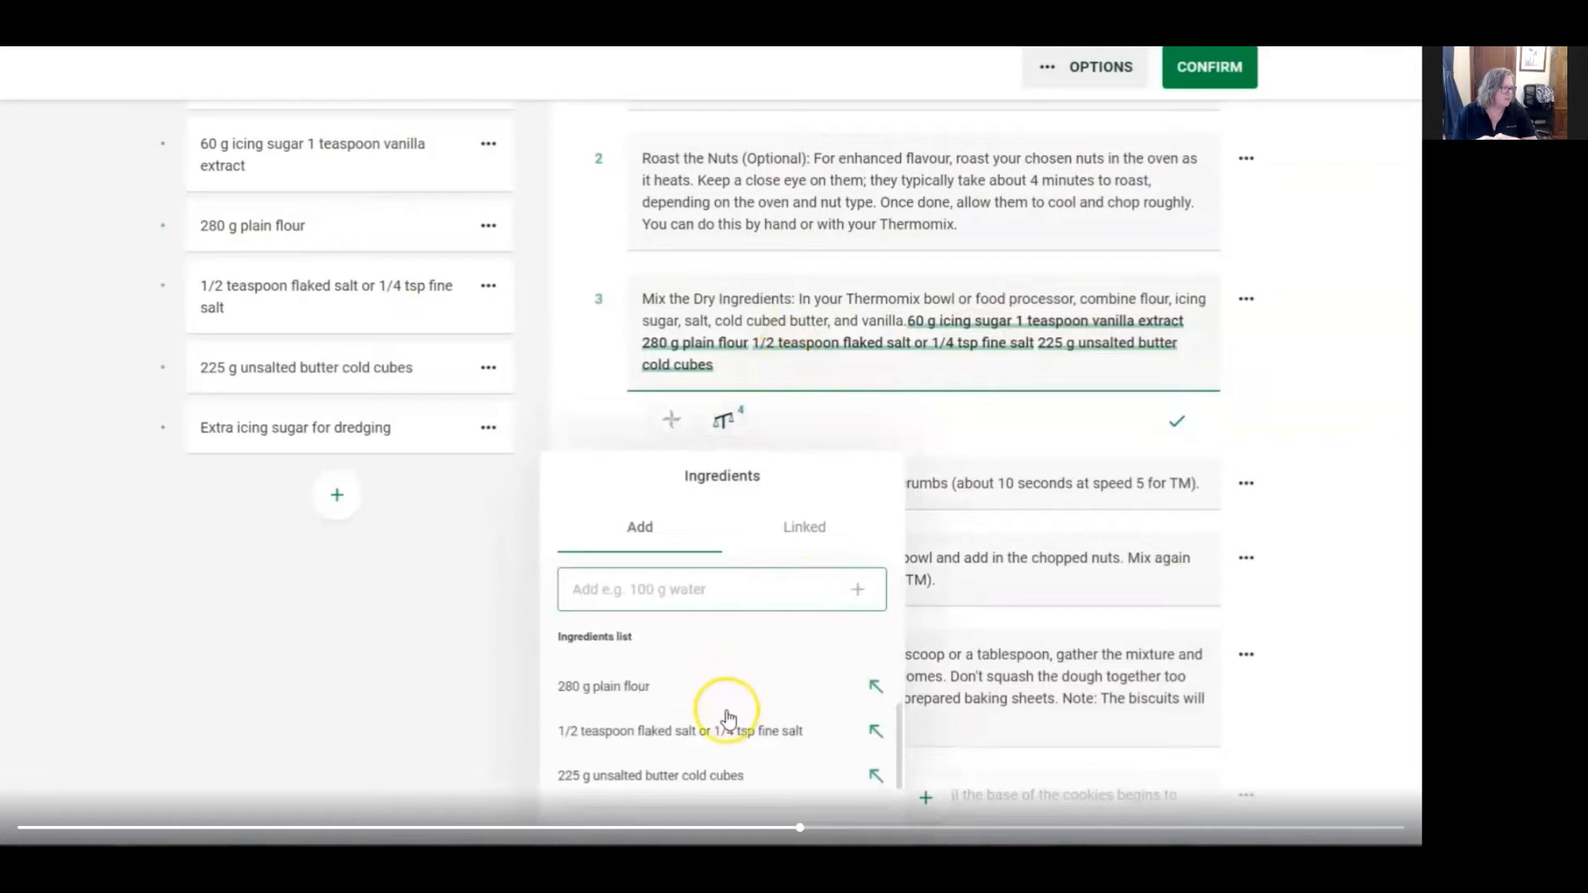
pyautogui.scroll(1, 731, 719)
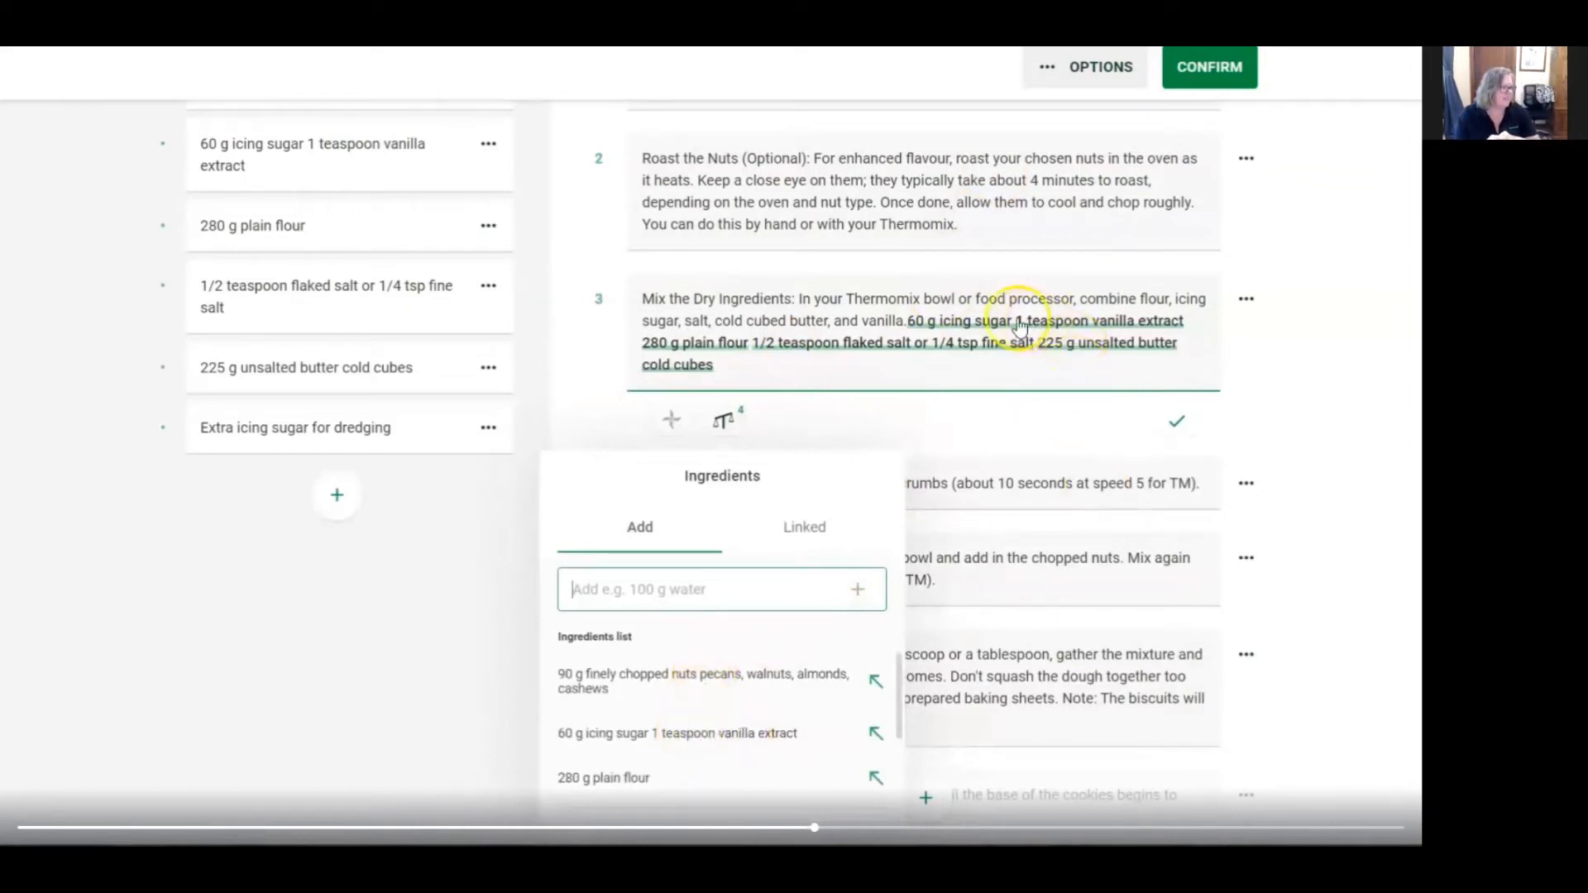
pyautogui.click(314, 140)
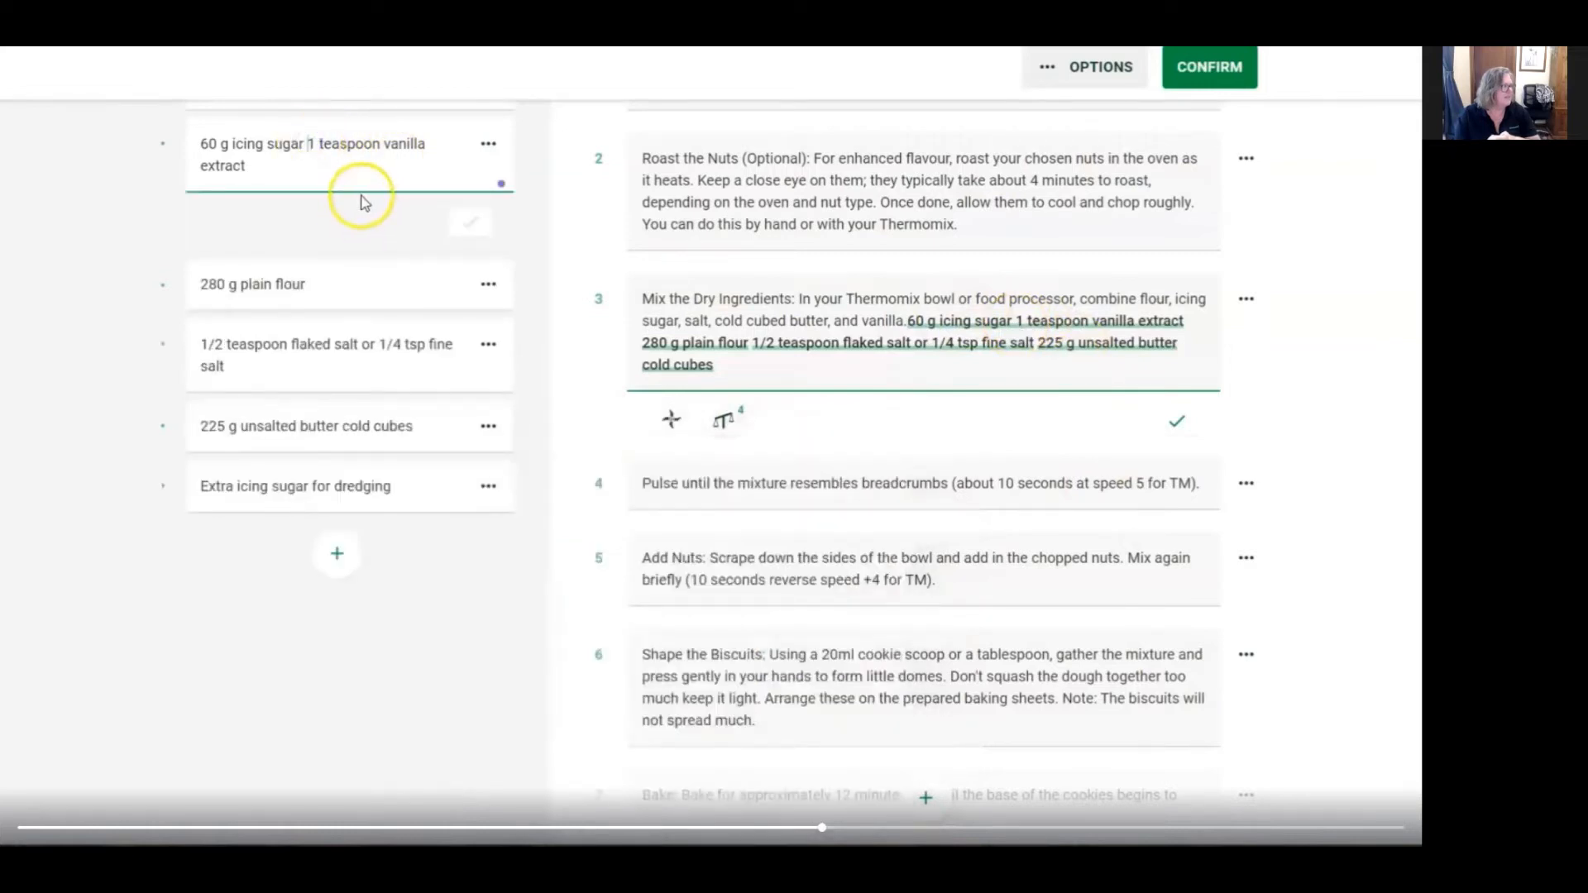
pyautogui.press('Return')
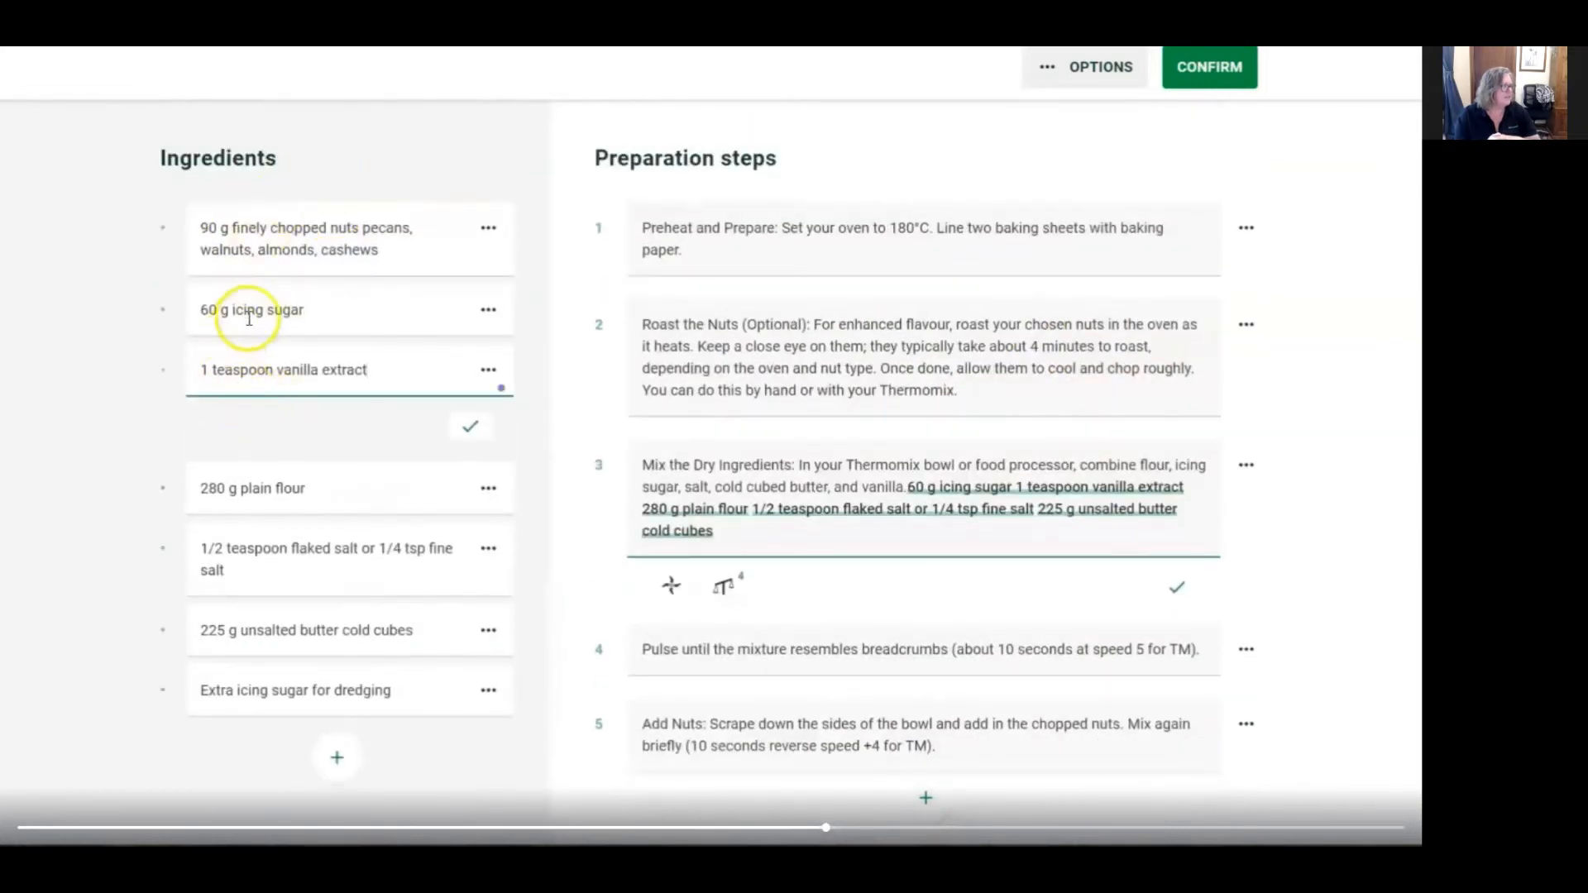
# Shorten the combined ingredient linked in preparation step 3 to "60 g icing sugar", for both its in-step and TM6 text
pyautogui.click(1014, 490)
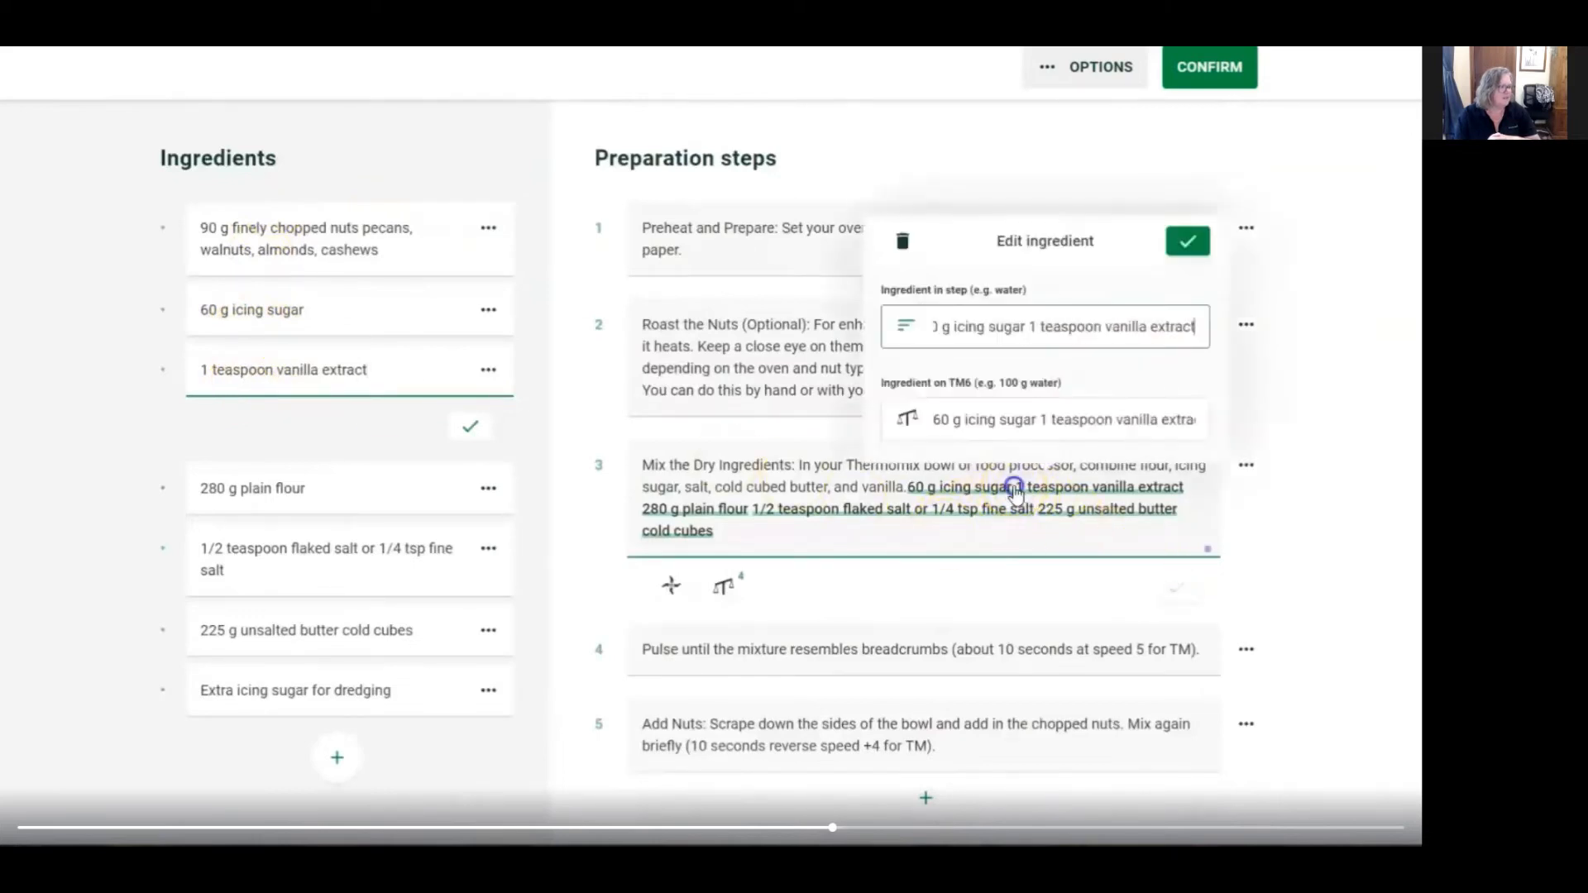
pyautogui.click(1030, 328)
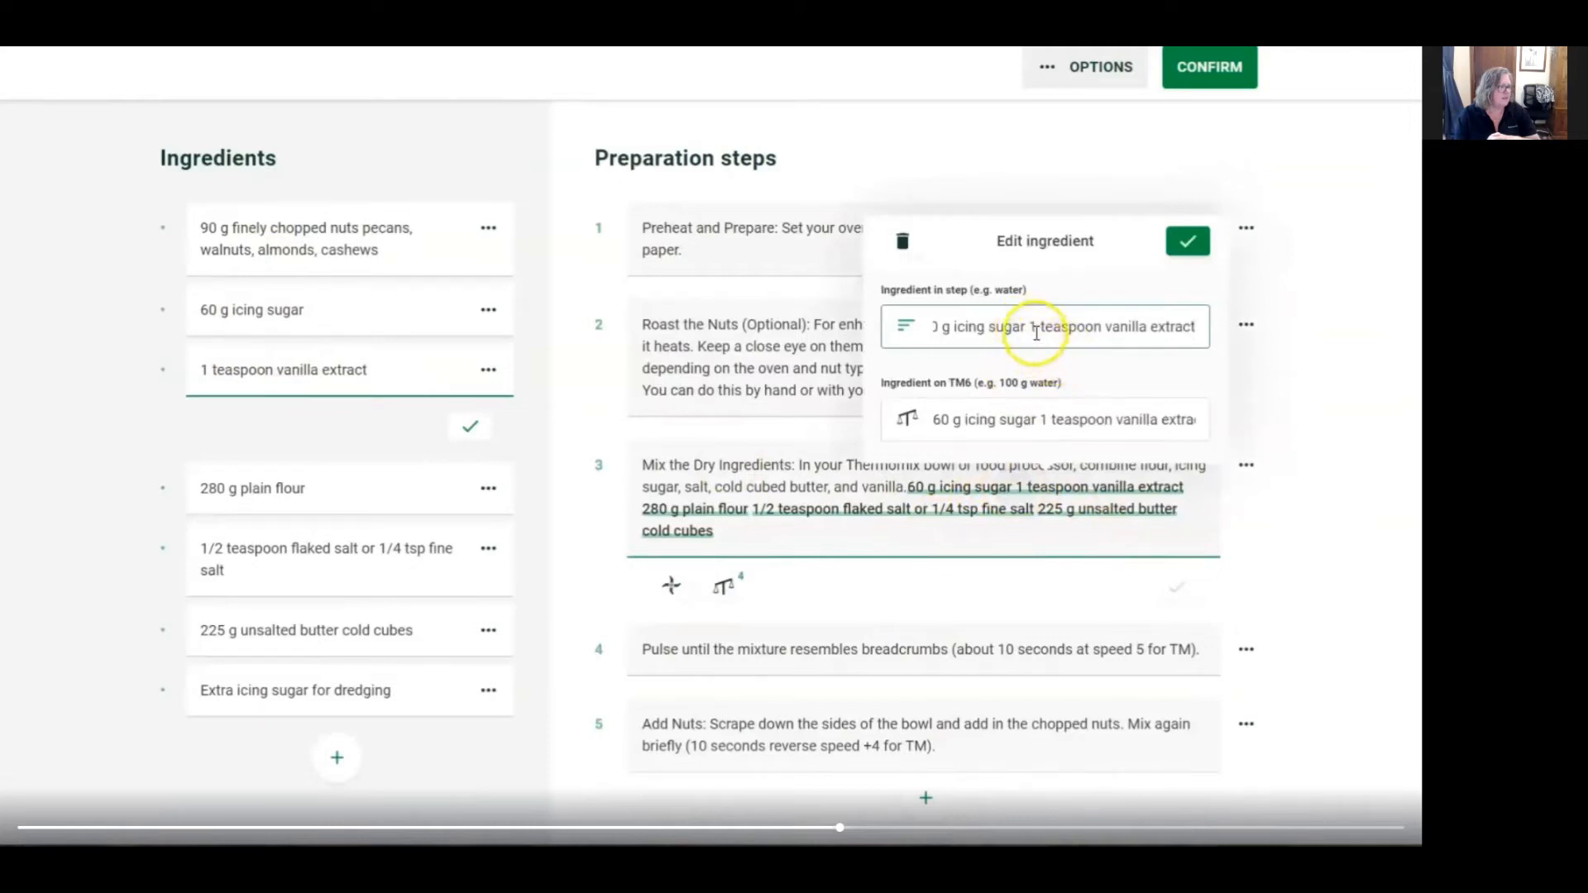
pyautogui.press('Delete')
pyautogui.press('Delete')
pyautogui.press('Delete')
pyautogui.press('Delete')
pyautogui.press('Delete')
pyautogui.press('Delete')
pyautogui.press('Delete')
pyautogui.press('Delete')
pyautogui.press('Delete')
pyautogui.press('Delete')
pyautogui.press('Delete')
pyautogui.press('Delete')
pyautogui.press('Delete')
pyautogui.press('Delete')
pyautogui.press('Delete')
pyautogui.press('Delete')
pyautogui.press('Delete')
pyautogui.press('Delete')
pyautogui.press('Delete')
pyautogui.press('Delete')
pyautogui.press('Delete')
pyautogui.press('Delete')
pyautogui.press('Delete')
pyautogui.press('Delete')
pyautogui.press('Delete')
pyautogui.press('Delete')
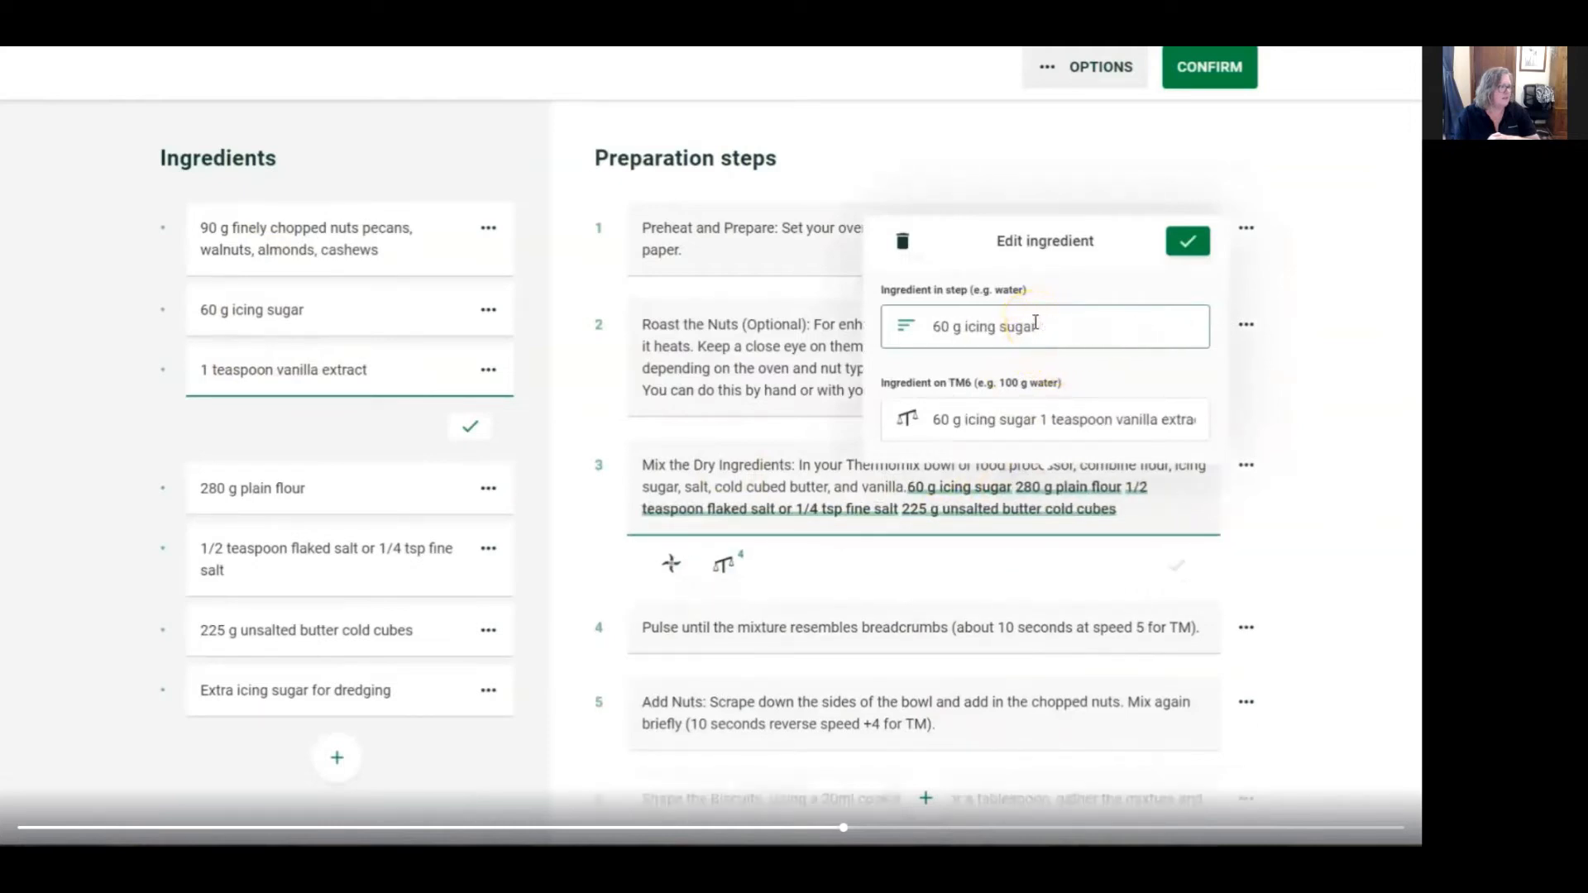
pyautogui.click(1044, 427)
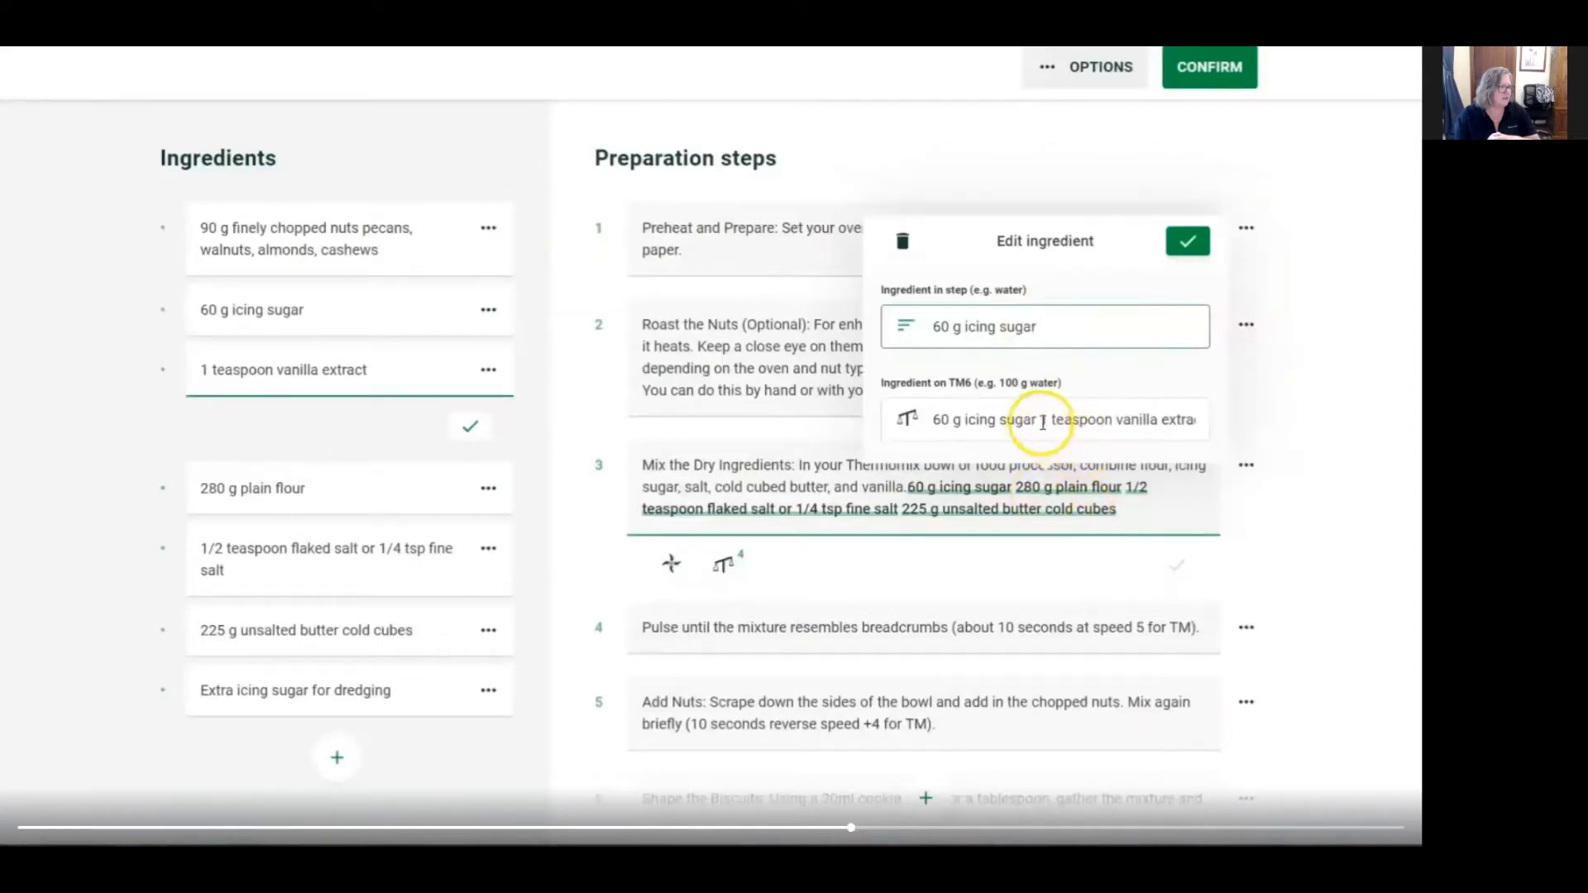
pyautogui.press('Delete')
pyautogui.press('Delete')
pyautogui.press('Delete')
pyautogui.press('Delete')
pyautogui.press('Delete')
pyautogui.press('Delete')
pyautogui.press('Delete')
pyautogui.press('Delete')
pyautogui.press('Delete')
pyautogui.press('Delete')
pyautogui.press('Delete')
pyautogui.press('Delete')
pyautogui.press('Delete')
pyautogui.press('Delete')
pyautogui.press('Delete')
pyautogui.press('Delete')
pyautogui.press('Delete')
pyautogui.press('Delete')
pyautogui.press('Delete')
pyautogui.press('Delete')
pyautogui.press('Delete')
pyautogui.press('Delete')
pyautogui.press('Delete')
pyautogui.press('Delete')
pyautogui.click(1187, 240)
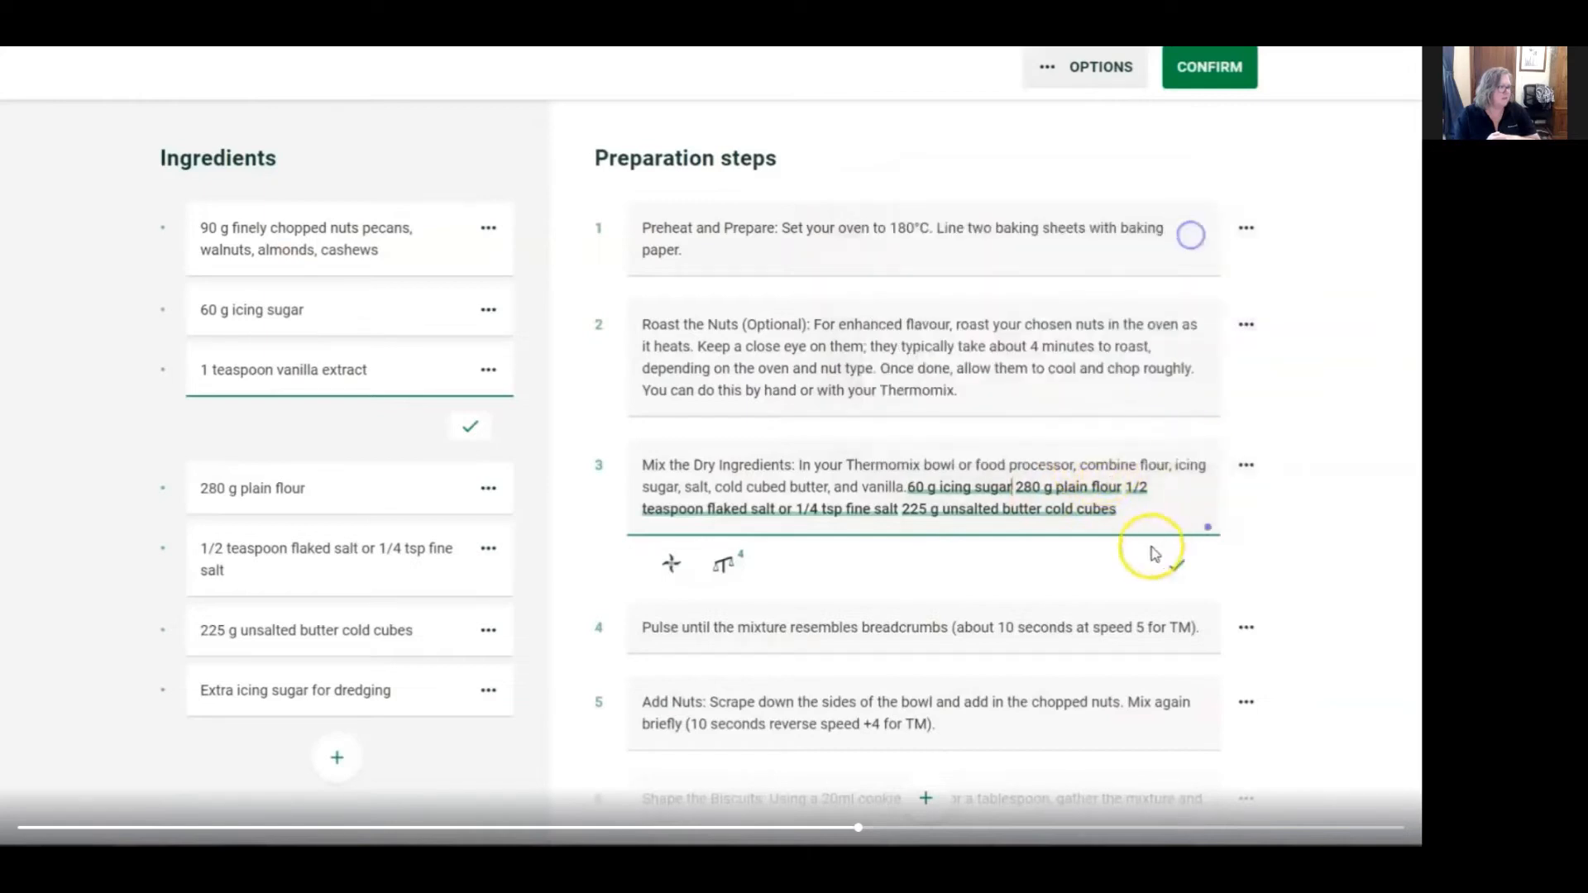
# Link "1 teaspoon vanilla extract" after the icing sugar in preparation step 3 and save the step
pyautogui.click(728, 569)
pyautogui.click(684, 437)
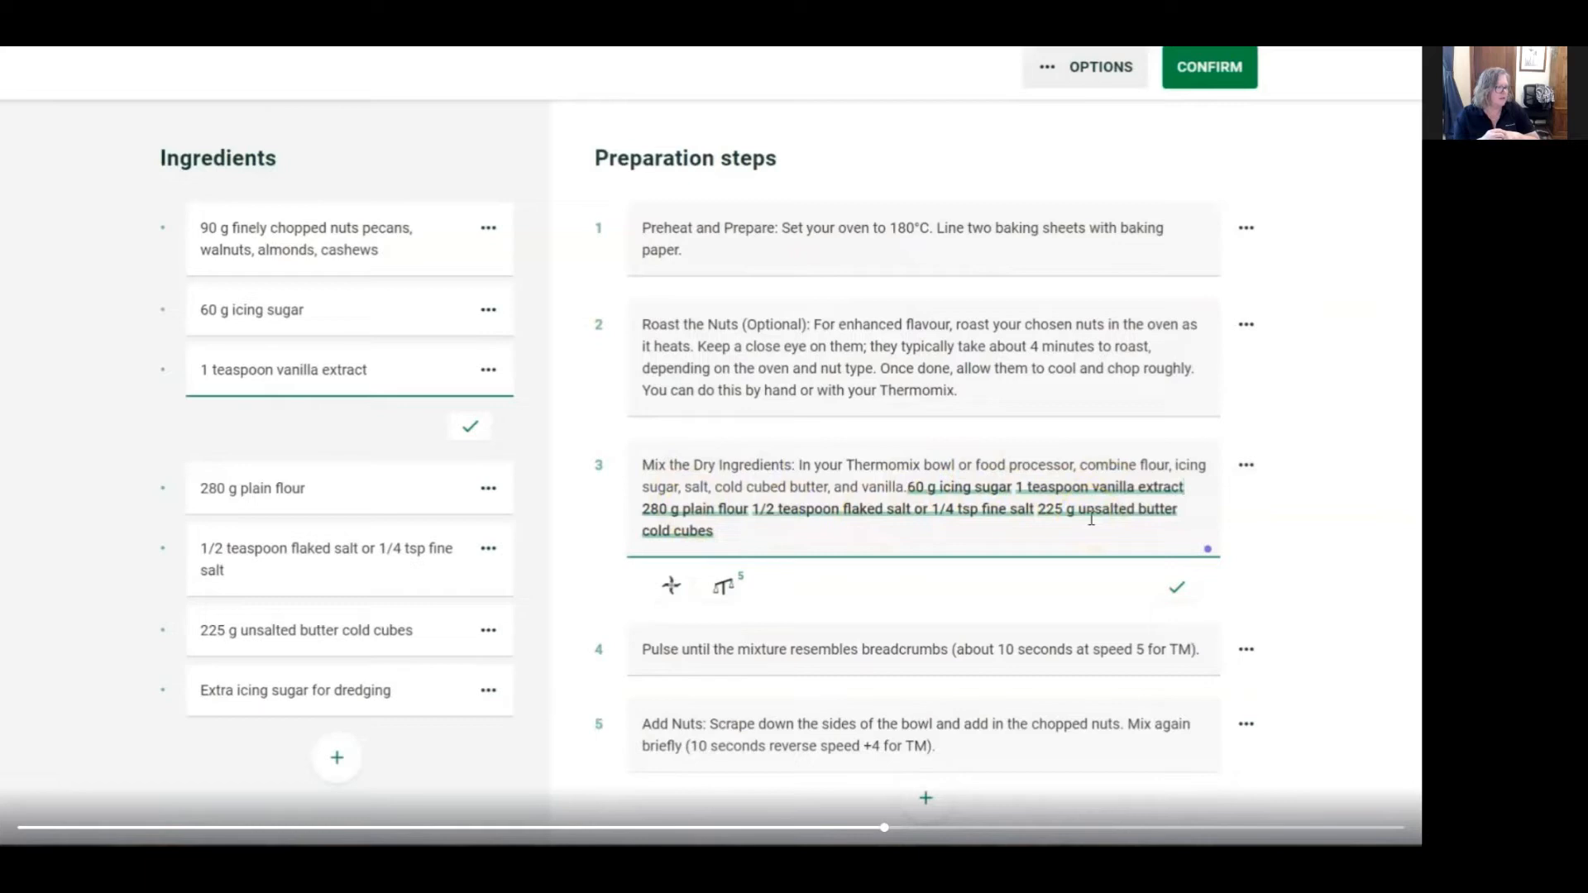
pyautogui.click(1174, 591)
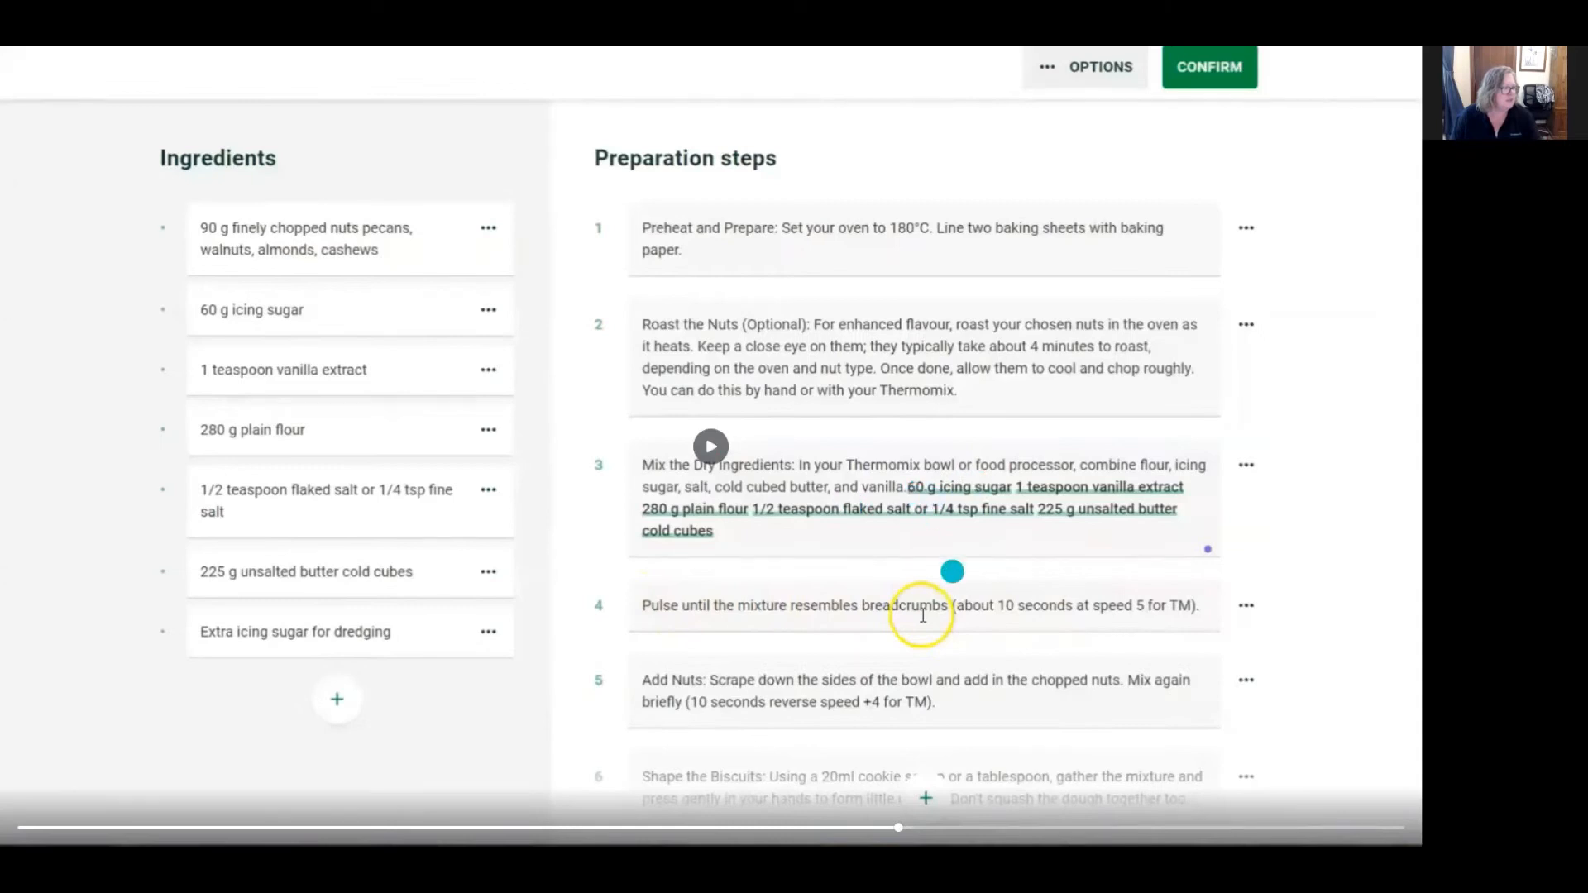
# Save preparation step 4 with its cooking setting of 10 sec/speed 5
pyautogui.click(723, 452)
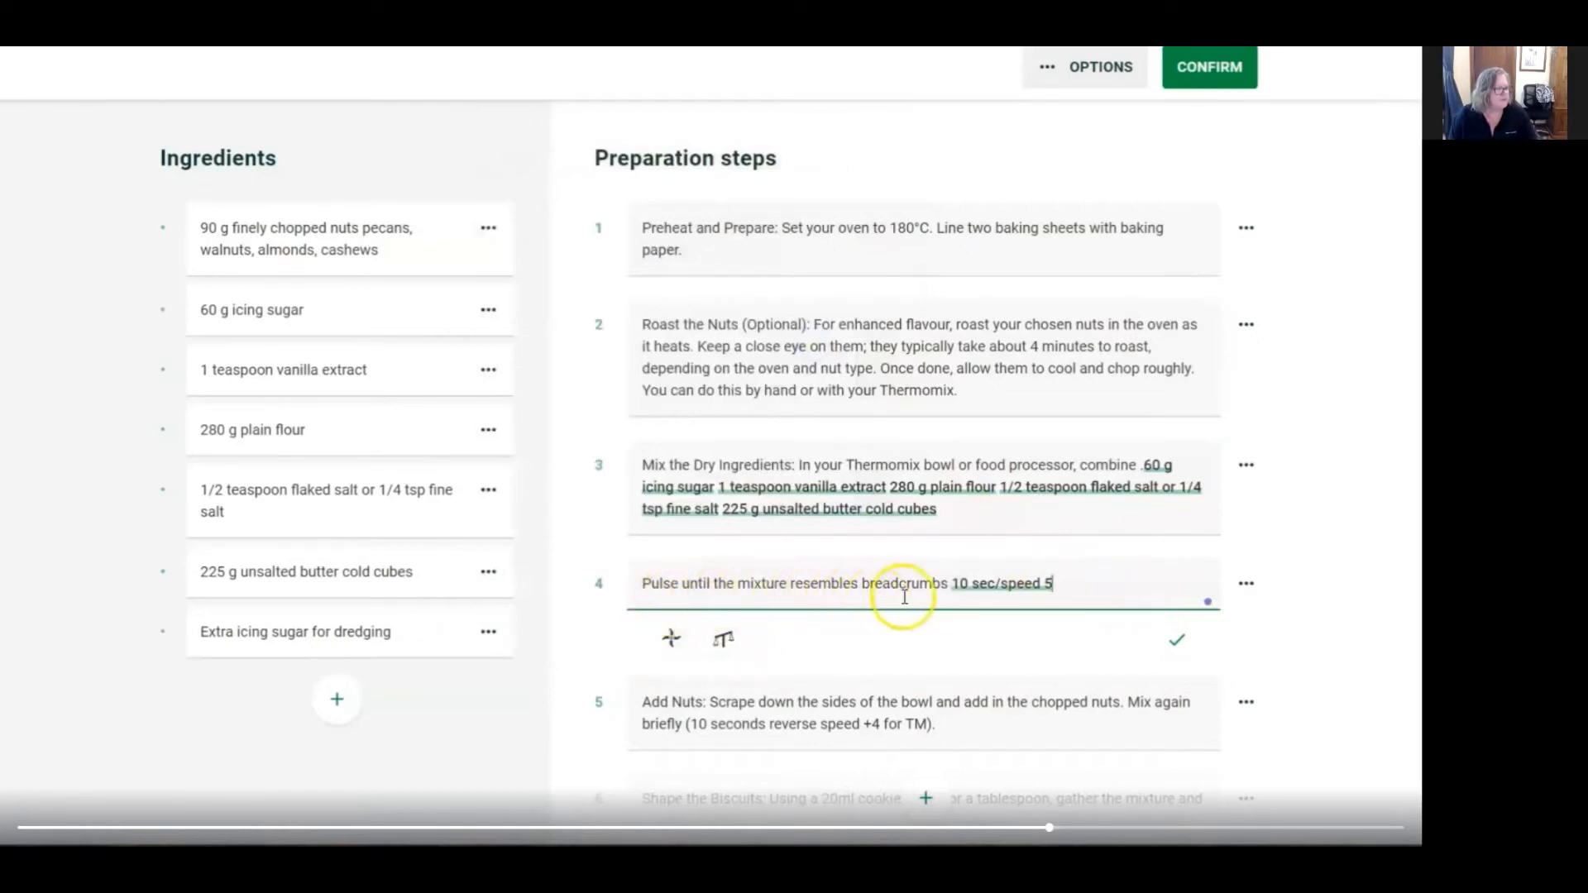
pyautogui.click(1172, 643)
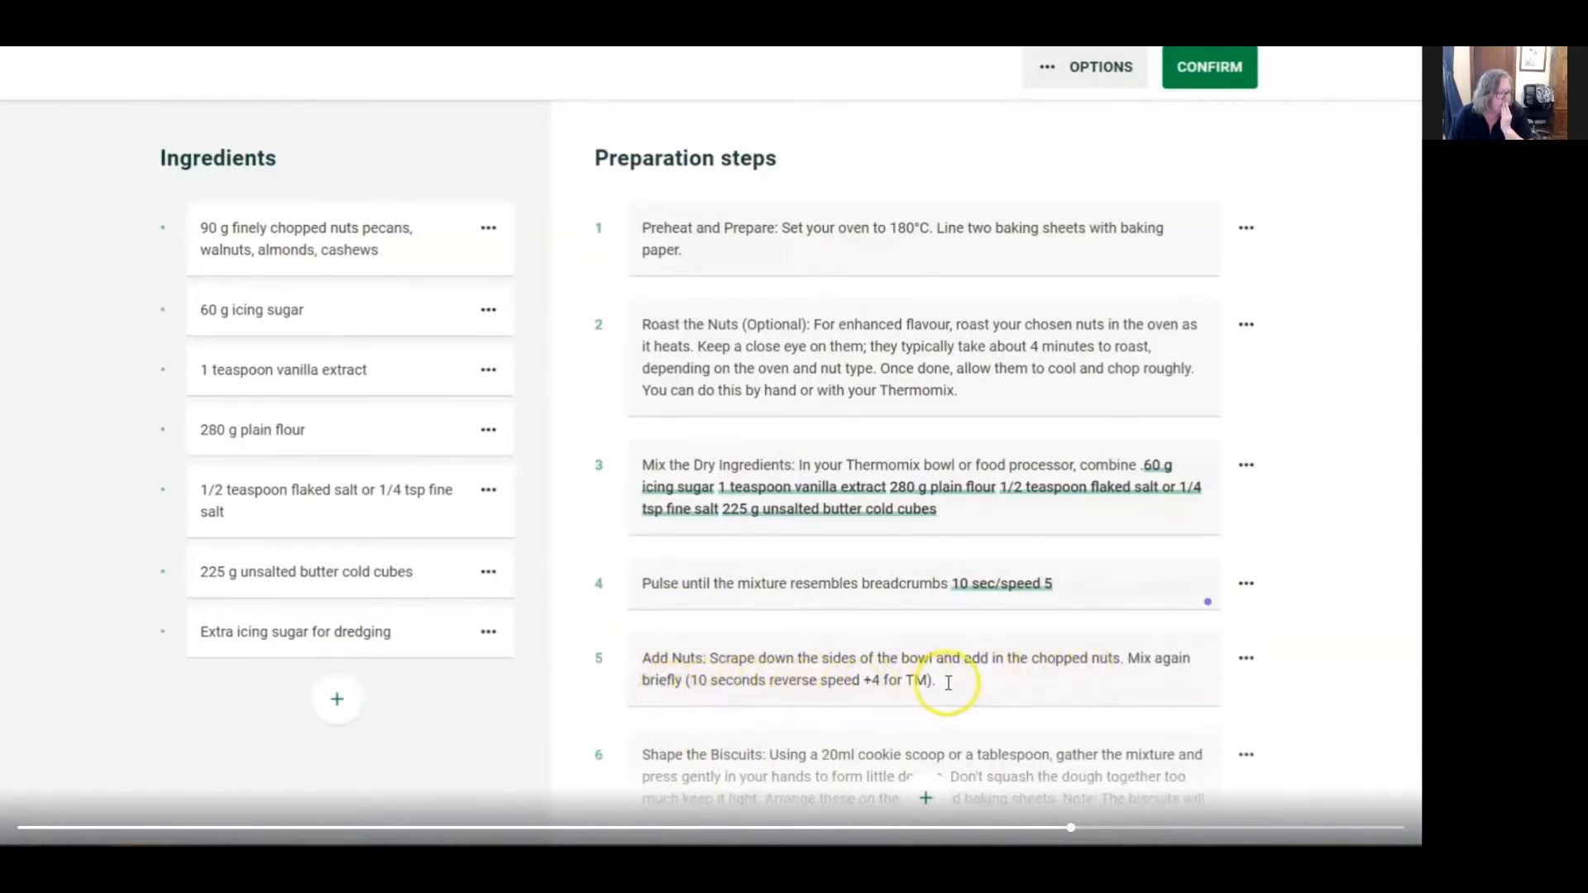
# Add a manual cooking setting of 10 seconds, reverse, speed 4 to the end of the Add Nuts step
pyautogui.scroll(-4, 1010, 691)
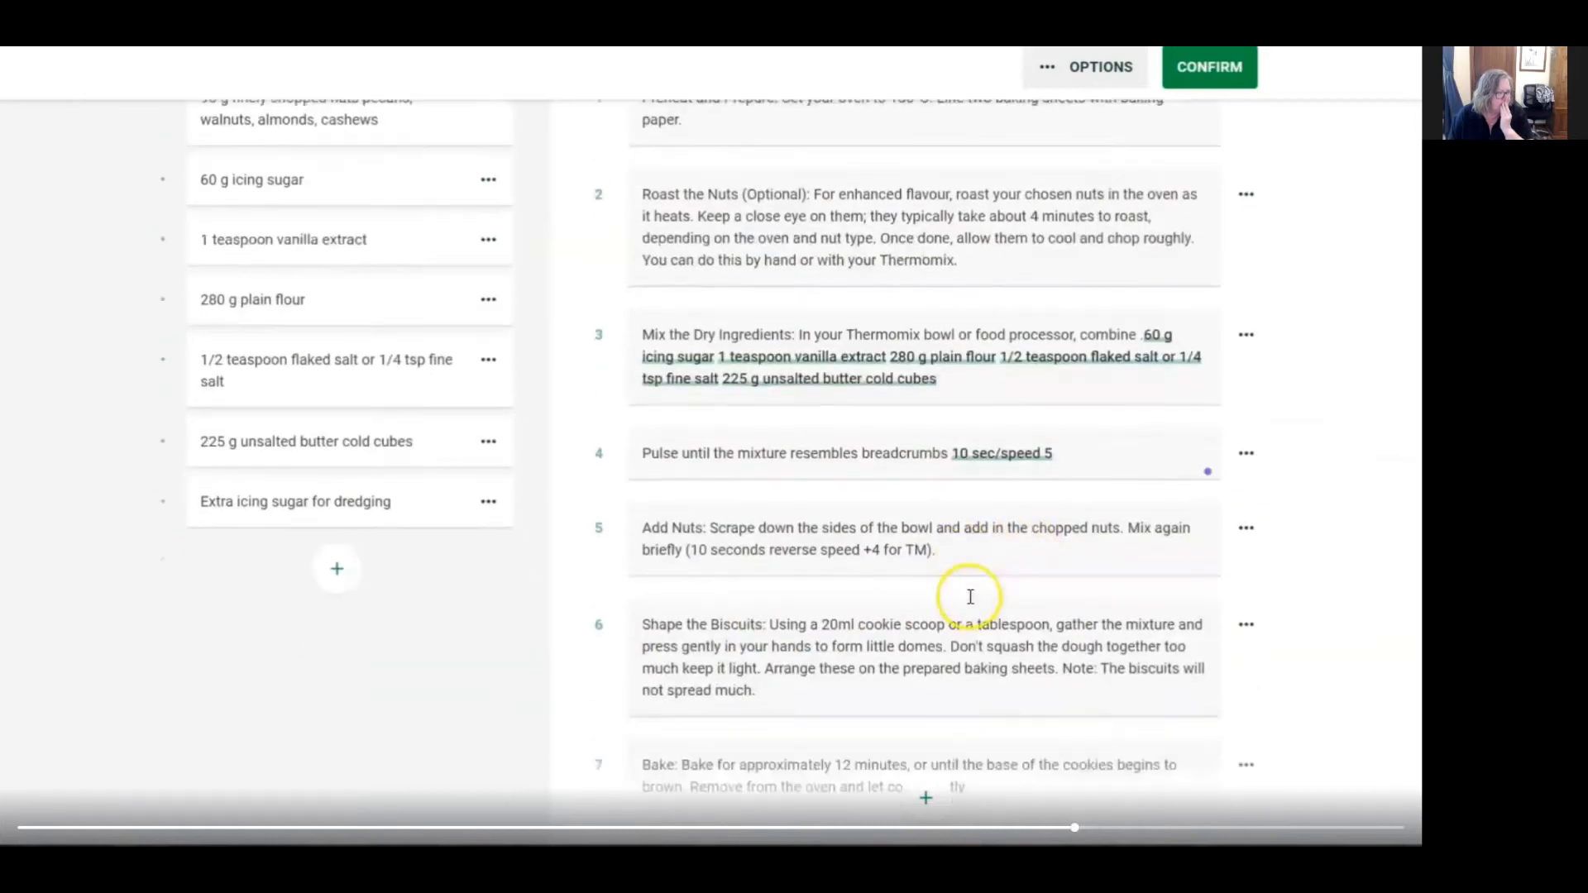
pyautogui.click(969, 354)
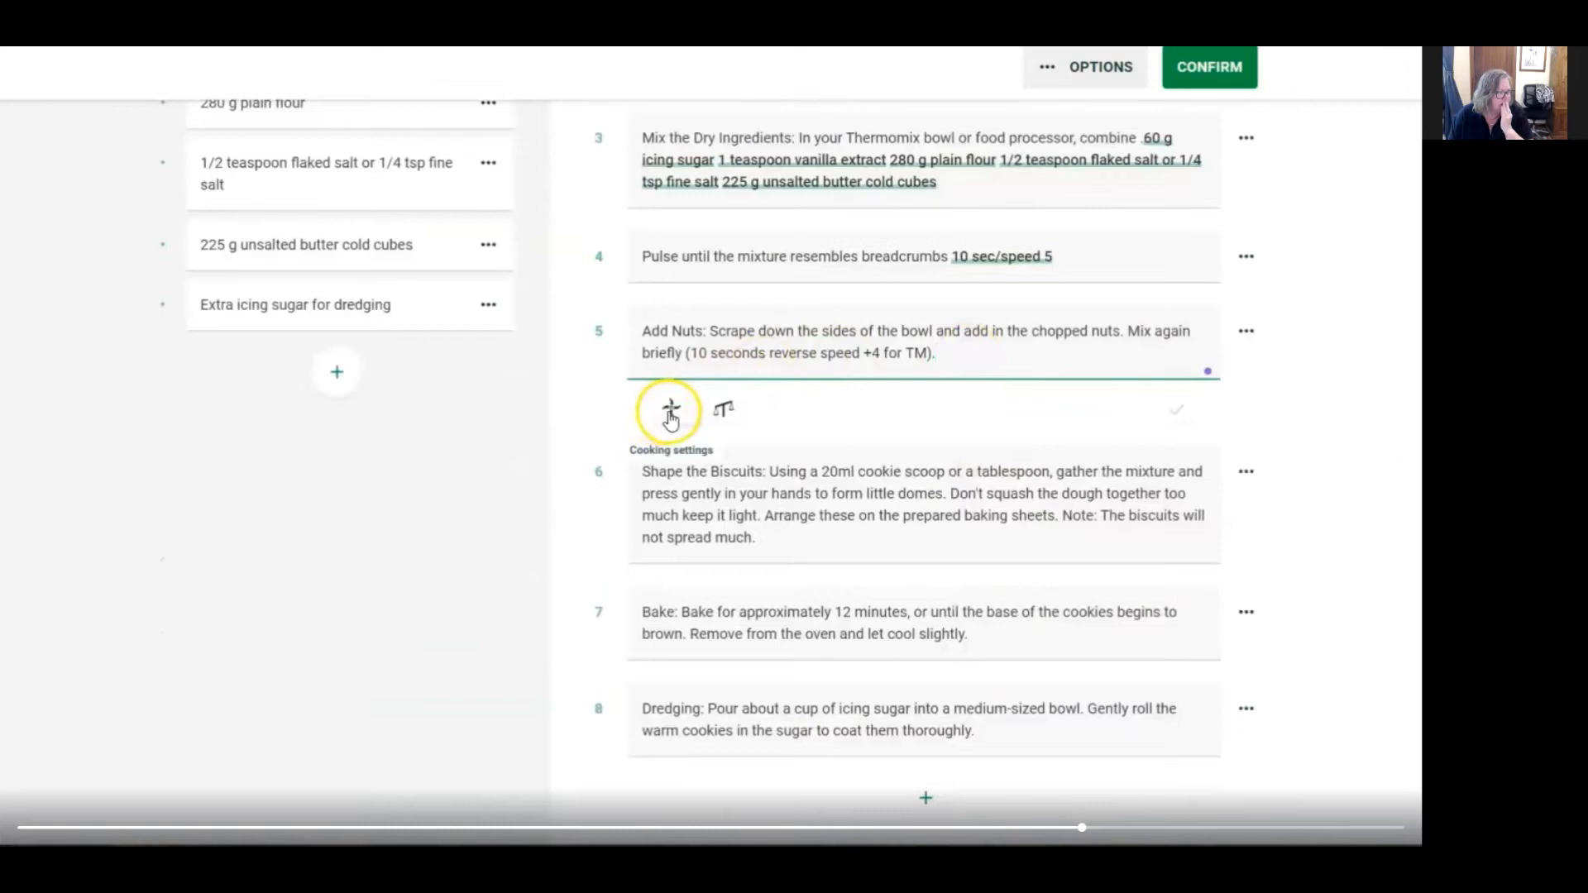
pyautogui.click(676, 413)
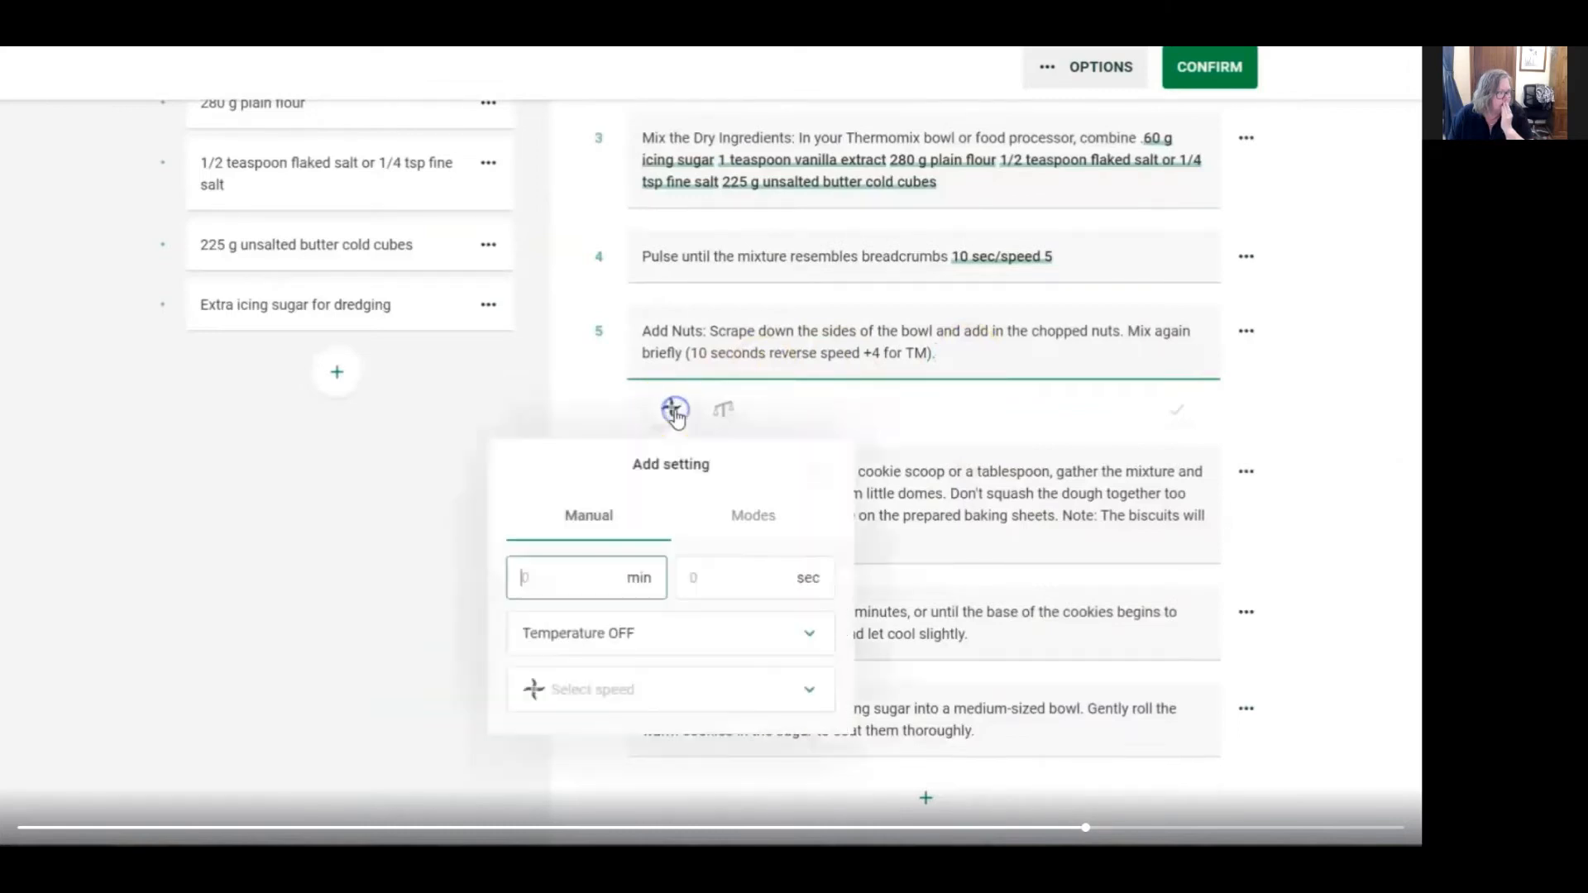
pyautogui.click(716, 578)
pyautogui.write('10')
pyautogui.click(584, 690)
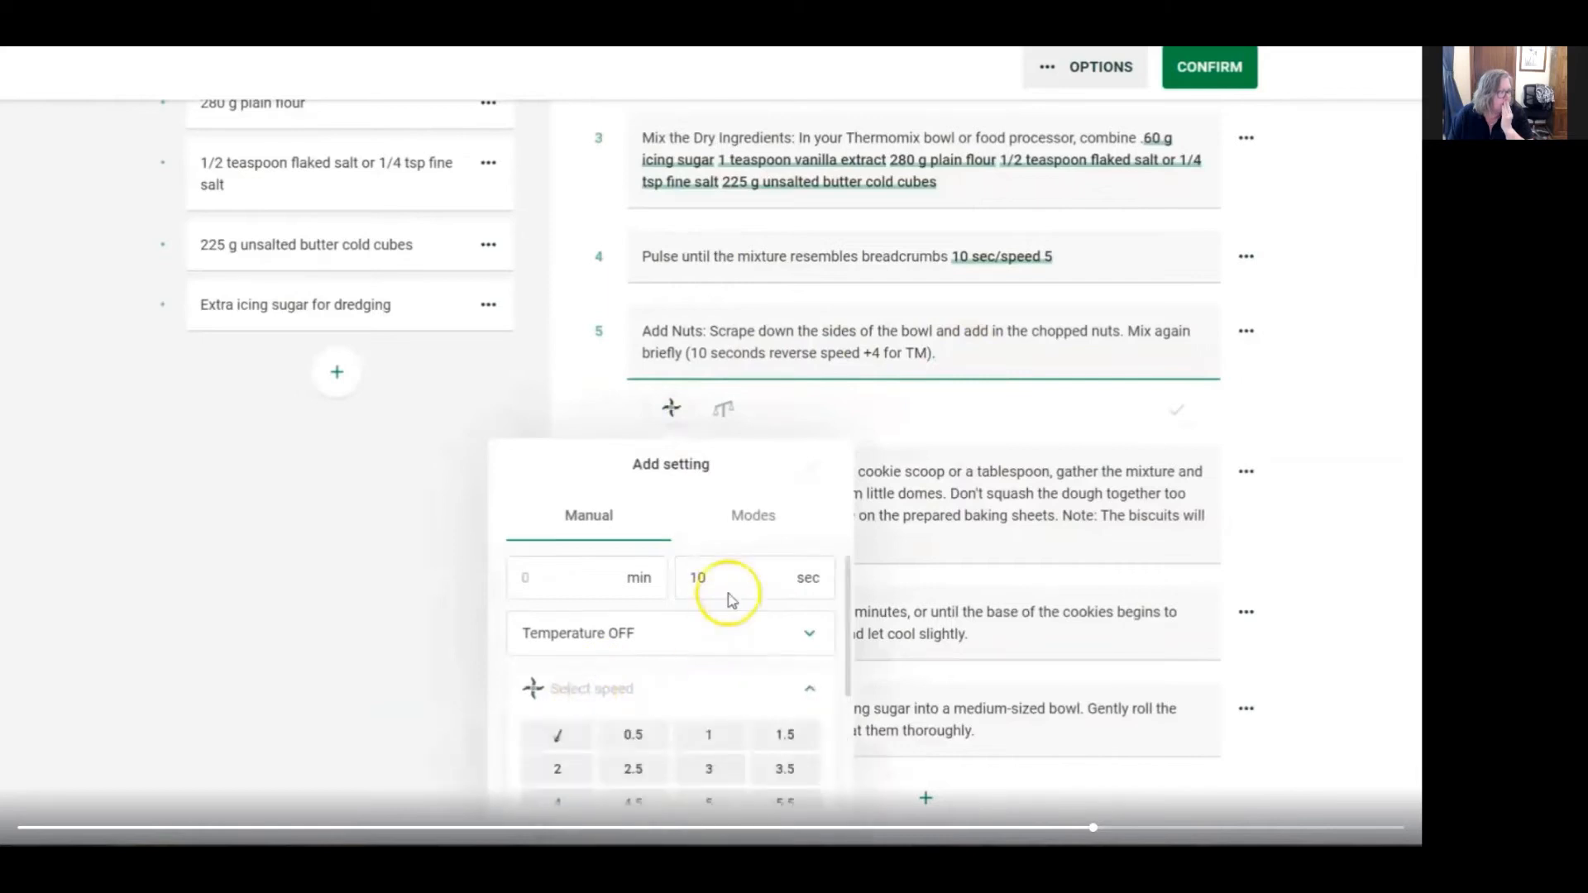
pyautogui.scroll(-3, 670, 682)
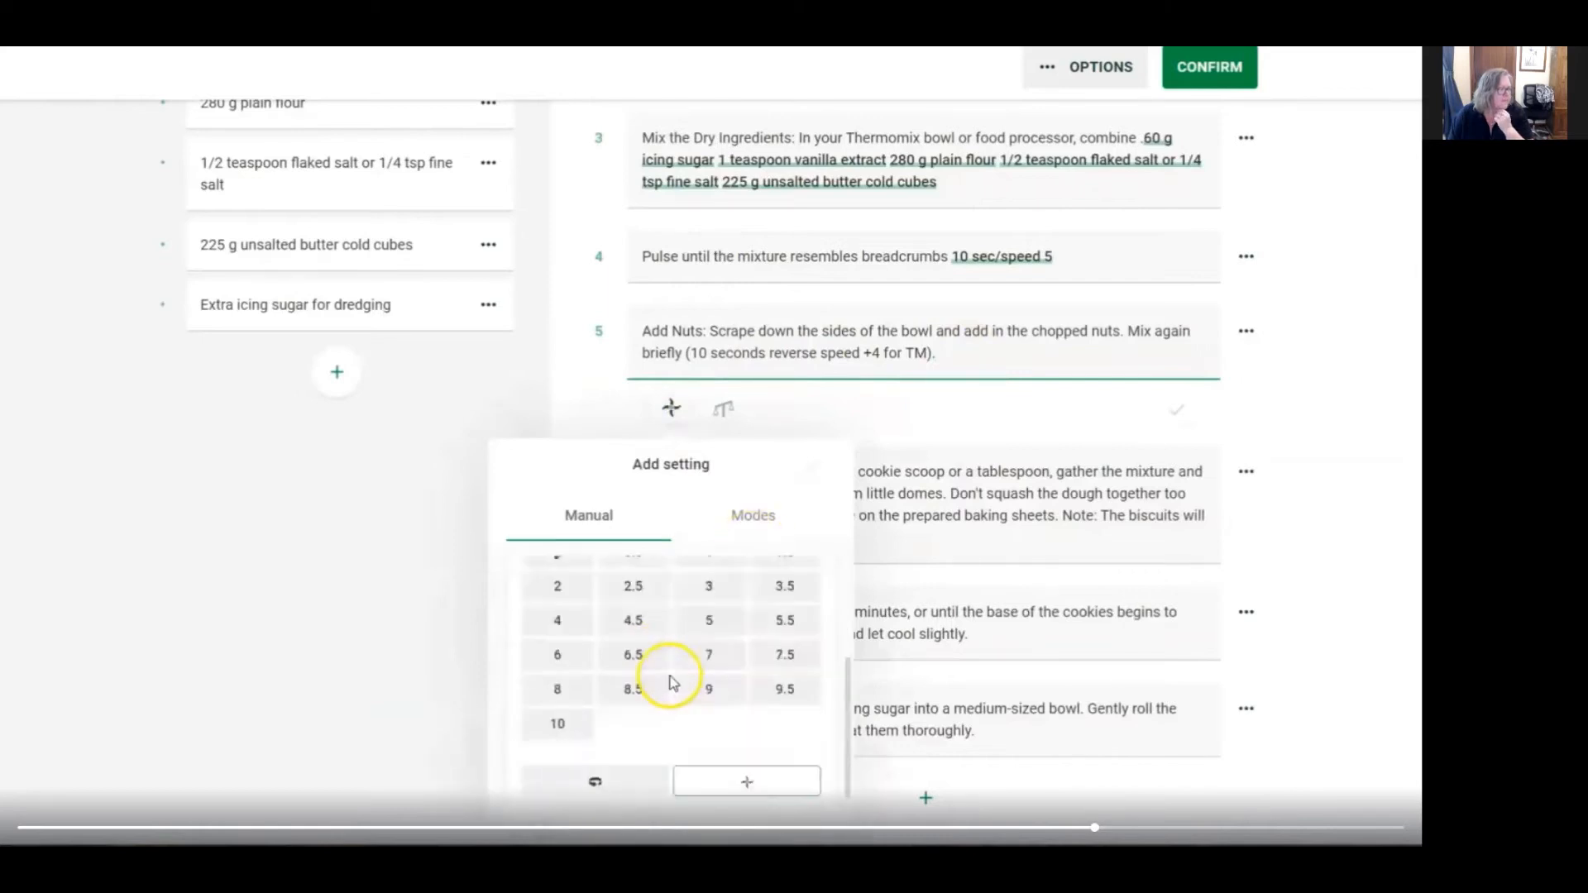
pyautogui.click(567, 622)
pyautogui.click(673, 688)
pyautogui.scroll(-3, 678, 703)
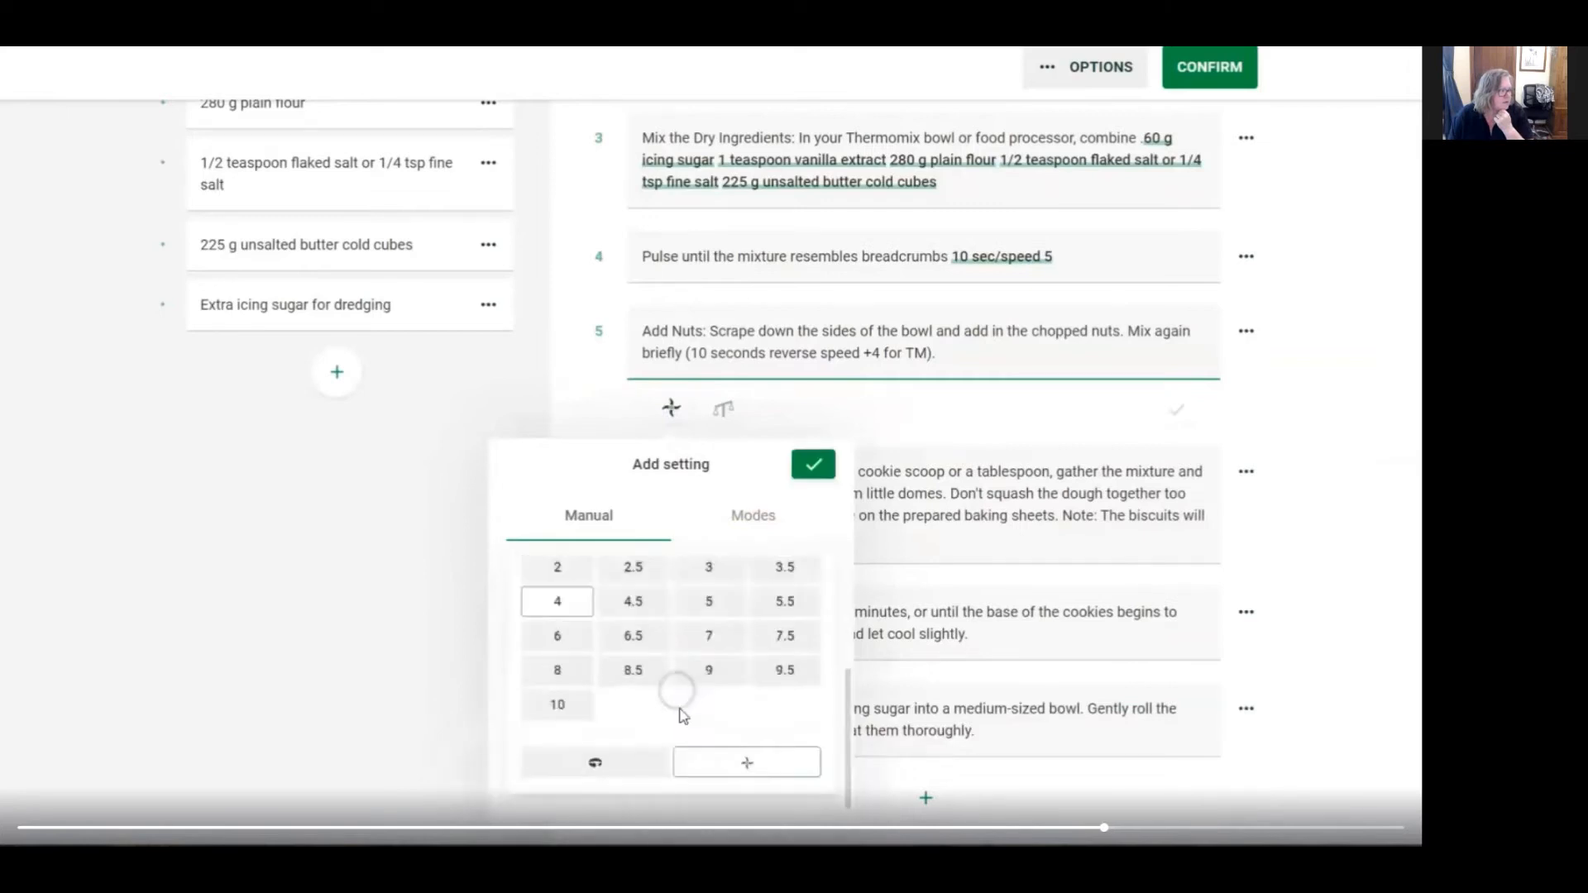
pyautogui.click(592, 765)
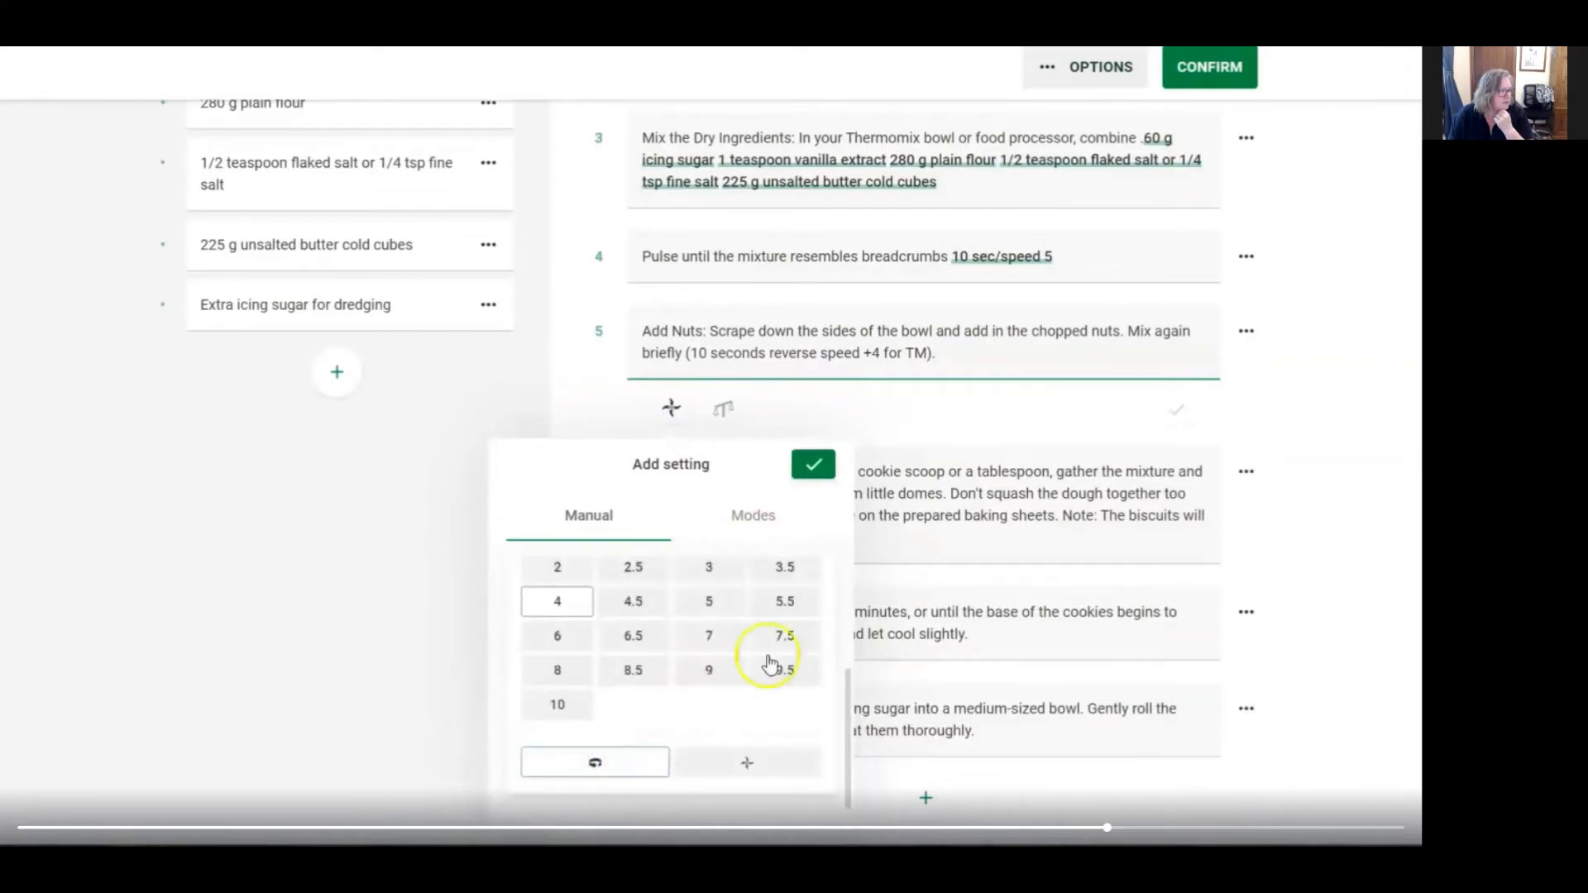
pyautogui.click(814, 464)
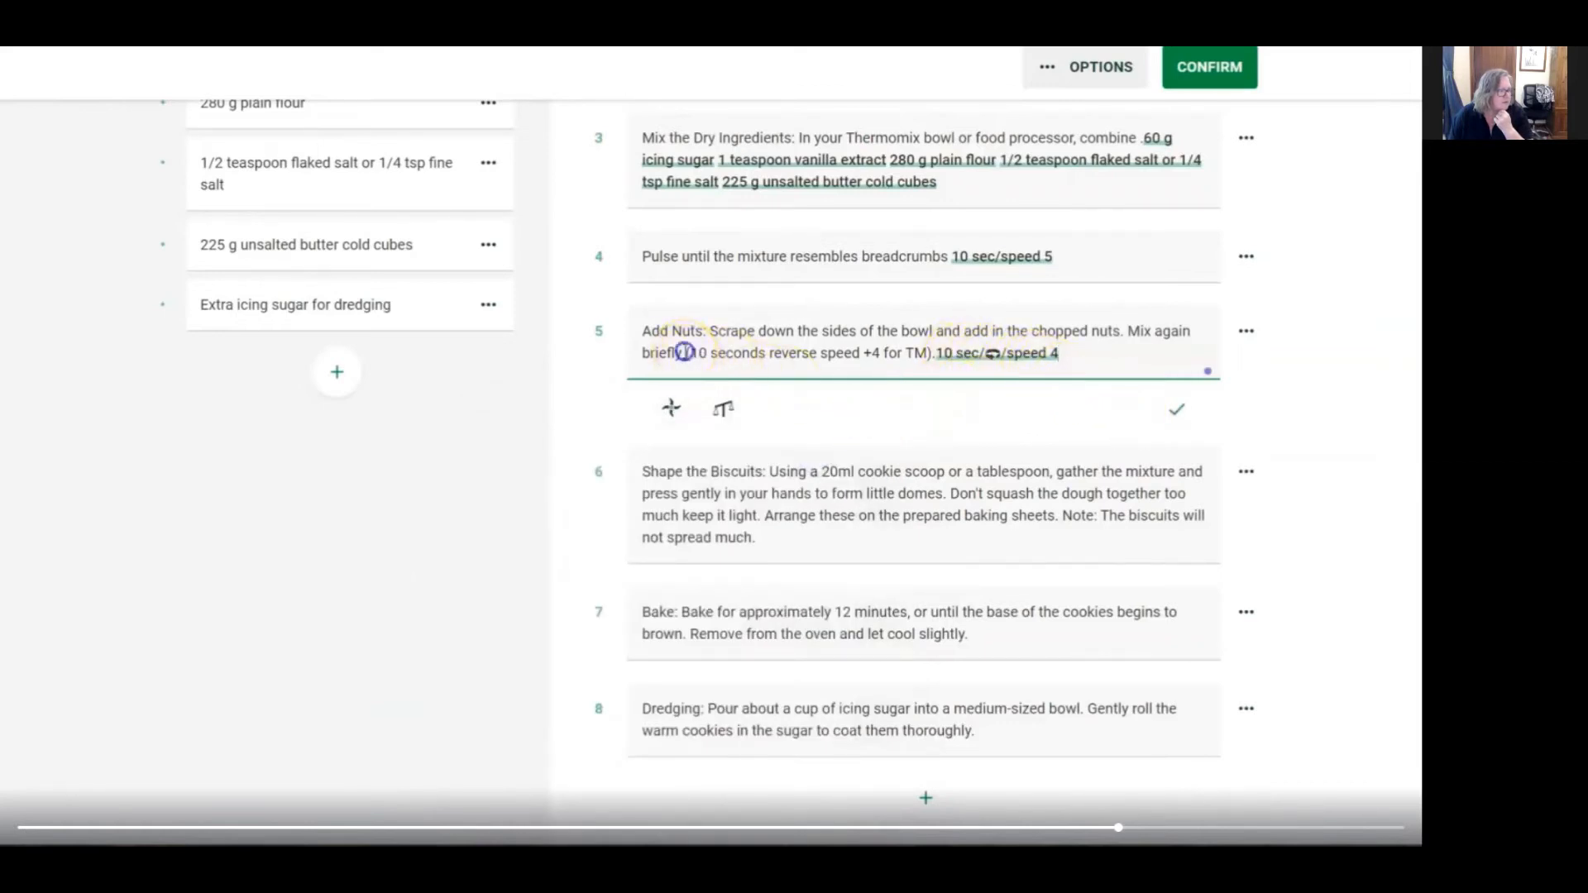
# Delete the written "(10 seconds reverse speed +4 for TM)" from the Add Nuts step and save it
pyautogui.press('Delete')
pyautogui.press('Delete')
pyautogui.press('Delete')
pyautogui.press('Delete')
pyautogui.press('Delete')
pyautogui.press('Delete')
pyautogui.press('Delete')
pyautogui.press('Delete')
pyautogui.press('Delete')
pyautogui.press('Delete')
pyautogui.press('Delete')
pyautogui.press('Delete')
pyautogui.press('Delete')
pyautogui.press('Delete')
pyautogui.press('Delete')
pyautogui.press('Delete')
pyautogui.press('Delete')
pyautogui.press('Delete')
pyautogui.press('Delete')
pyautogui.press('Delete')
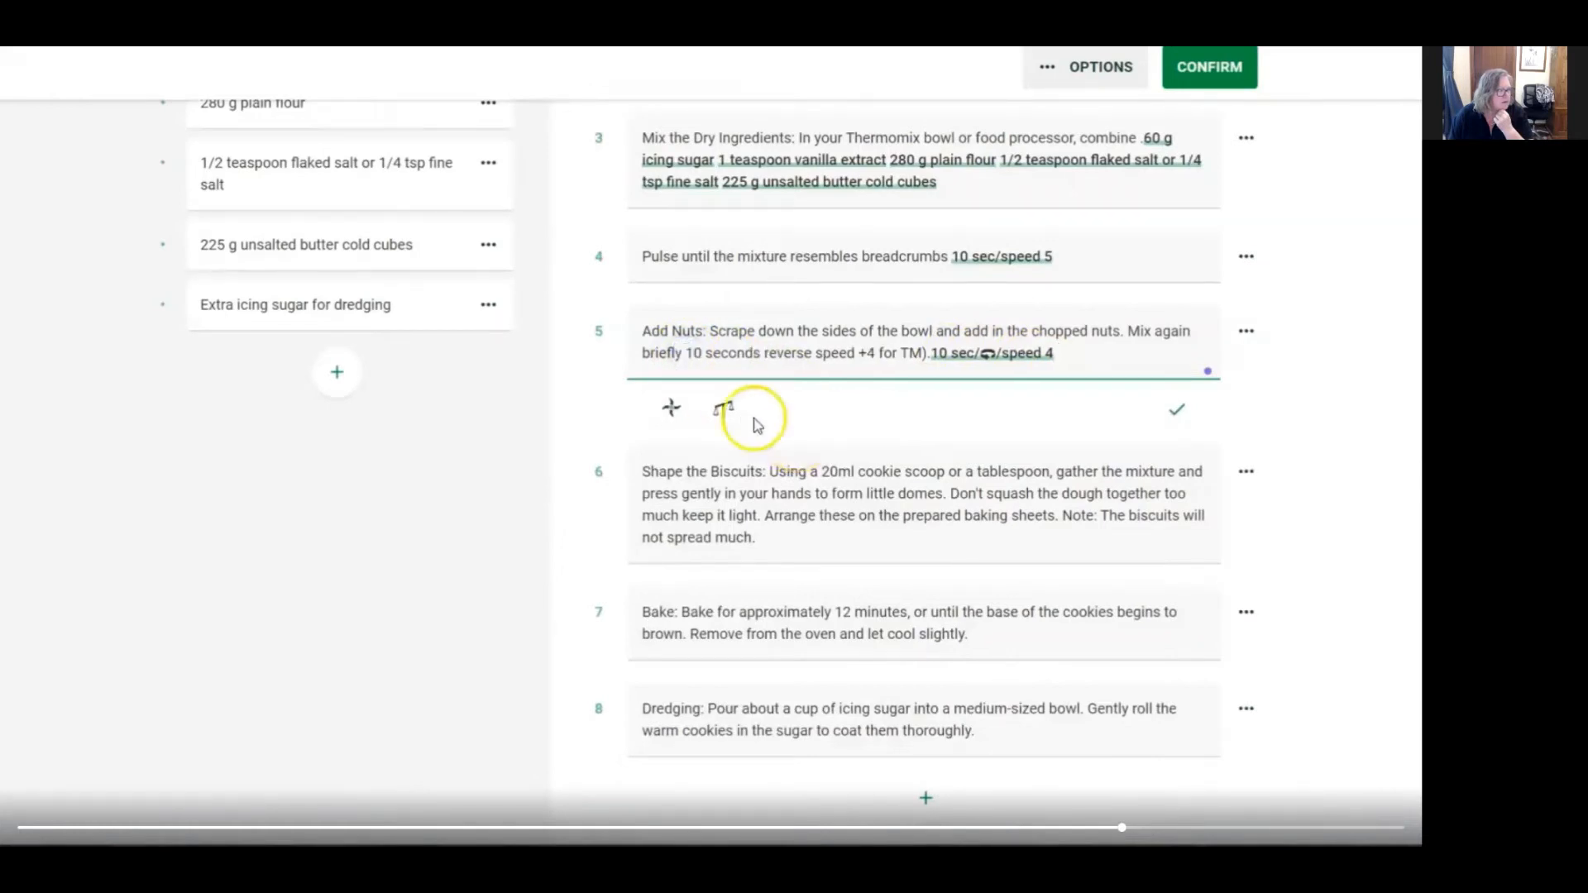
pyautogui.press('Delete')
pyautogui.press('Delete')
pyautogui.press('Delete')
pyautogui.press('Delete')
pyautogui.press('Delete')
pyautogui.press('Delete')
pyautogui.press('Delete')
pyautogui.press('Delete')
pyautogui.press('Delete')
pyautogui.press('Delete')
pyautogui.press('Delete')
pyautogui.press('Delete')
pyautogui.press('Delete')
pyautogui.press('Delete')
pyautogui.press('Delete')
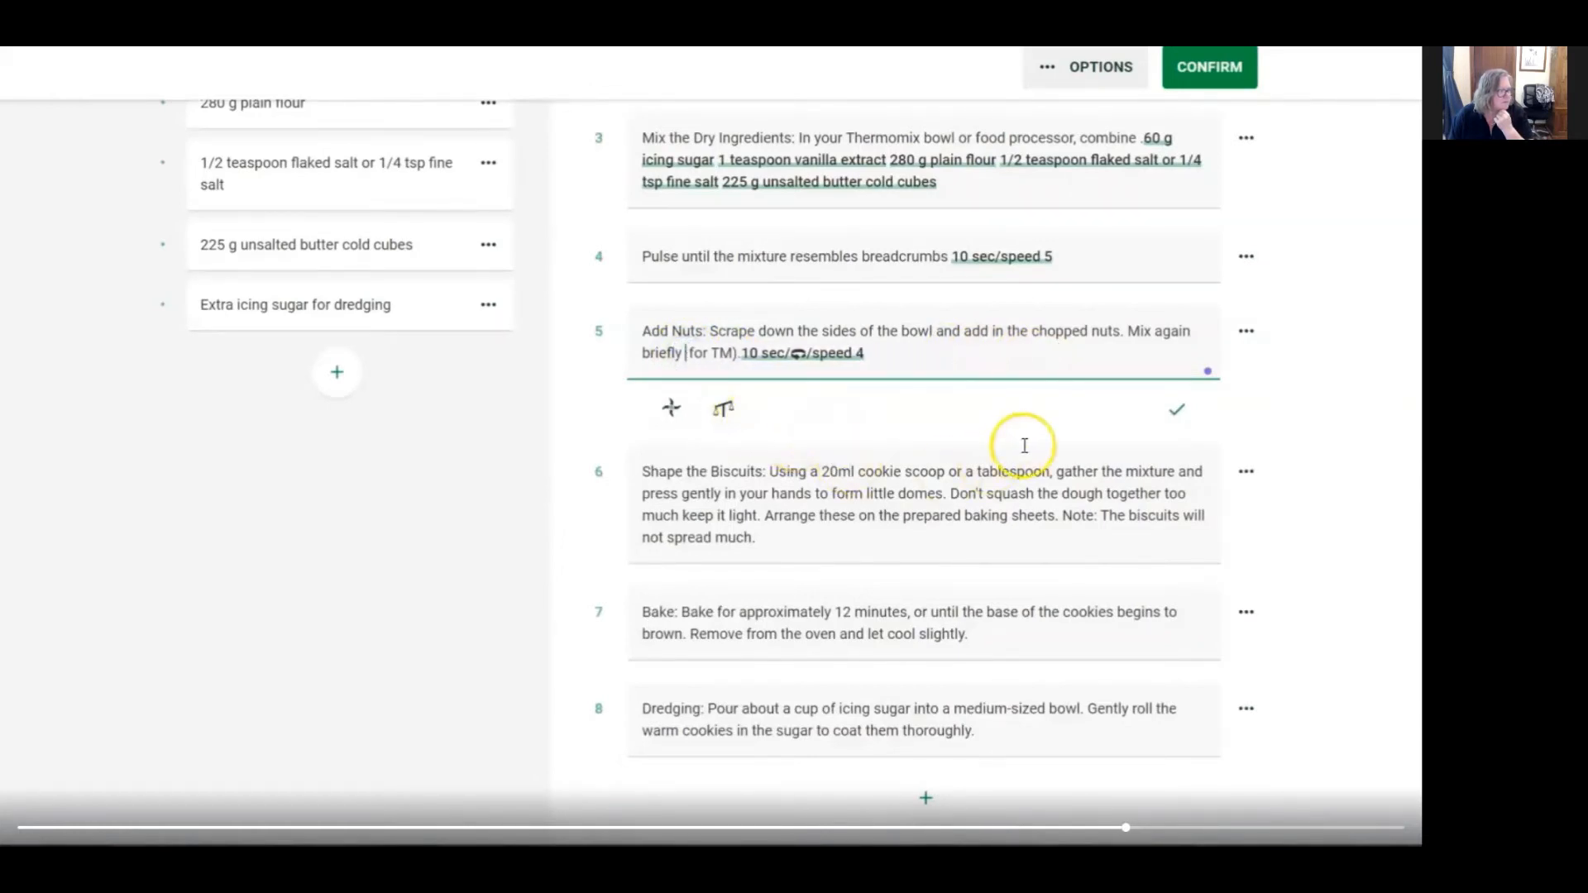
pyautogui.press('Delete')
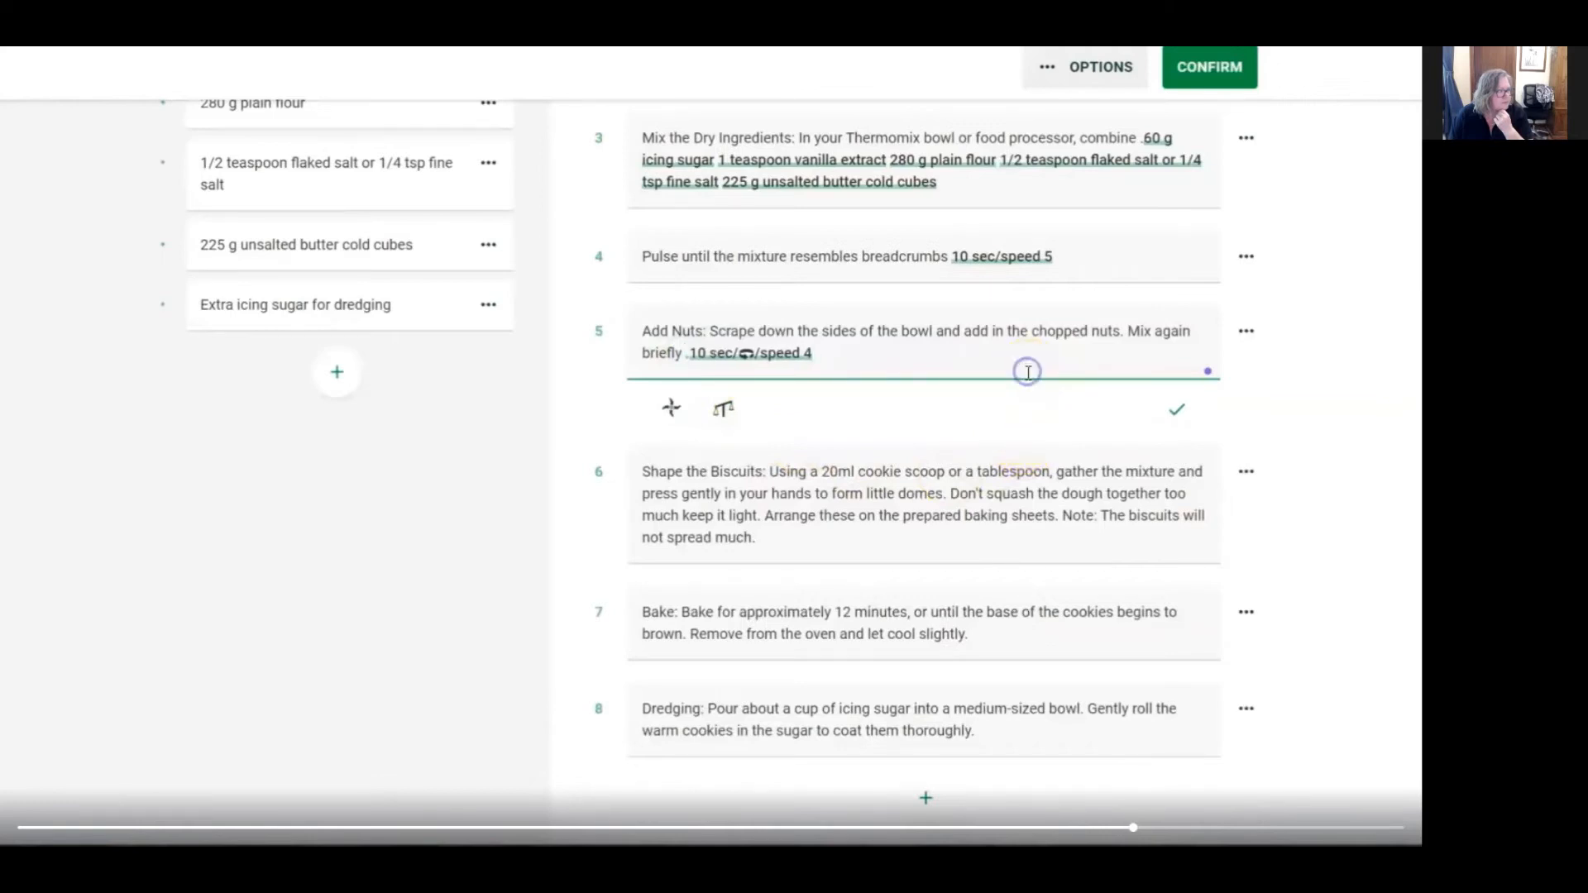
pyautogui.click(1176, 409)
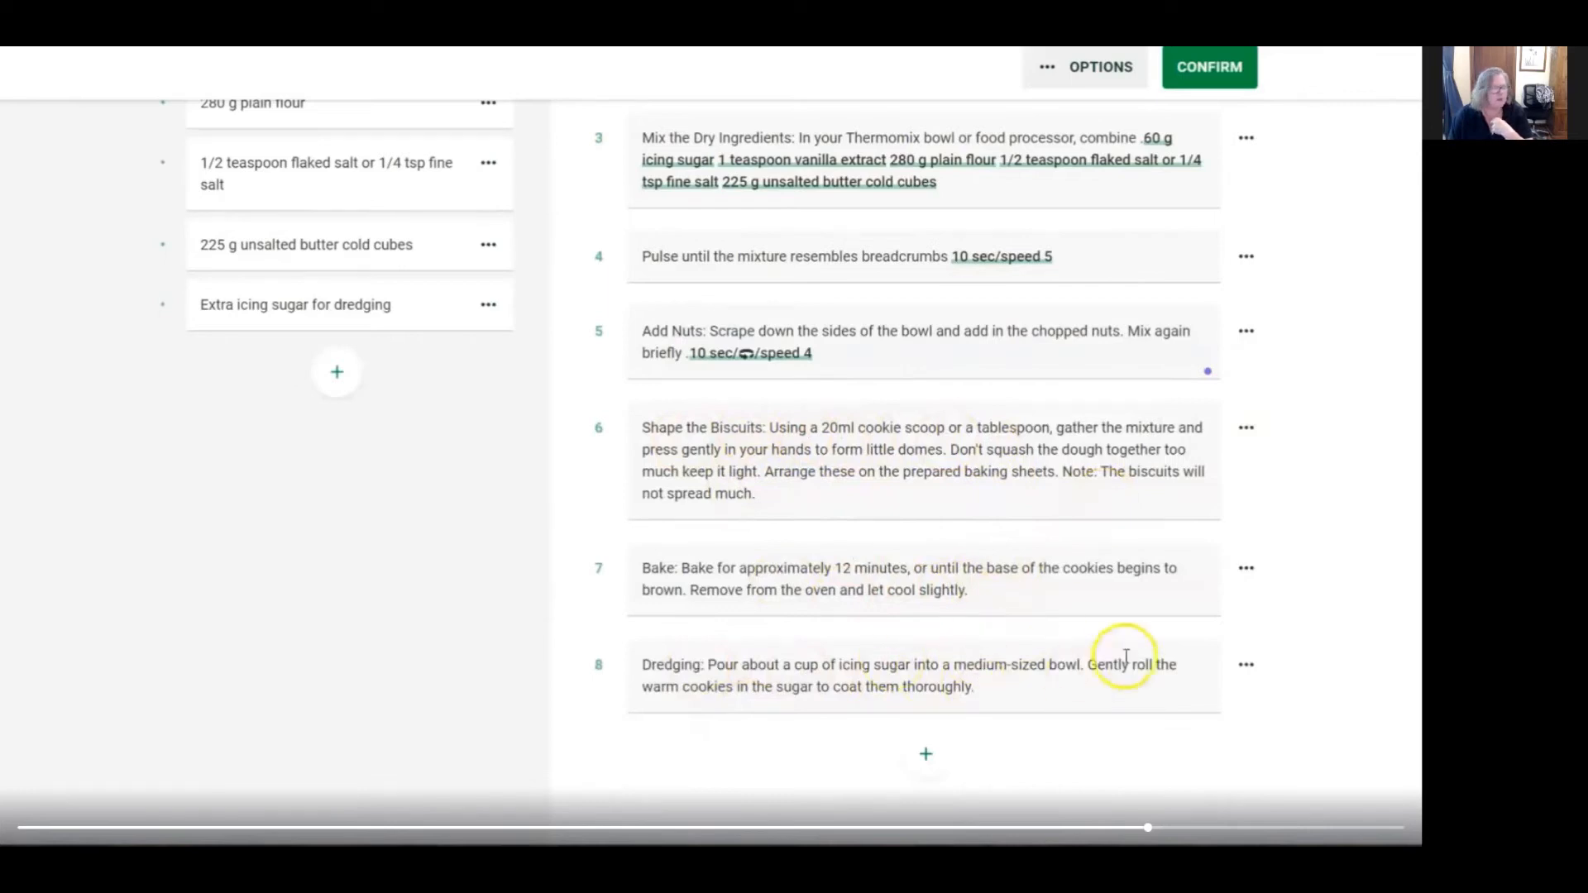
pyautogui.scroll(3, 1127, 579)
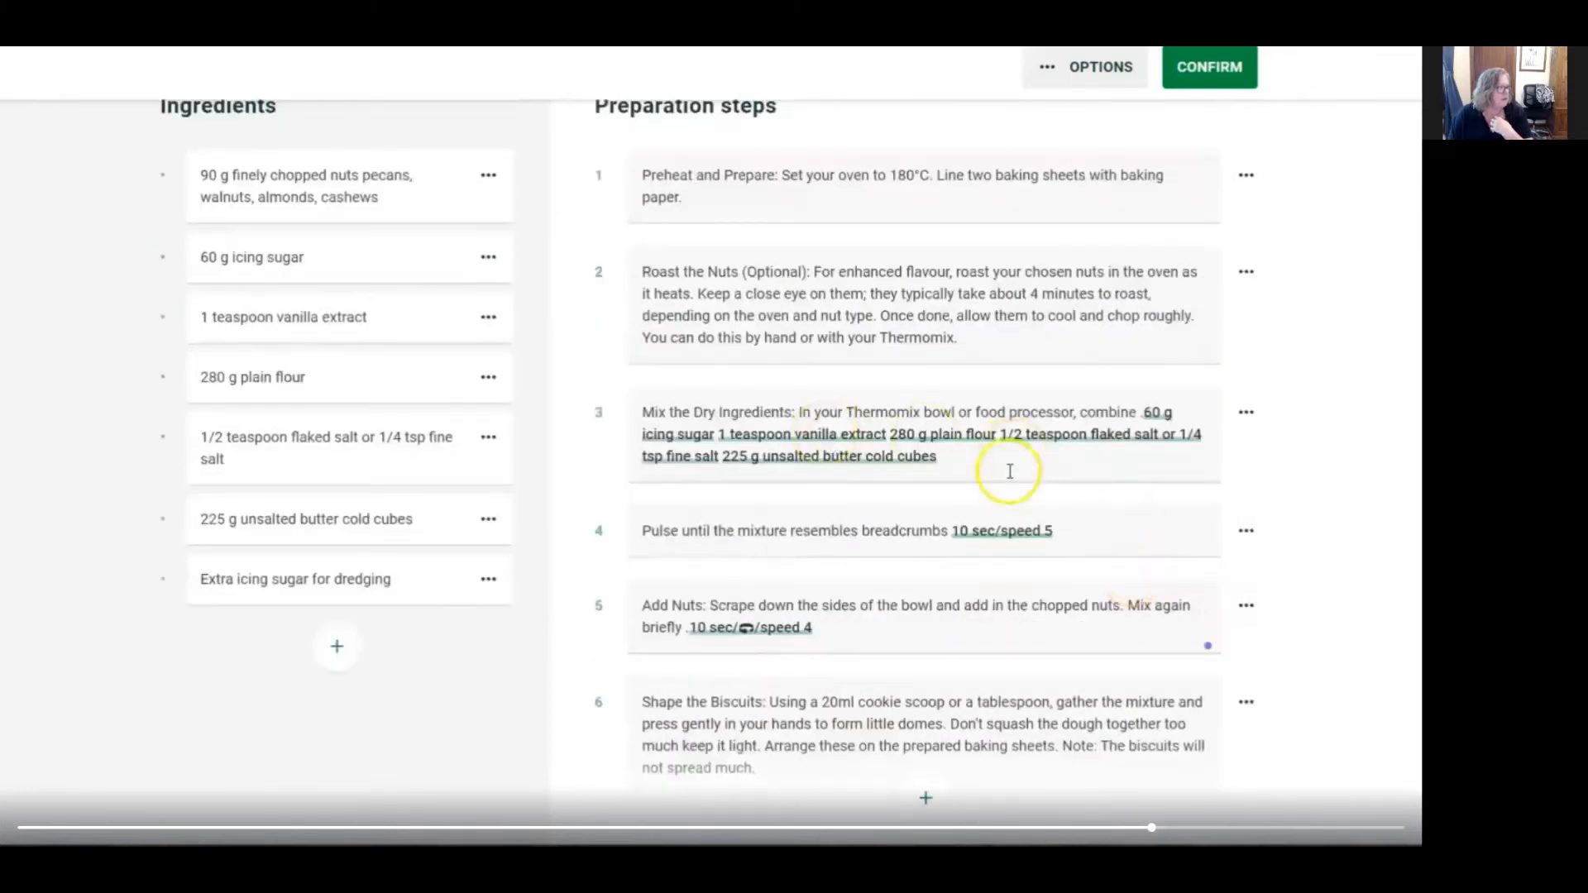
# Confirm the edited ingredients and preparation steps, and open the file picker for the recipe's image upload
pyautogui.scroll(1, 1056, 567)
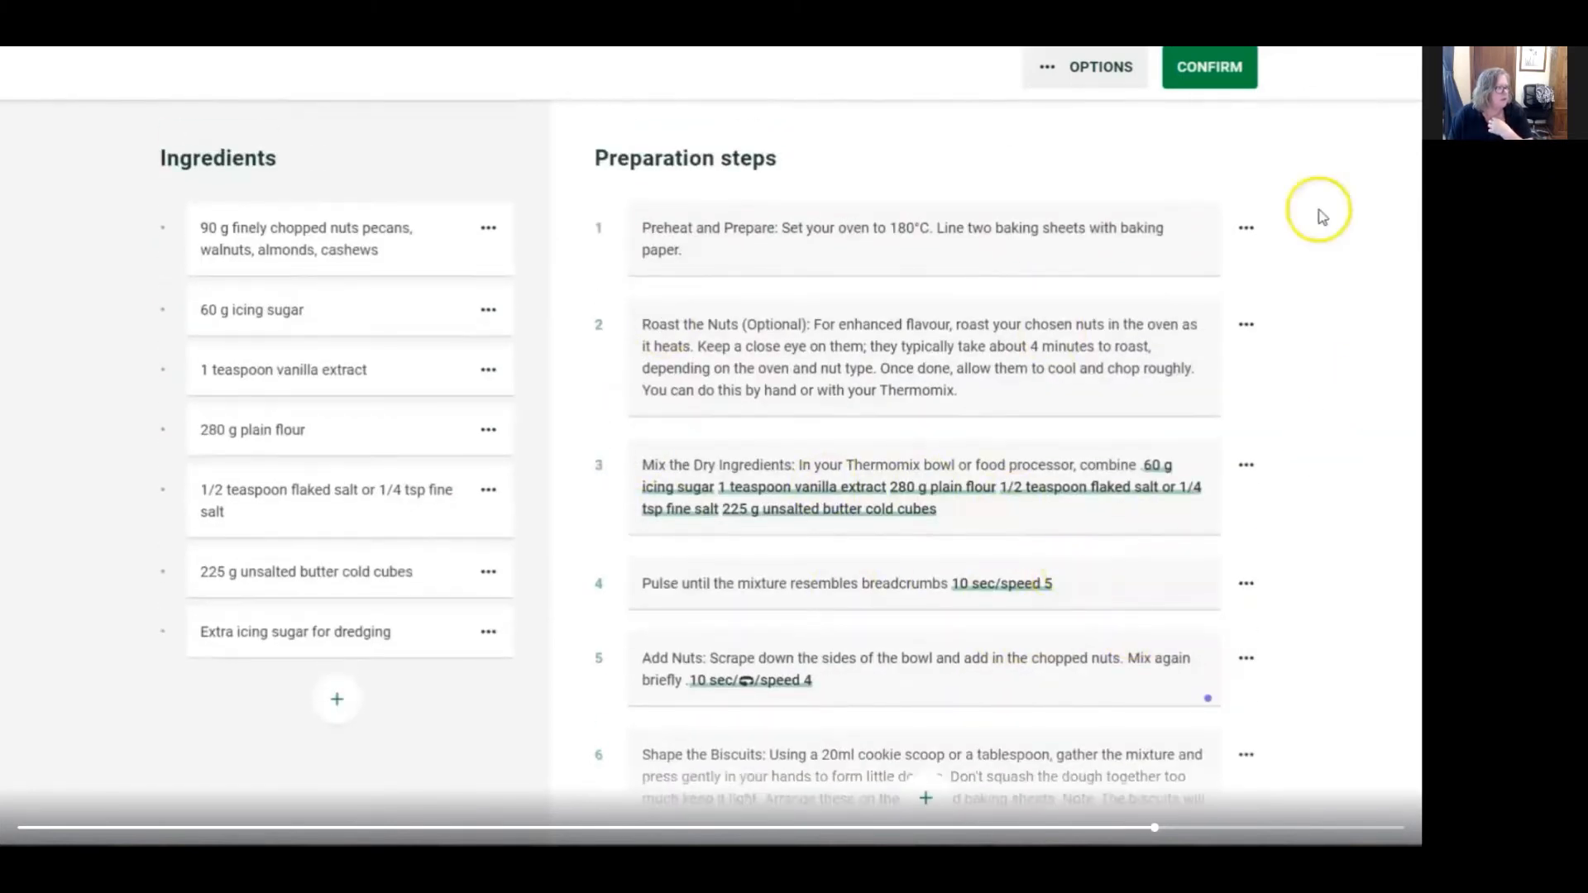
pyautogui.click(1218, 68)
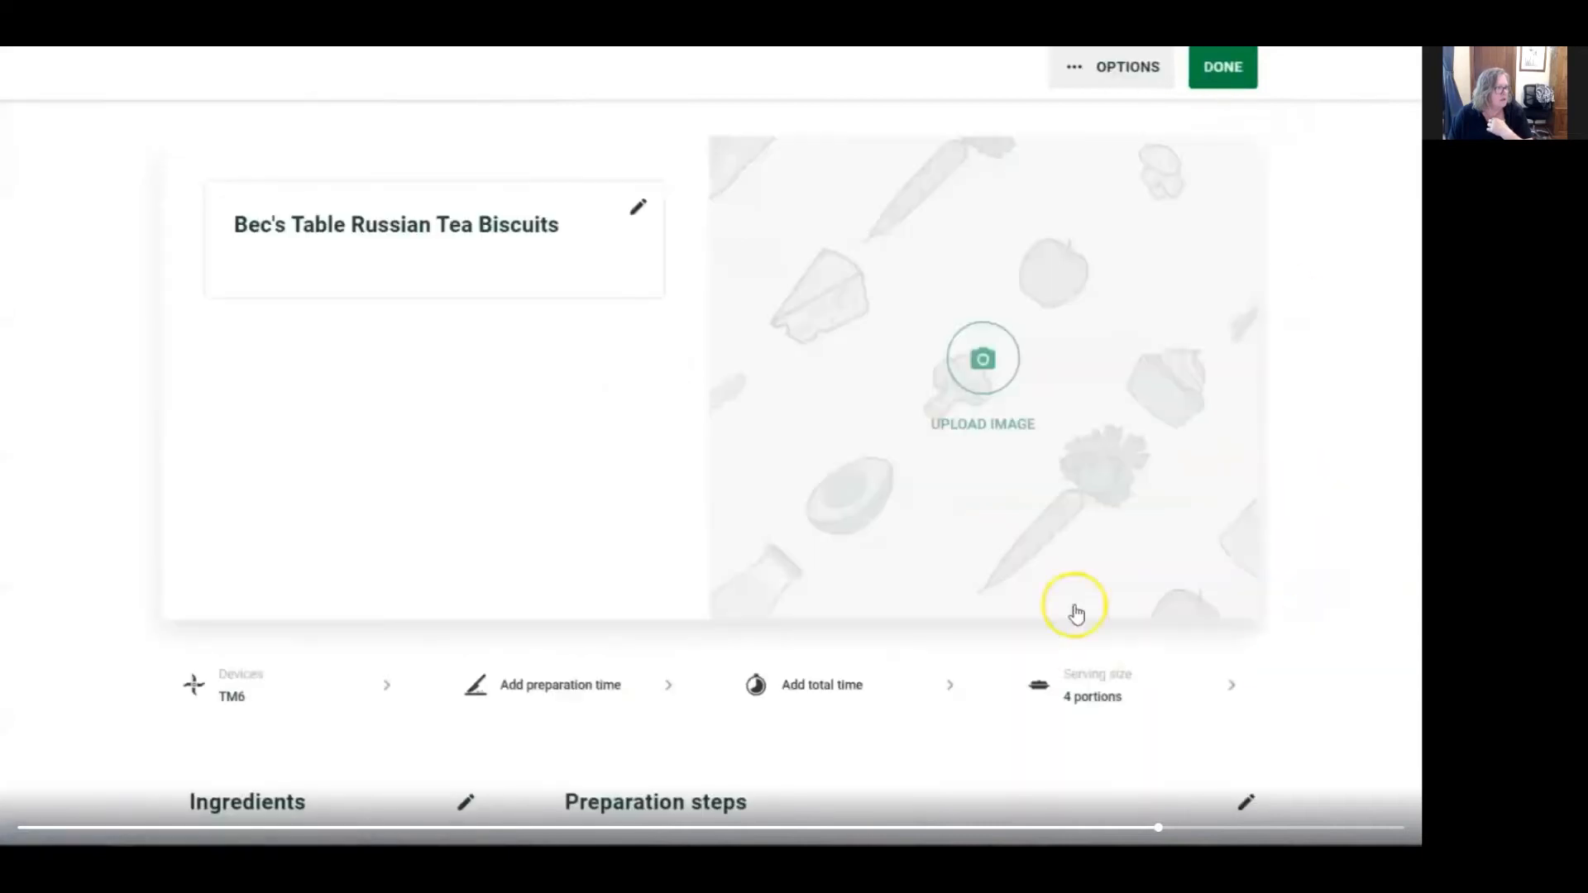
pyautogui.click(982, 389)
pyautogui.click(716, 527)
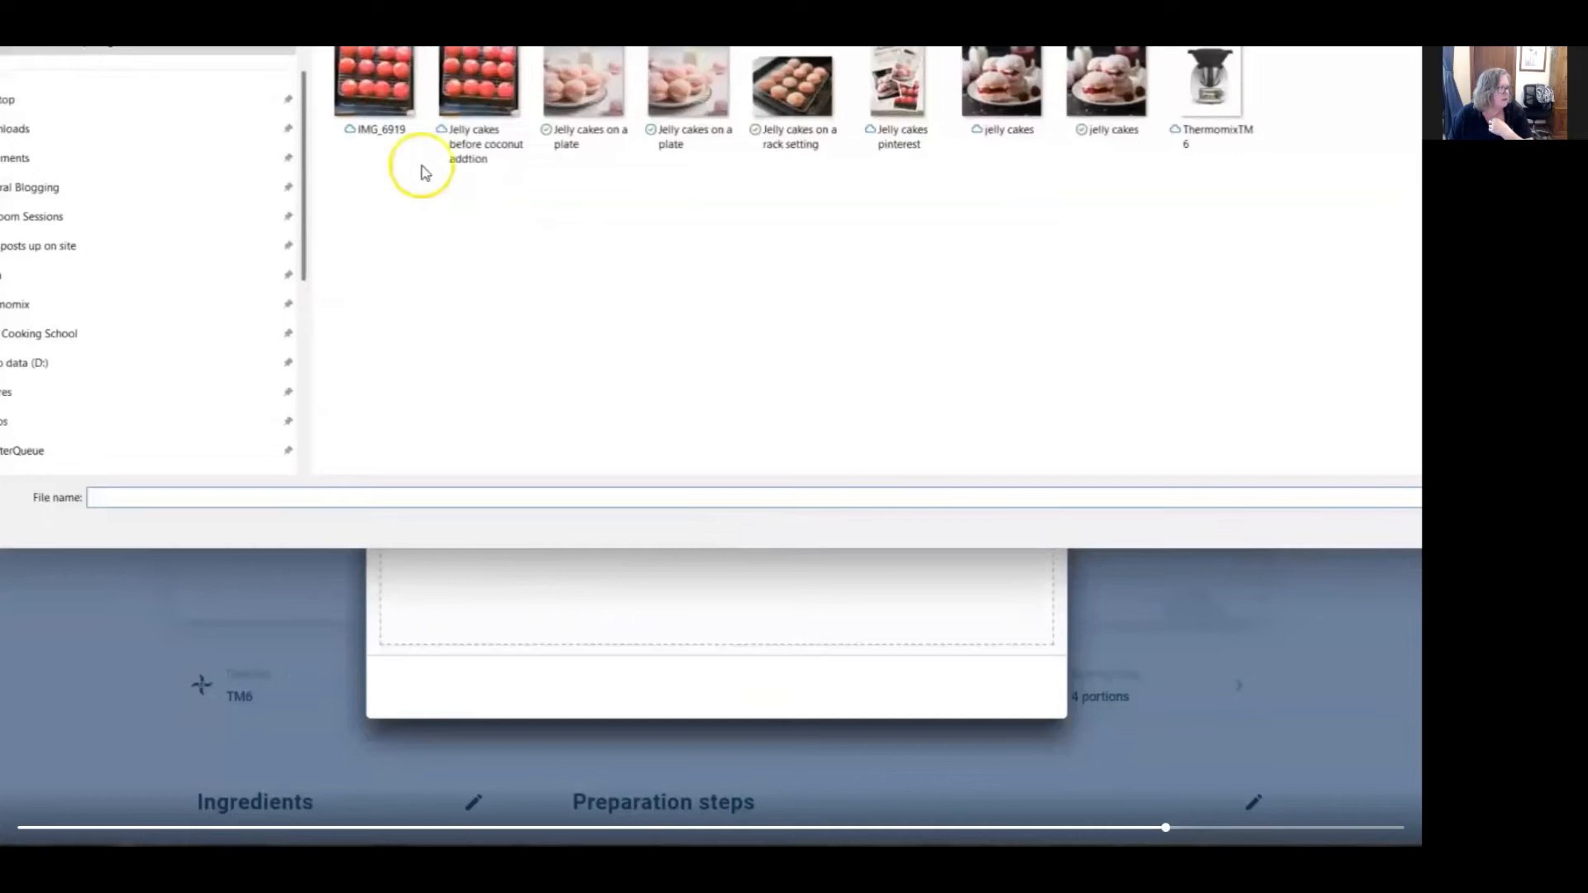
# Search the "posts up on site" folder for "russia" and upload "Russian Tea Biscuits small stack1200" with the default crop as the recipe image
pyautogui.click(59, 246)
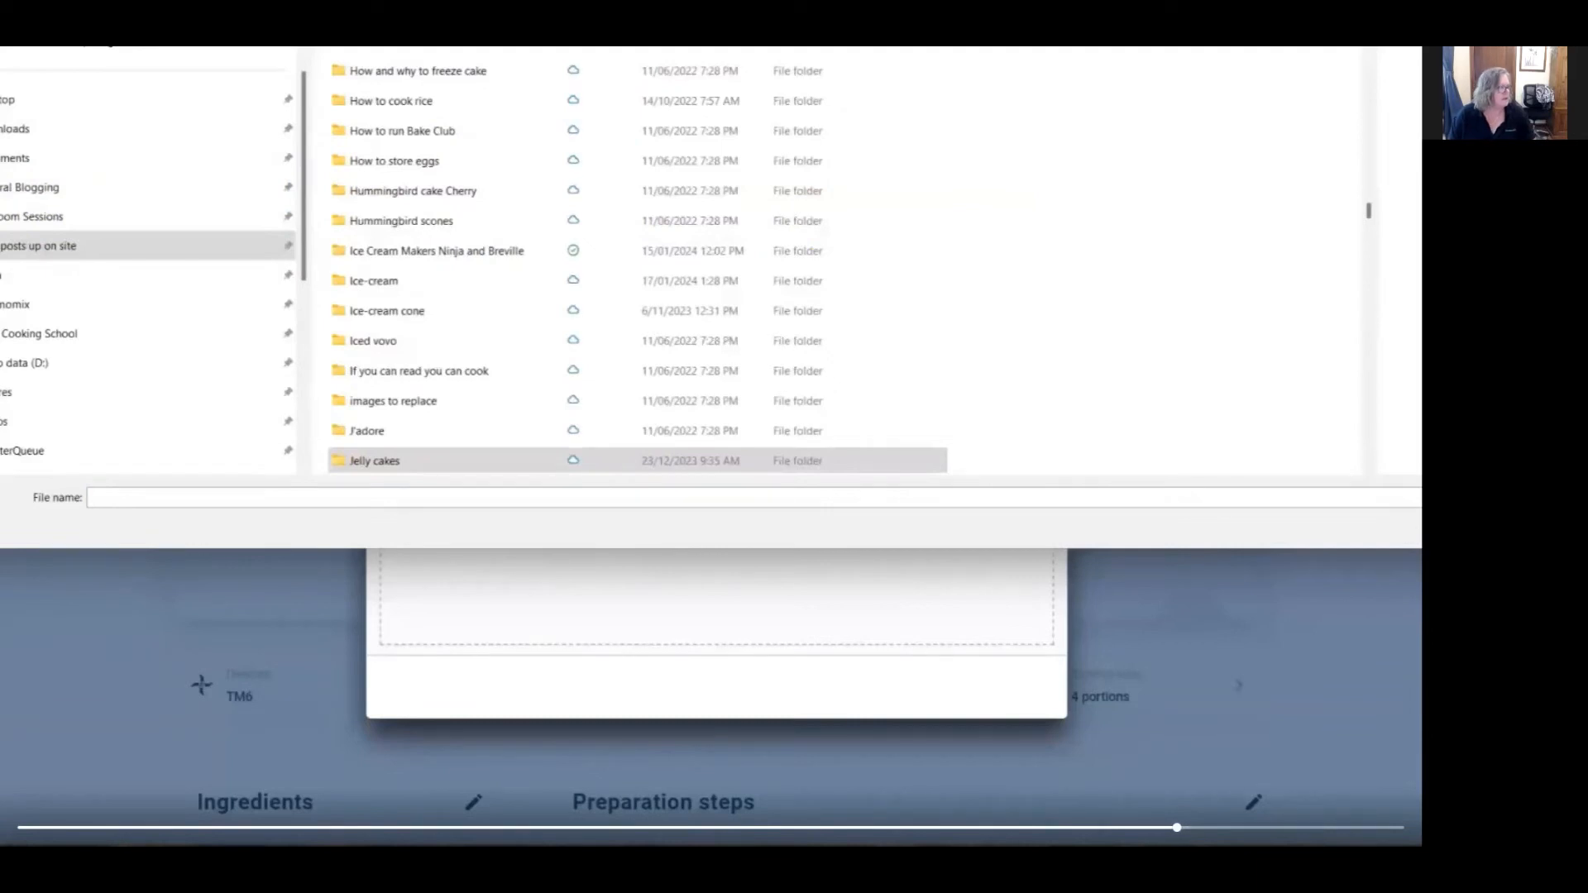
pyautogui.write('russia')
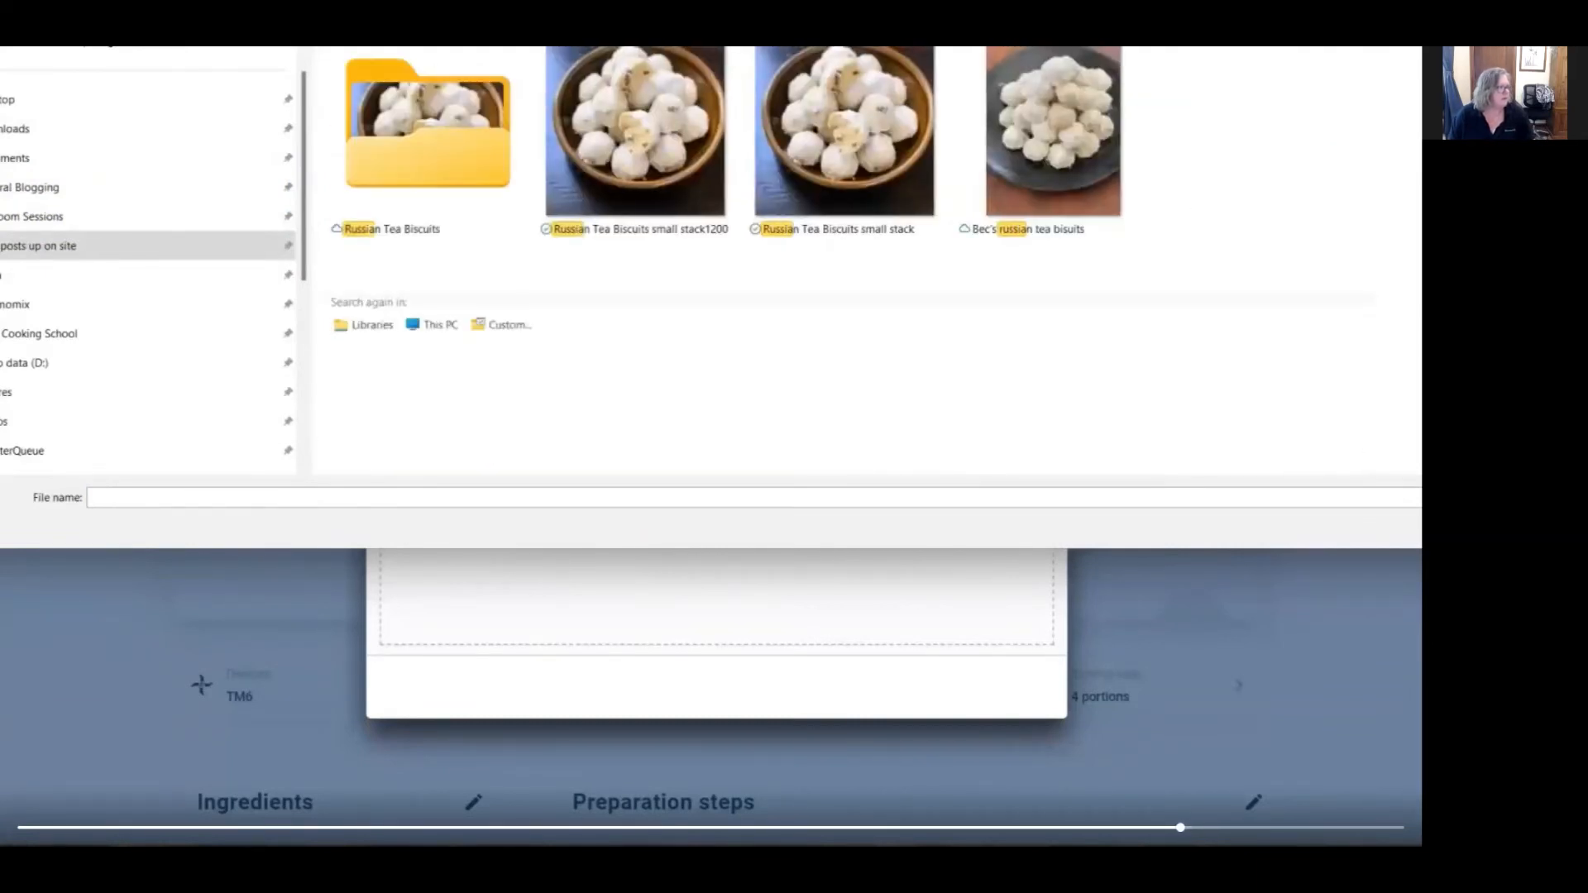
pyautogui.click(647, 139)
pyautogui.press('Return')
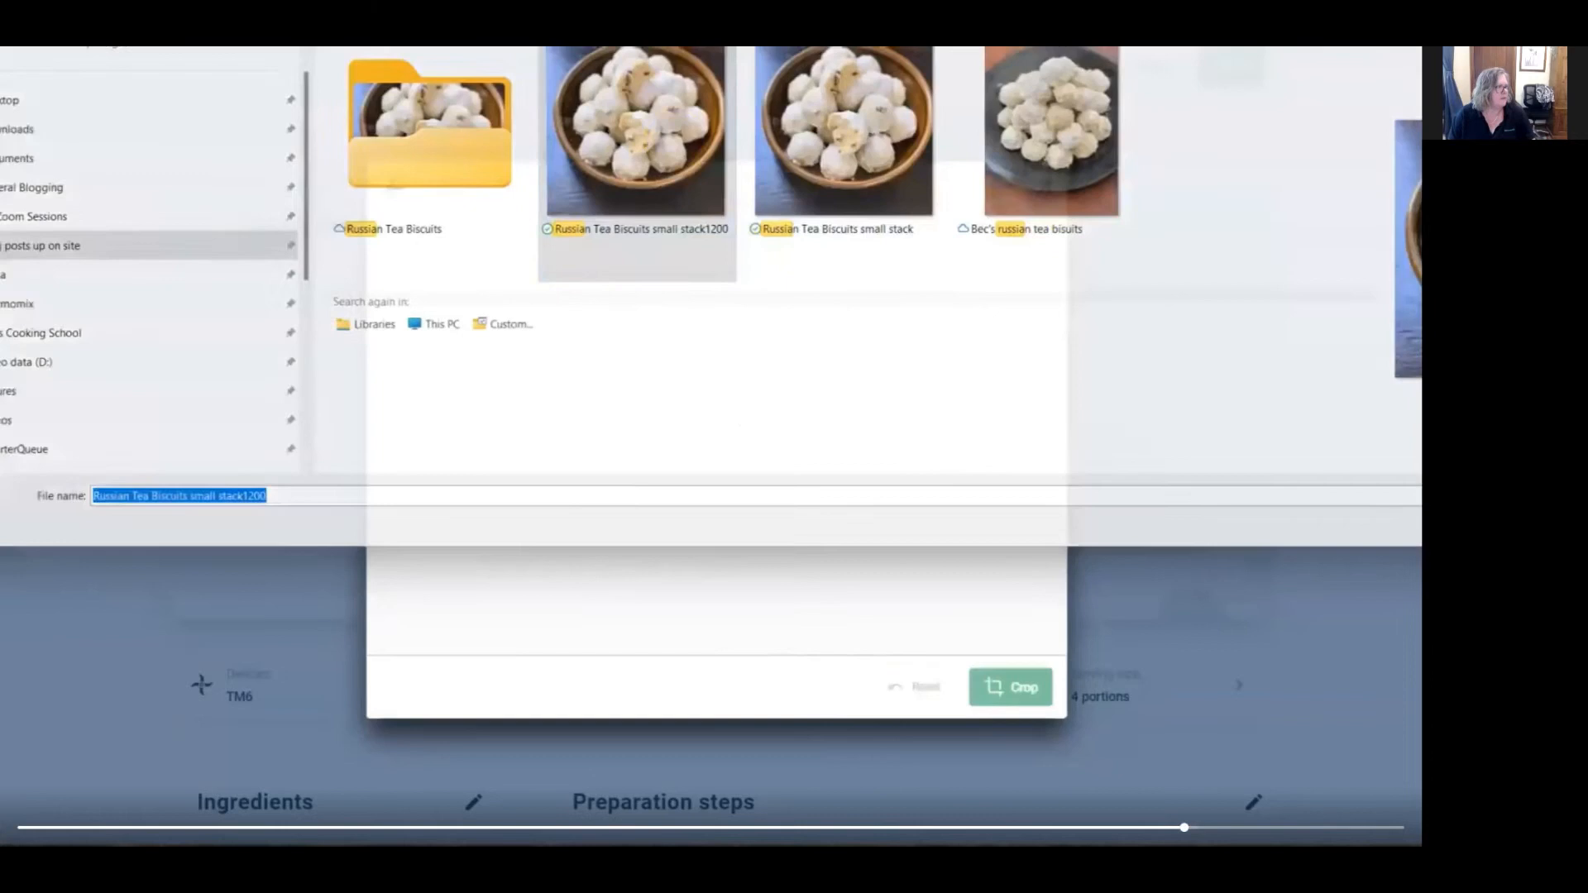
pyautogui.click(1024, 690)
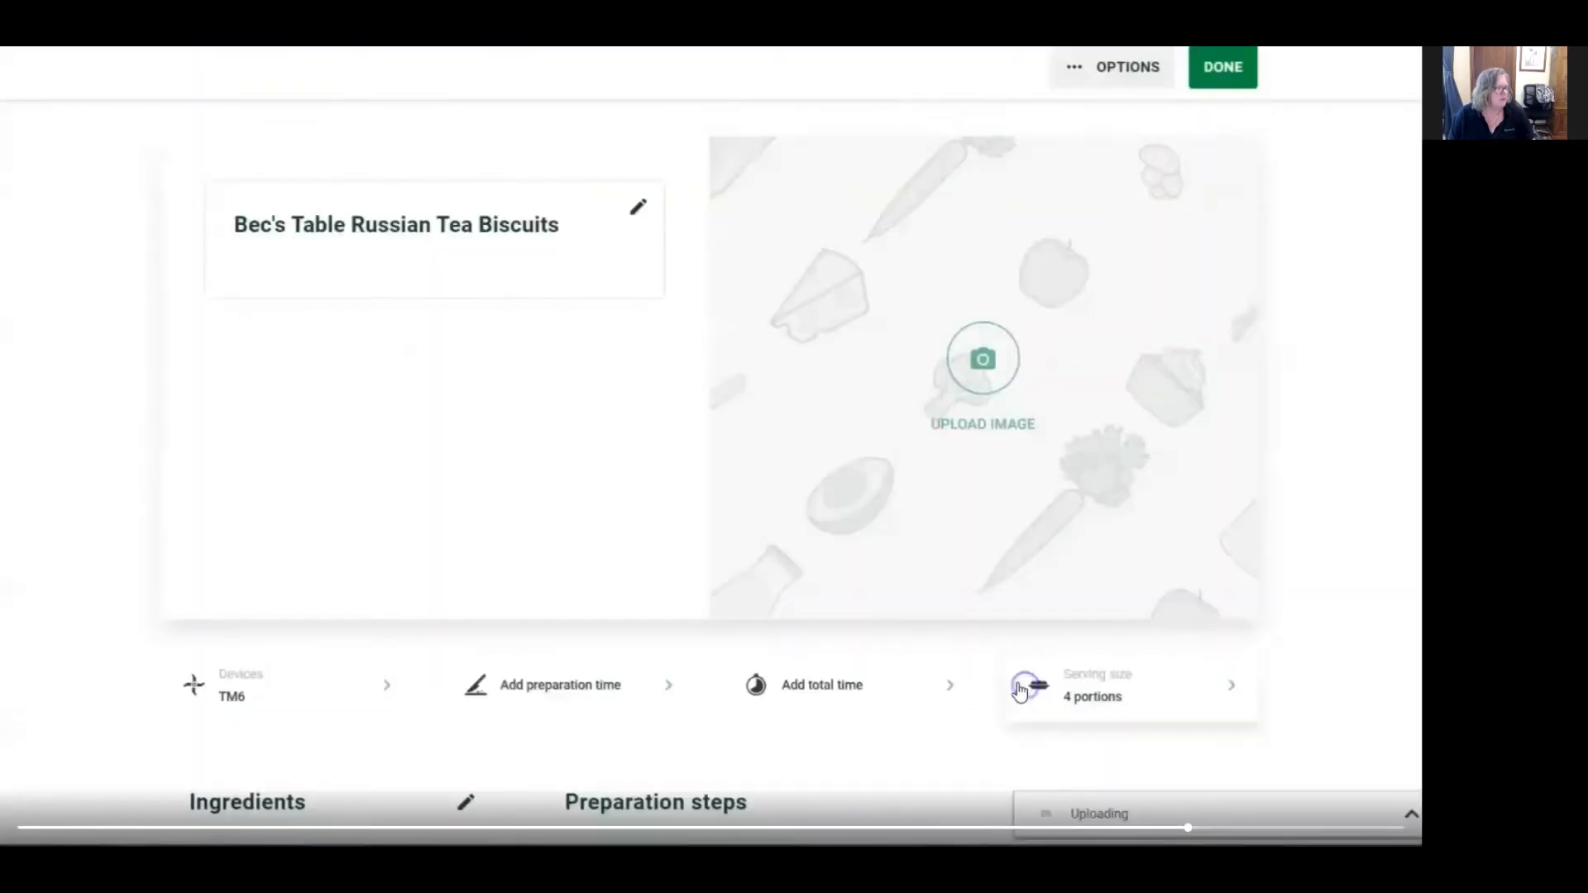
pyautogui.click(911, 405)
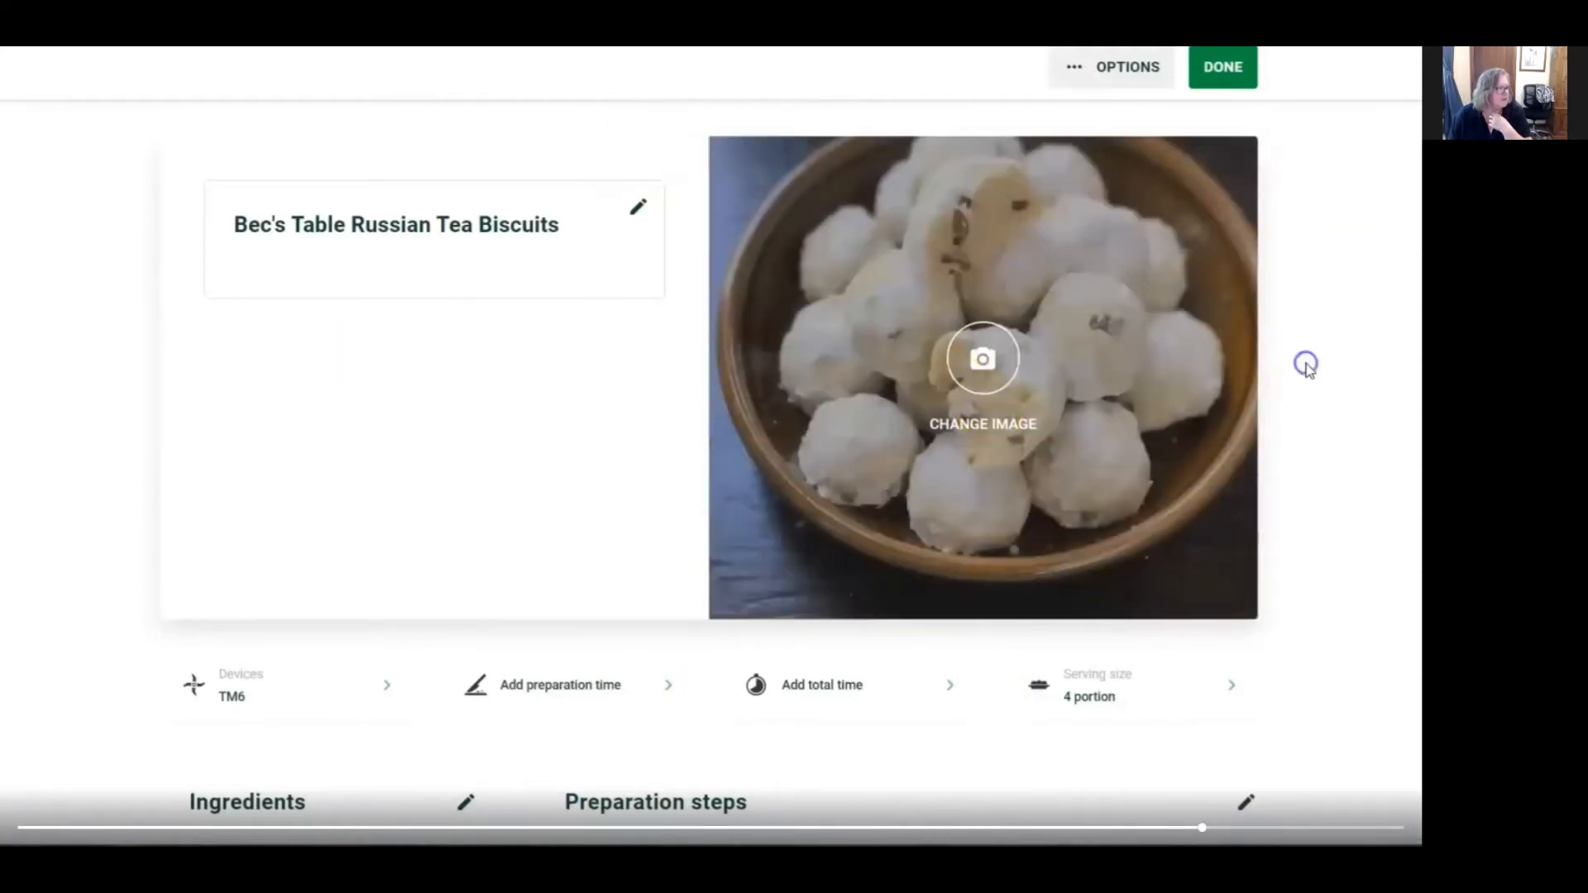
# Set the recipe's preparation time to 10 minutes and confirm it
pyautogui.scroll(-2, 1309, 368)
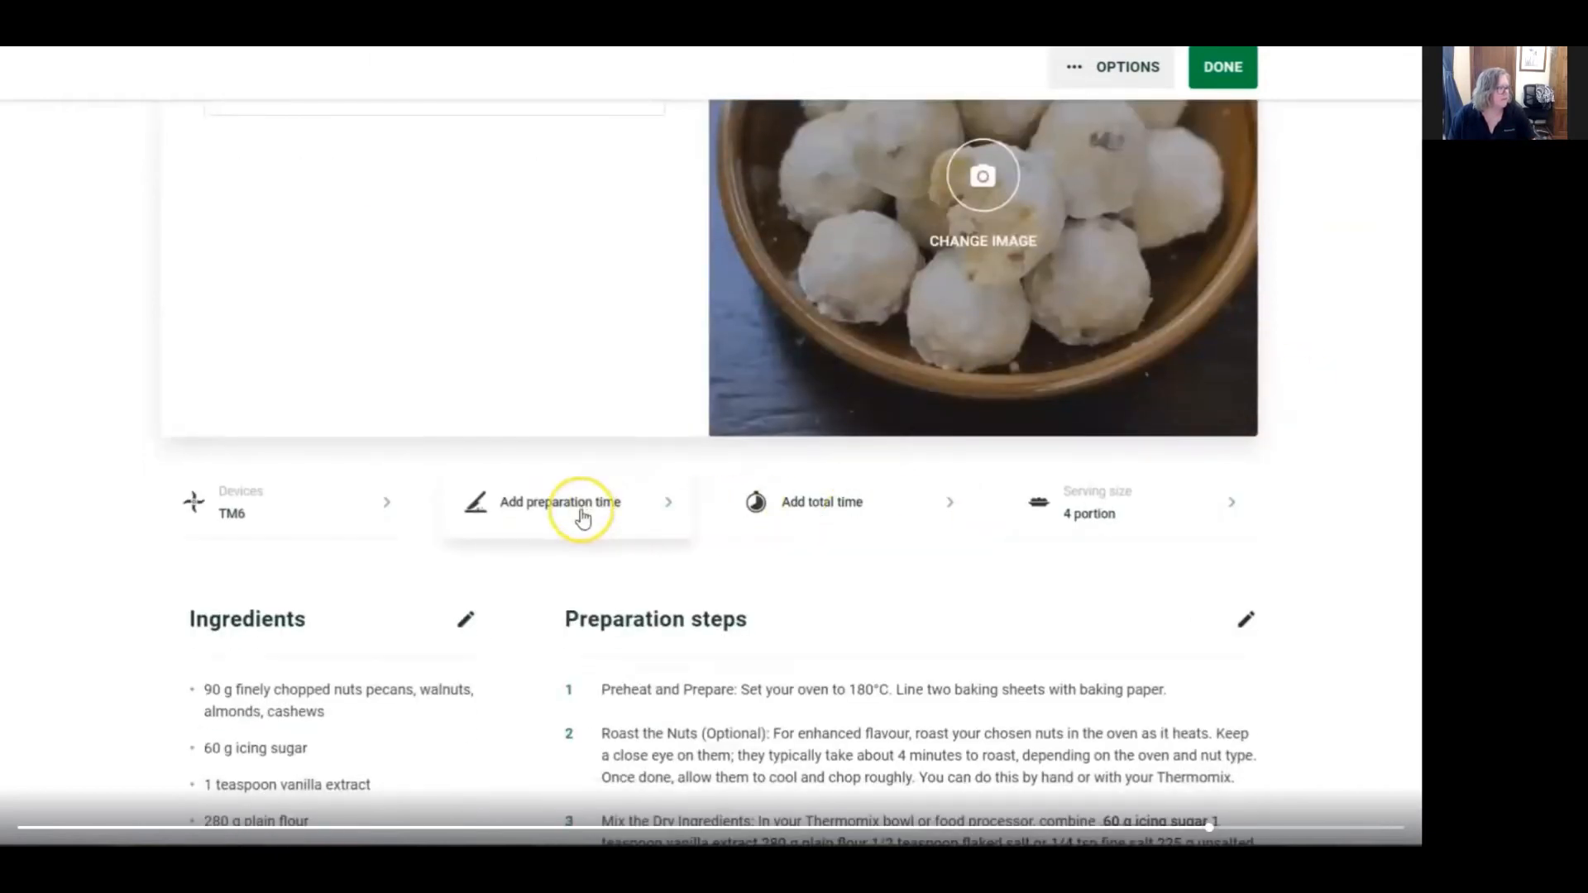
pyautogui.click(581, 514)
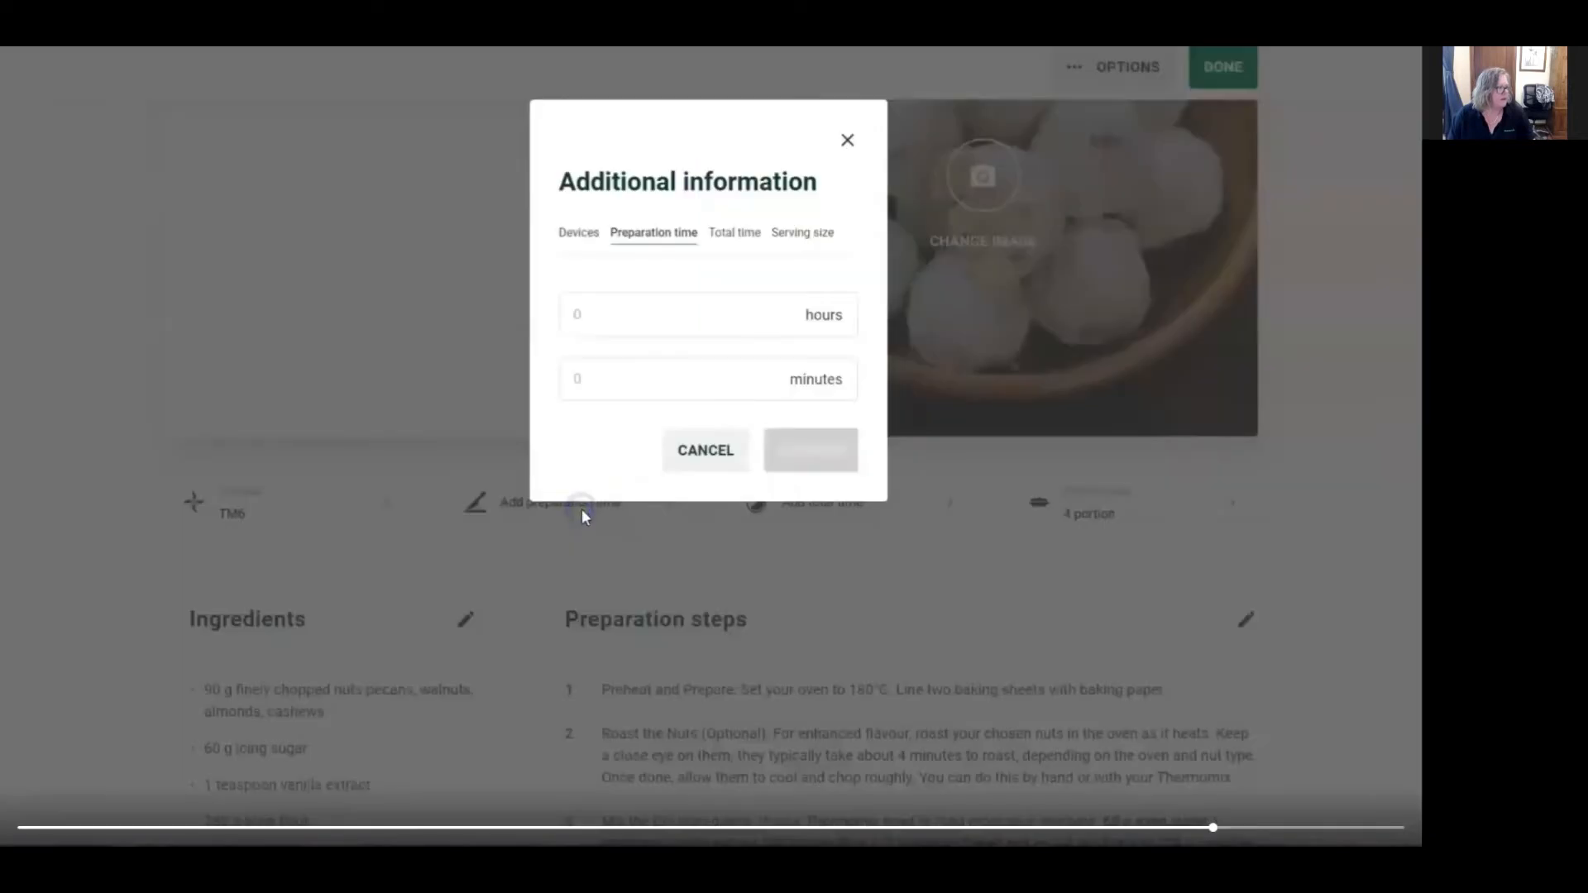
pyautogui.click(638, 388)
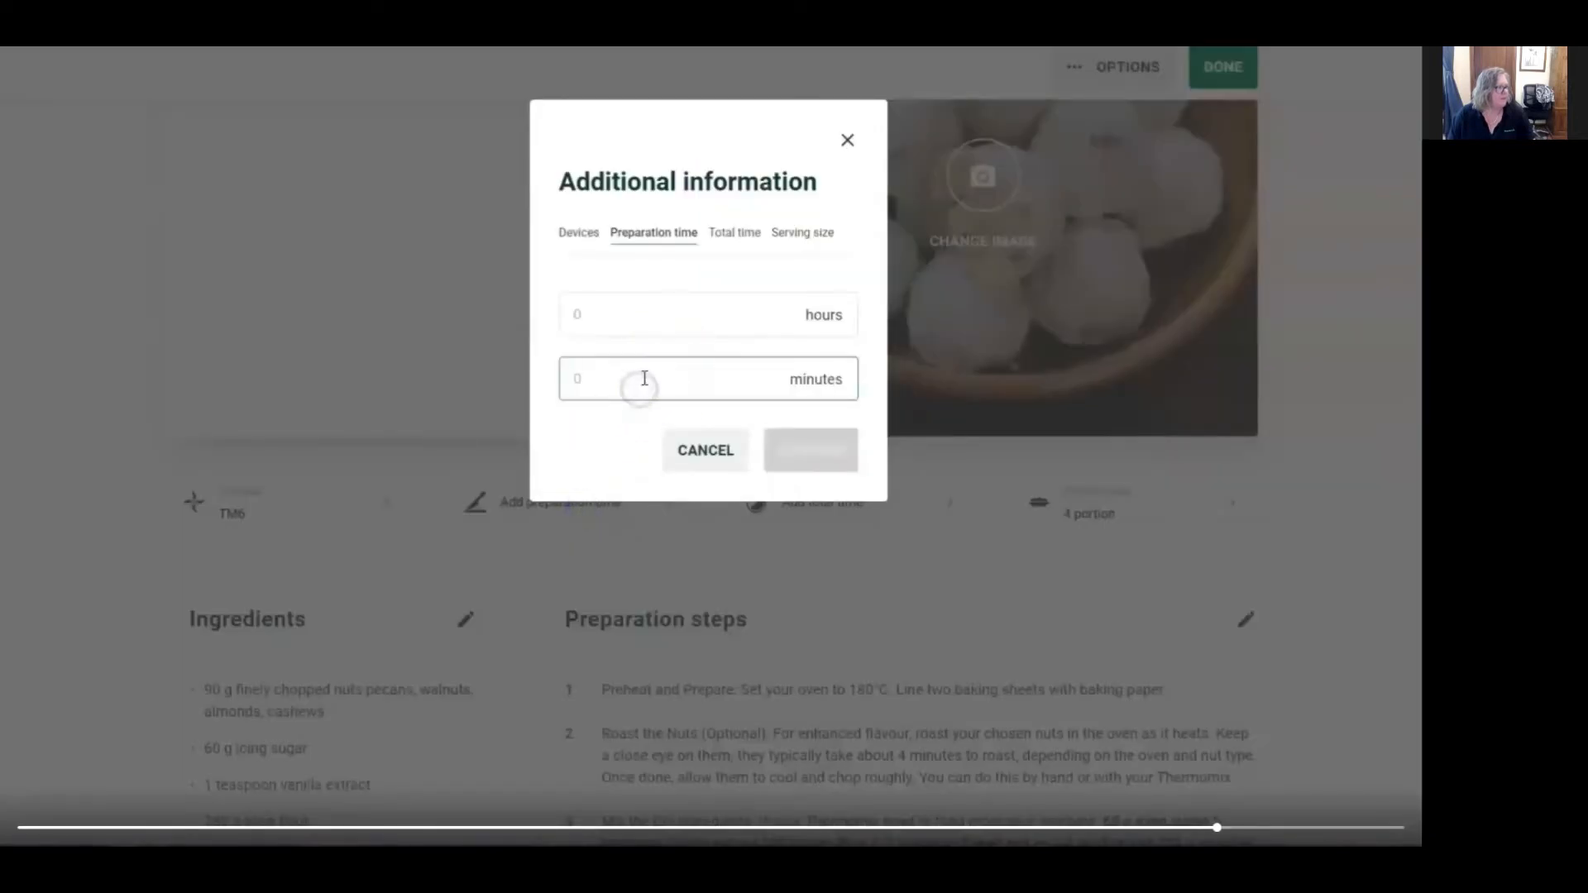
pyautogui.write('10')
pyautogui.click(827, 451)
# Set the recipe's total time to 22 minutes and confirm it
pyautogui.click(835, 506)
pyautogui.click(702, 379)
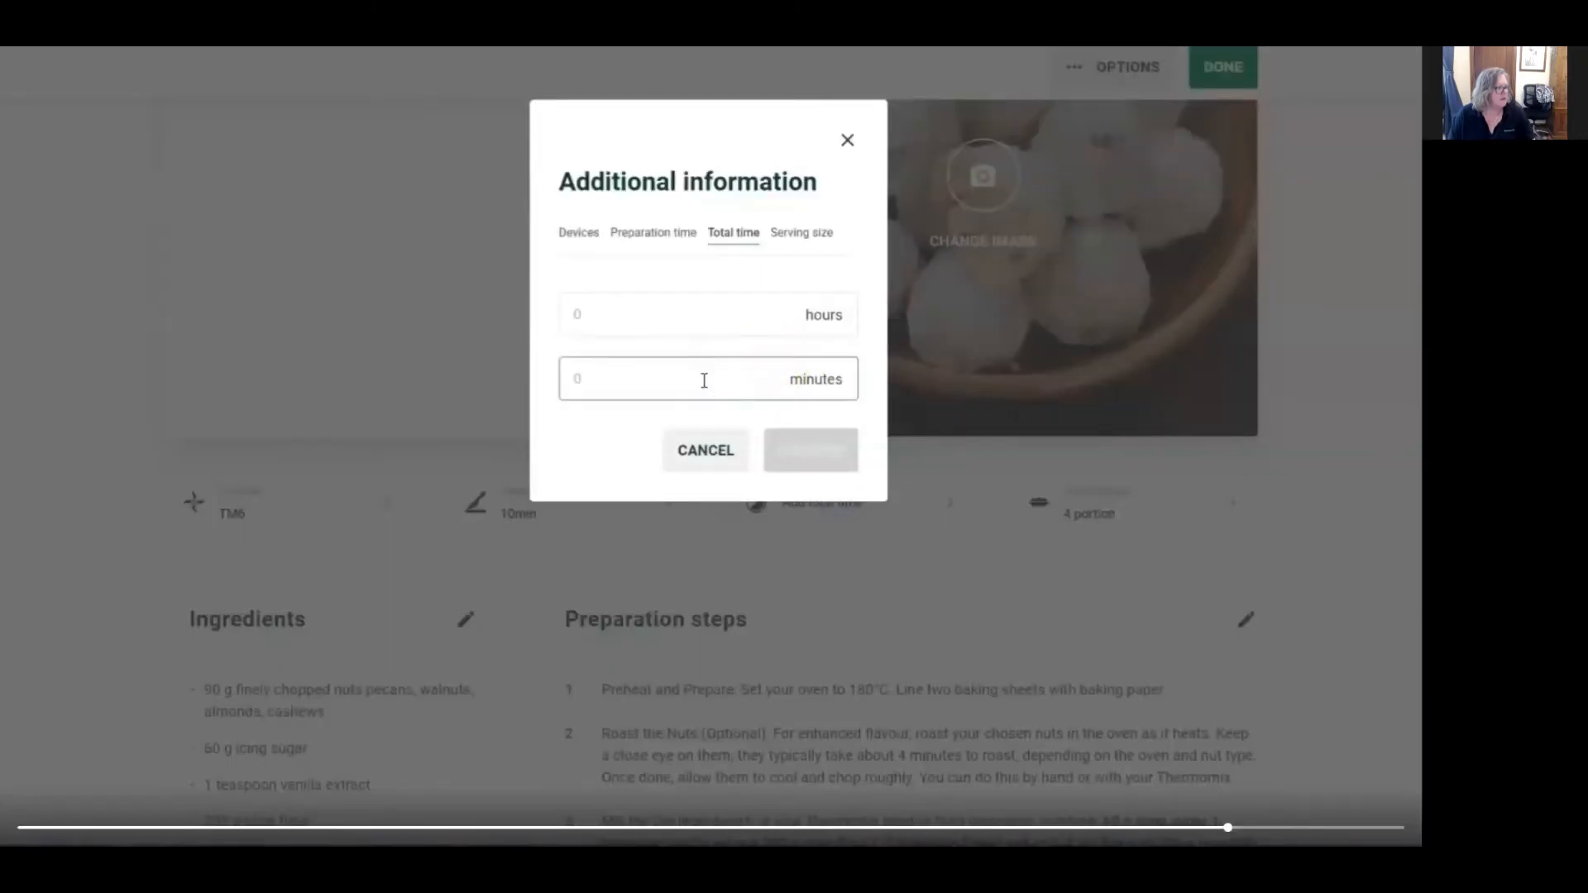
pyautogui.write('22')
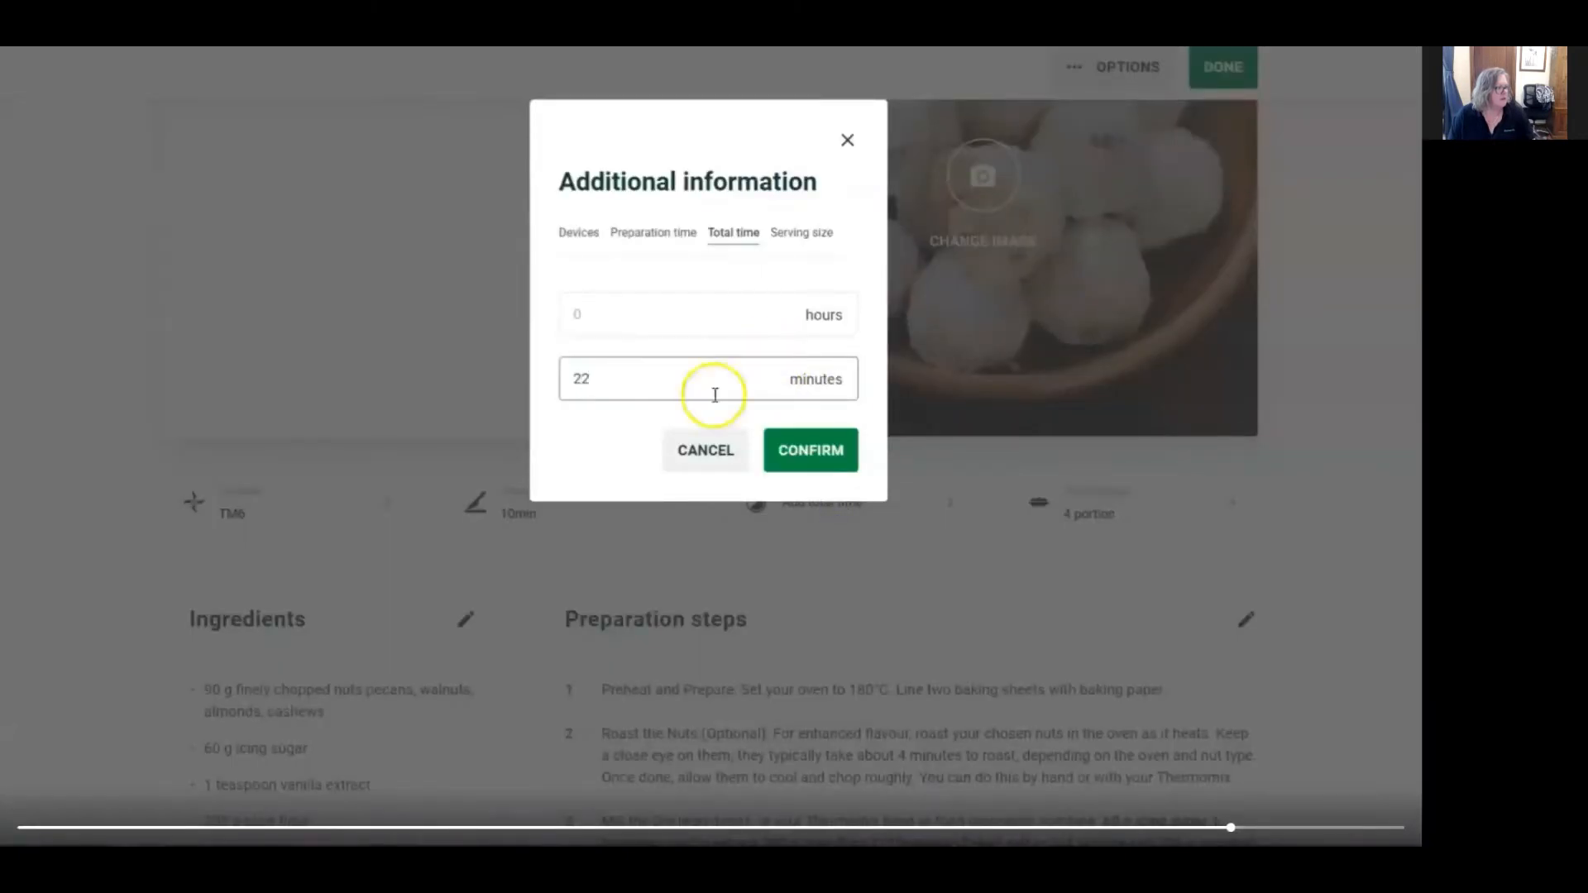
pyautogui.click(811, 450)
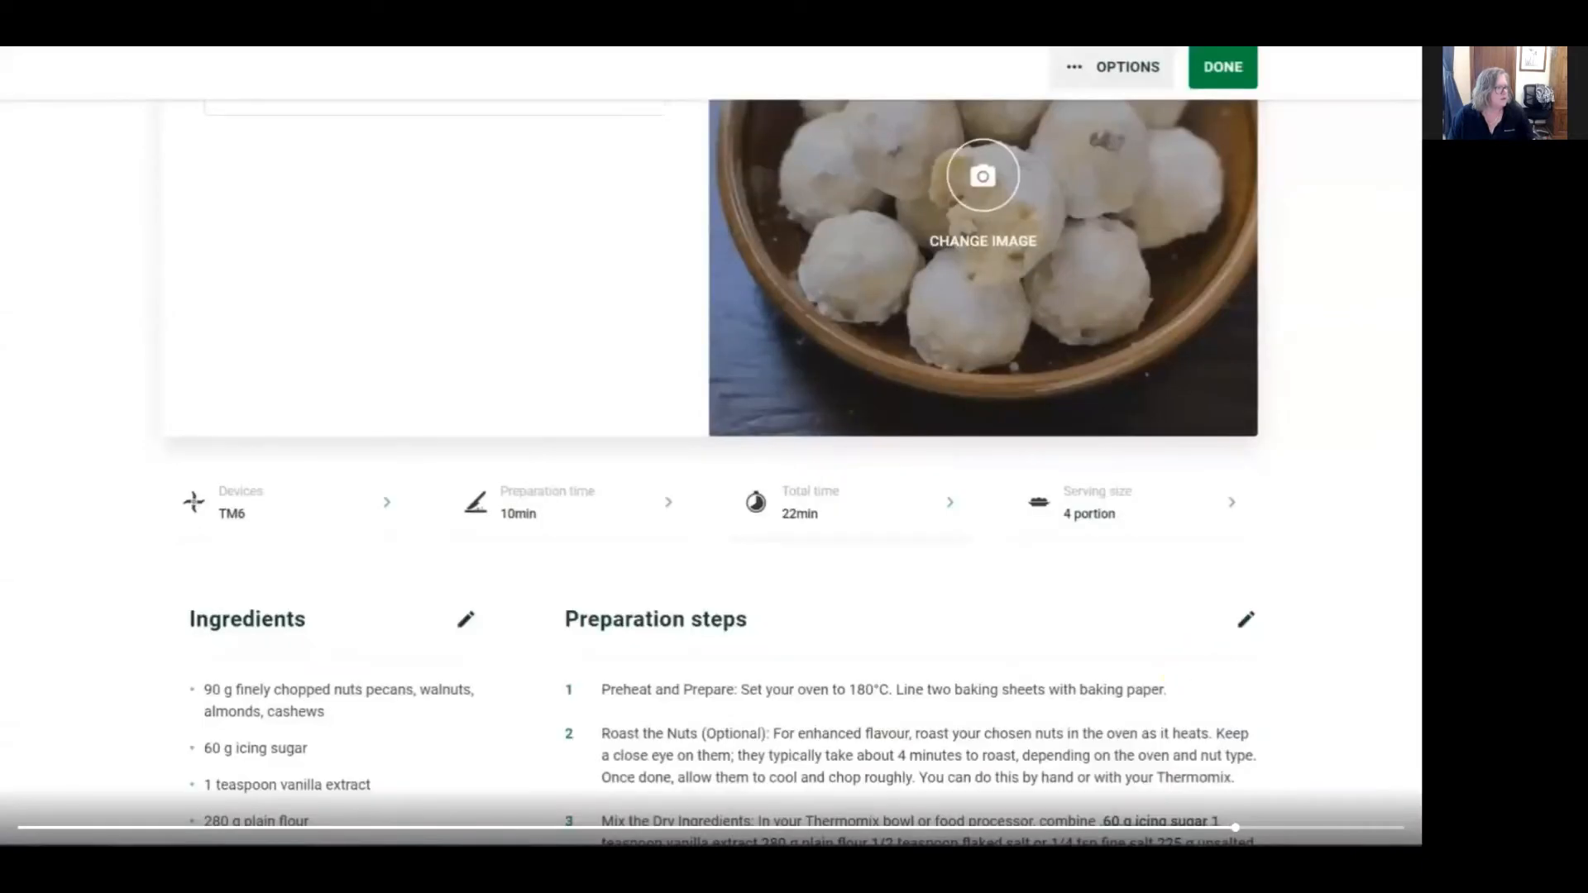
# Set the recipe's serving size to 20 portions and confirm it
pyautogui.click(1201, 513)
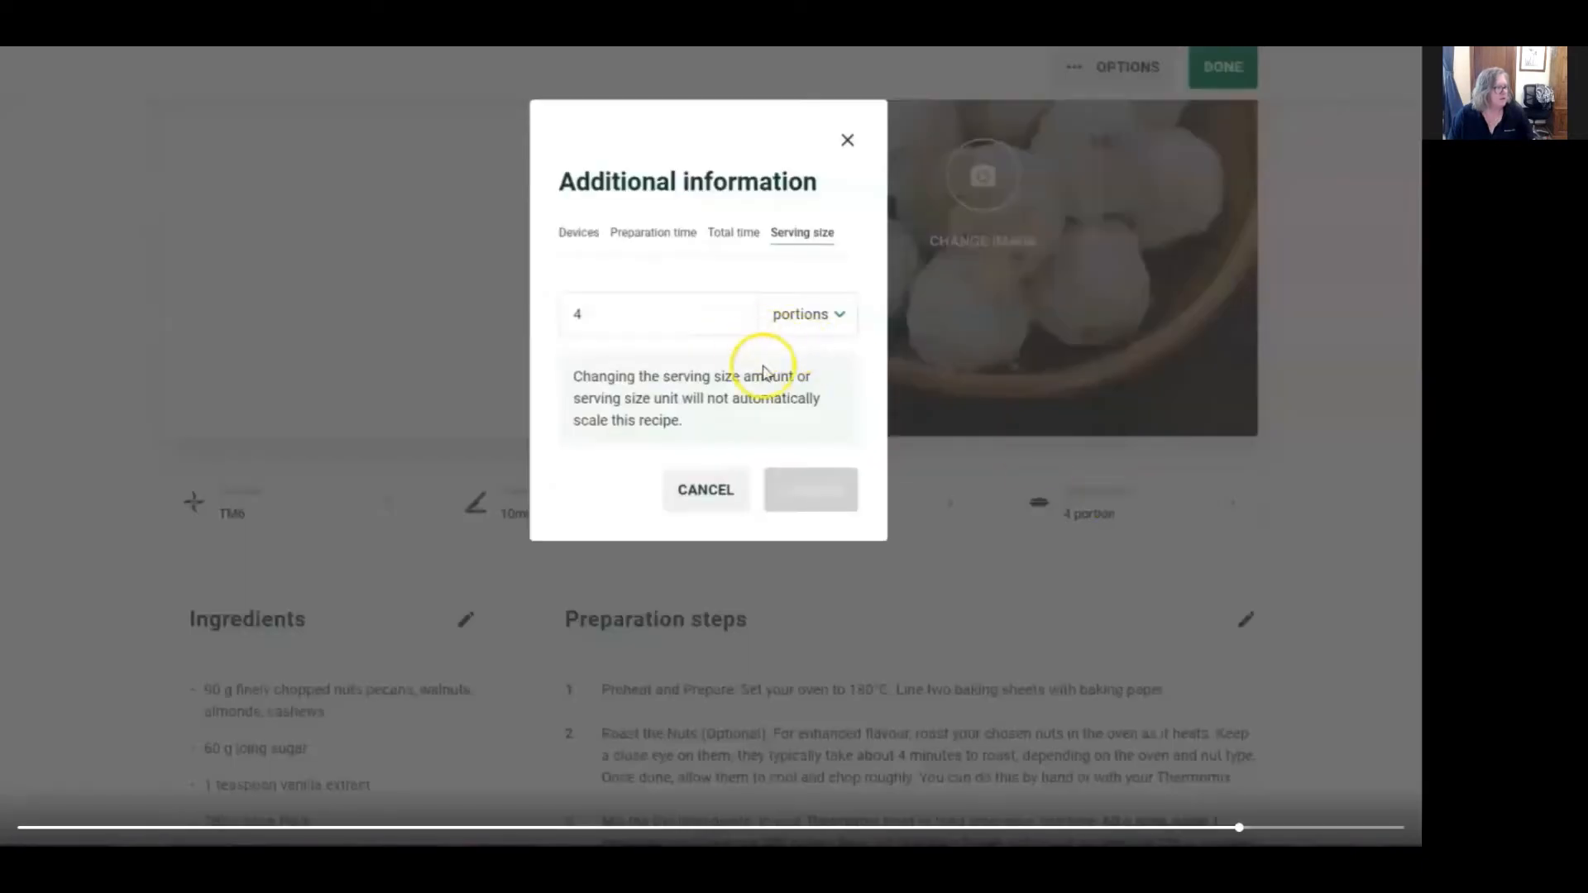
pyautogui.click(591, 315)
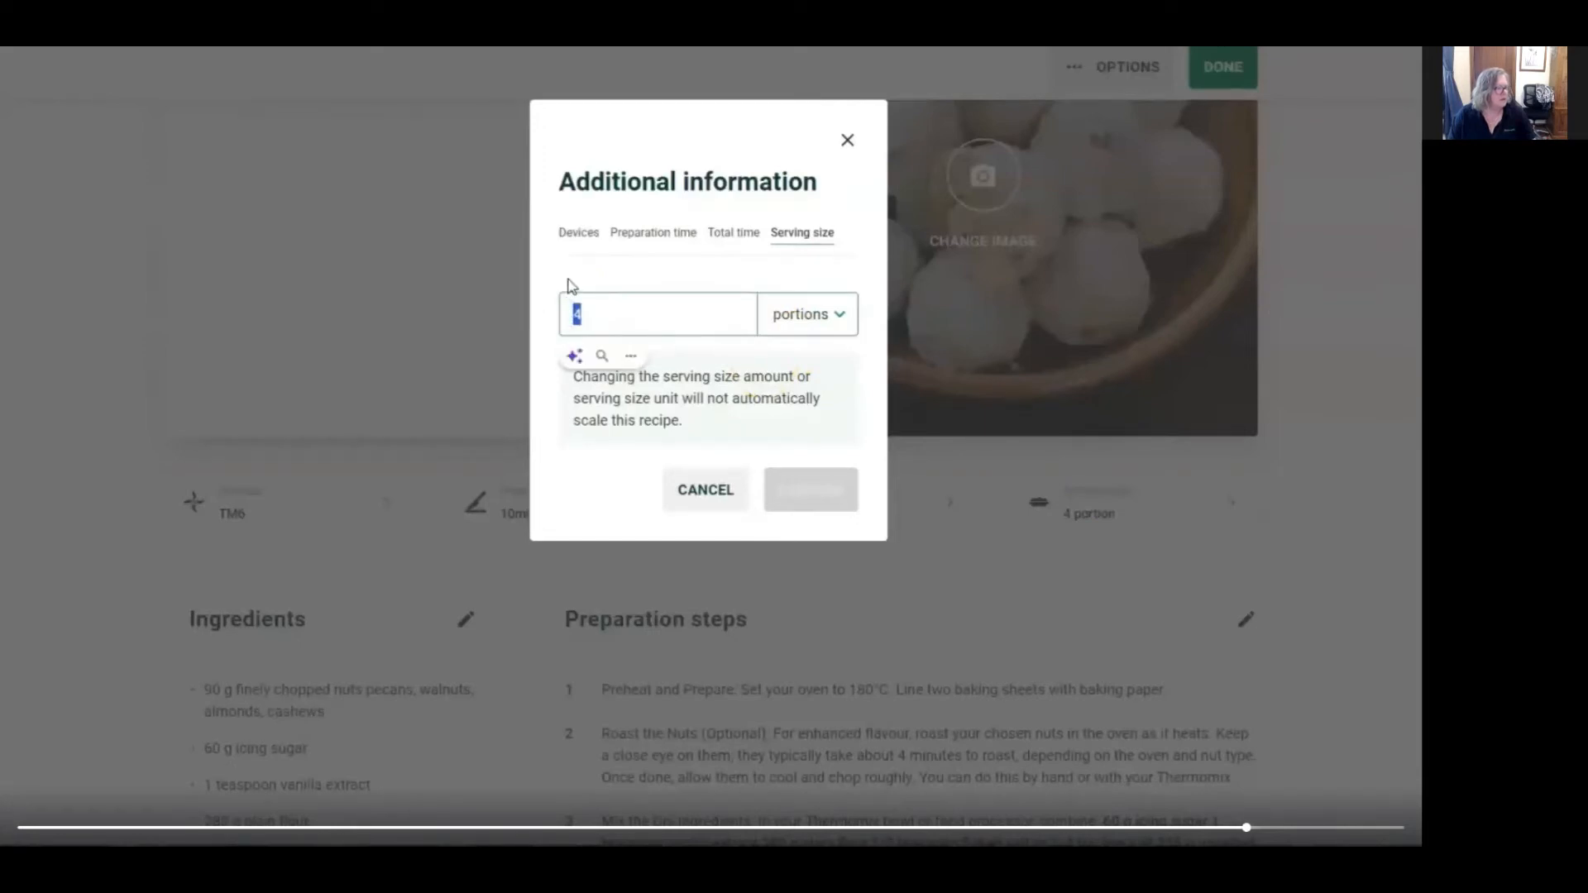
pyautogui.write('20')
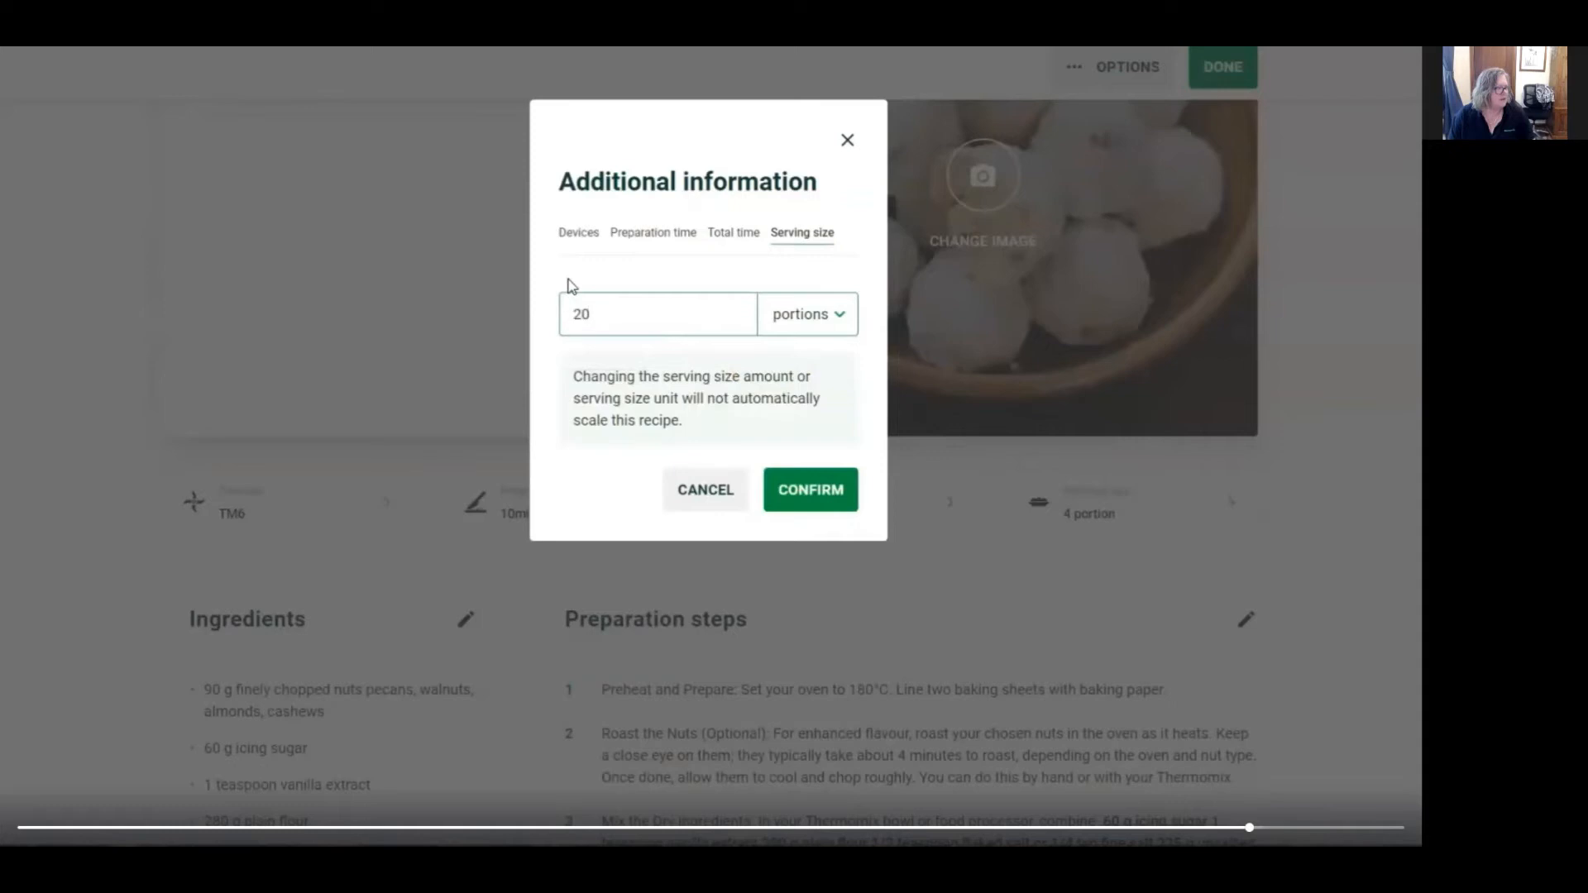
pyautogui.click(810, 490)
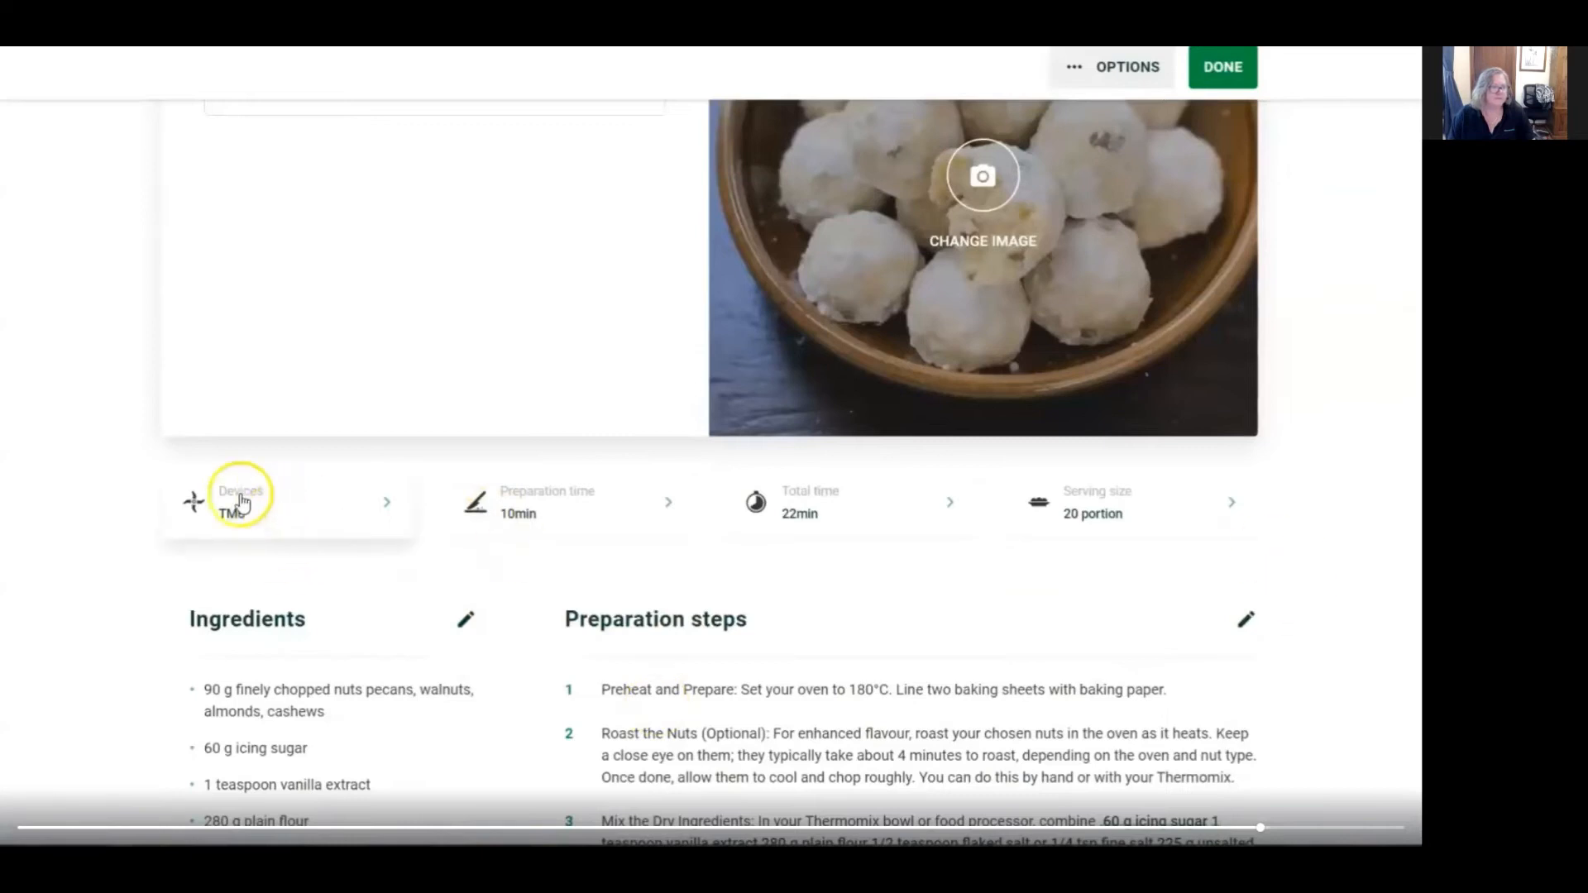
# Expand the full list of preparation steps and review the recipe from its ingredients through the Dredging step
pyautogui.scroll(-3, 1341, 508)
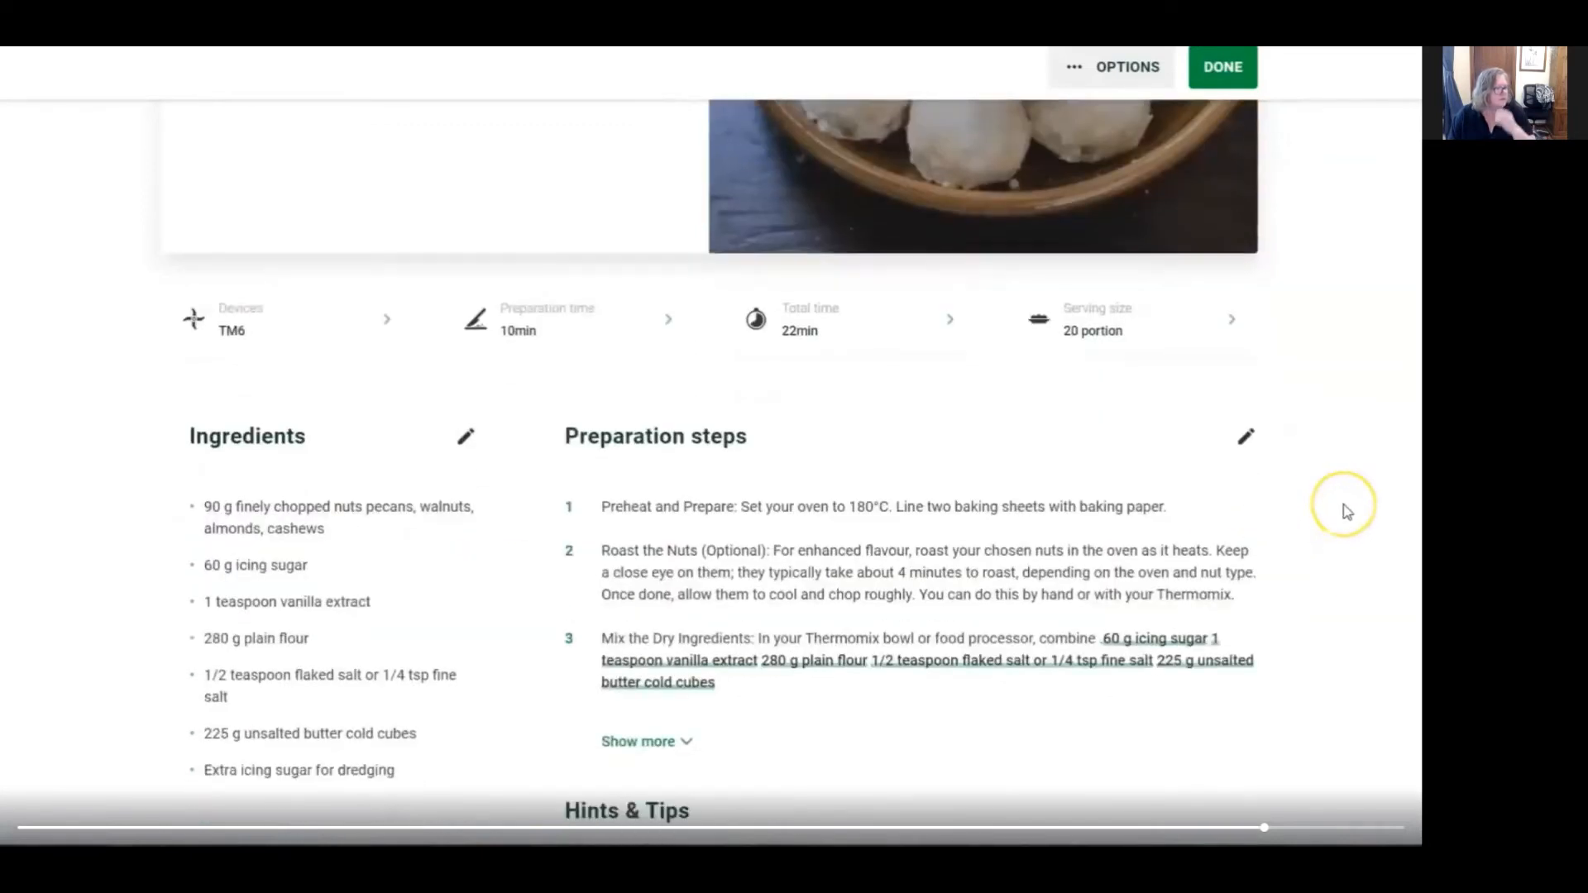
pyautogui.scroll(-1, 1345, 510)
pyautogui.click(1376, 506)
pyautogui.scroll(-2, 1377, 506)
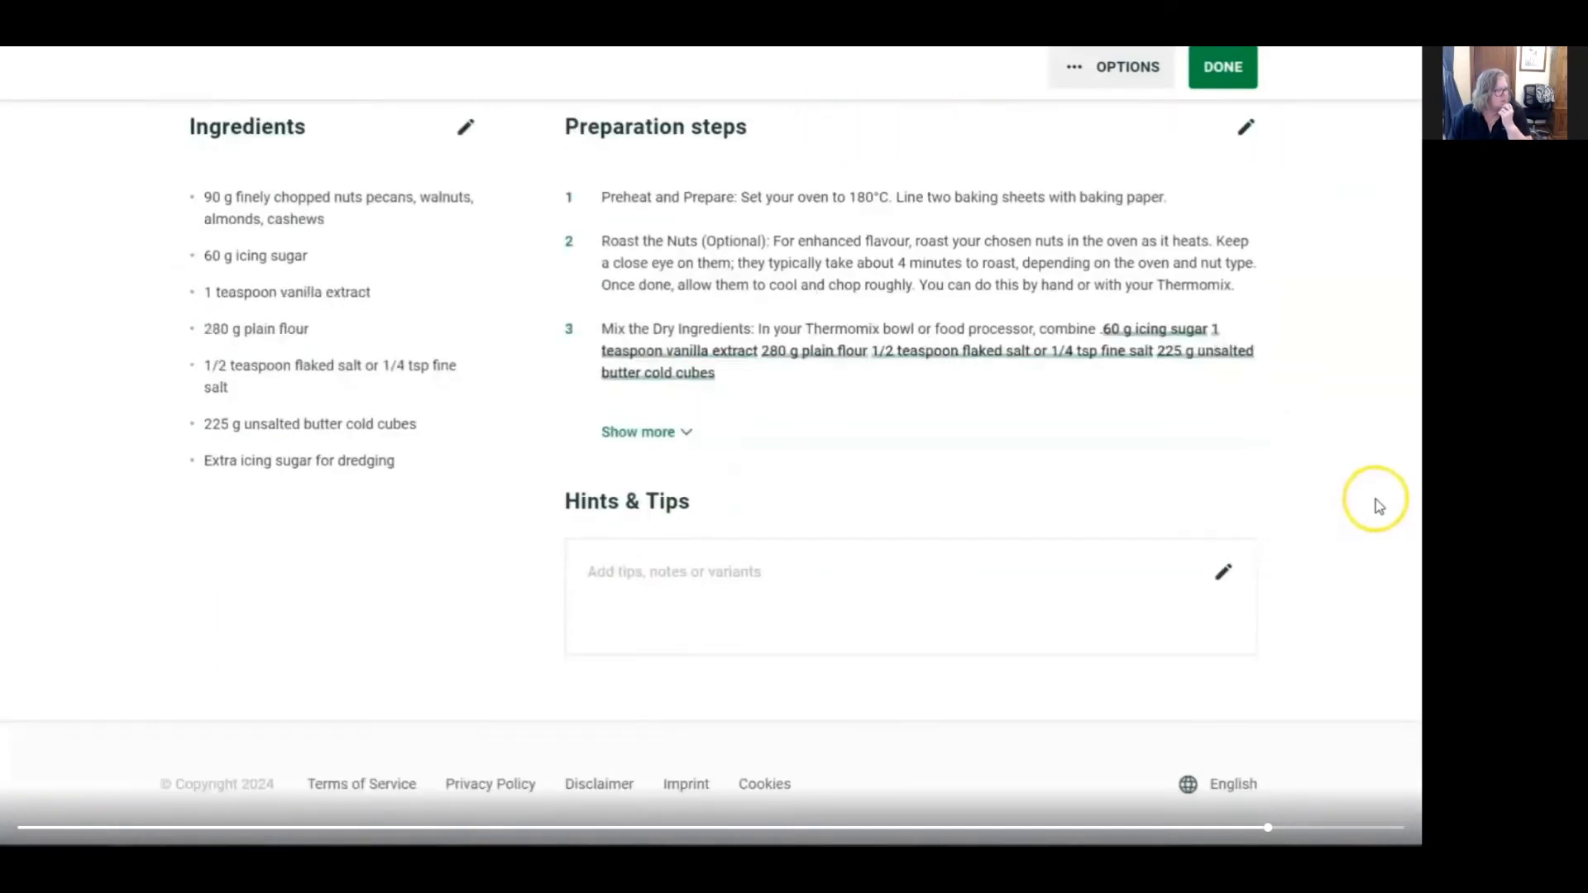
pyautogui.click(684, 433)
pyautogui.scroll(-1, 678, 570)
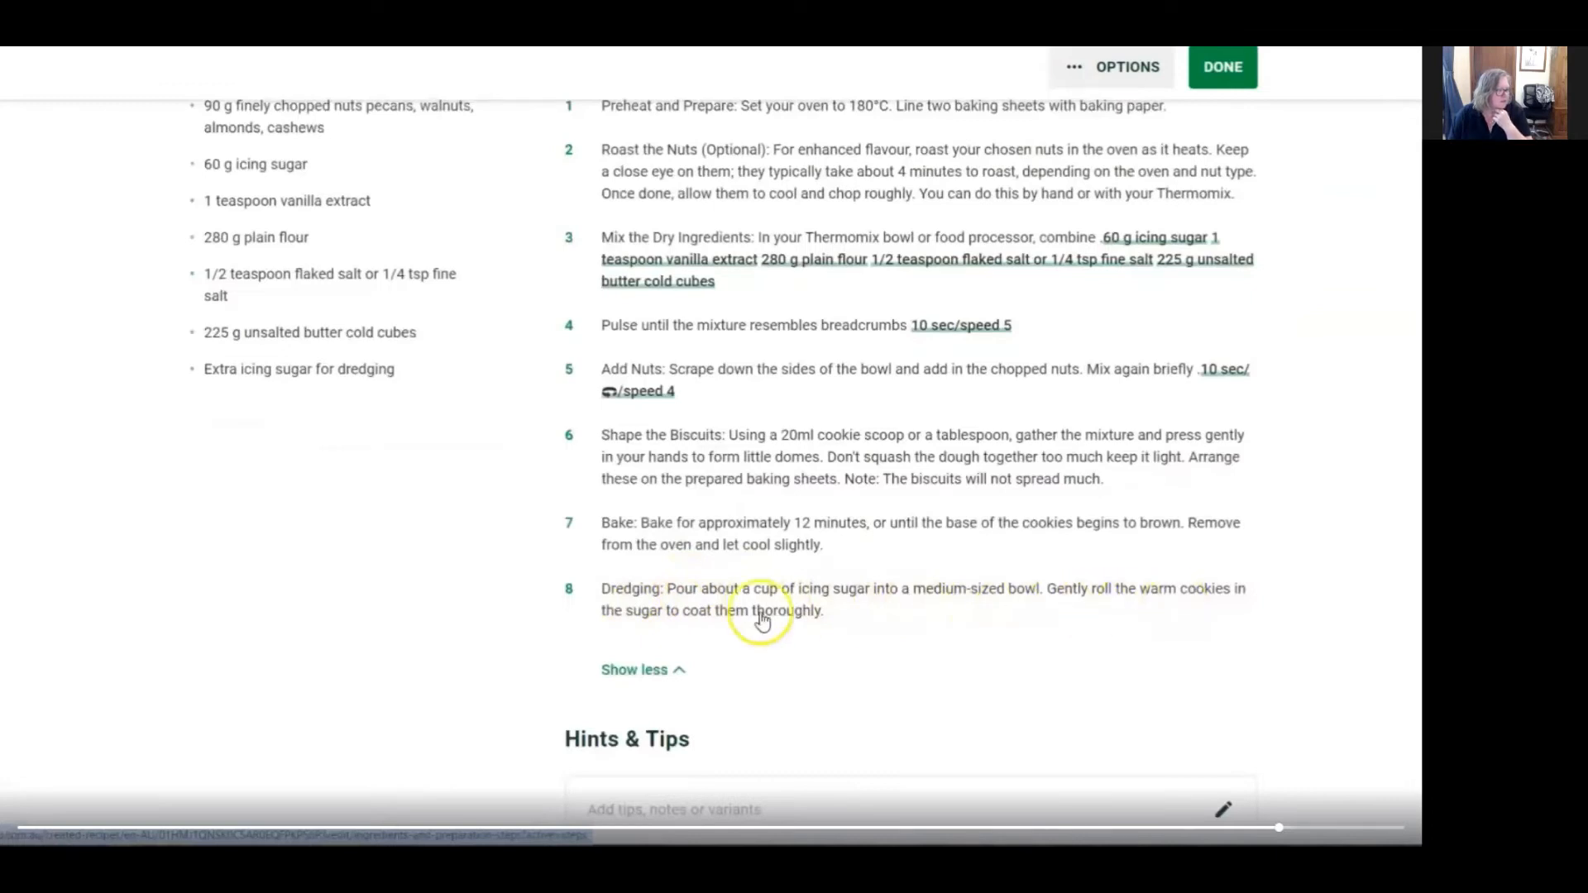
pyautogui.scroll(-3, 794, 653)
# Open the Hints & Tips note for editing, leave it empty, recheck the recipe and finish editing it
pyautogui.click(628, 573)
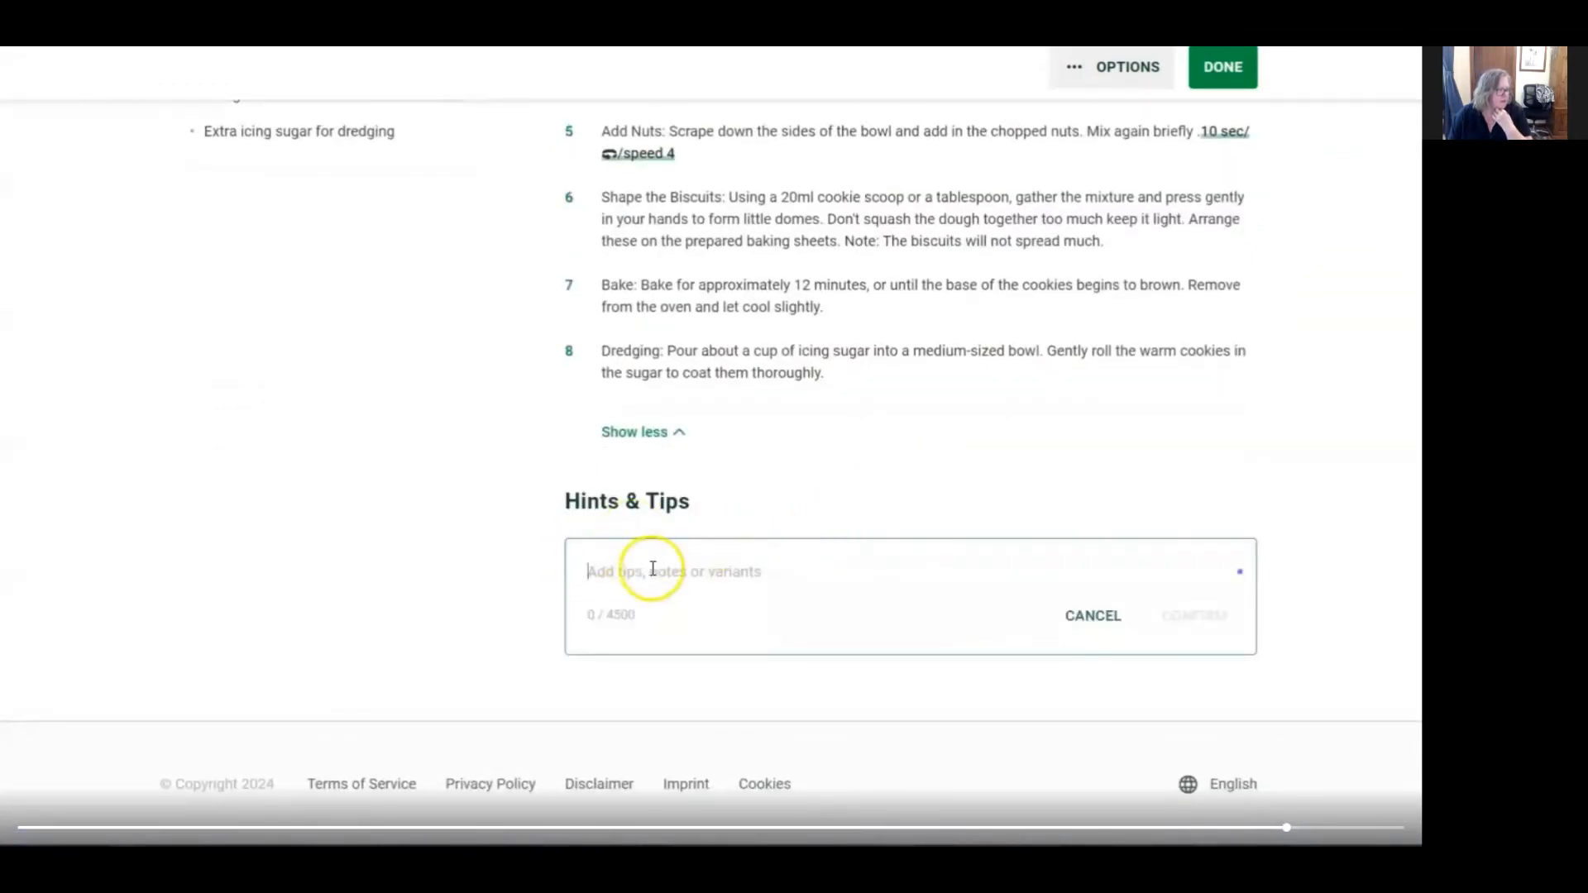
pyautogui.scroll(2, 1251, 518)
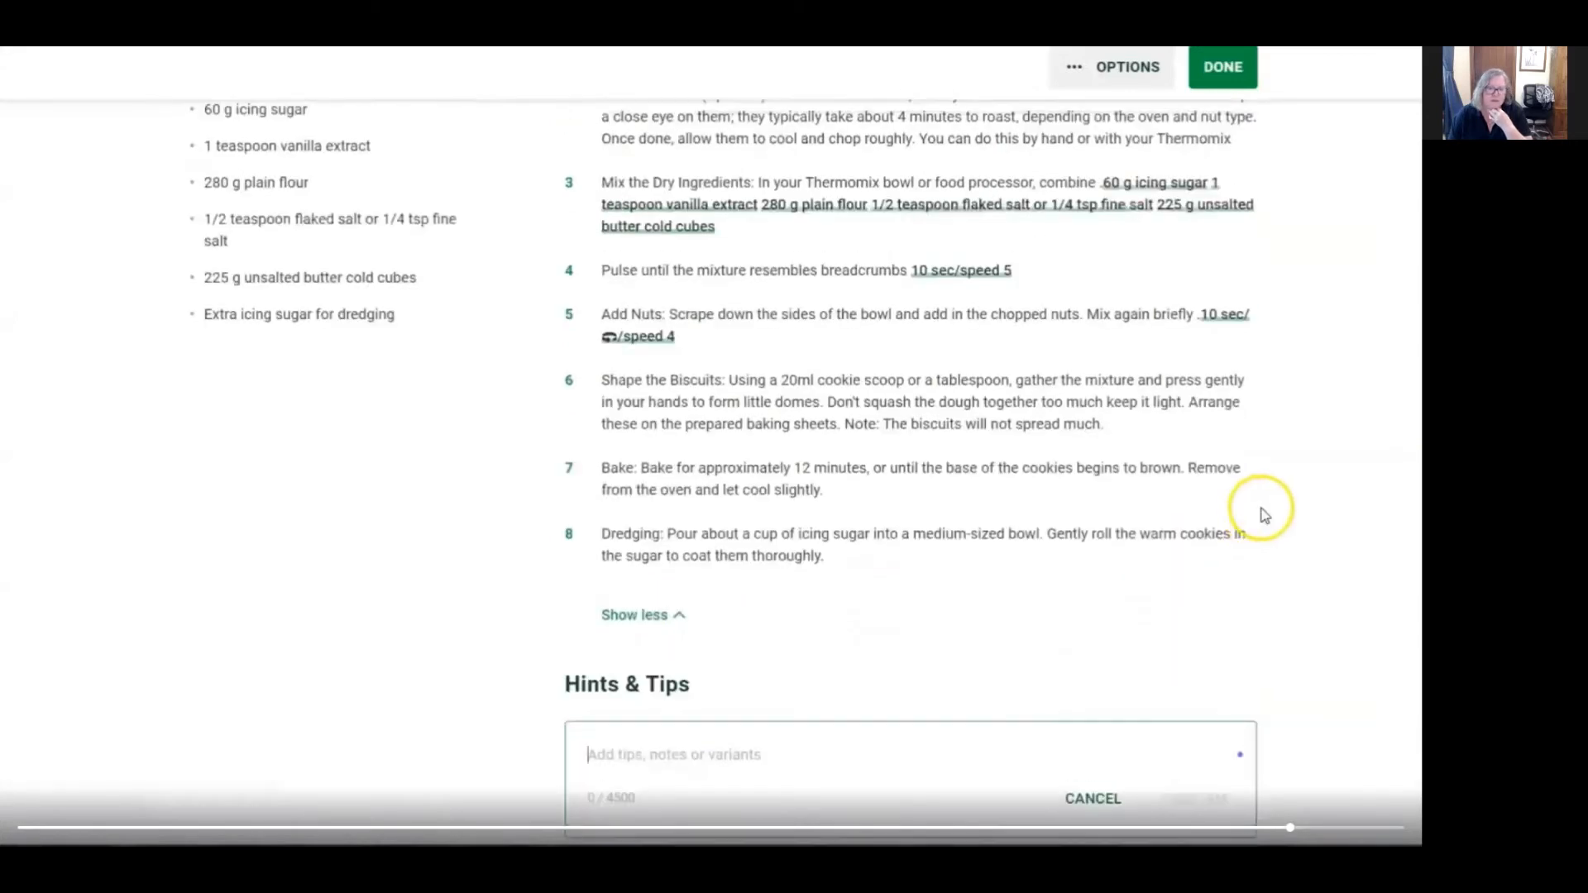
pyautogui.scroll(3, 1265, 516)
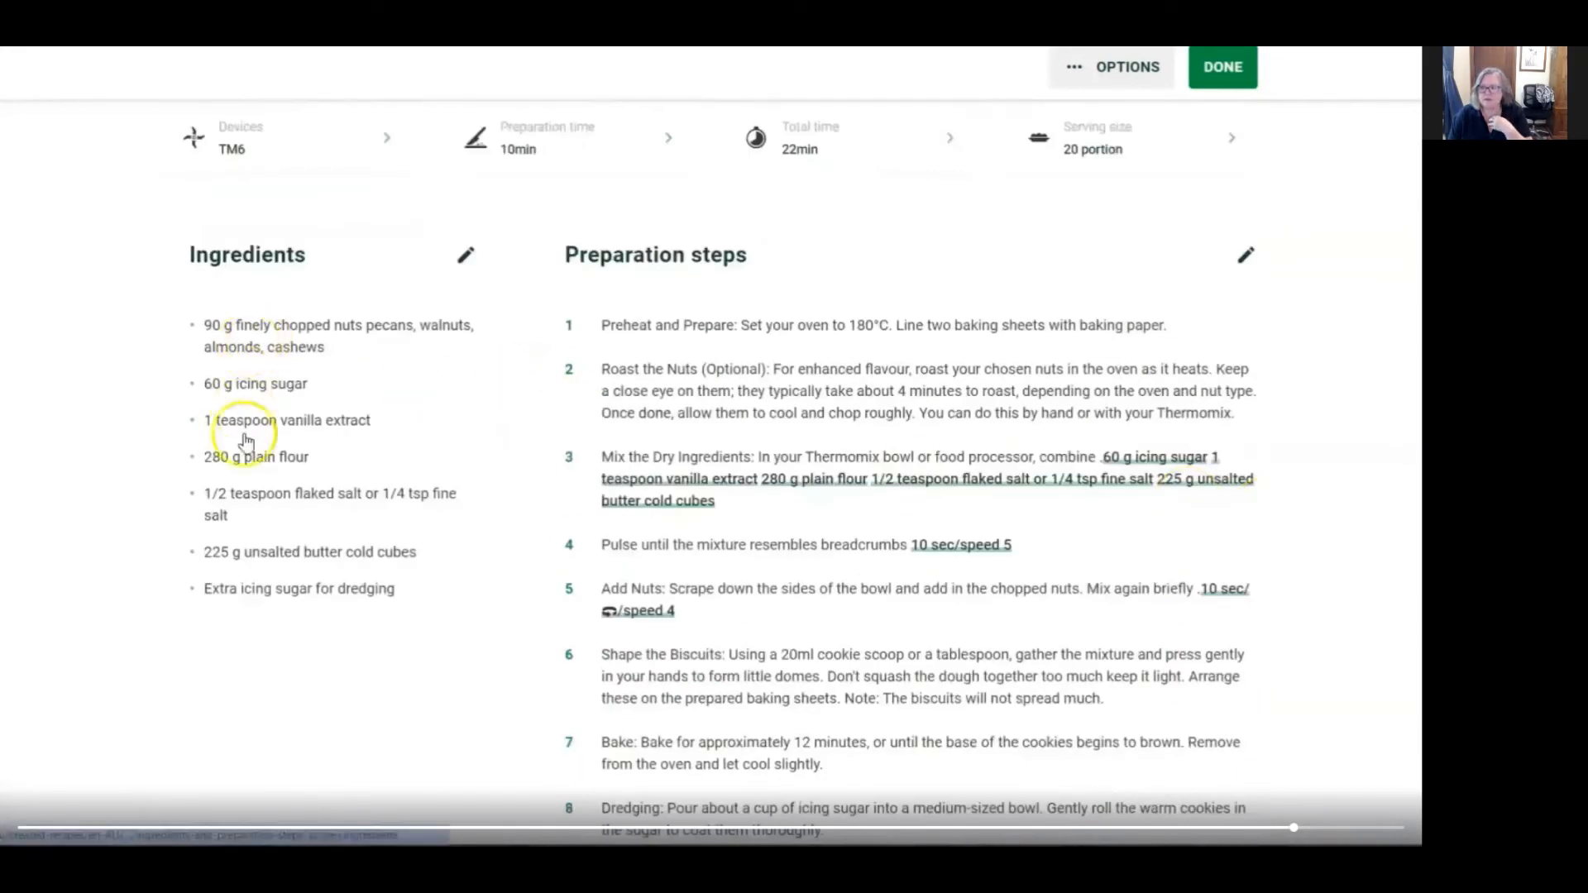
pyautogui.scroll(-5, 1290, 447)
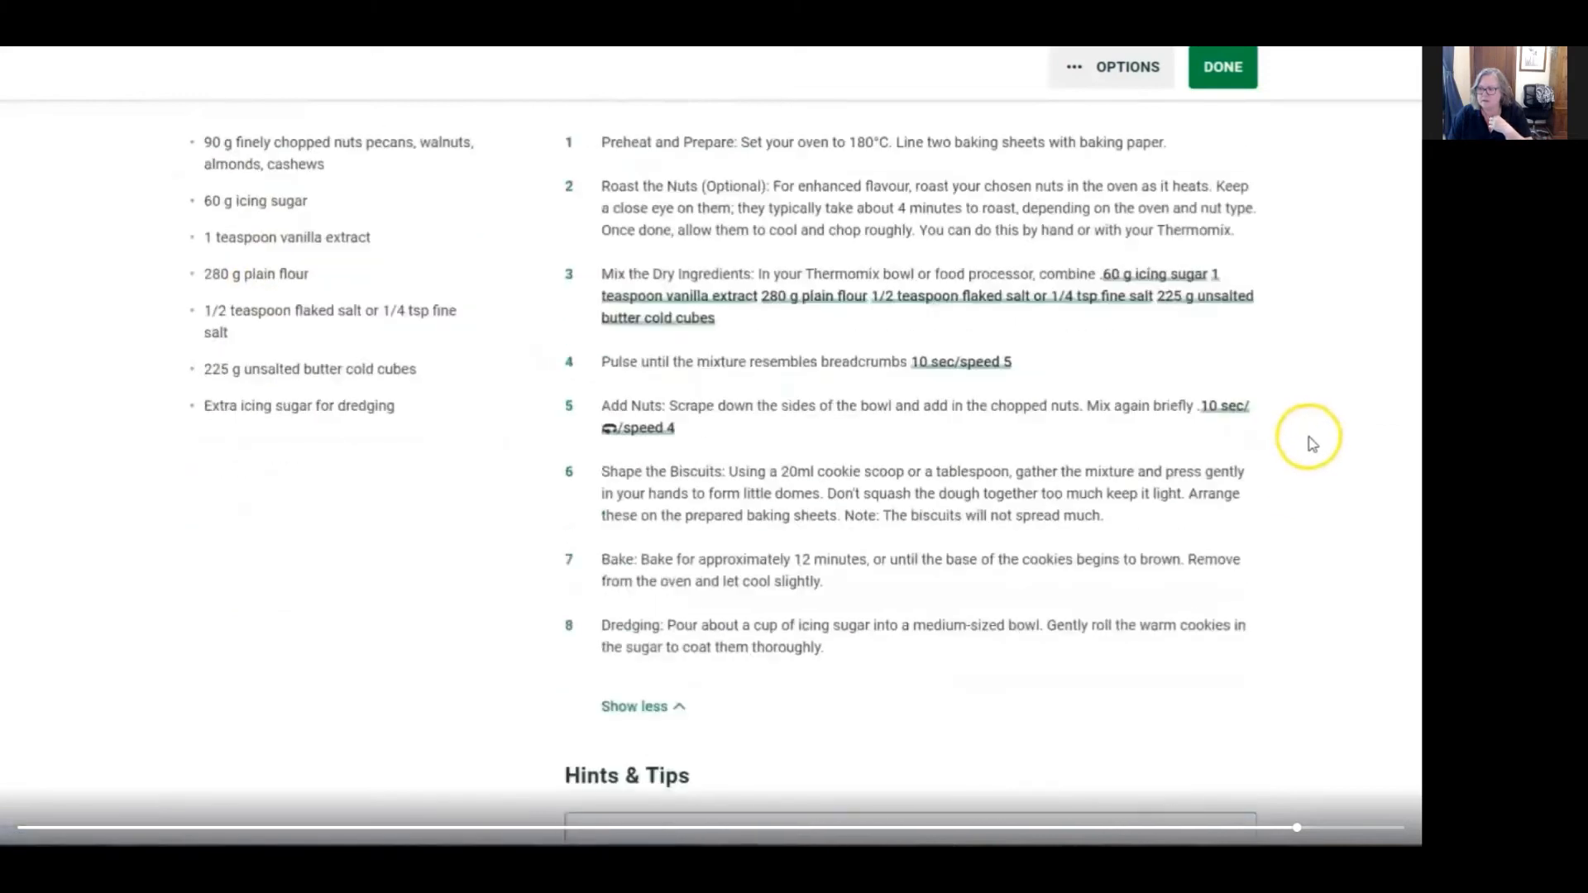
pyautogui.scroll(-1, 1342, 490)
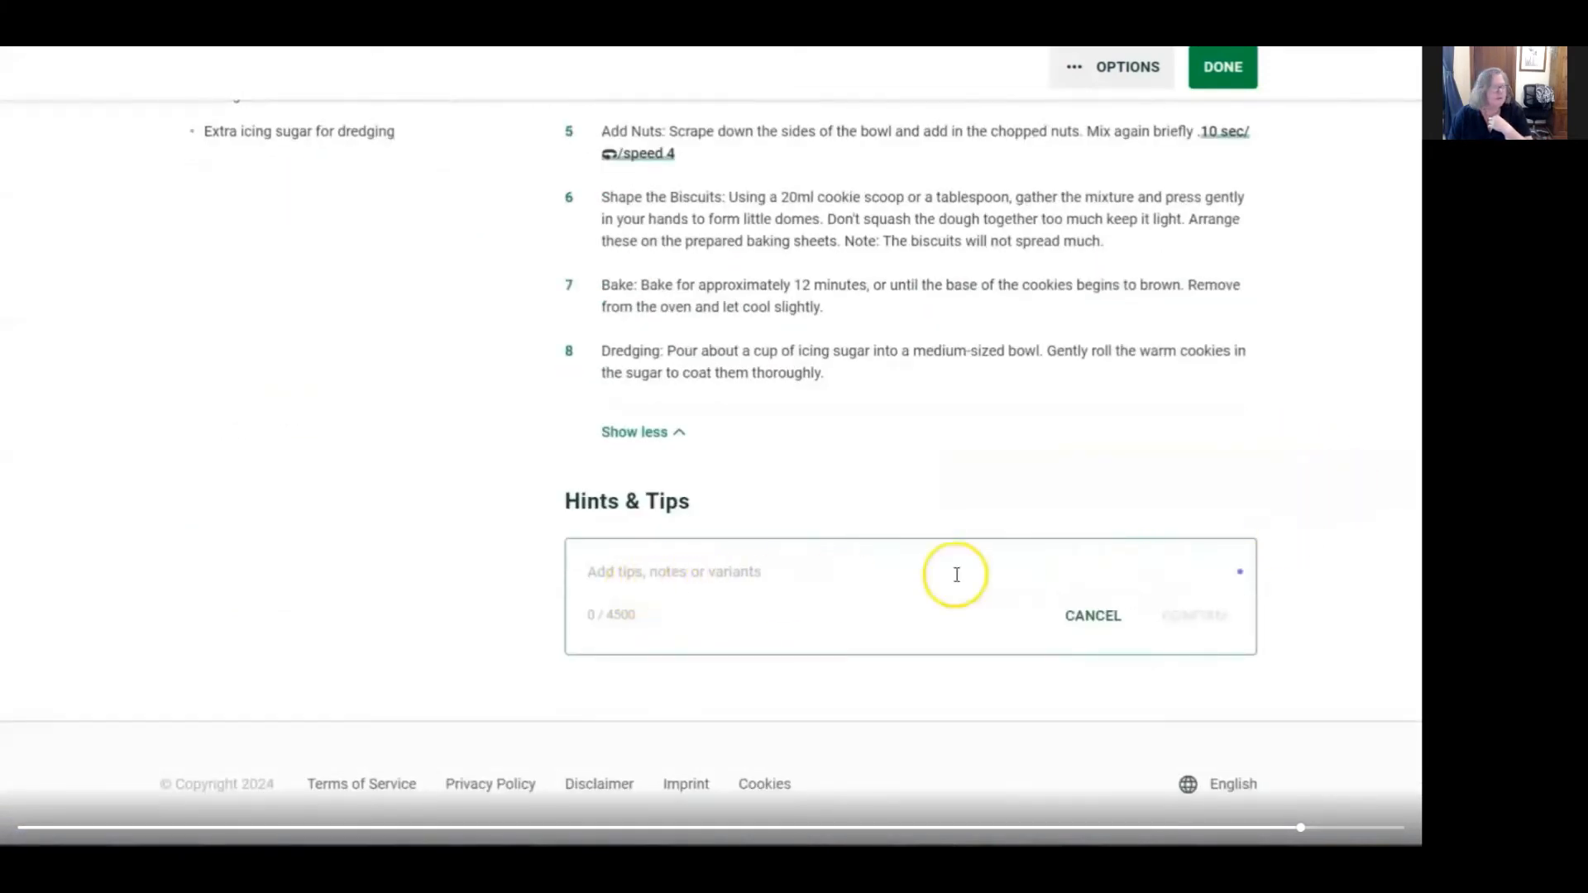
pyautogui.scroll(3, 1265, 255)
pyautogui.click(1223, 66)
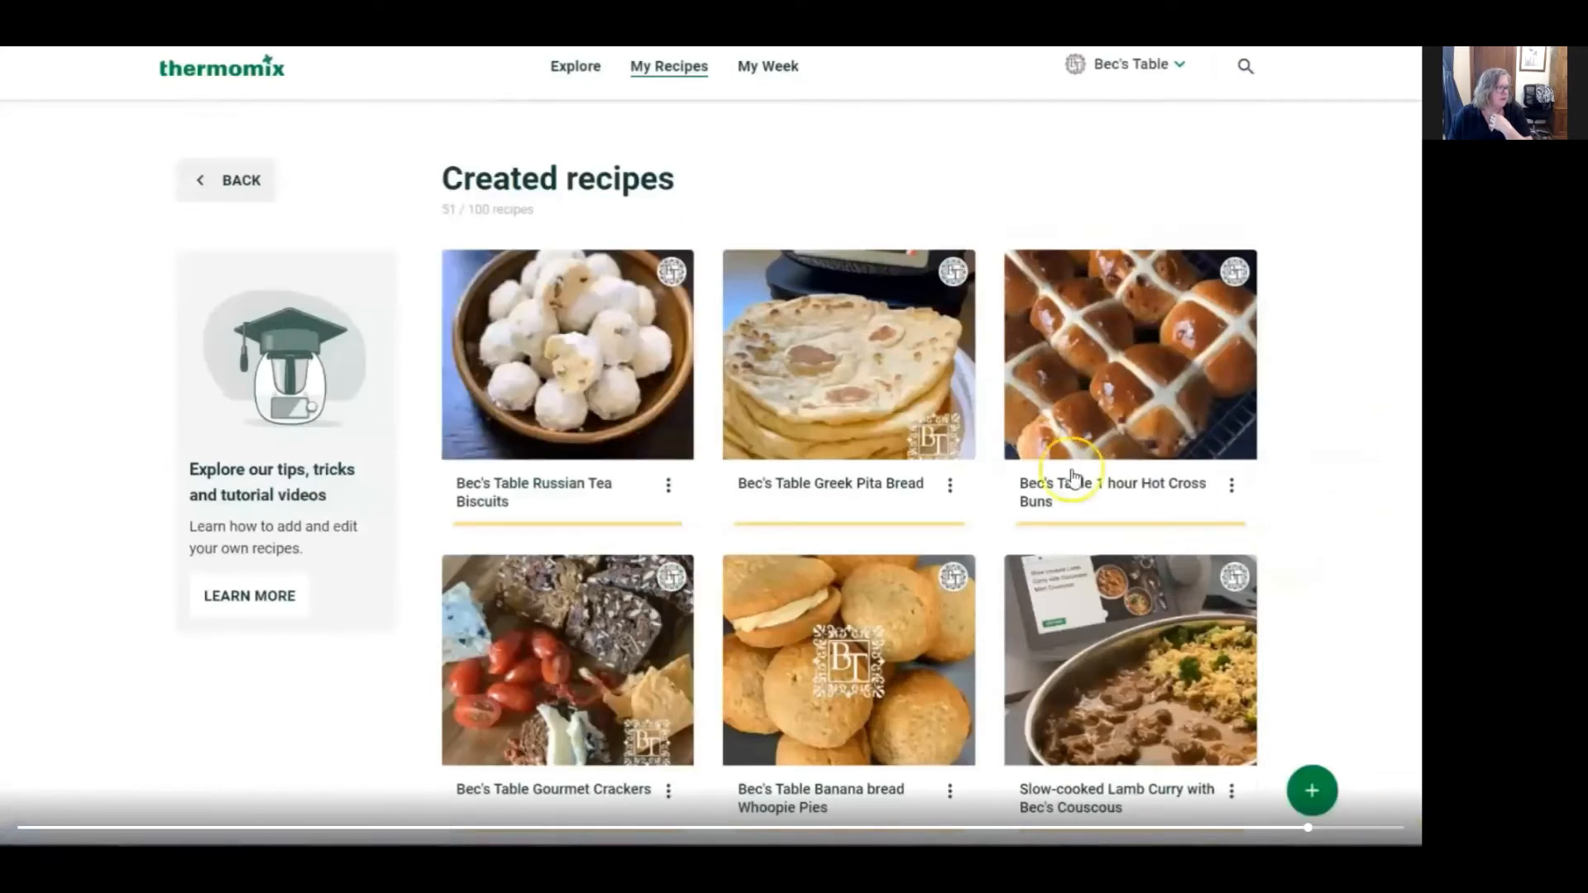
# Examine the available actions for the Bec's Table Russian Tea Biscuits recipe, from Cook Today to Delete recipe, without choosing one
pyautogui.click(668, 491)
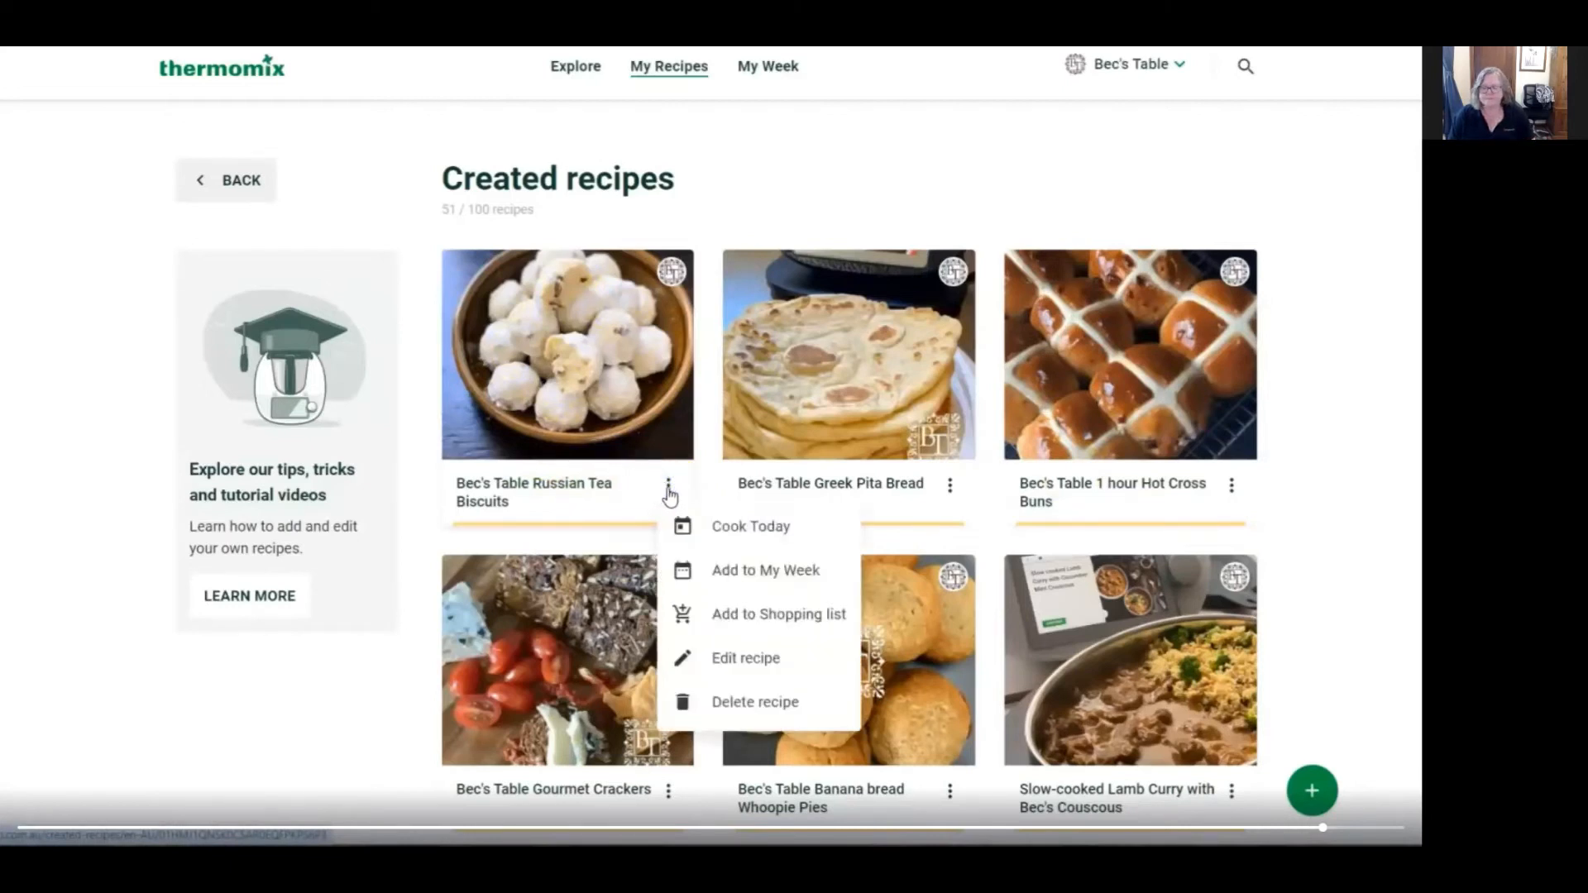
pyautogui.click(735, 536)
pyautogui.click(729, 572)
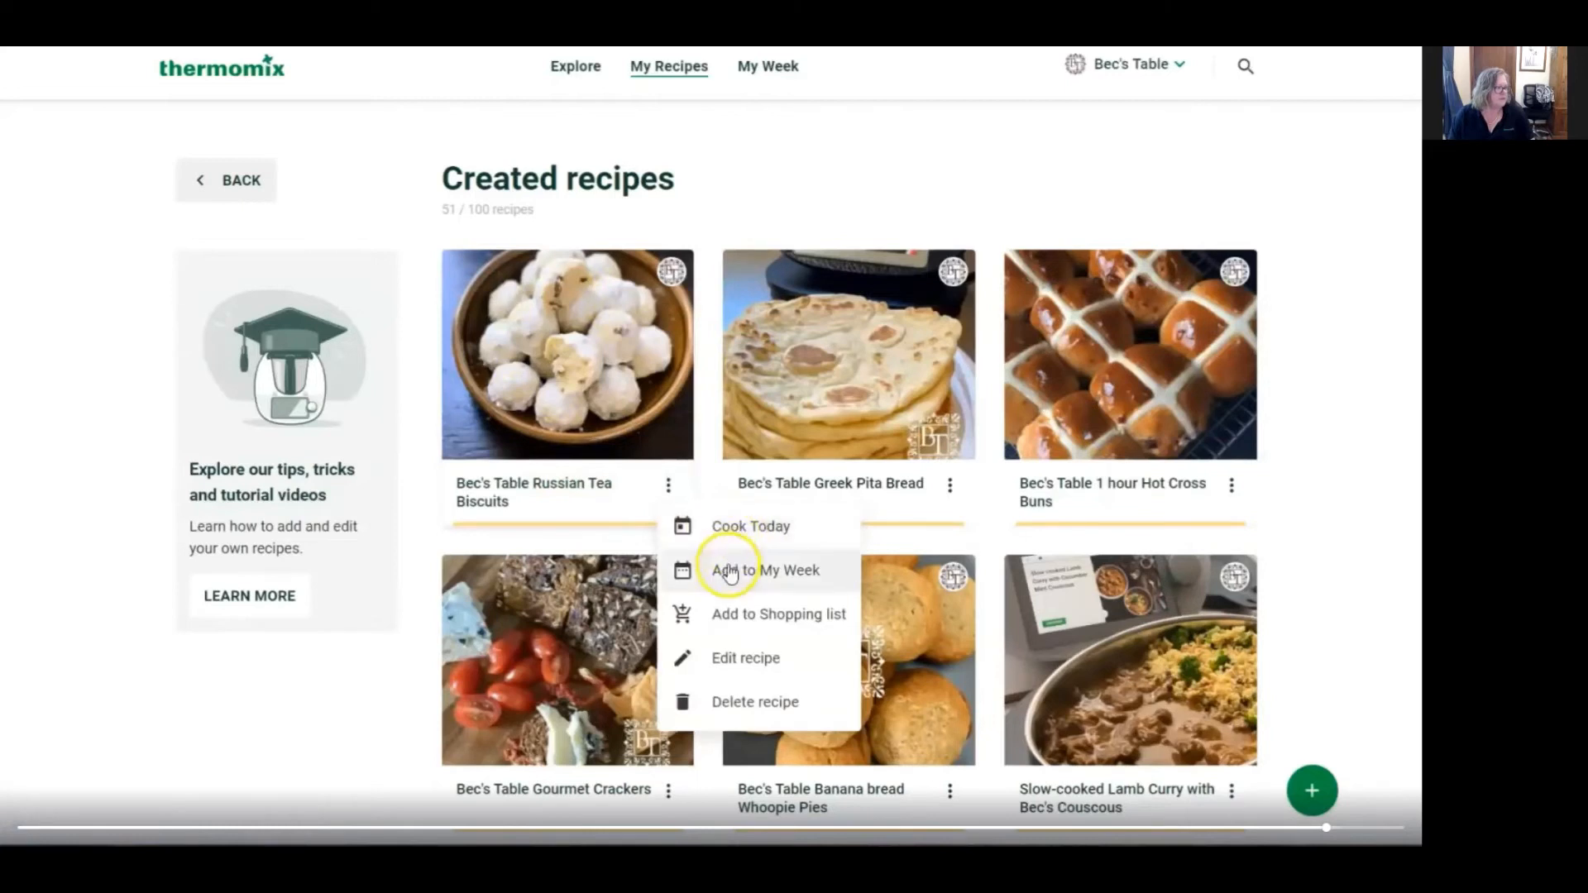
pyautogui.click(768, 631)
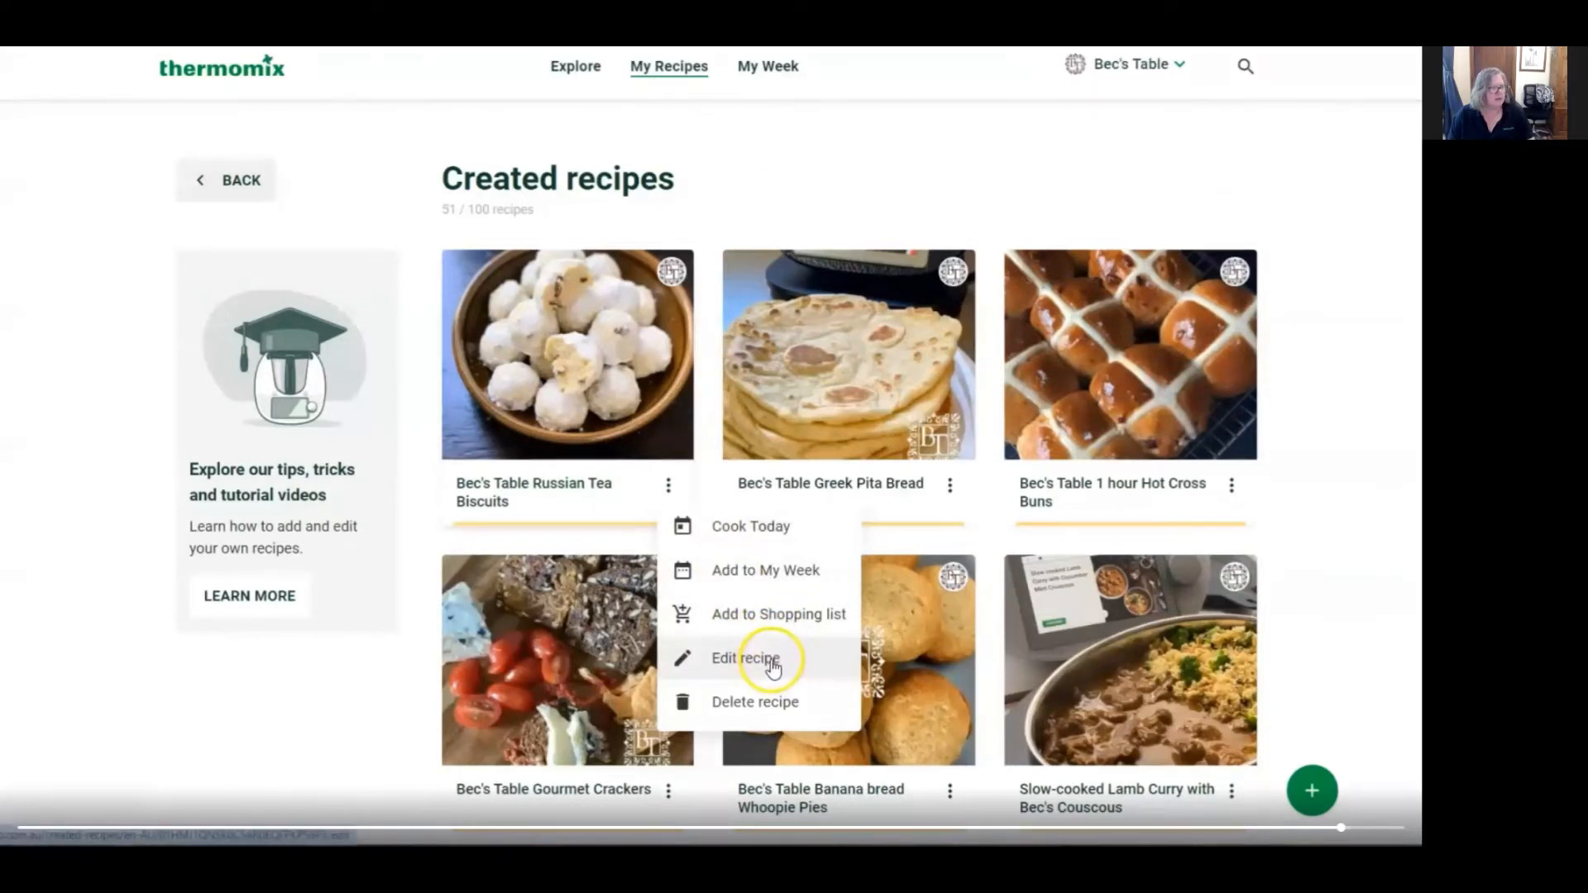
pyautogui.click(1364, 465)
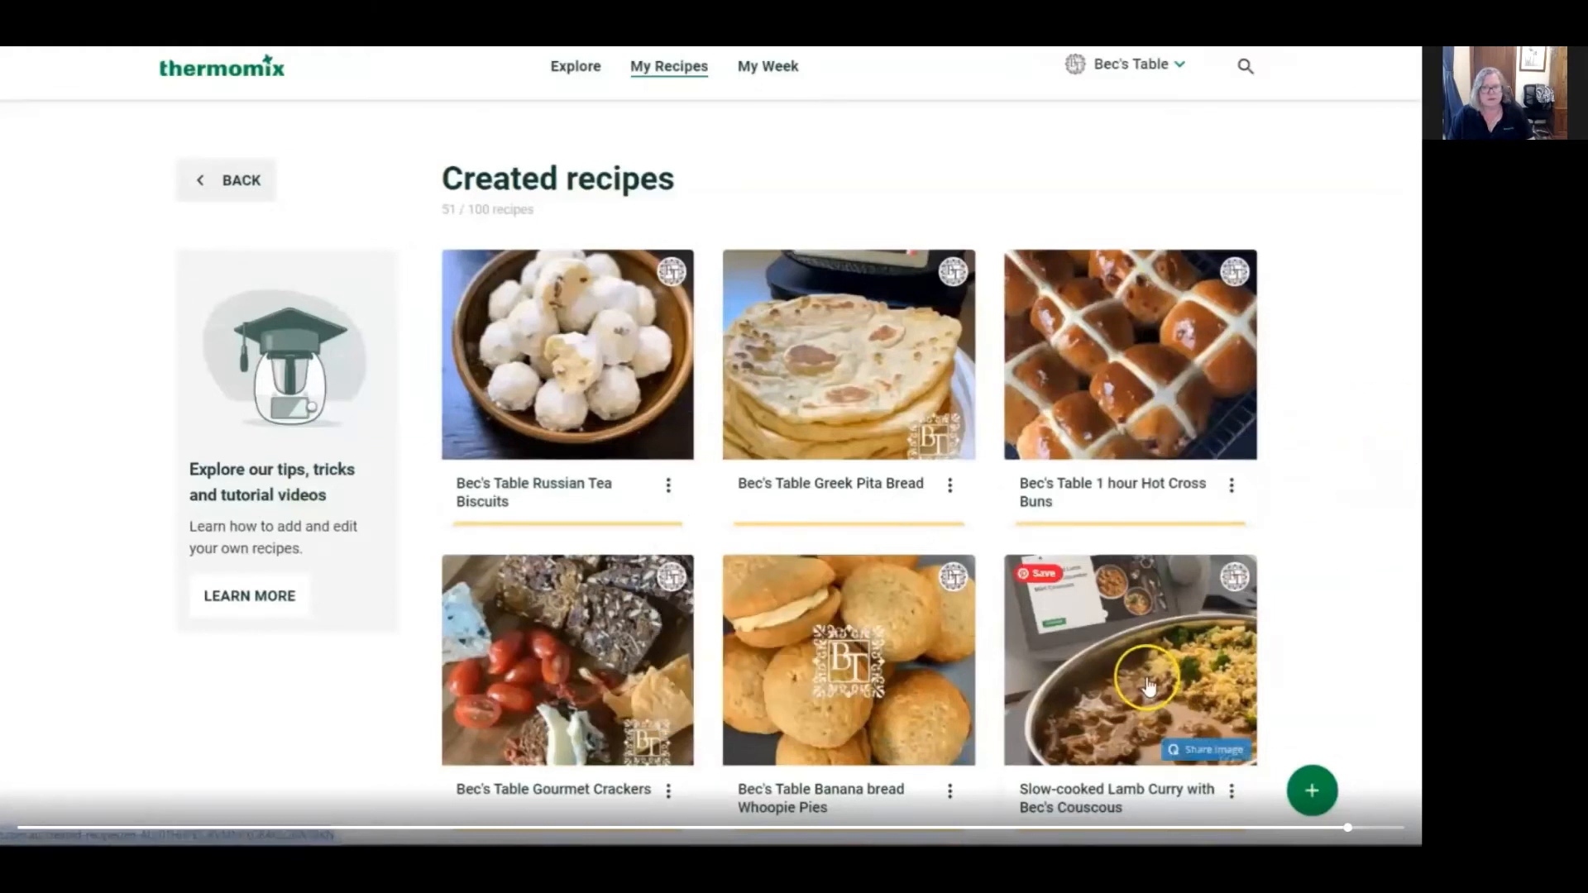
# Open the created recipe "Slow-cooked Lamb Curry with Bec's Couscous" and examine the cooking modes used in its preparation steps
pyautogui.scroll(-1, 1147, 686)
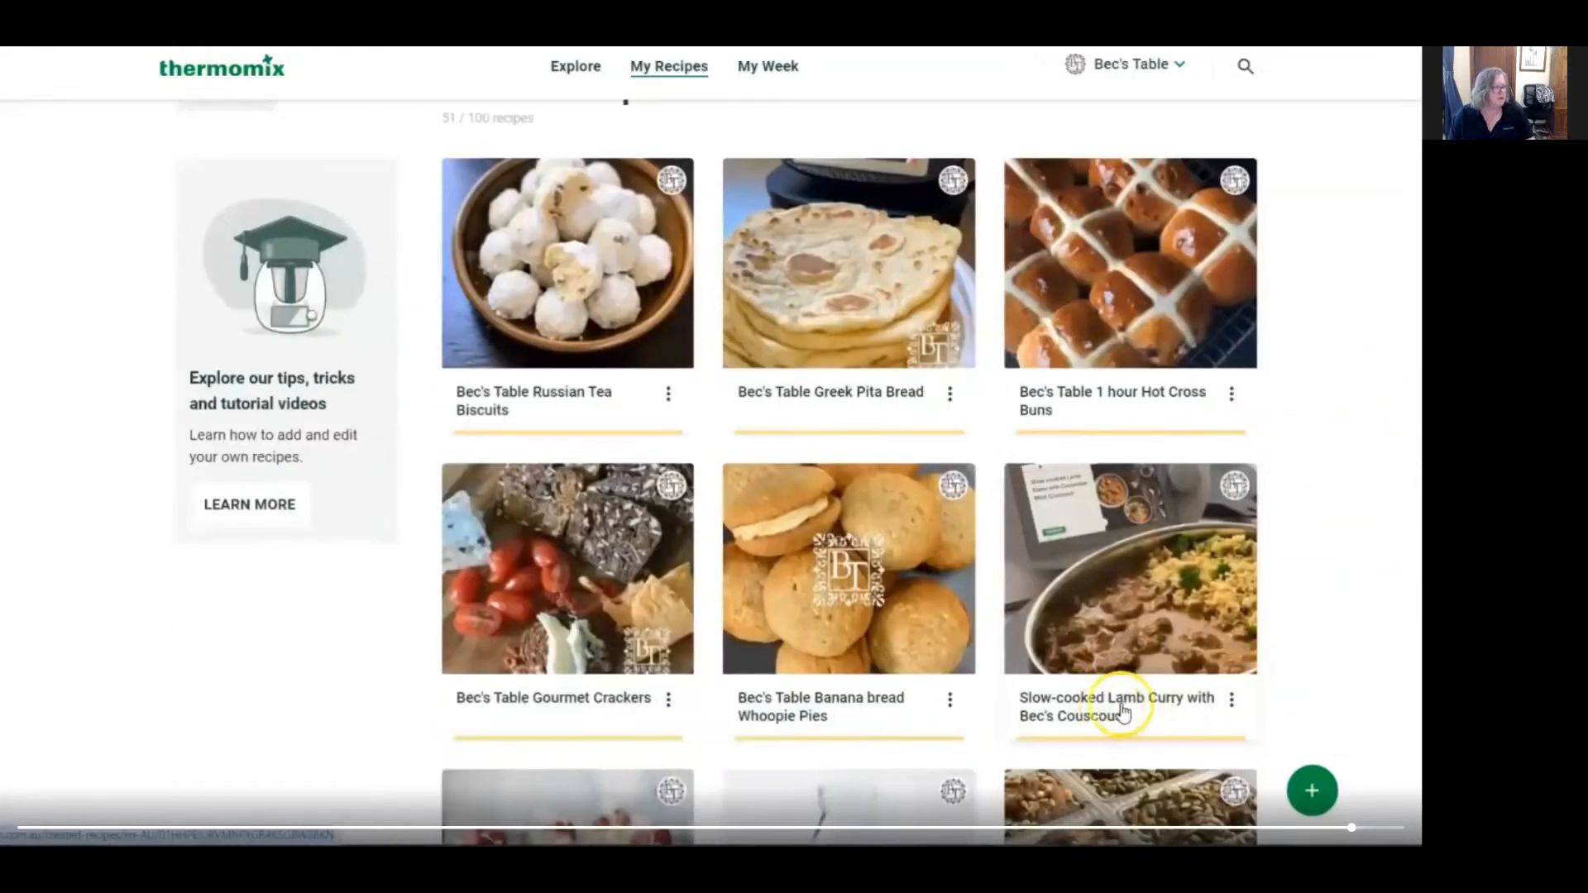
pyautogui.click(1121, 584)
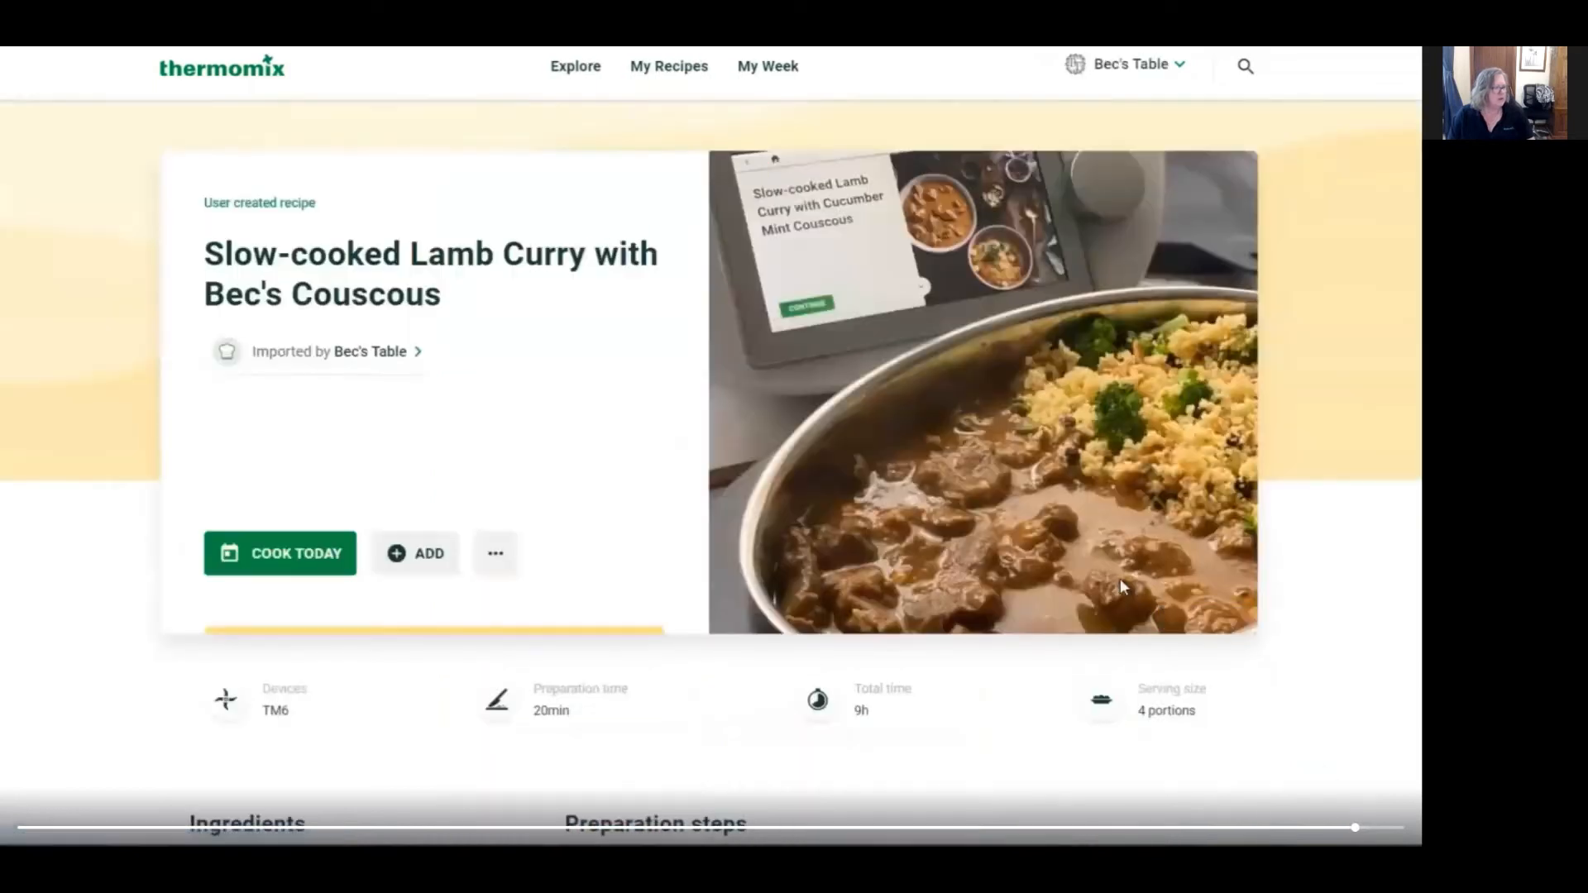
pyautogui.scroll(-12, 1067, 427)
pyautogui.scroll(-5, 1067, 427)
pyautogui.scroll(4, 1065, 430)
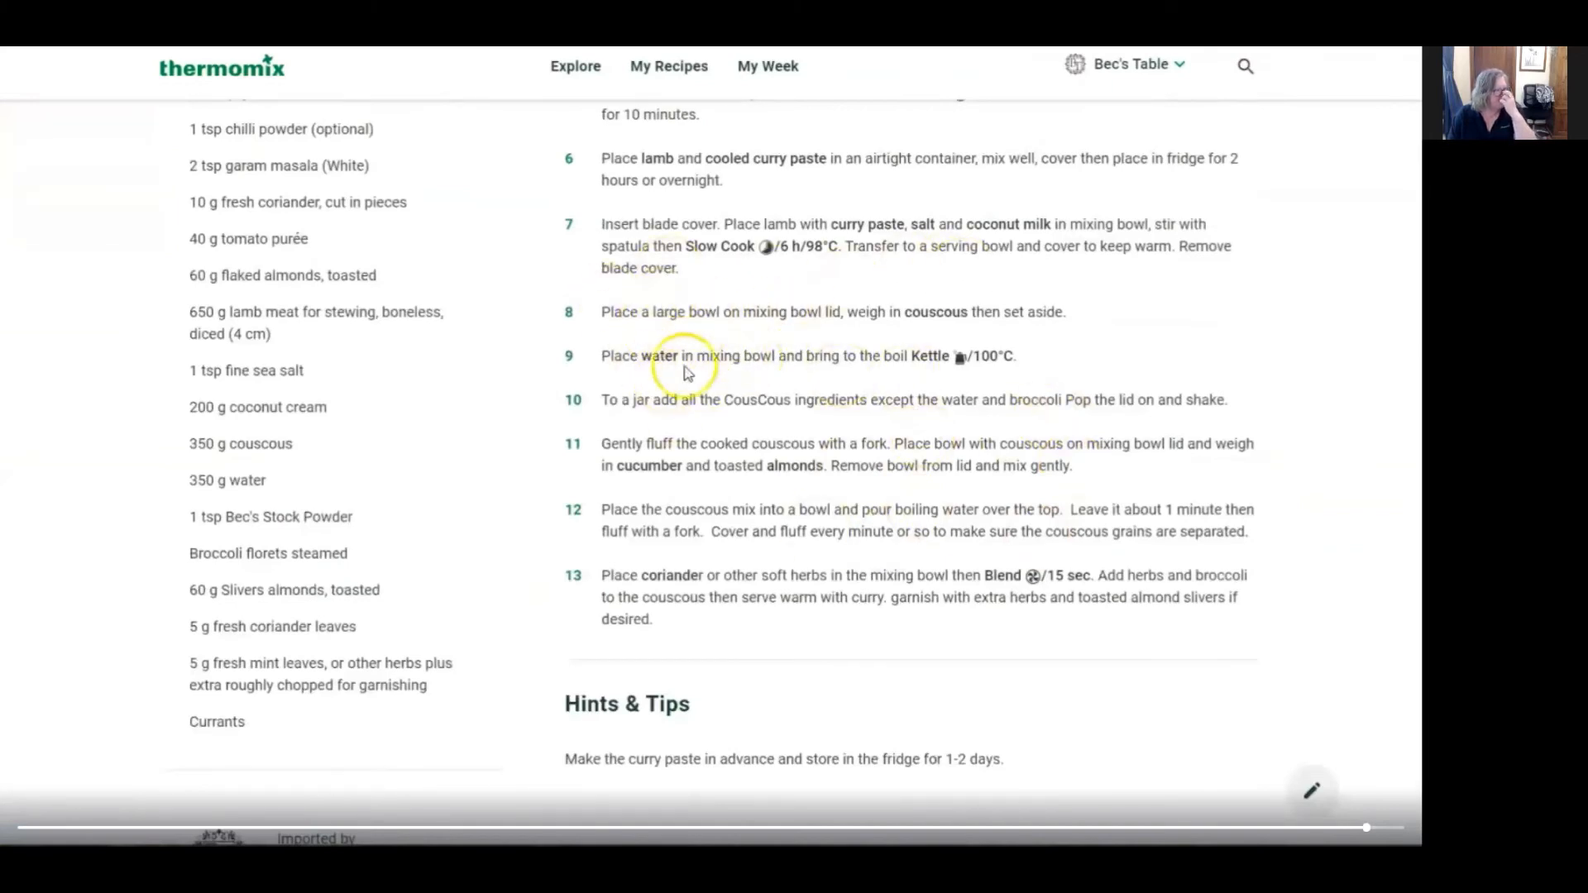
pyautogui.scroll(8, 1240, 326)
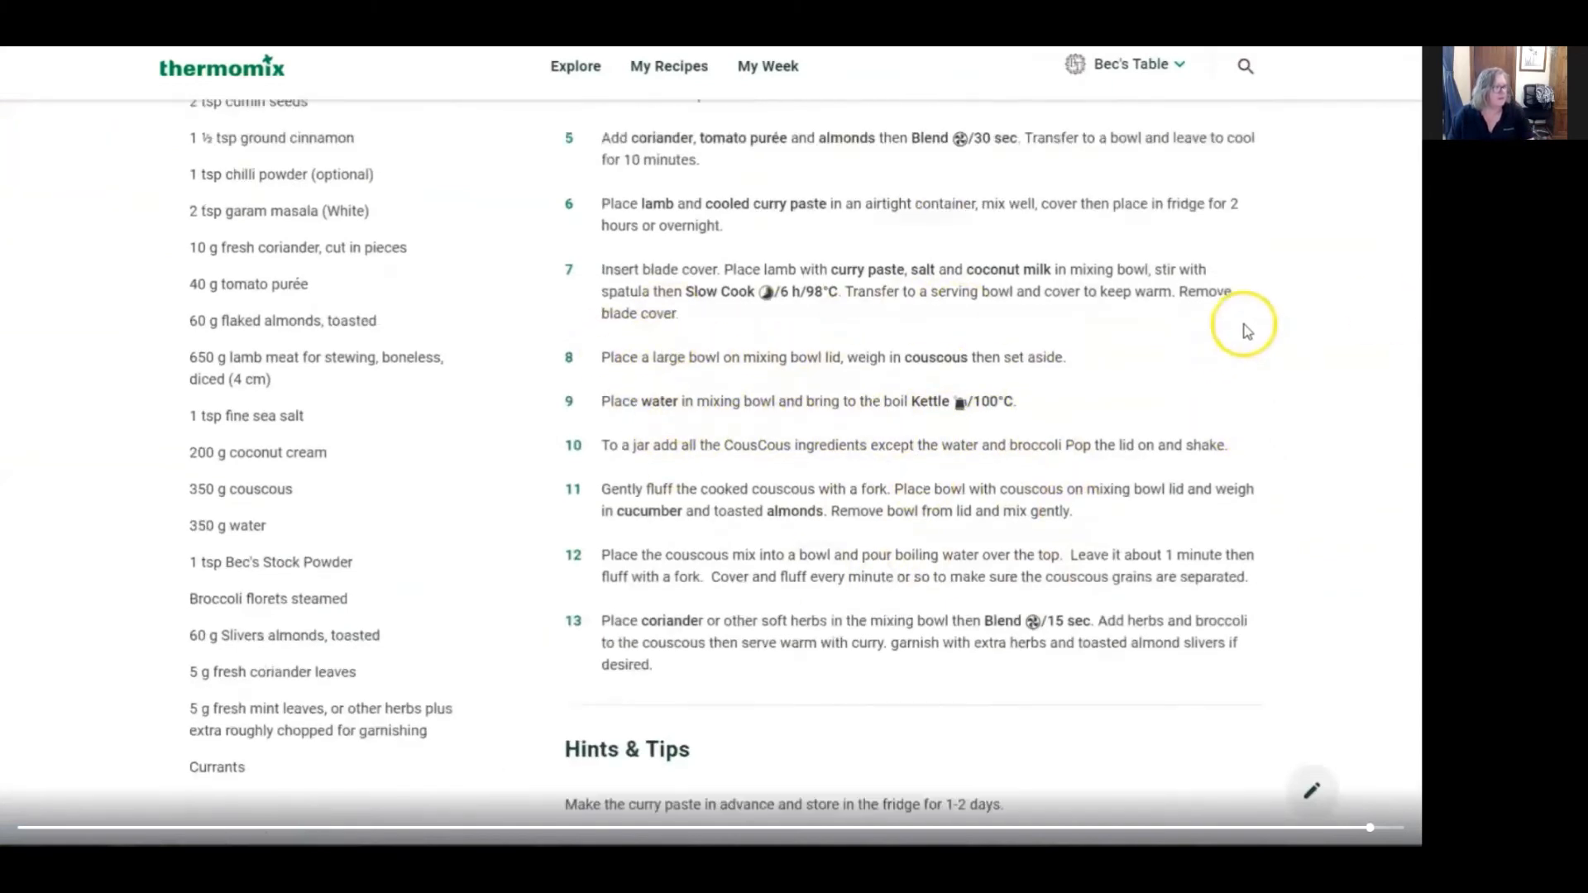
pyautogui.scroll(3, 1266, 389)
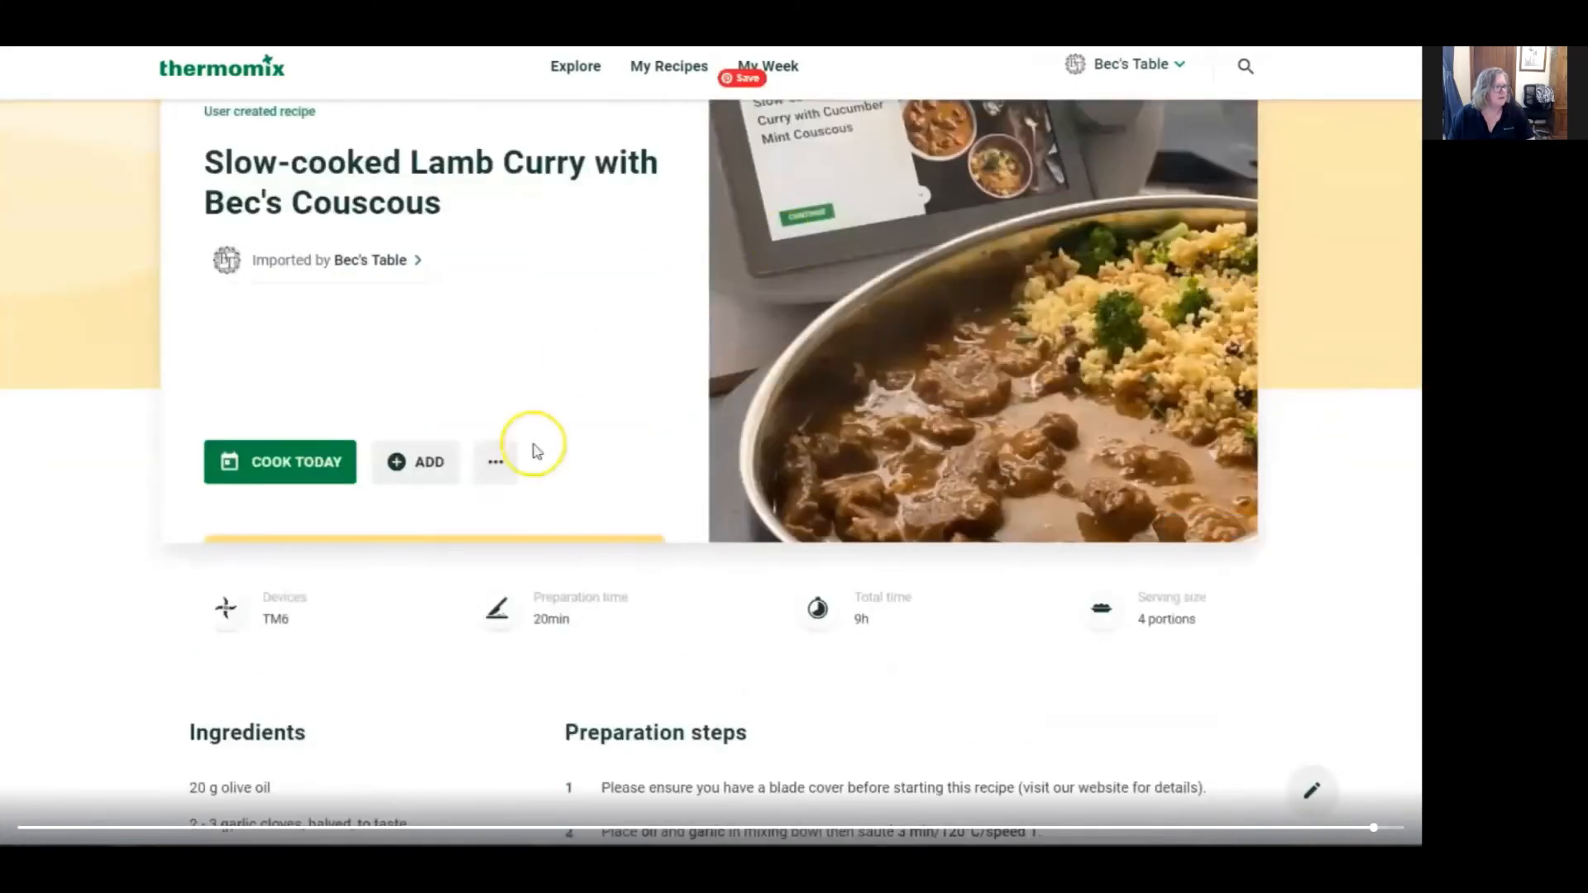
pyautogui.scroll(1, 1308, 429)
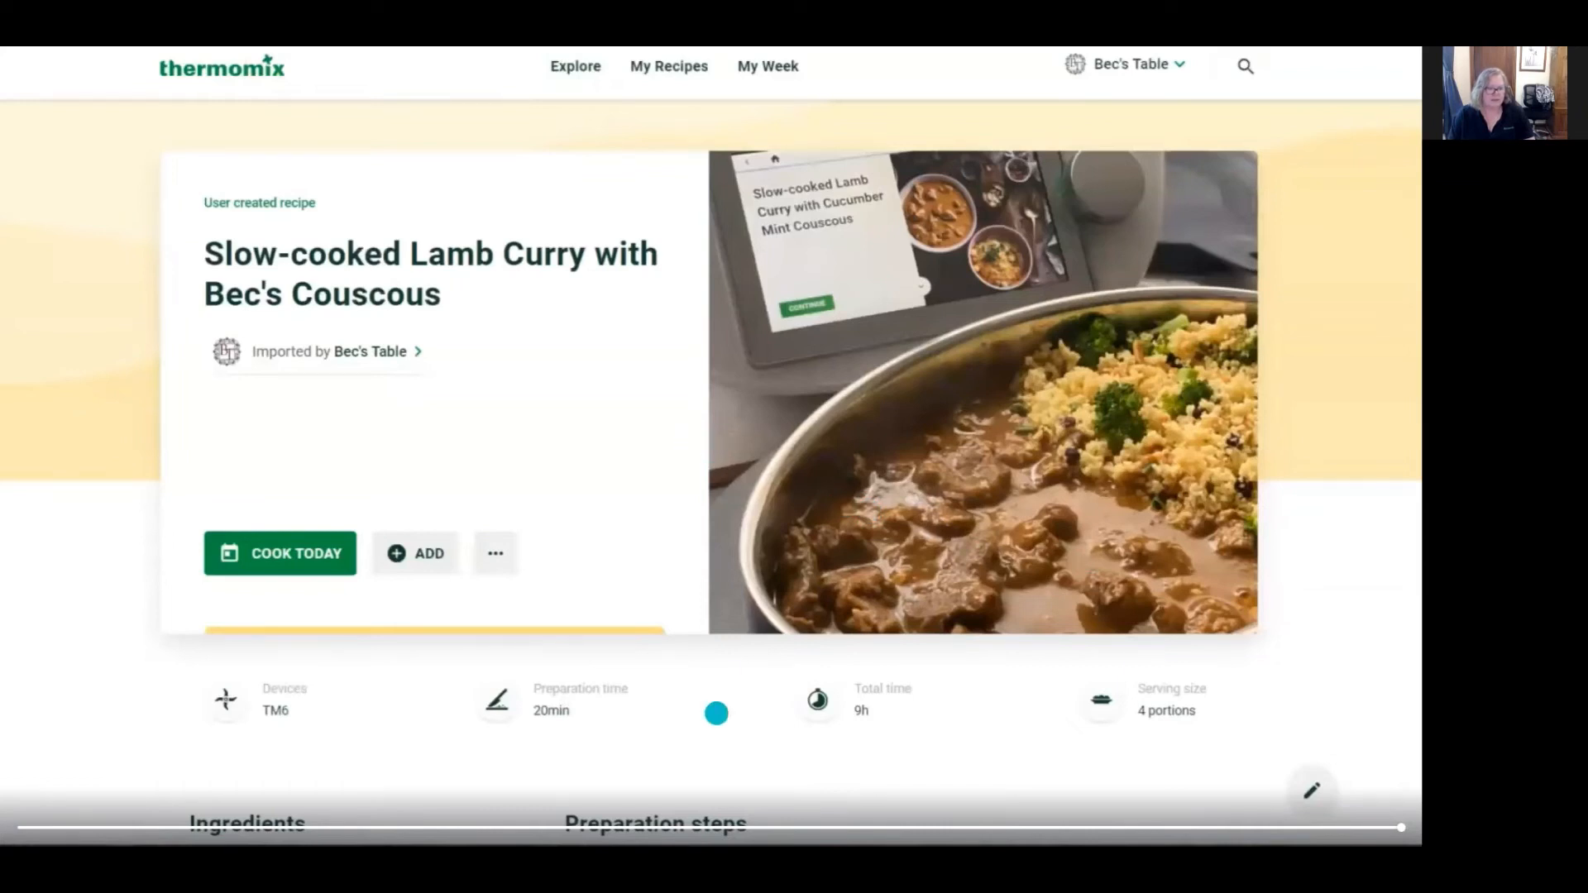
pyautogui.click(717, 713)
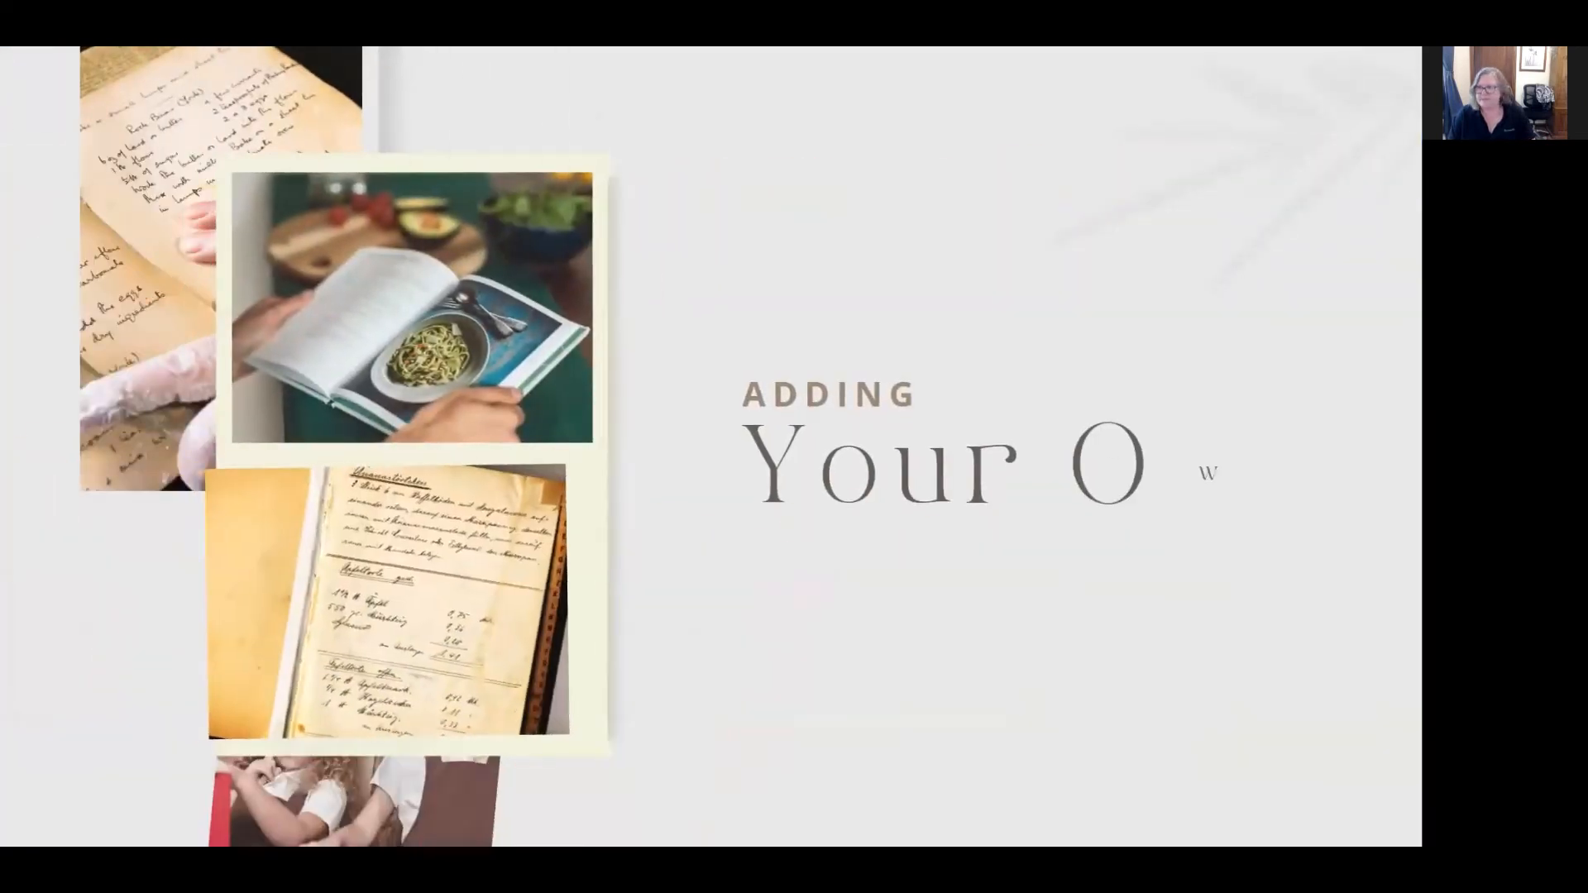
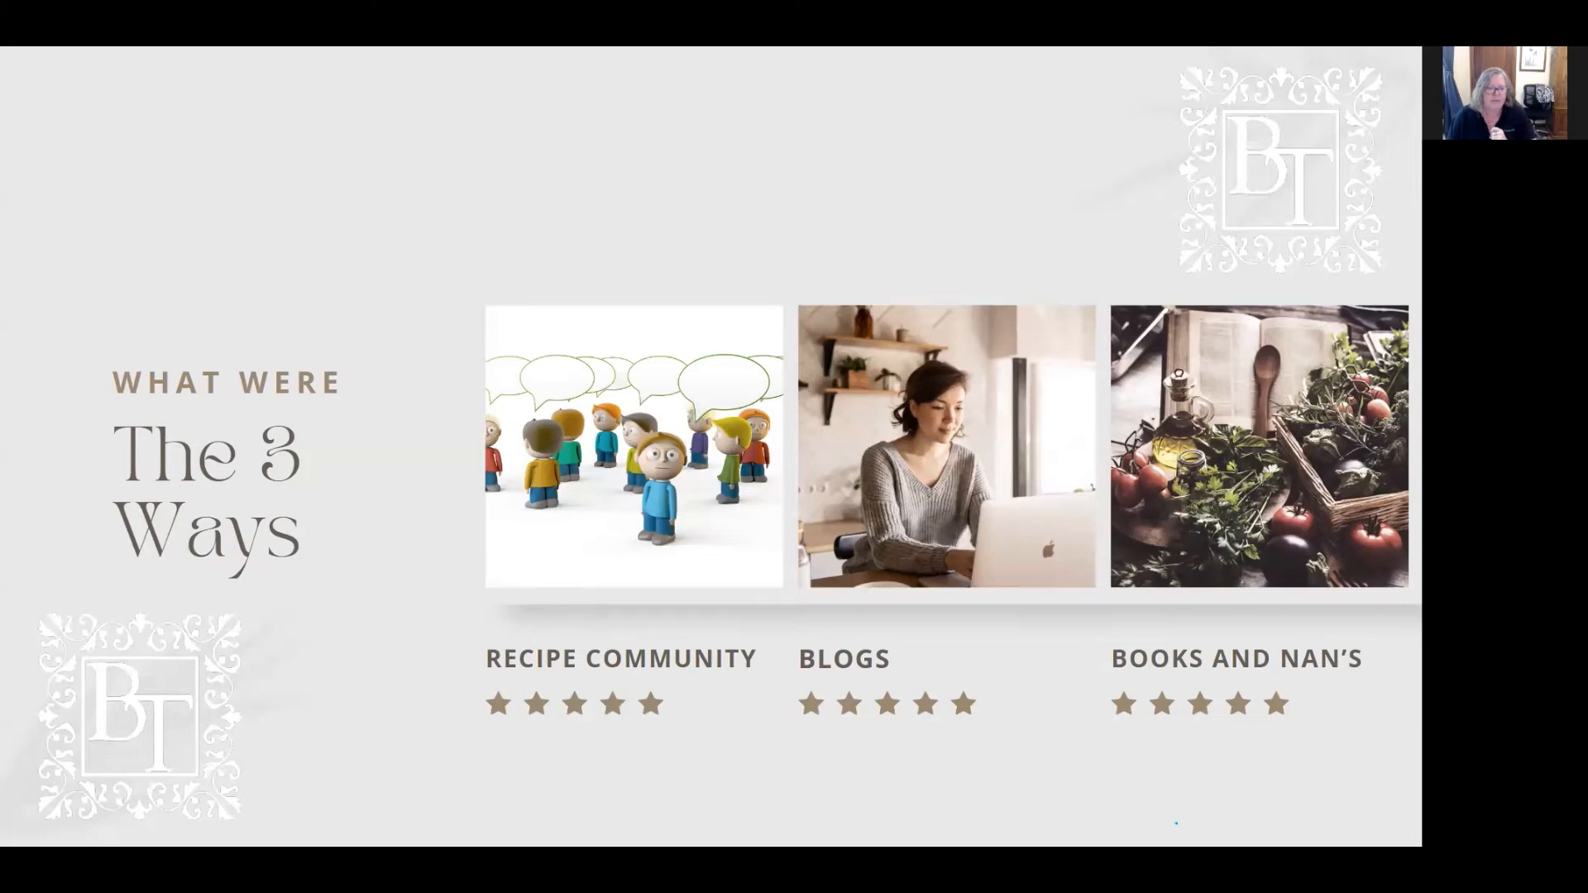
pyautogui.press('Right')
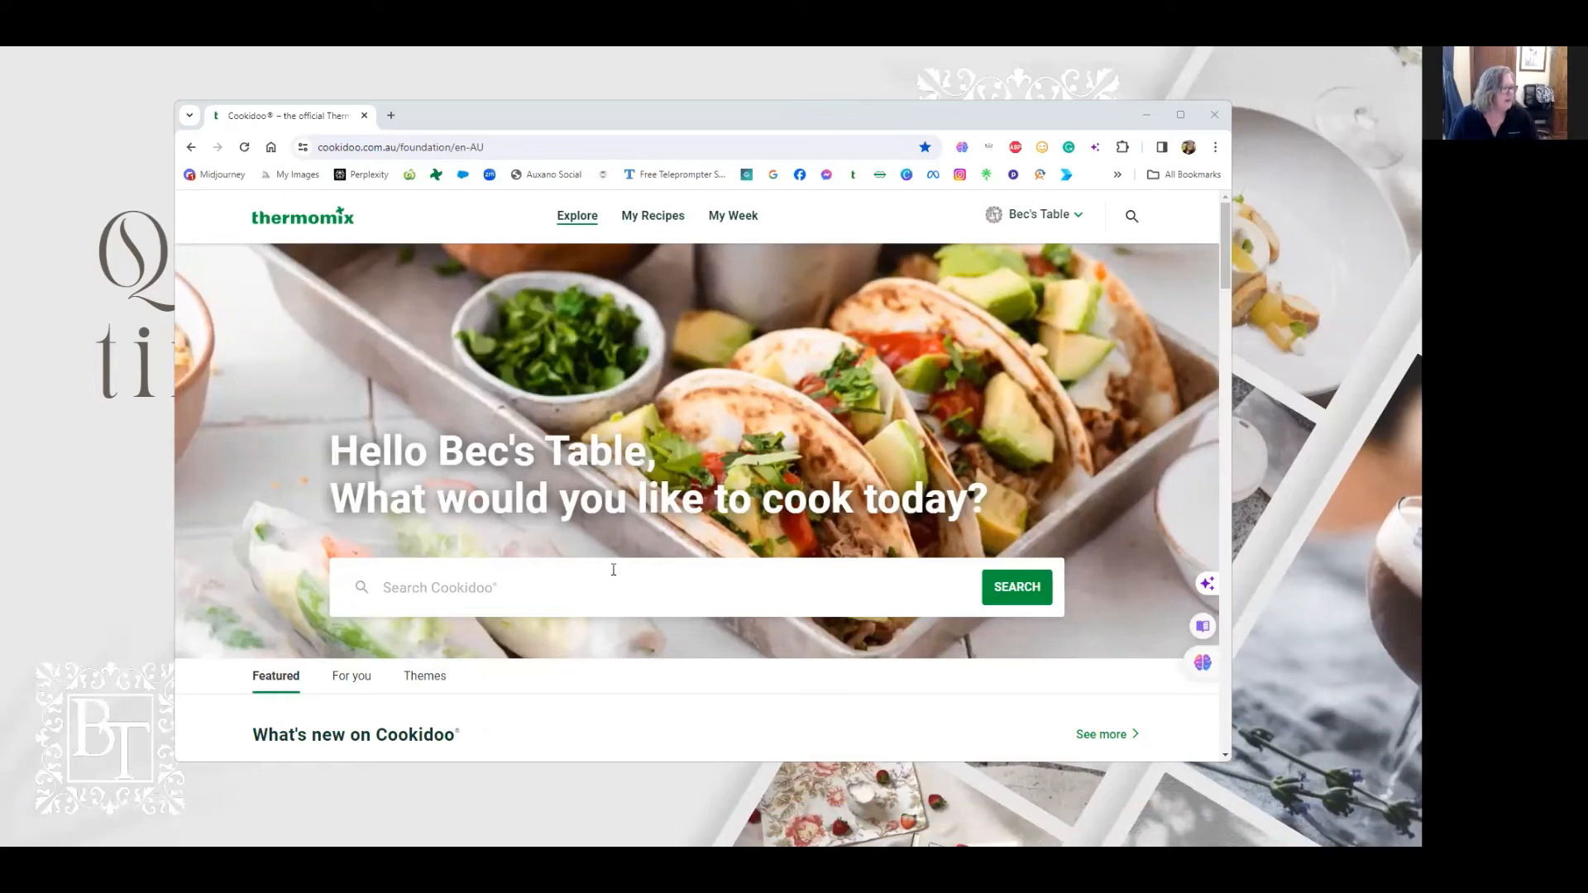
# Open the "Chocolate zucchini mini loaves" recipe from What's new on Cookidoo
pyautogui.click(584, 575)
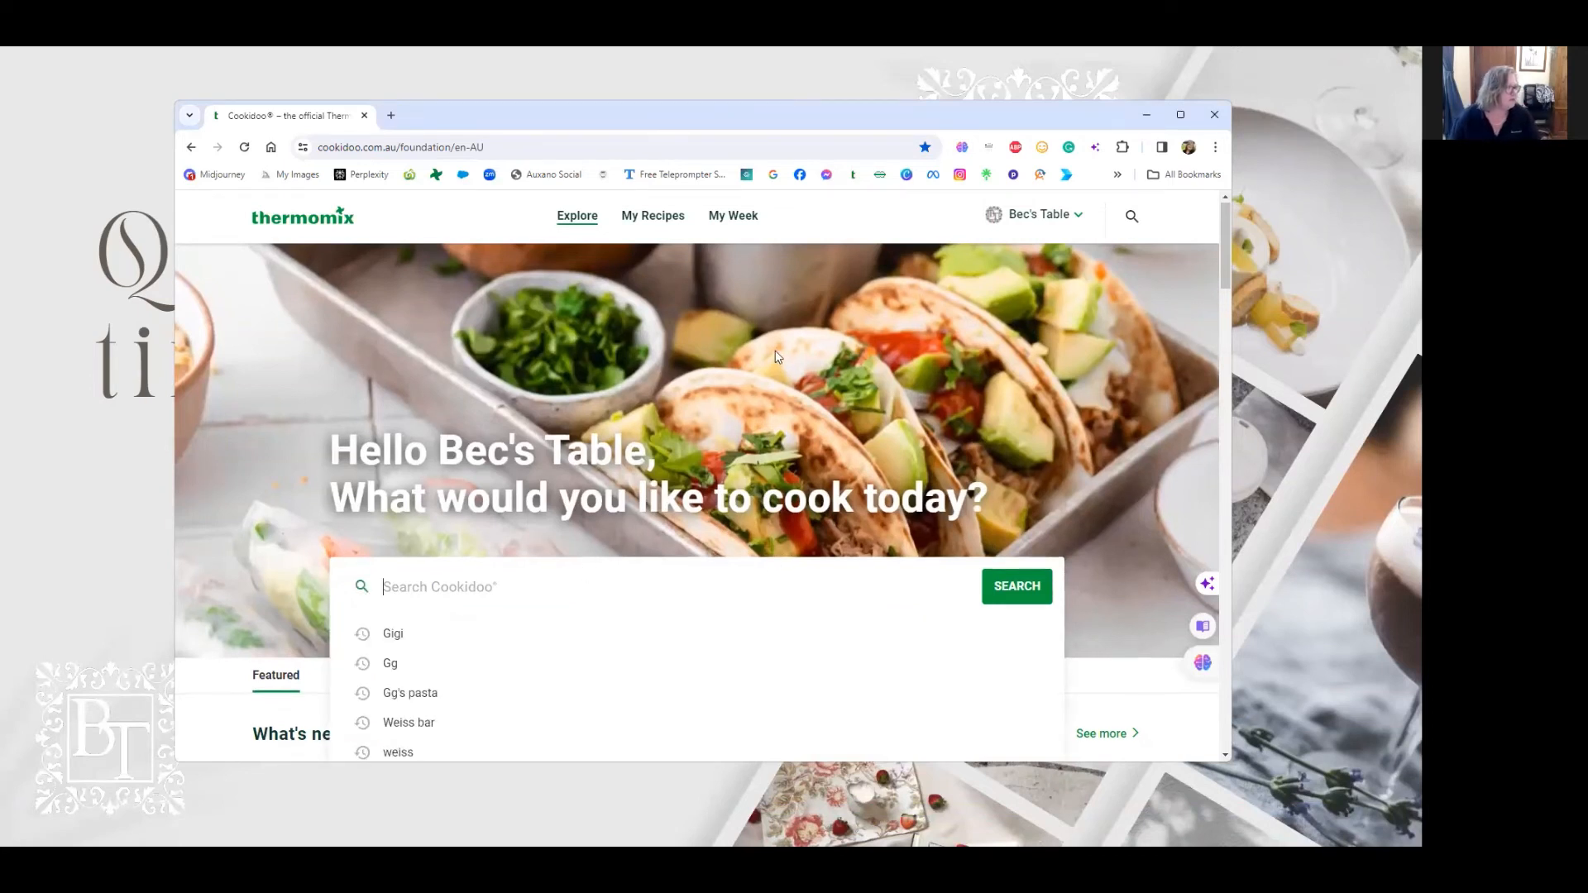
pyautogui.scroll(-3, 789, 403)
pyautogui.click(1140, 386)
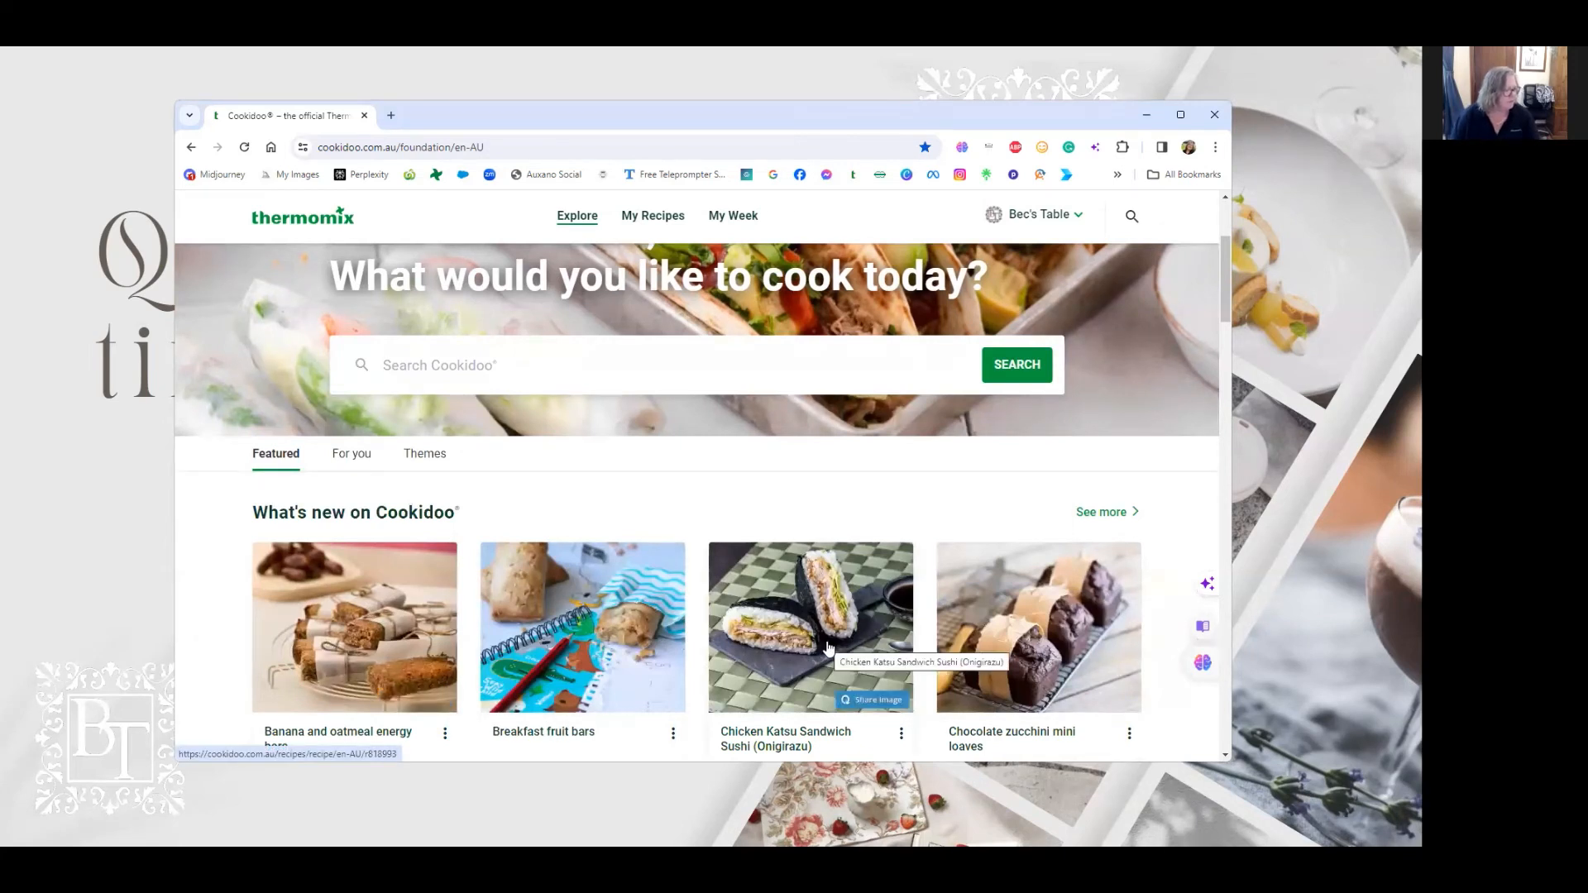
pyautogui.click(1015, 617)
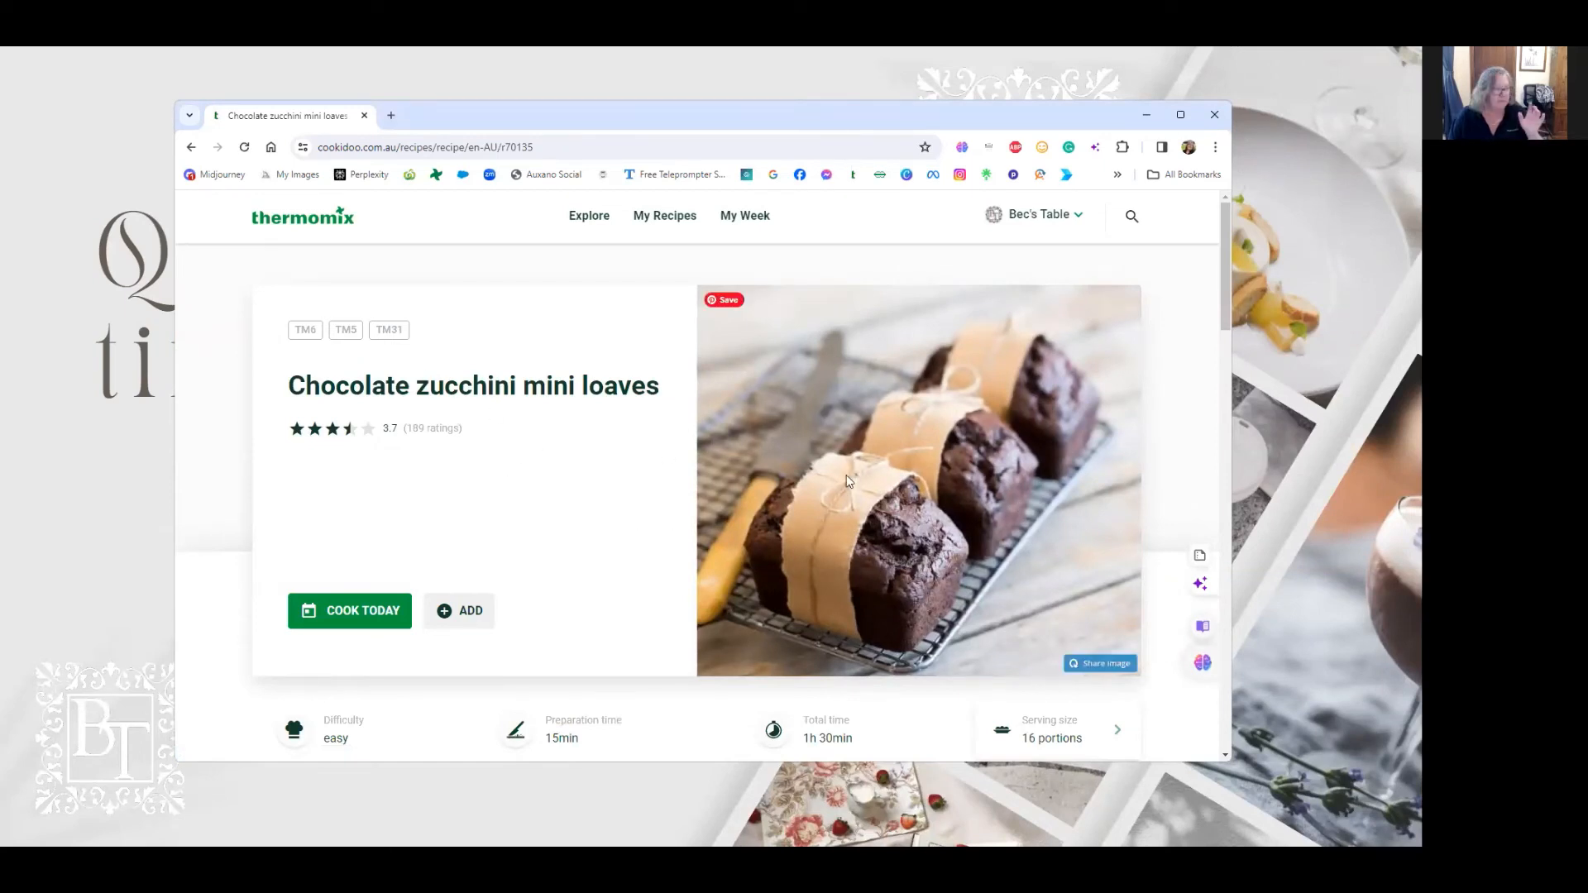
# Review the ingredients and preparation of the Chocolate zucchini mini loaves and add the recipe to Created Recipes
pyautogui.scroll(-5, 925, 480)
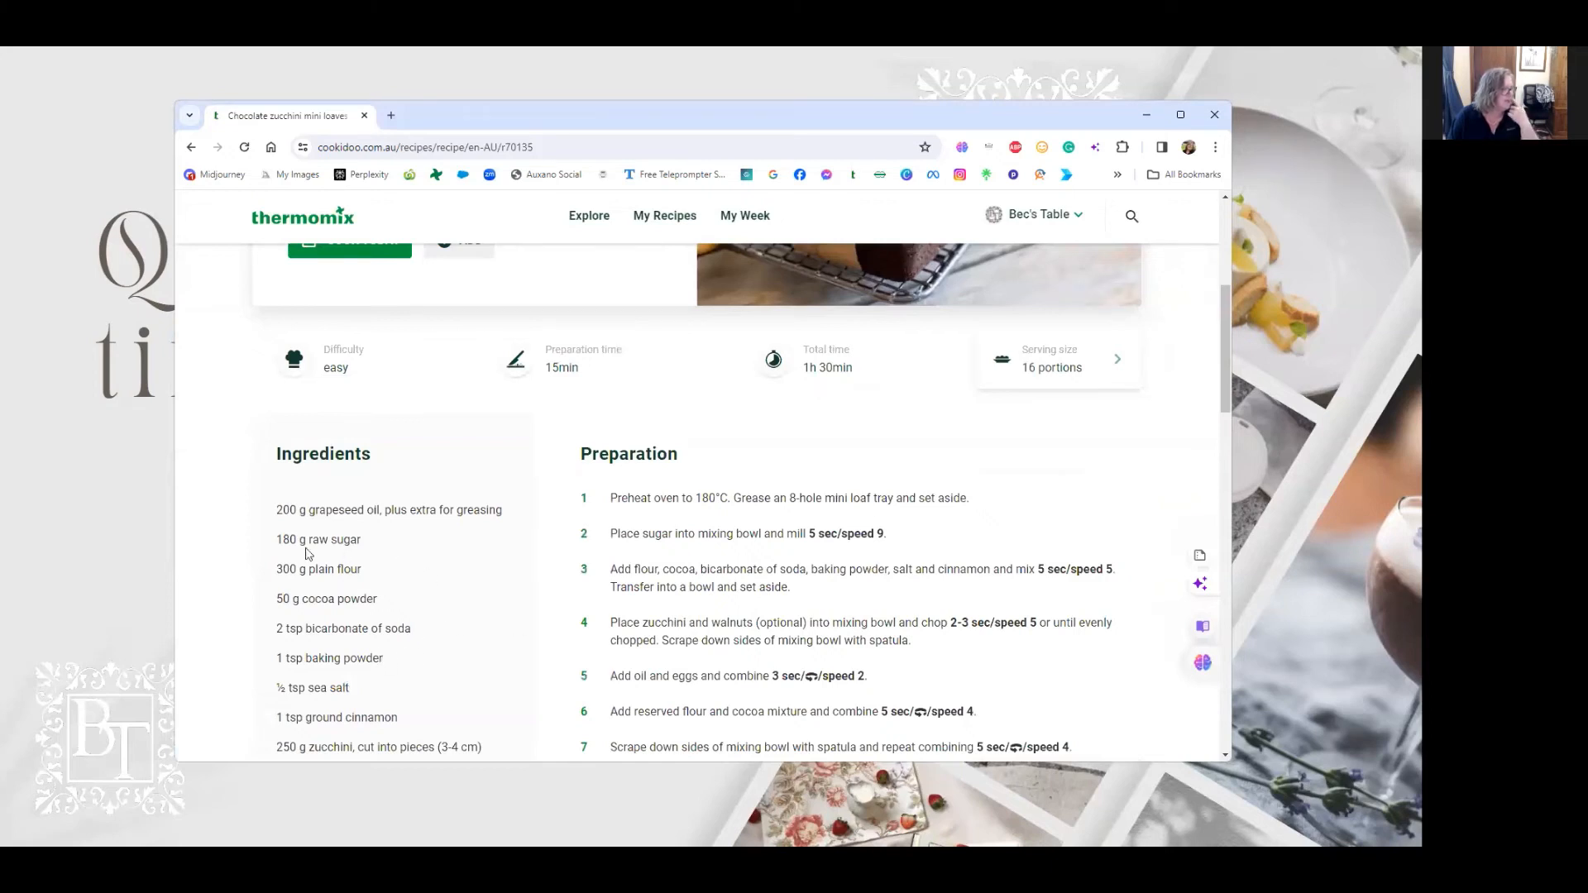
pyautogui.scroll(1, 387, 556)
pyautogui.scroll(3, 559, 610)
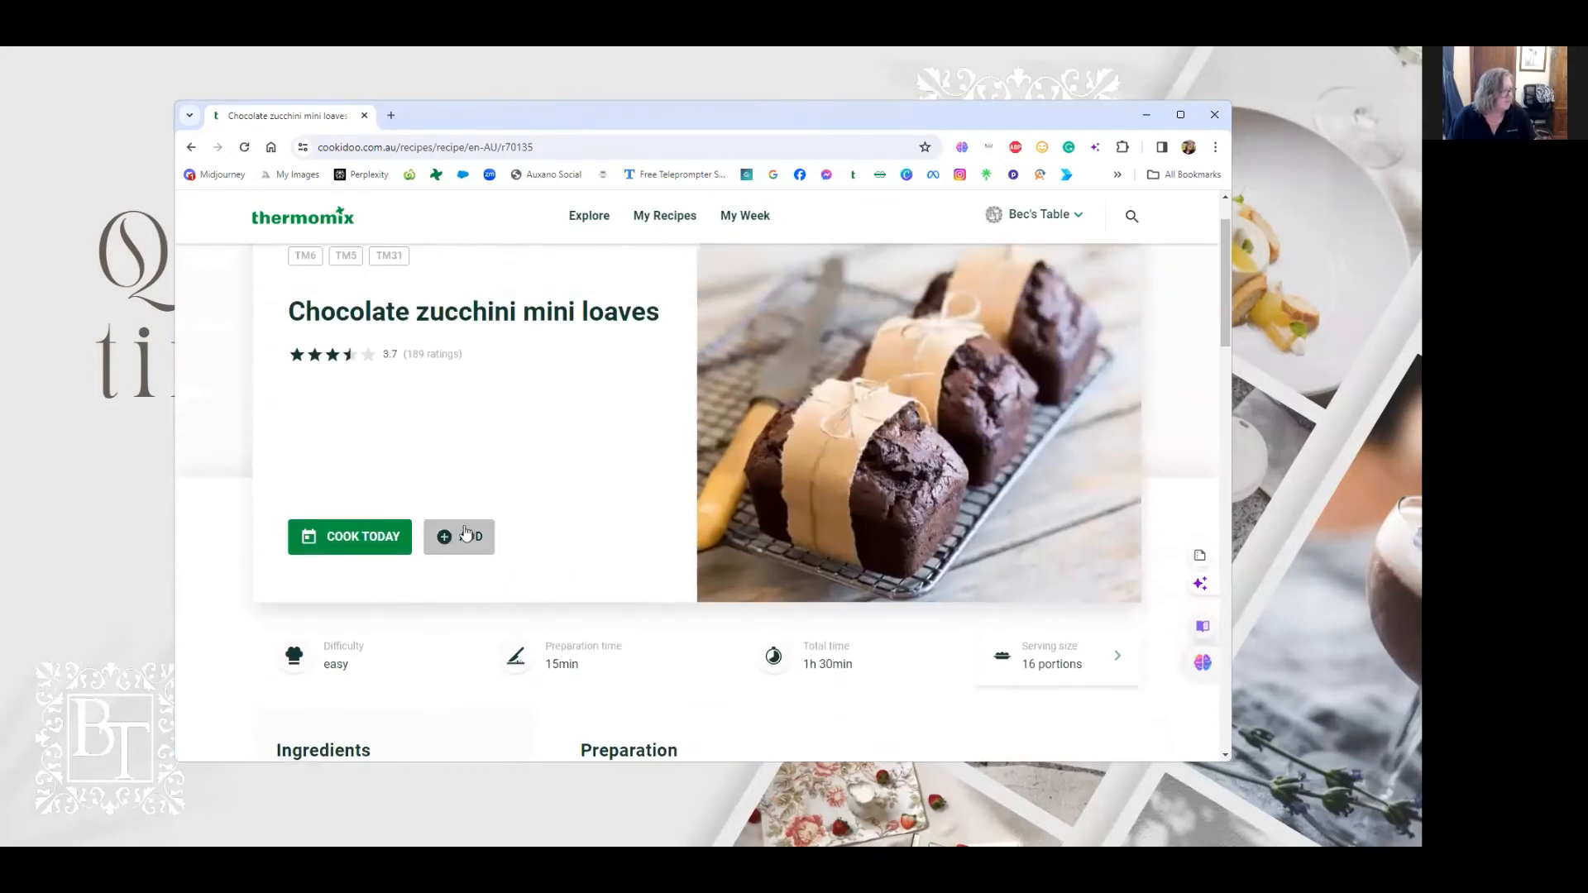
pyautogui.click(469, 539)
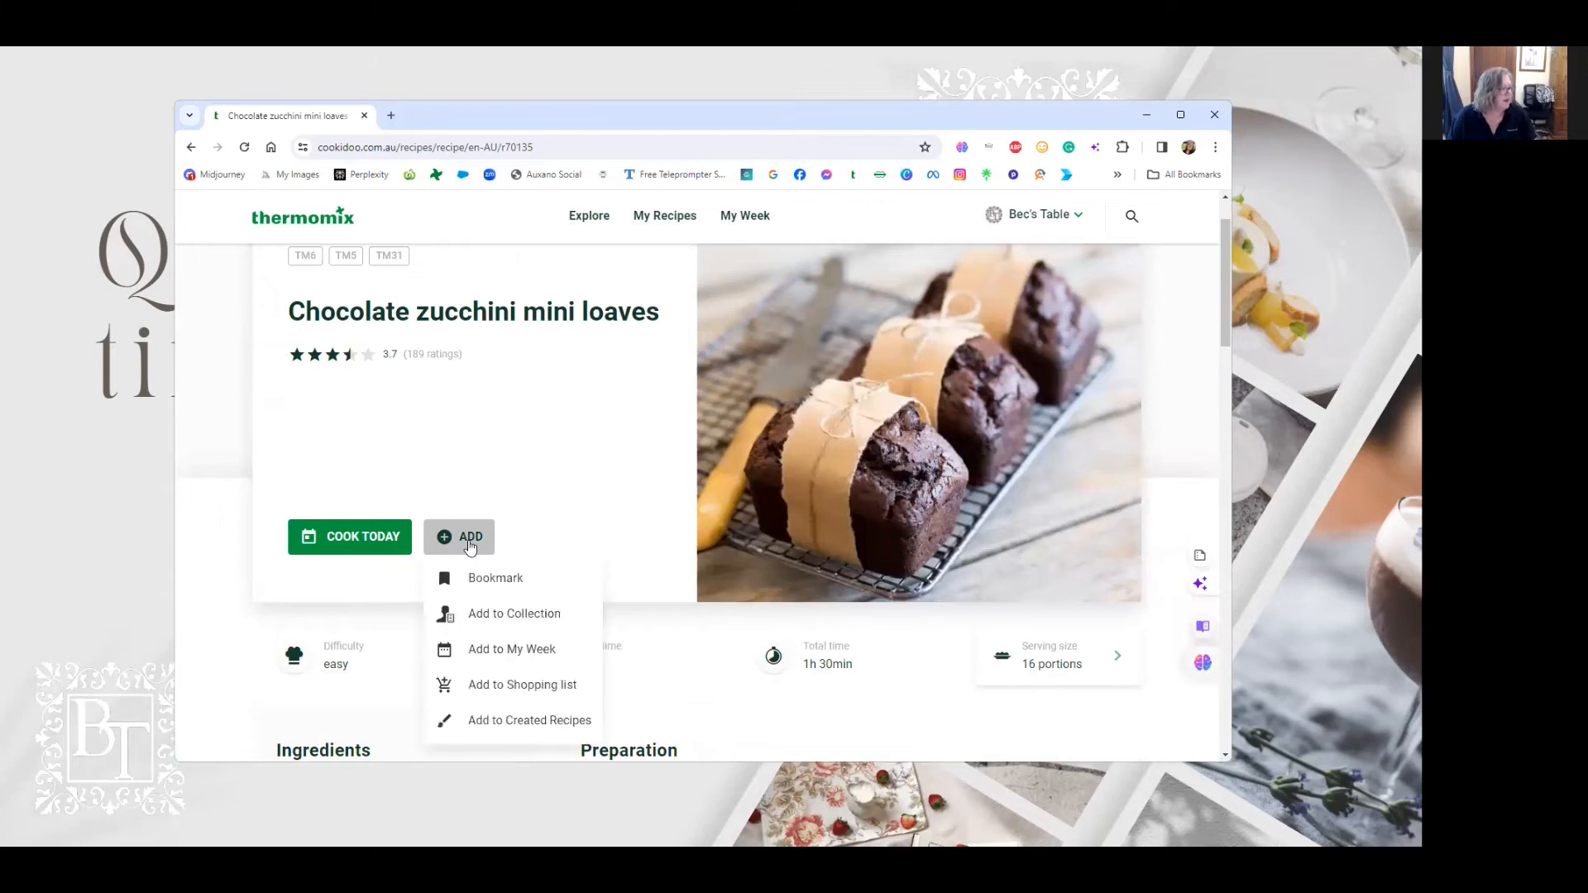
pyautogui.click(526, 723)
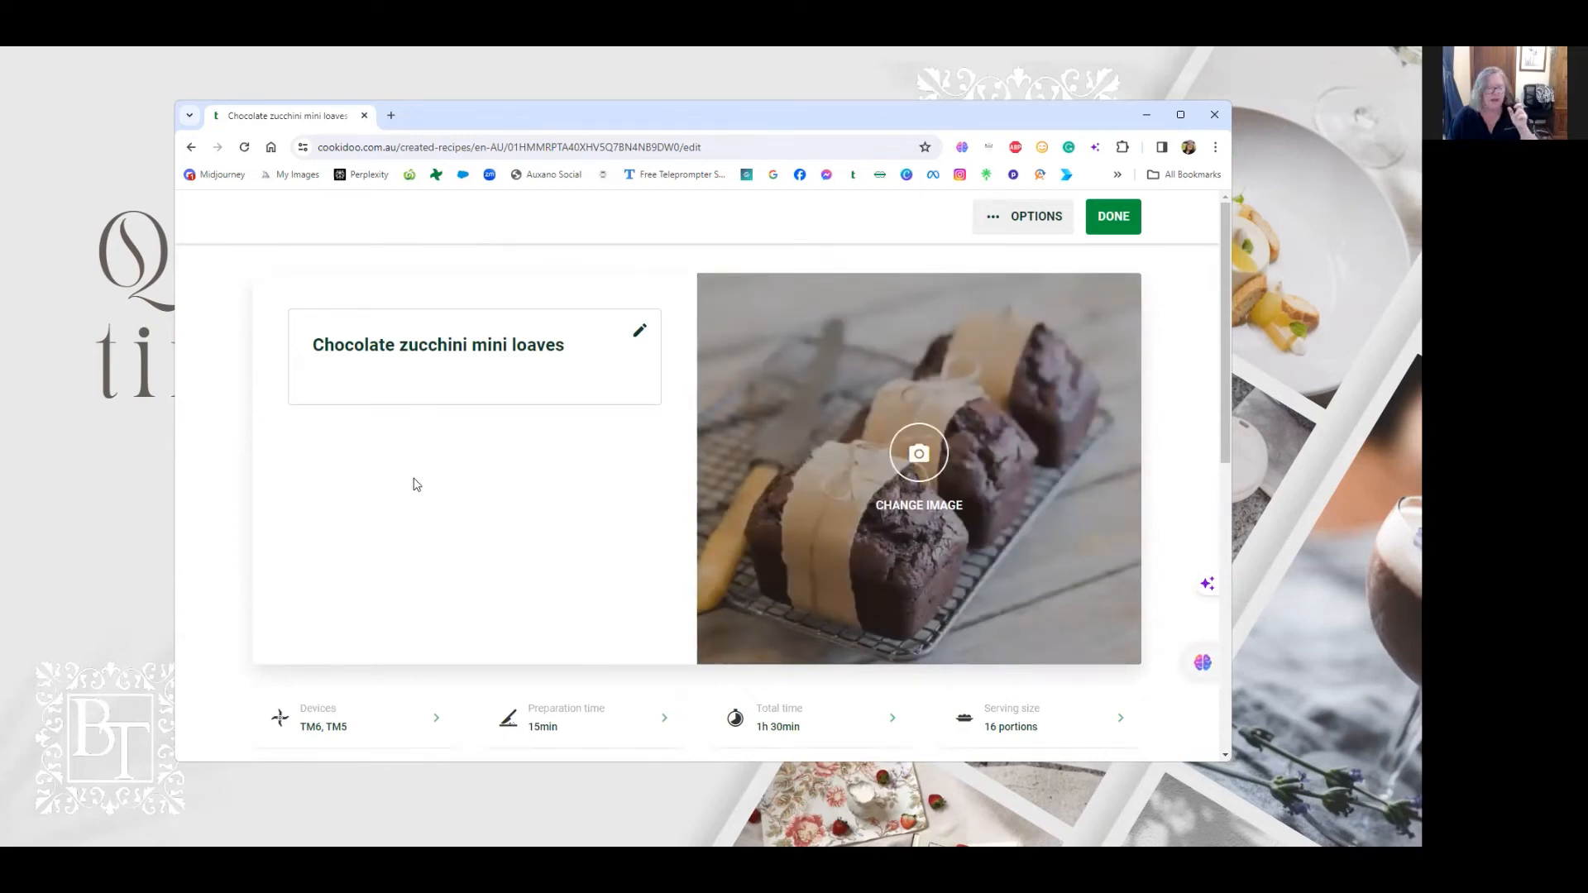
# Open the copied recipe's ingredients for editing and change the raw sugar entry to "180 g brown sugar"
pyautogui.scroll(-8, 416, 485)
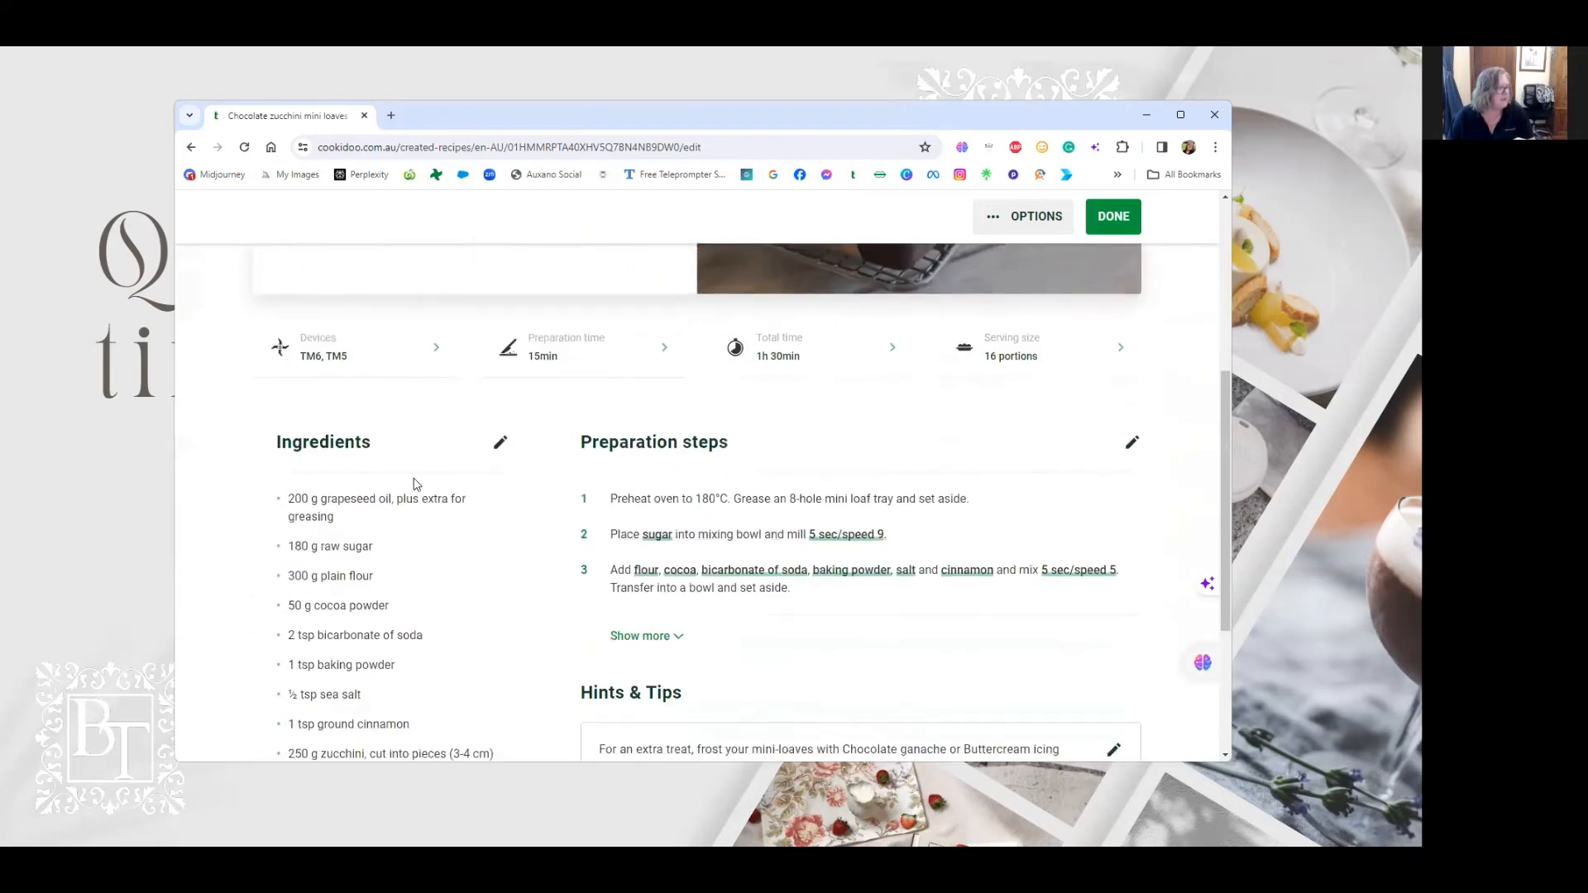
pyautogui.click(500, 294)
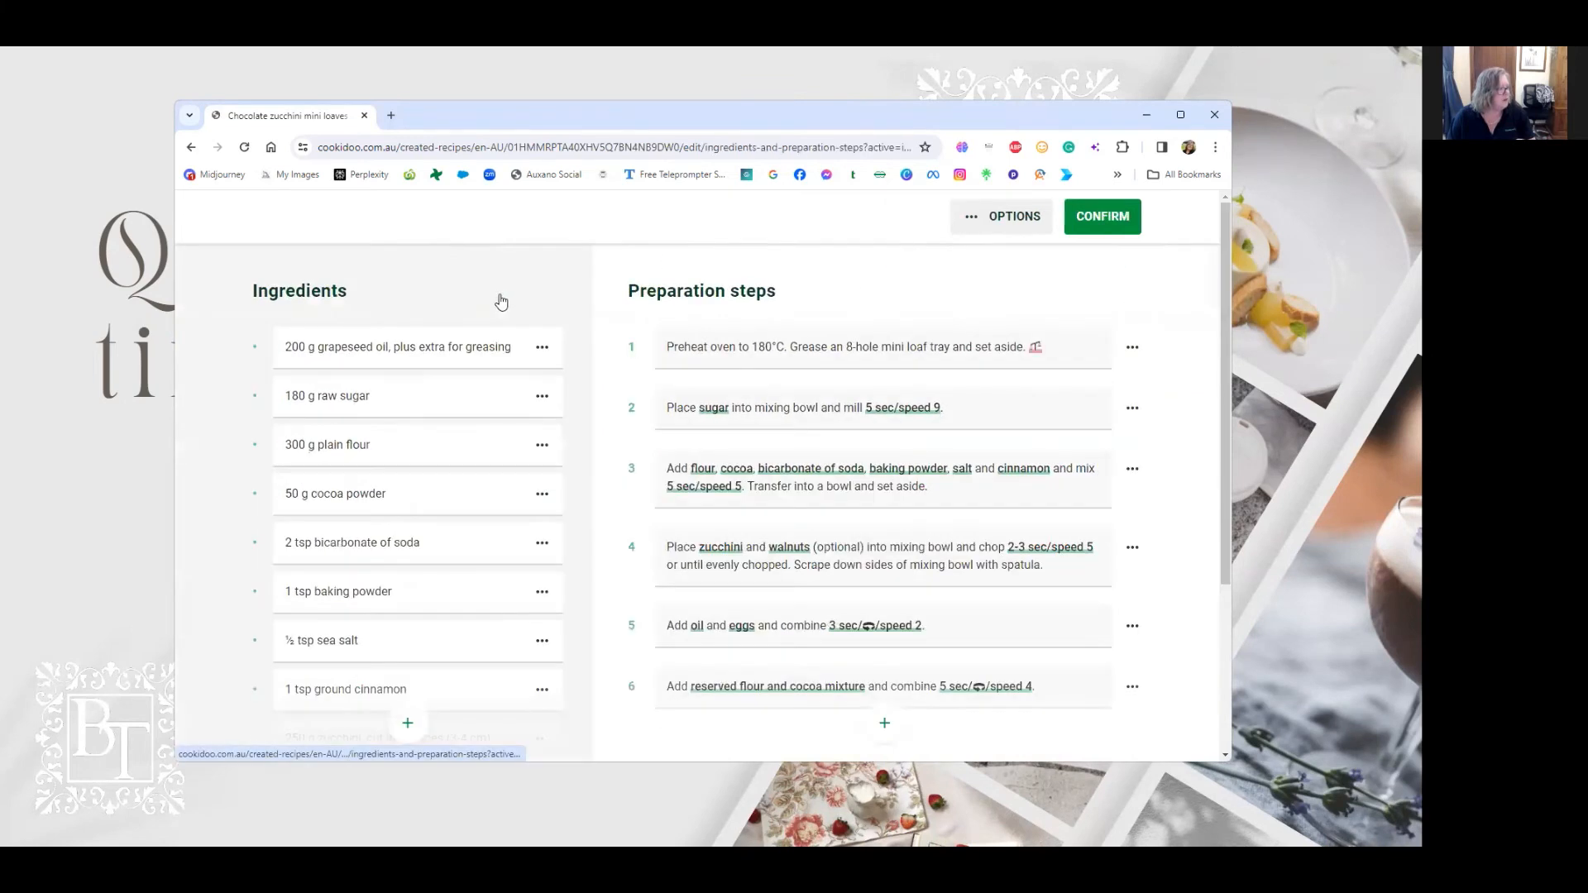
pyautogui.click(318, 396)
pyautogui.moveTo(319, 396); pyautogui.dragTo(374, 397)
pyautogui.write('b')
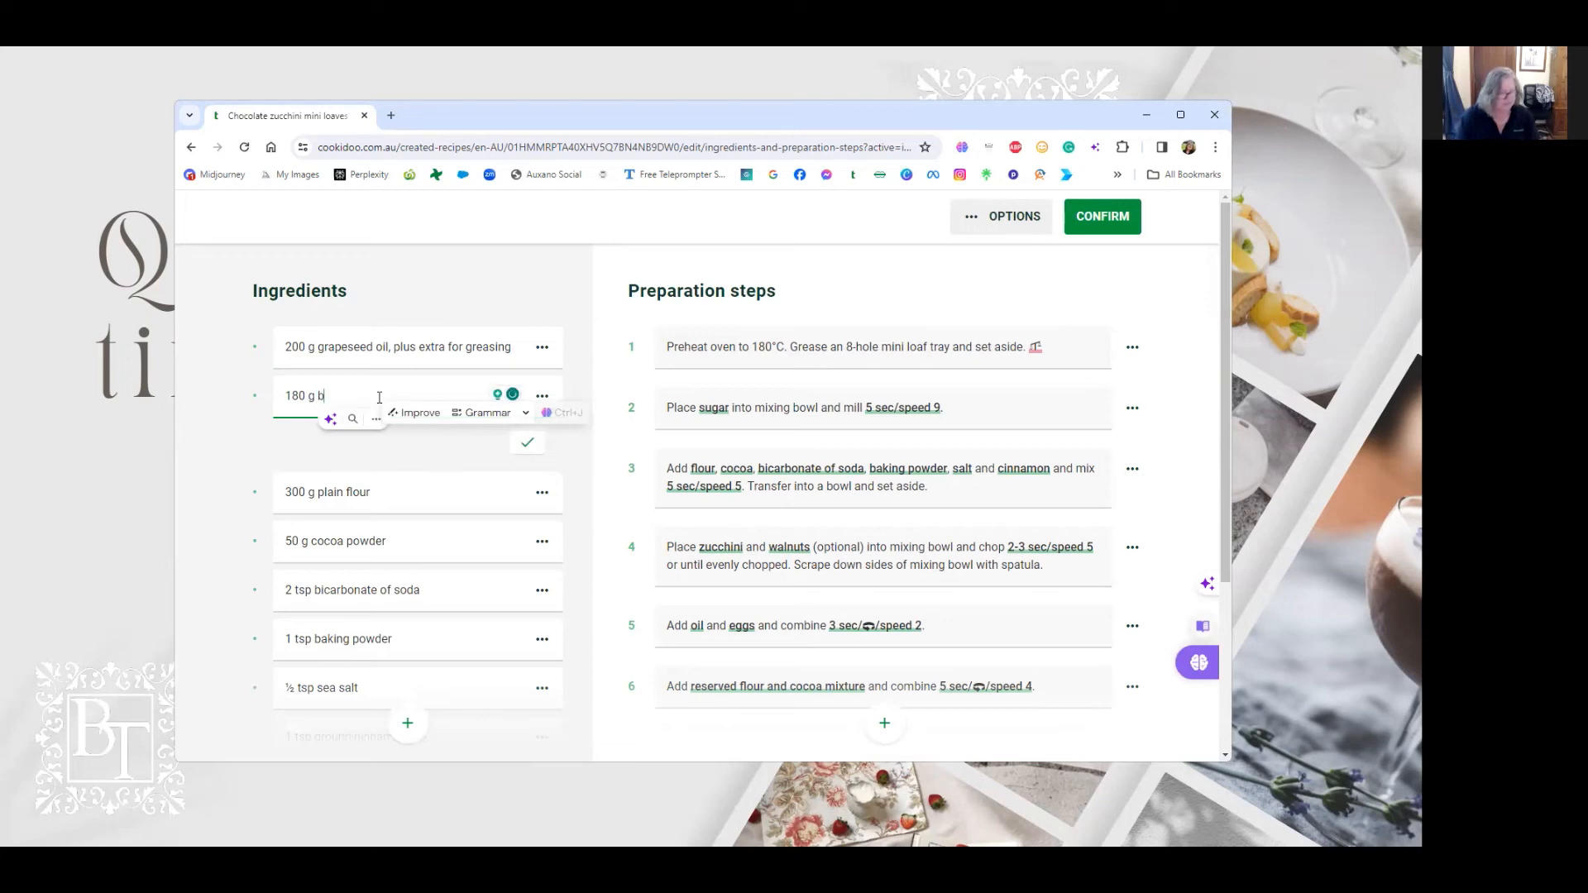
pyautogui.write('rown sugar')
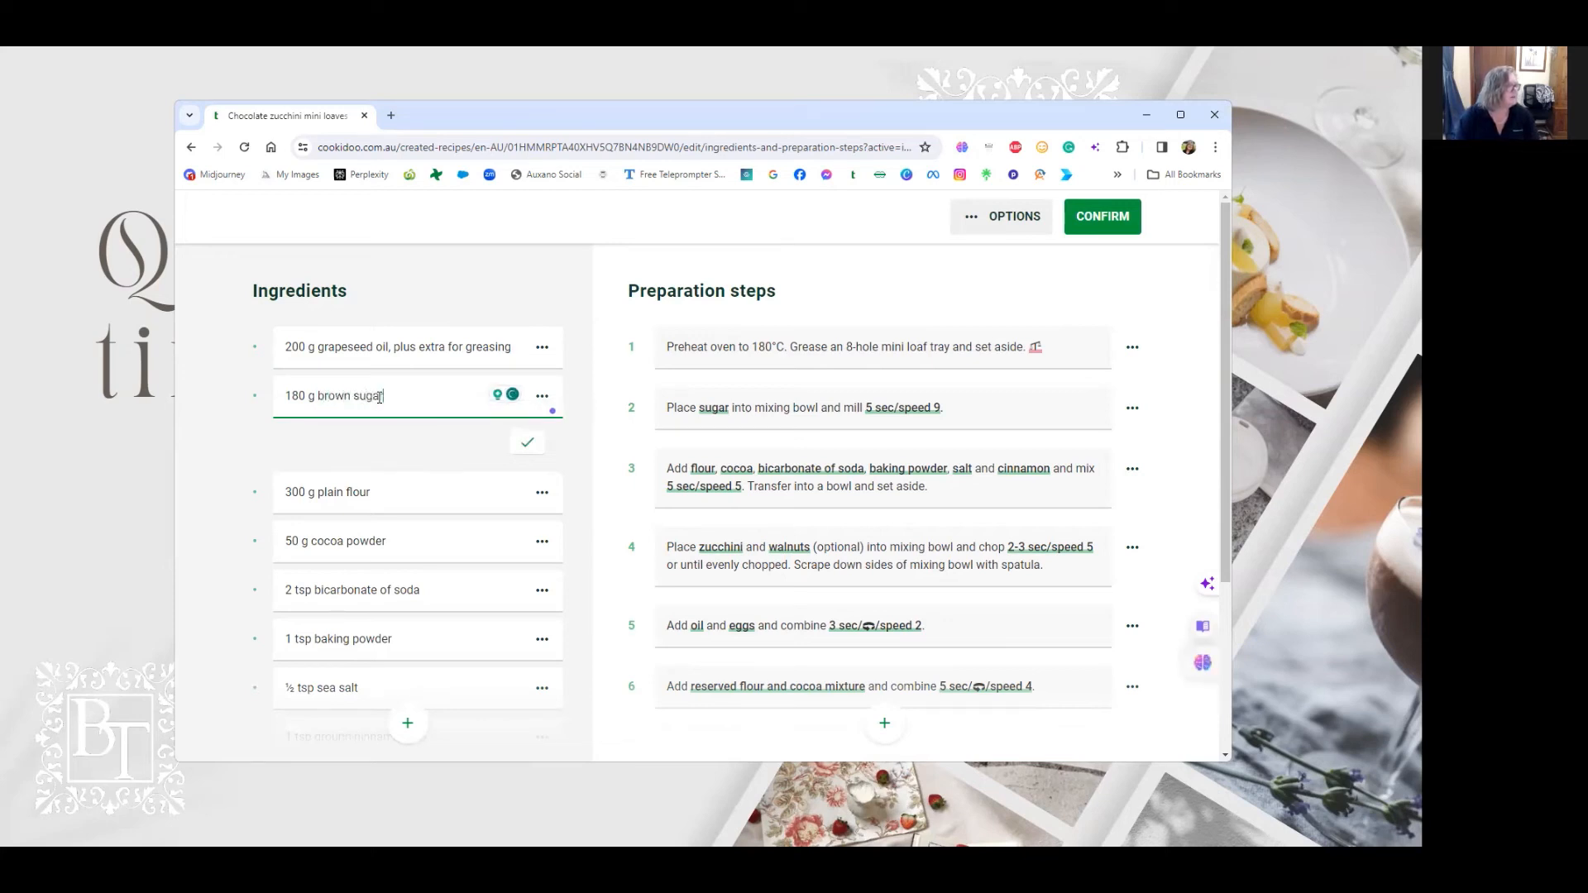
pyautogui.click(919, 296)
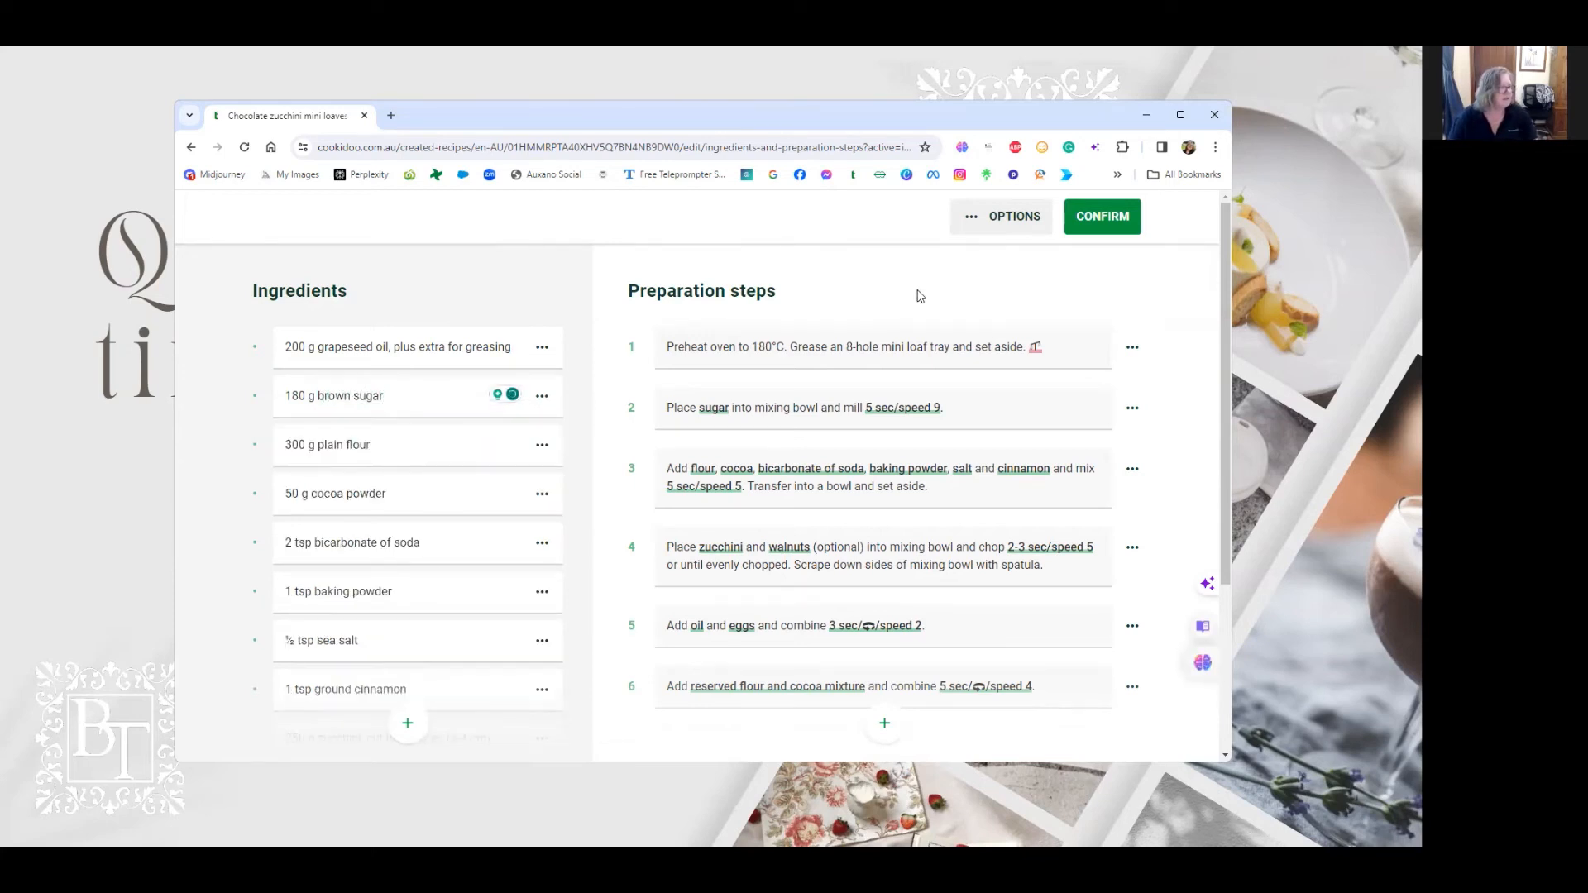
# Change the linked sugar ingredient in preparation step 2 to "brown sugar" and confirm the ingredient and step edits
pyautogui.click(715, 409)
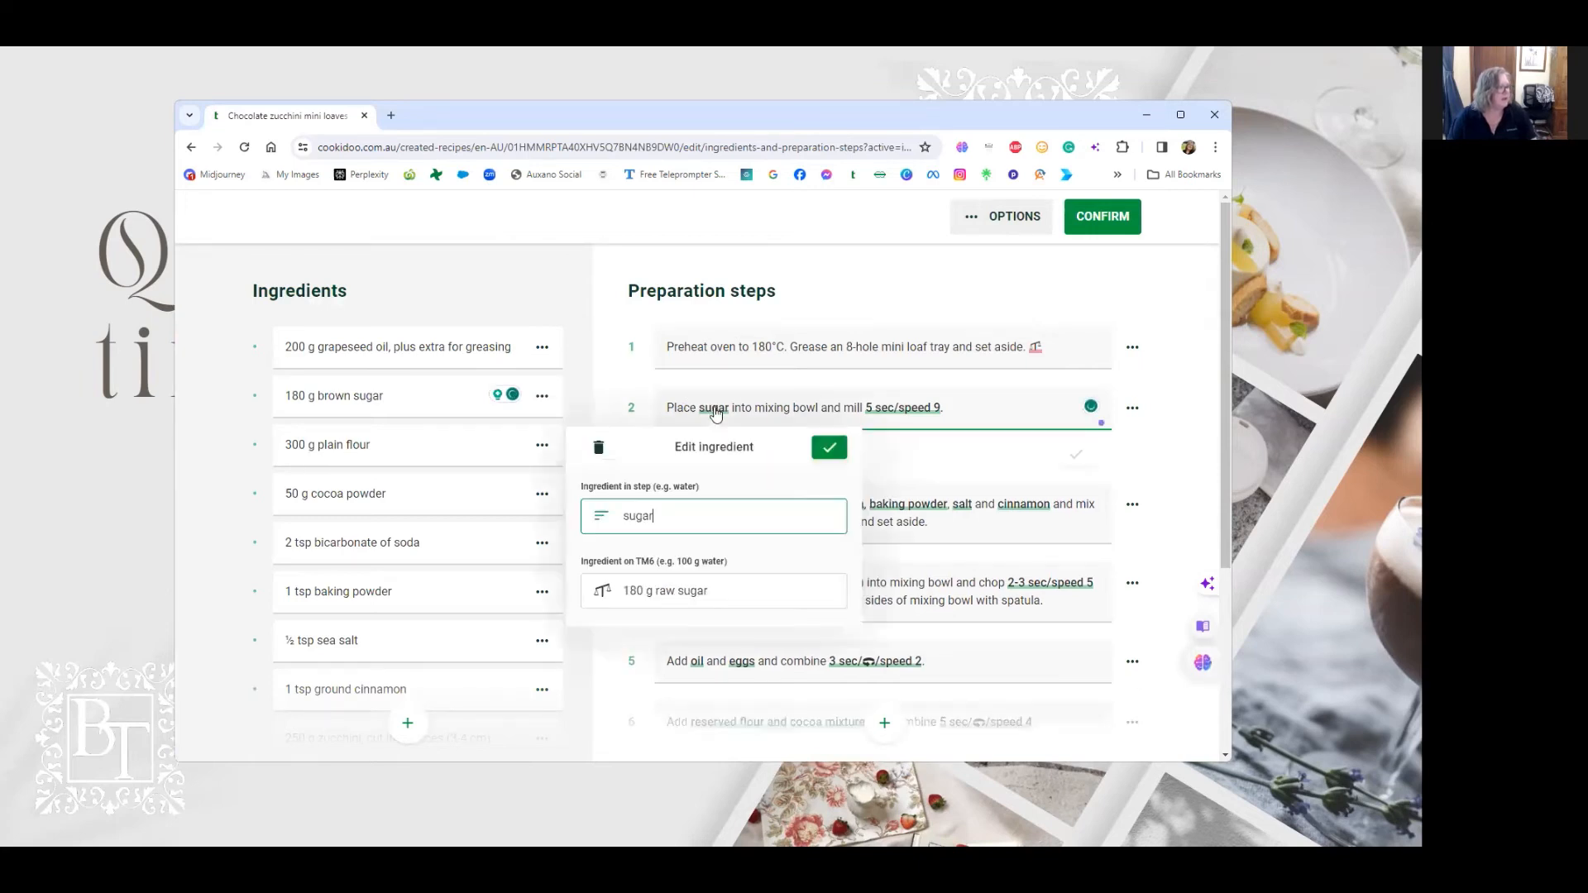
pyautogui.click(731, 588)
pyautogui.click(686, 520)
pyautogui.click(626, 514)
pyautogui.write('bow')
pyautogui.press('BackSpace')
pyautogui.press('BackSpace')
pyautogui.write('rw')
pyautogui.press('BackSpace')
pyautogui.write('own')
pyautogui.click(829, 445)
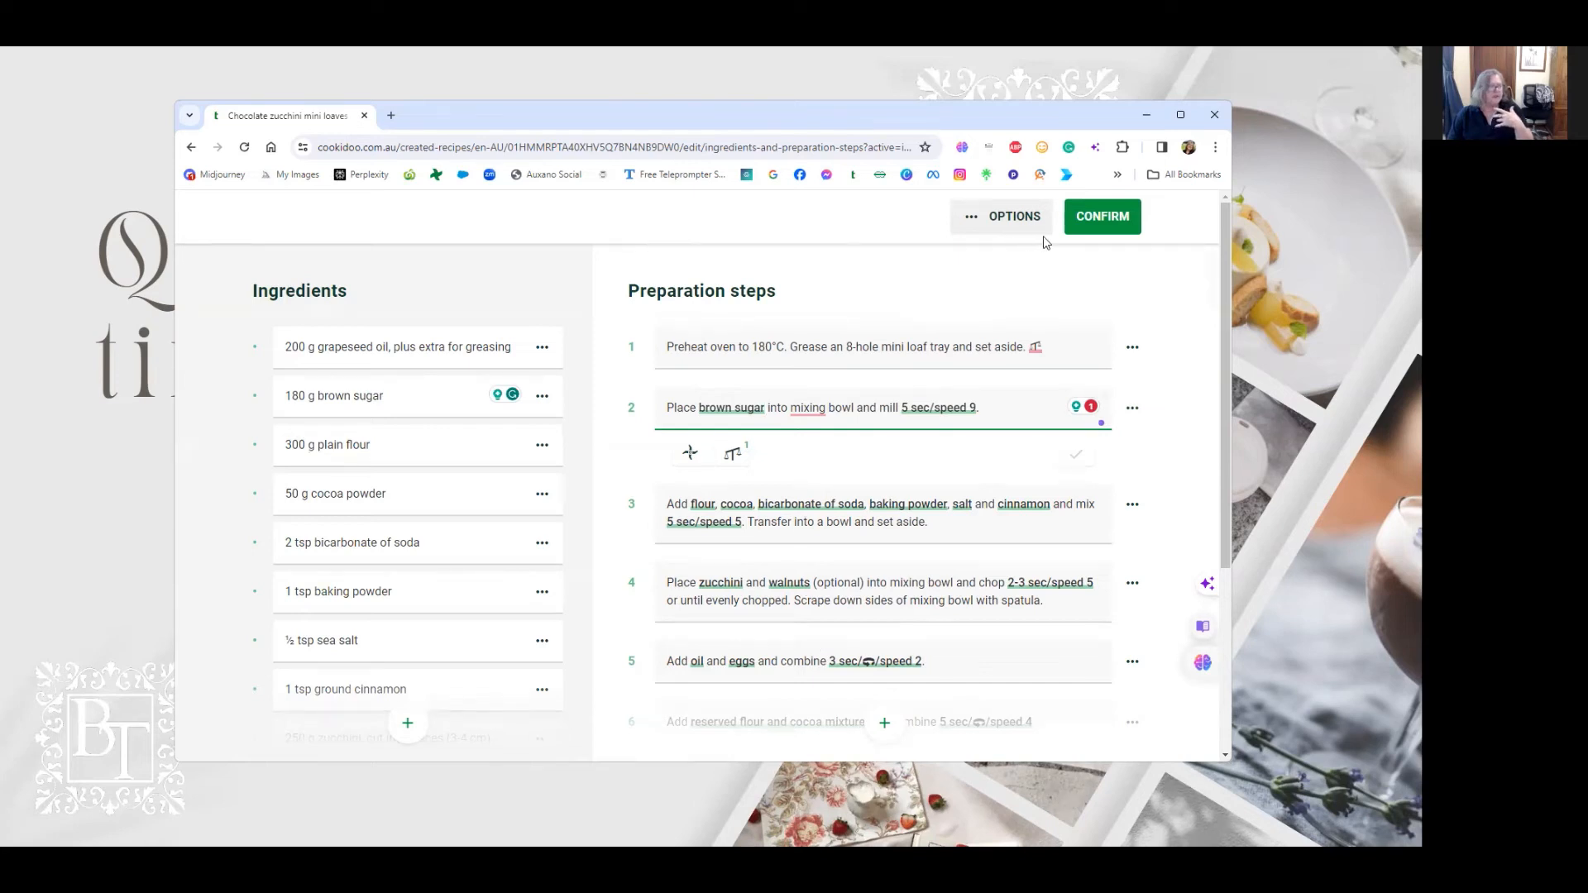
pyautogui.click(1103, 218)
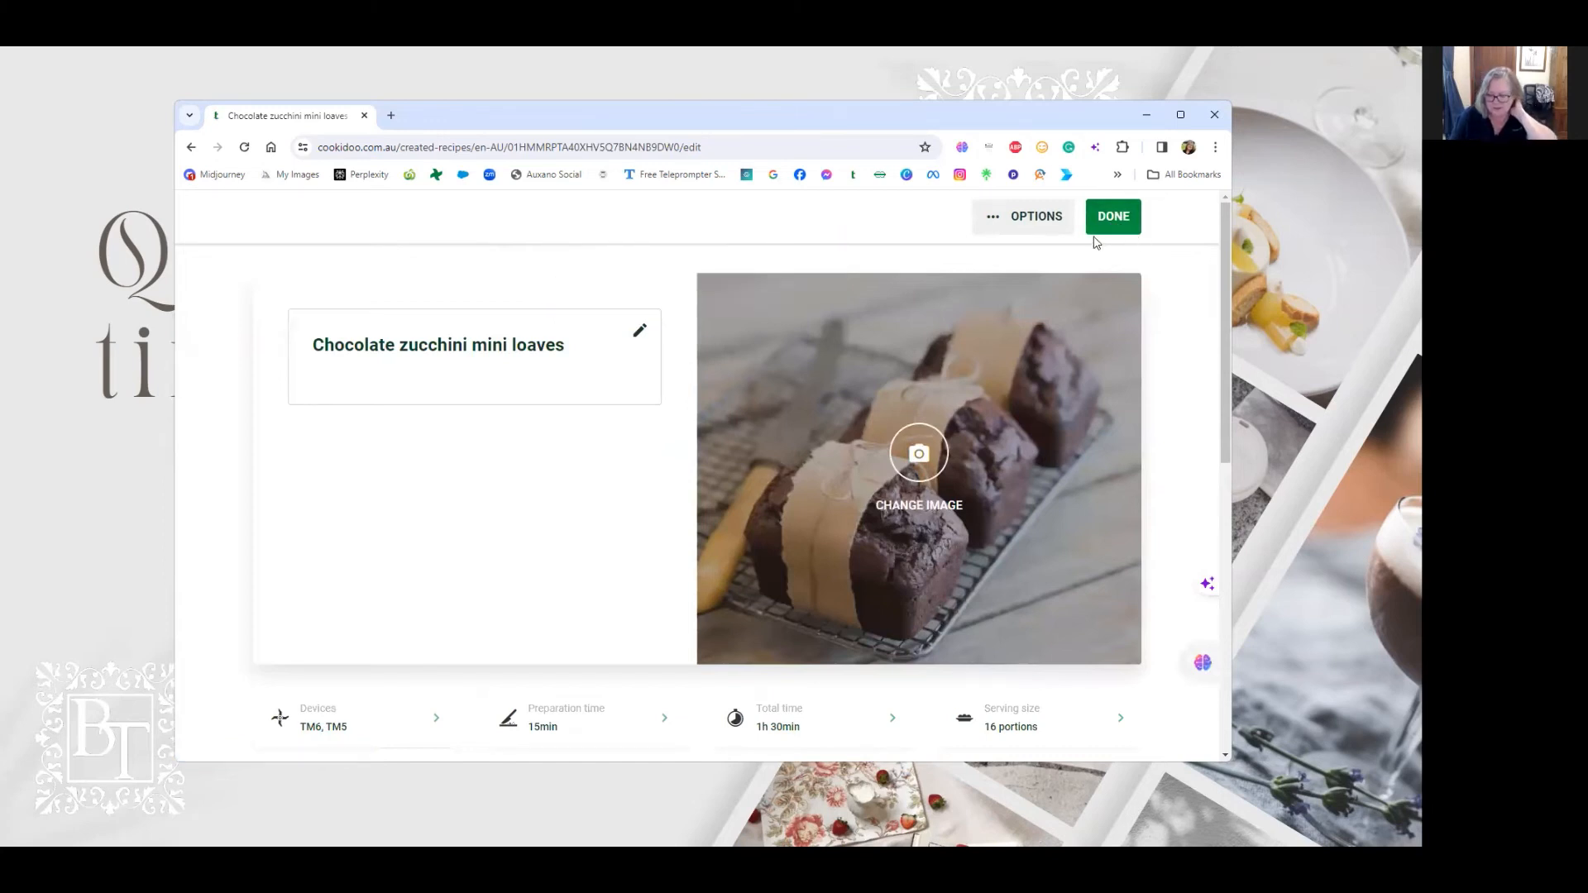
pyautogui.click(1226, 217)
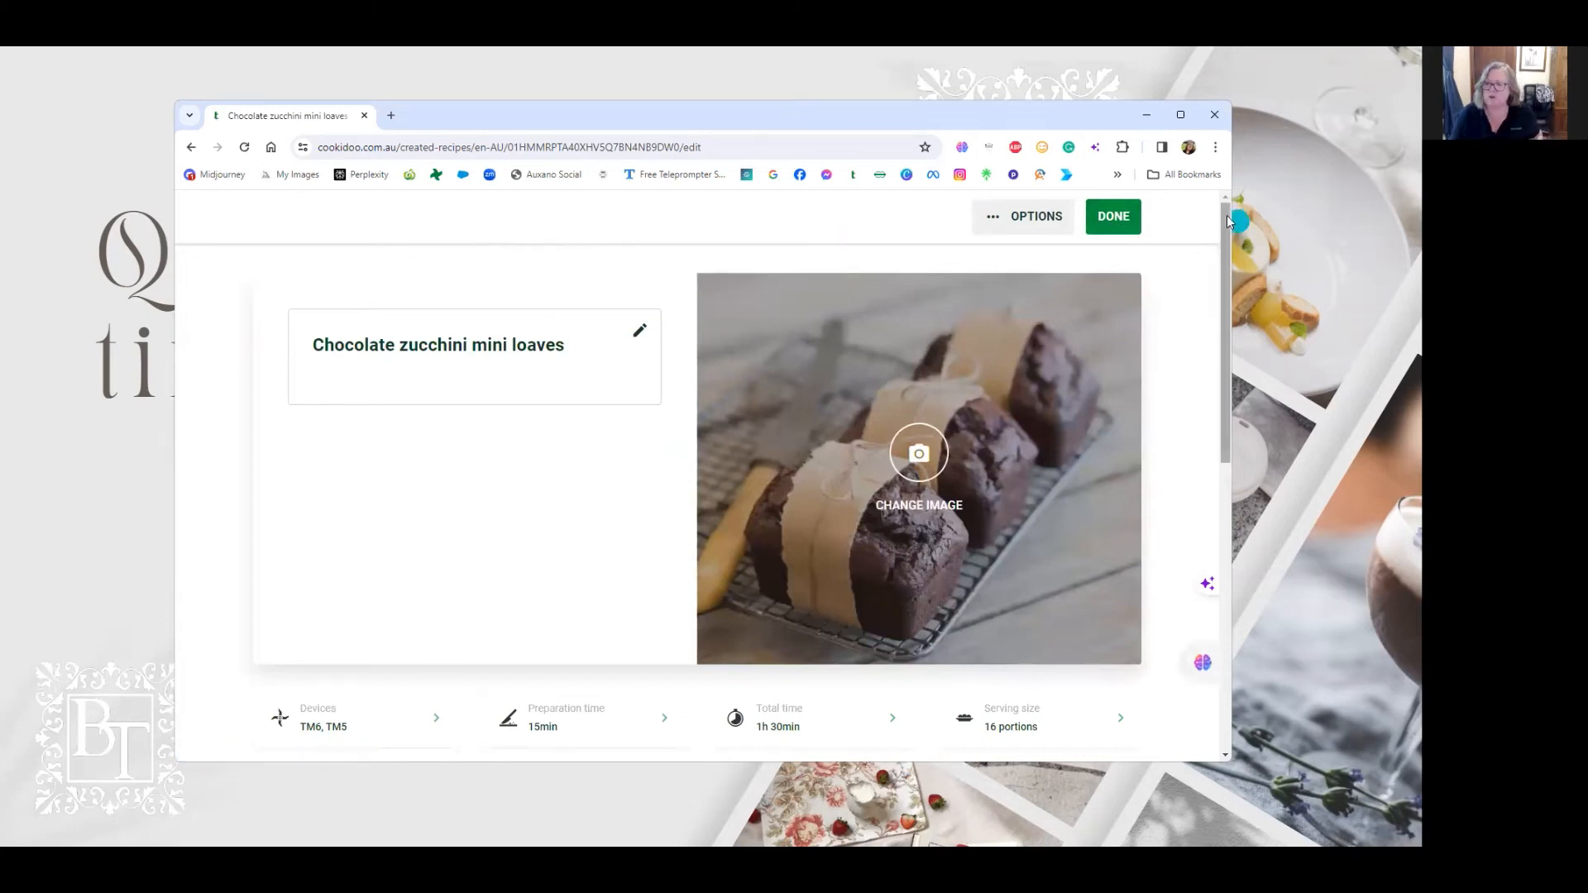